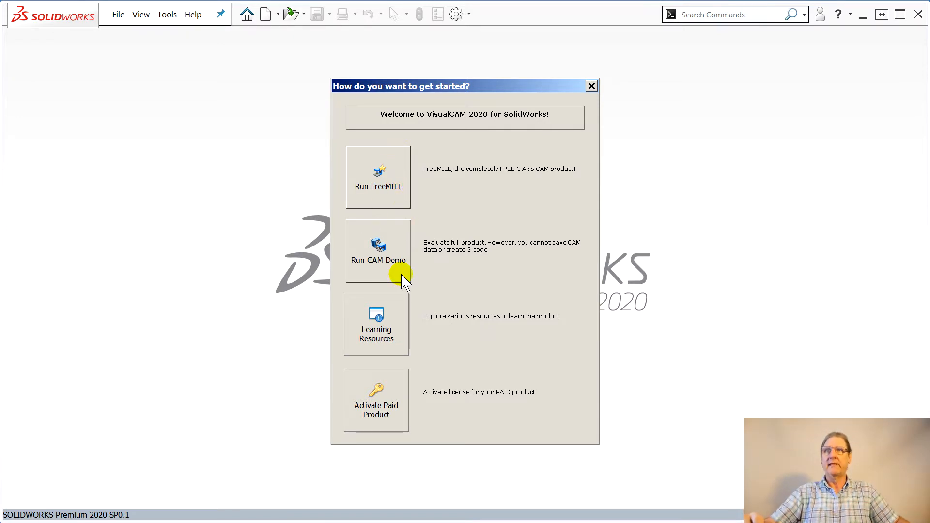
Start the VisualCAM CAM demo with the MILL module in the Professional configuration
click(374, 244)
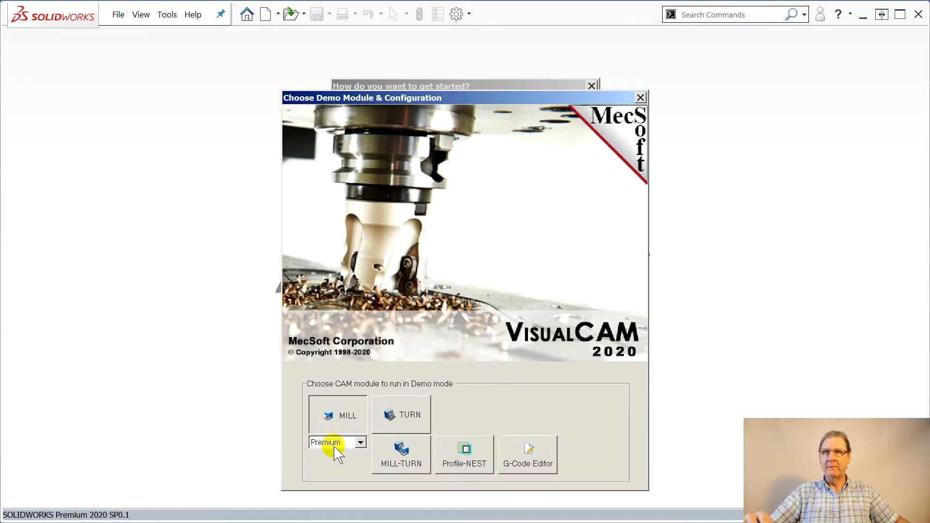
click(361, 443)
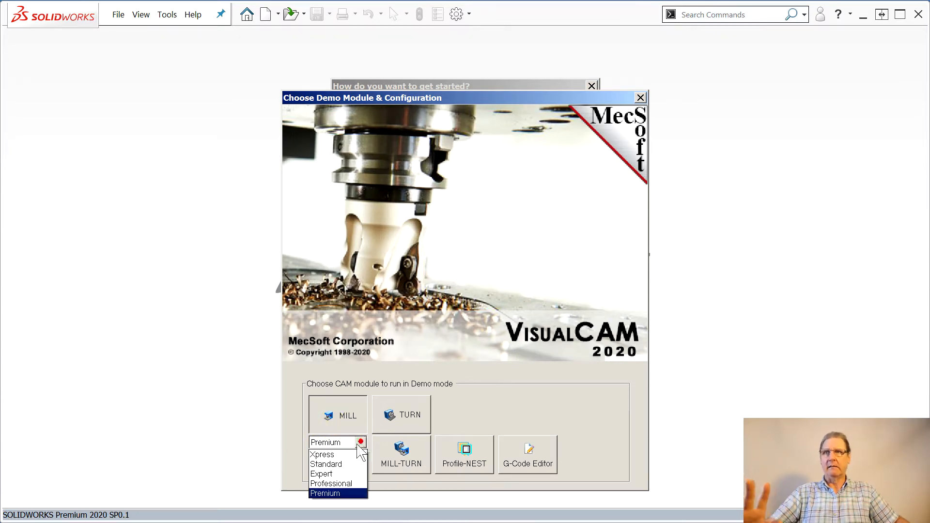
click(335, 484)
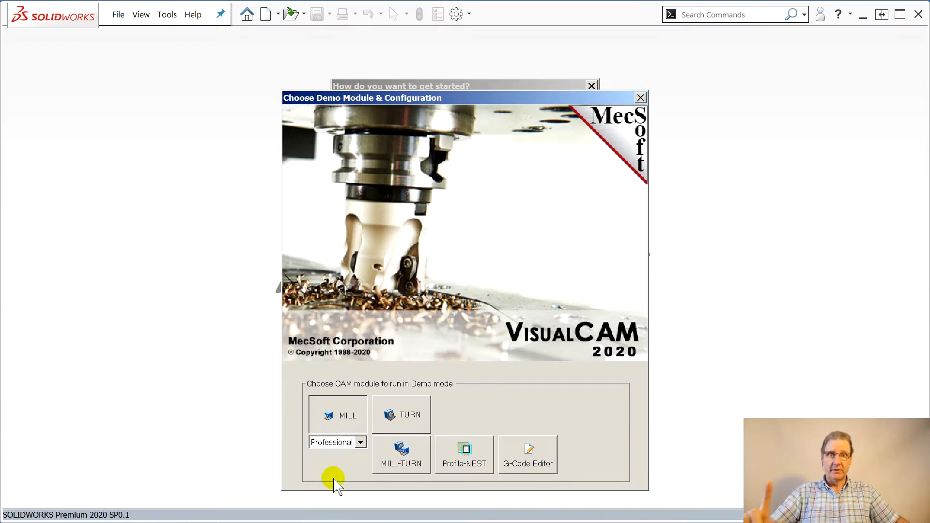
click(345, 412)
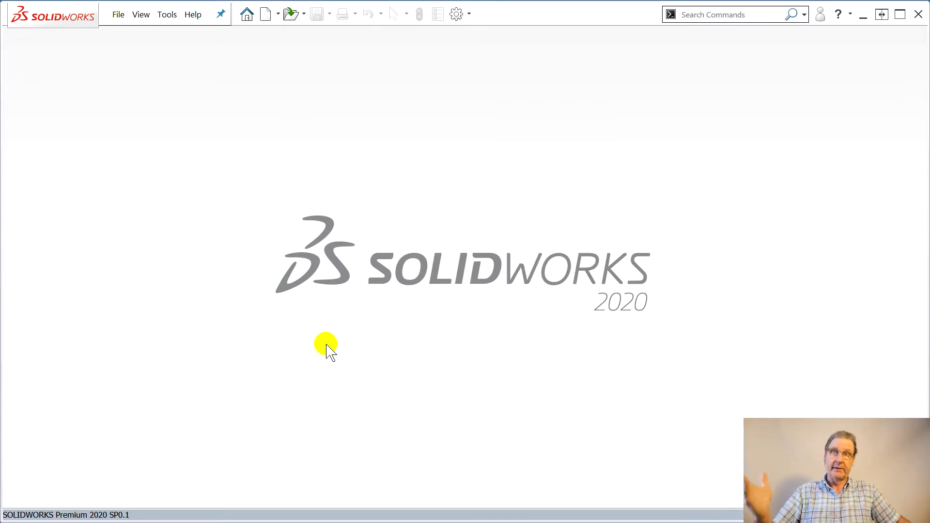
Open the recent part Ruigh-test-part_VisualCAM.SLDPRT, declining to use the CAM system preferences stored in the file
click(117, 17)
mouse_move(137, 24)
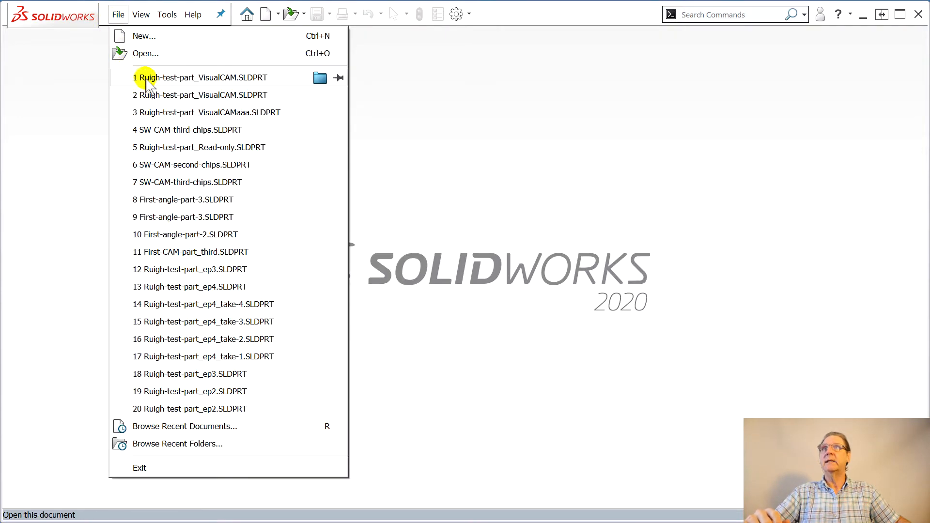
click(143, 80)
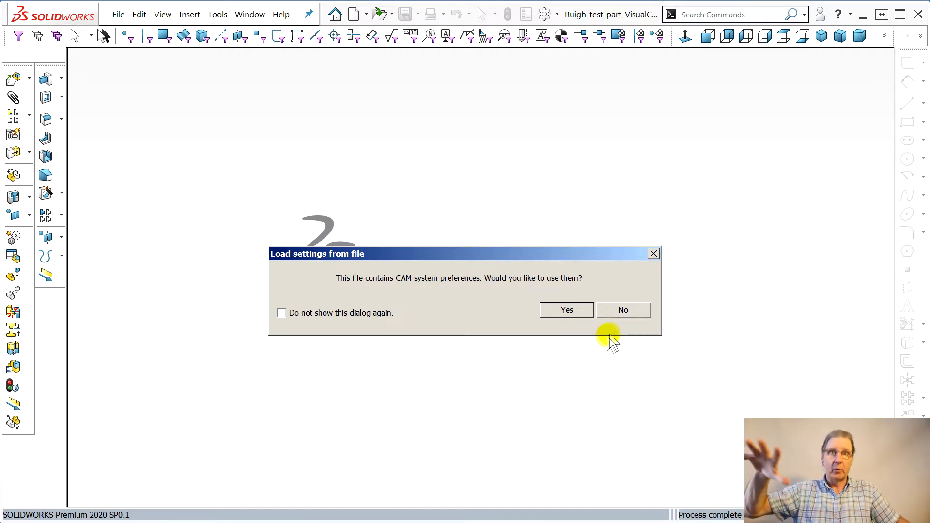
click(624, 318)
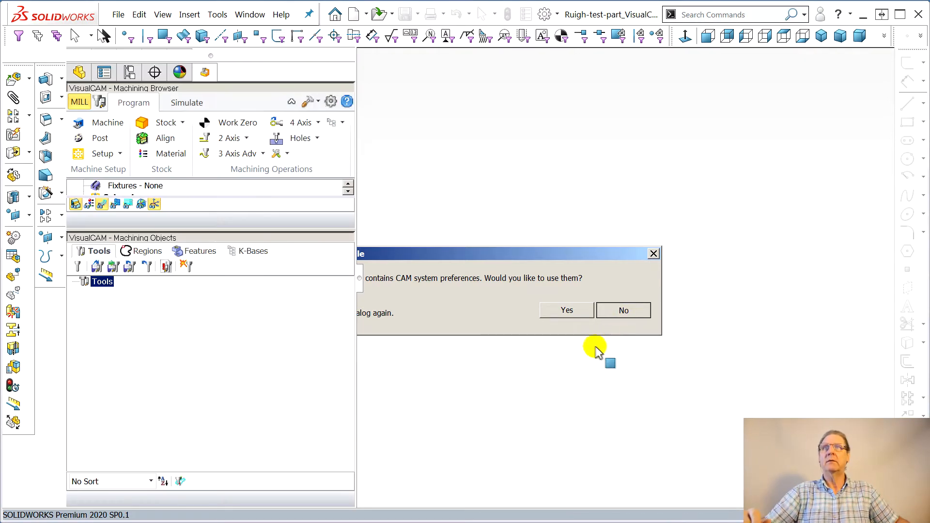
Inspect the part and its surrounding stock box from different angles
scroll(658, 360, up, 2)
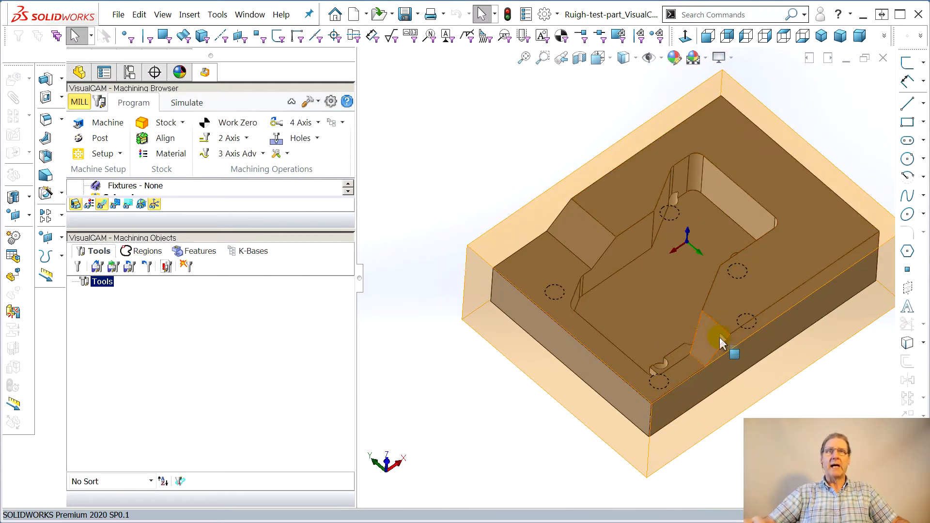
scroll(746, 352, up, 2)
scroll(756, 353, down, 2)
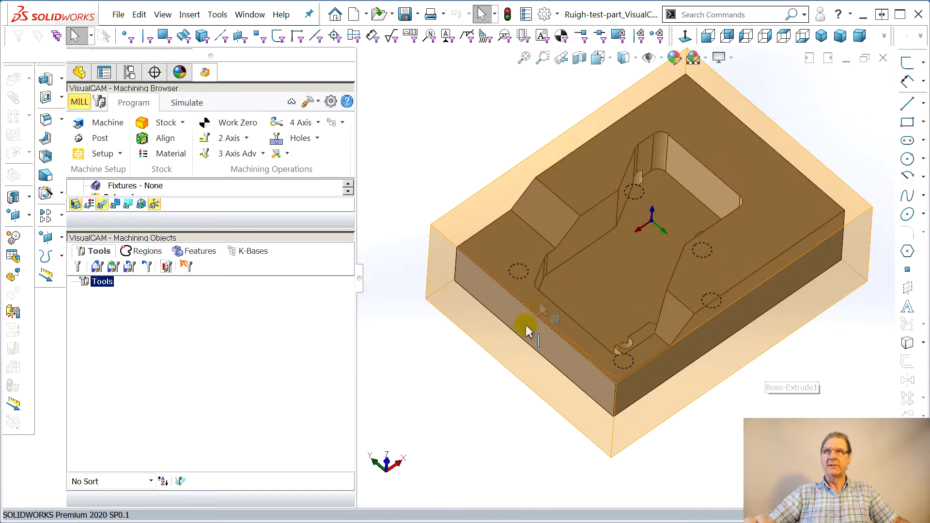
middle_drag(530, 326, 378, 361)
mouse_move(356, 339)
mouse_down()
mouse_move(232, 331)
mouse_move(357, 338)
mouse_up()
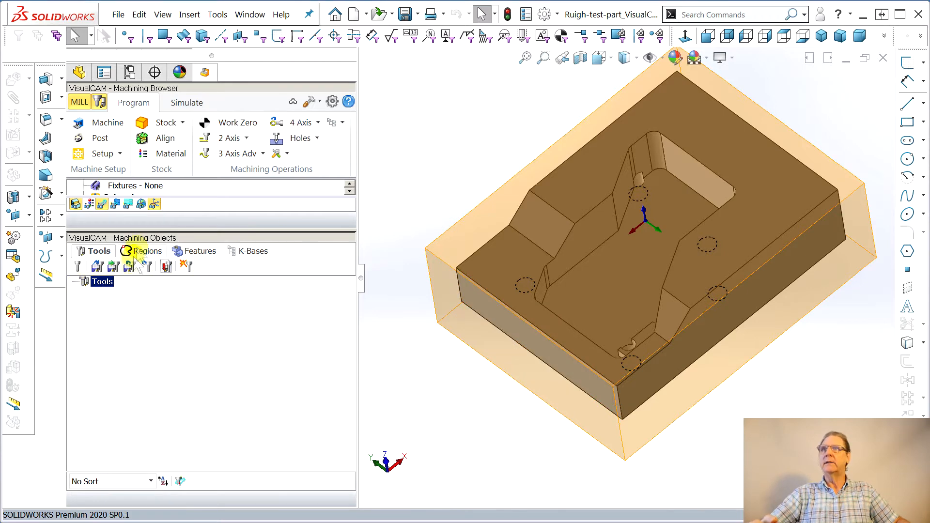
Browse the Machining Browser and Machining Objects panes, viewing the Tools, Regions and Features tabs and resizing the panes
drag(196, 229, 179, 383)
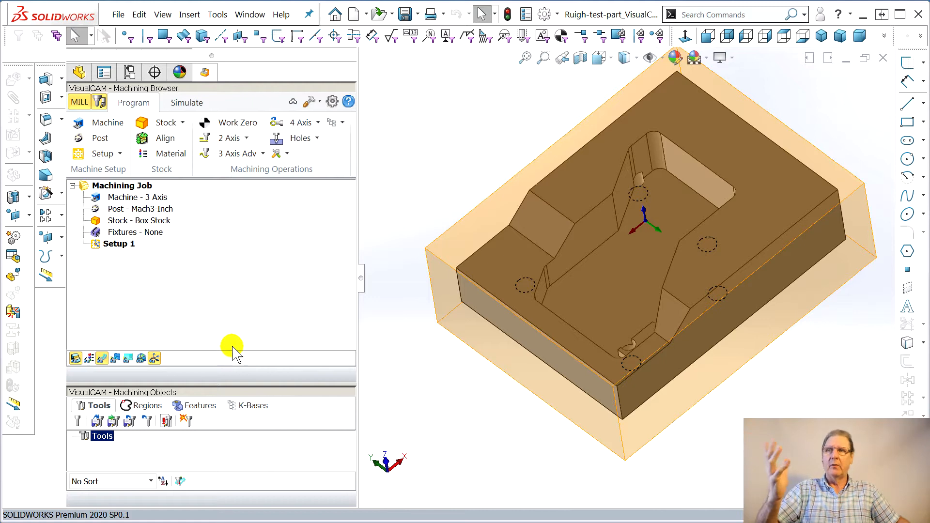
click(101, 102)
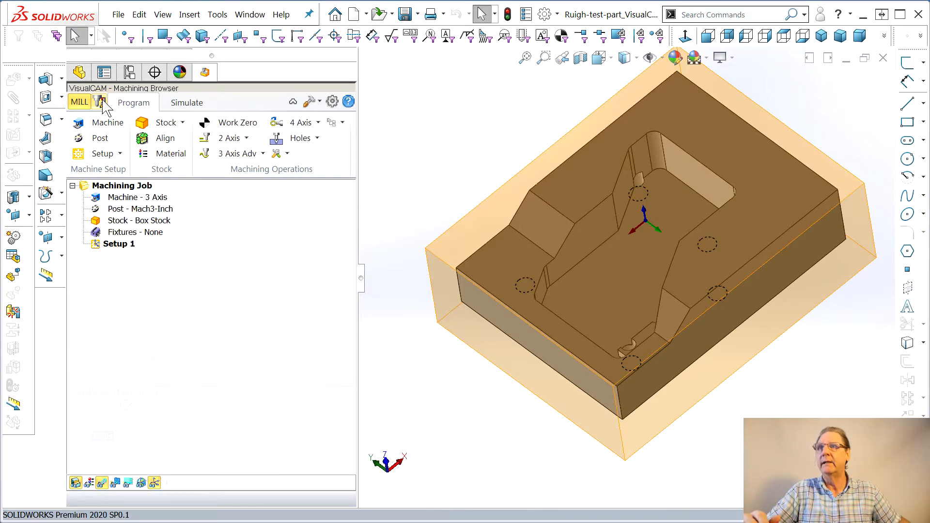
click(102, 102)
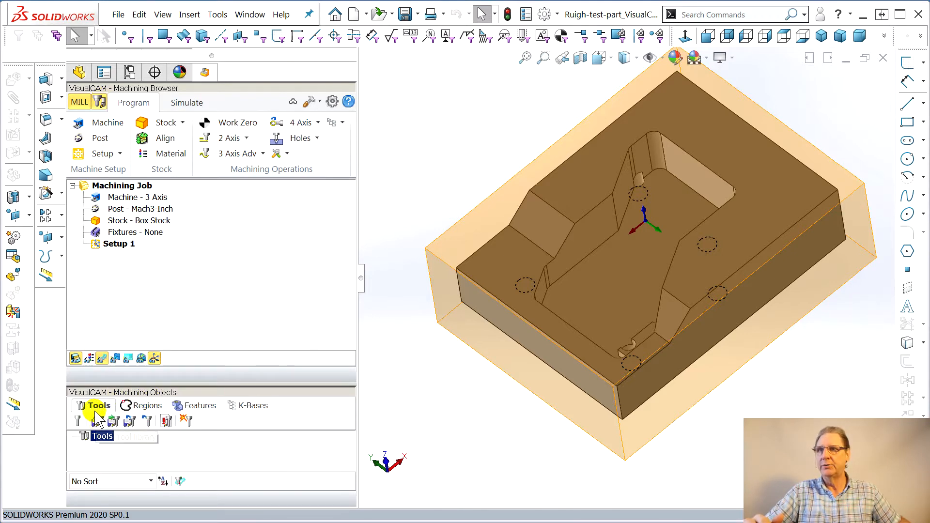
click(142, 407)
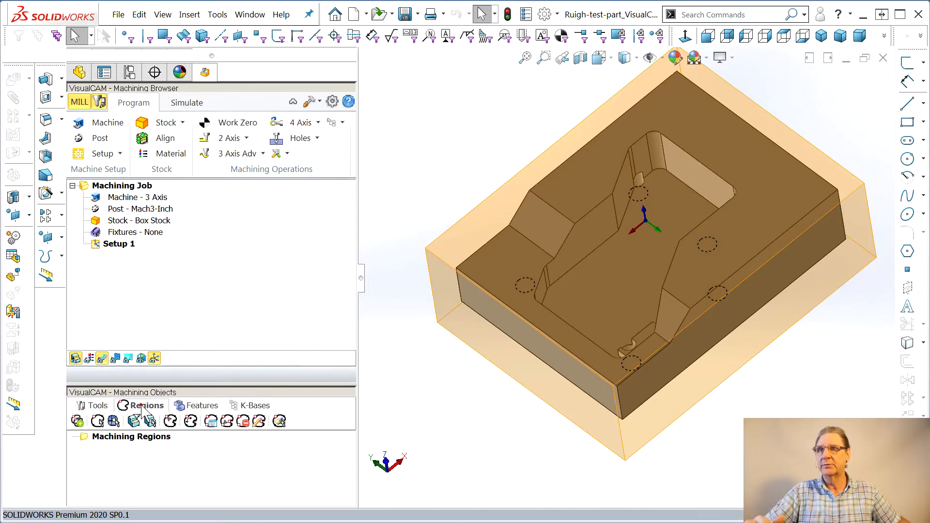
click(199, 406)
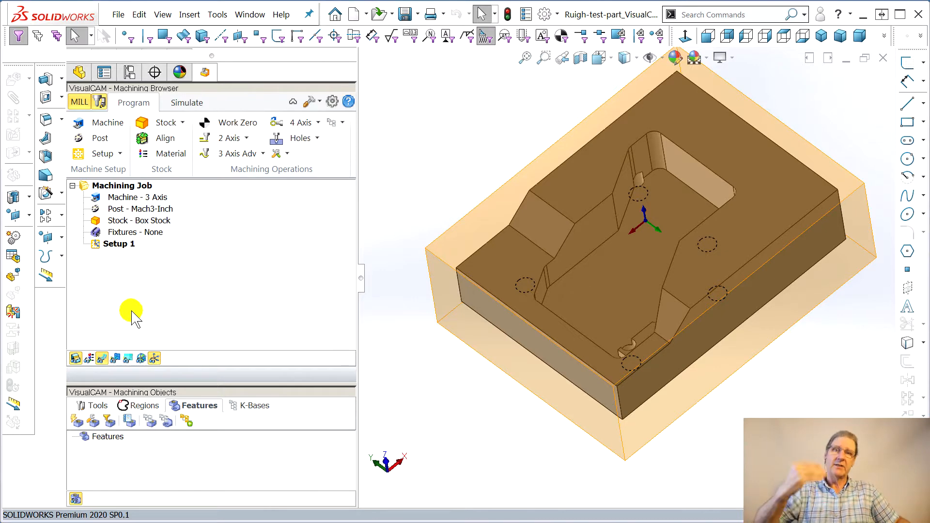
drag(142, 382, 135, 221)
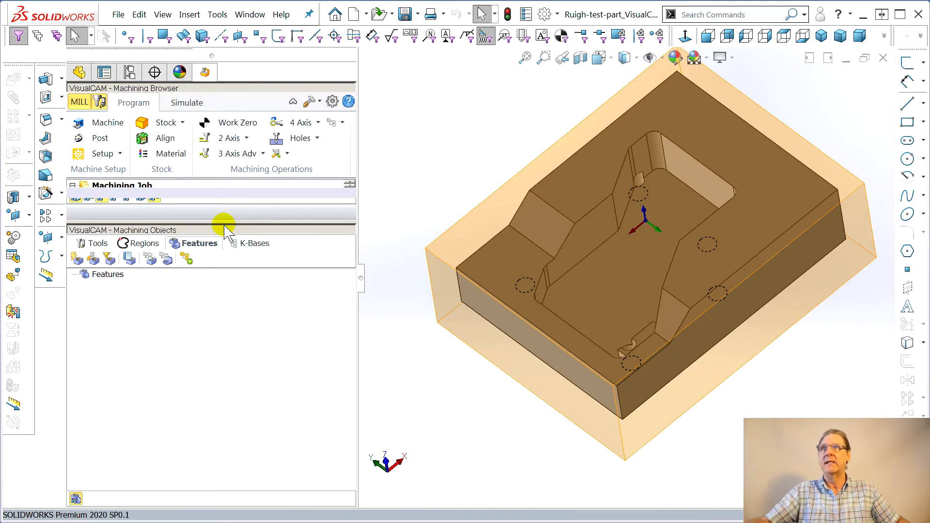
drag(217, 219, 208, 487)
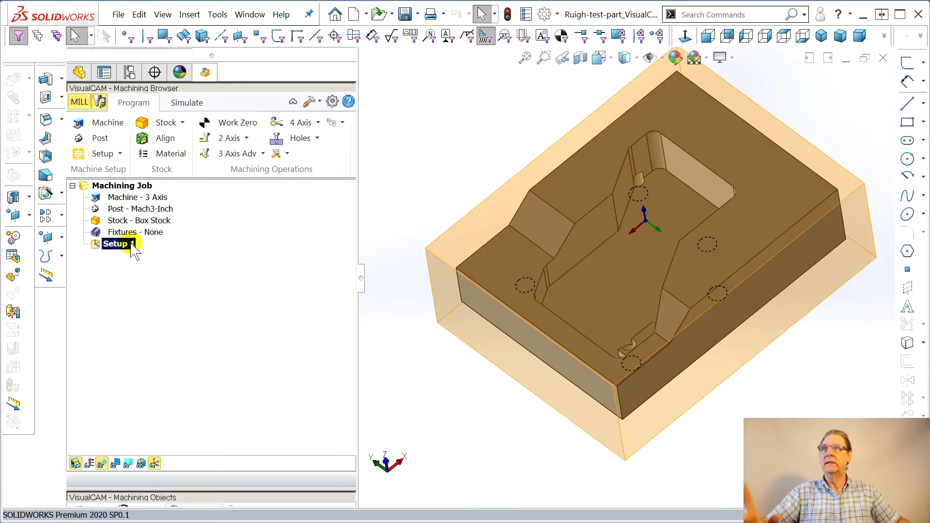
Set the work zero to the stock box at Highest Z and the North West corner
click(237, 122)
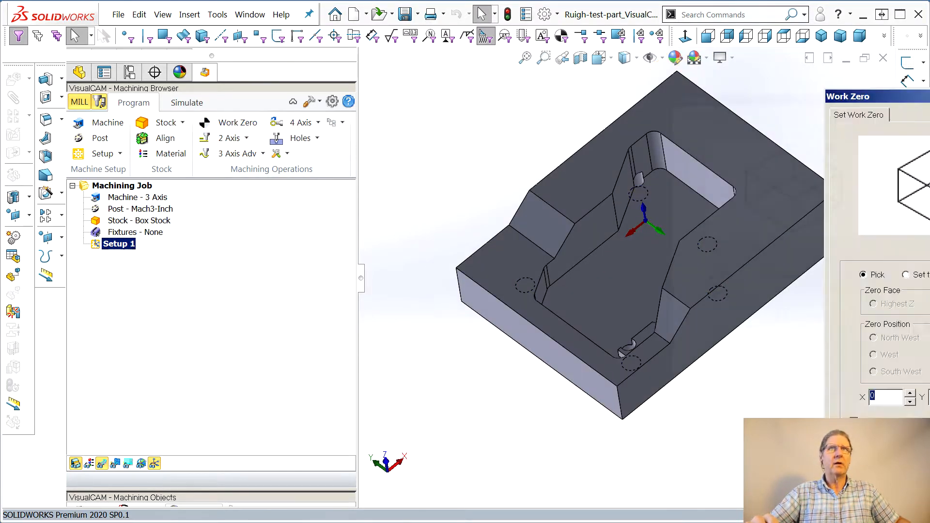
mouse_move(164, 341)
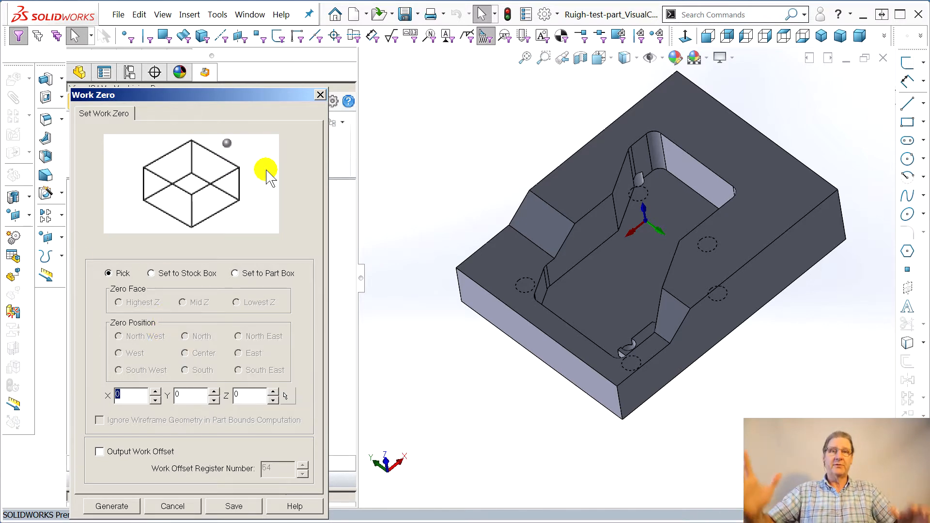
mouse_move(269, 178)
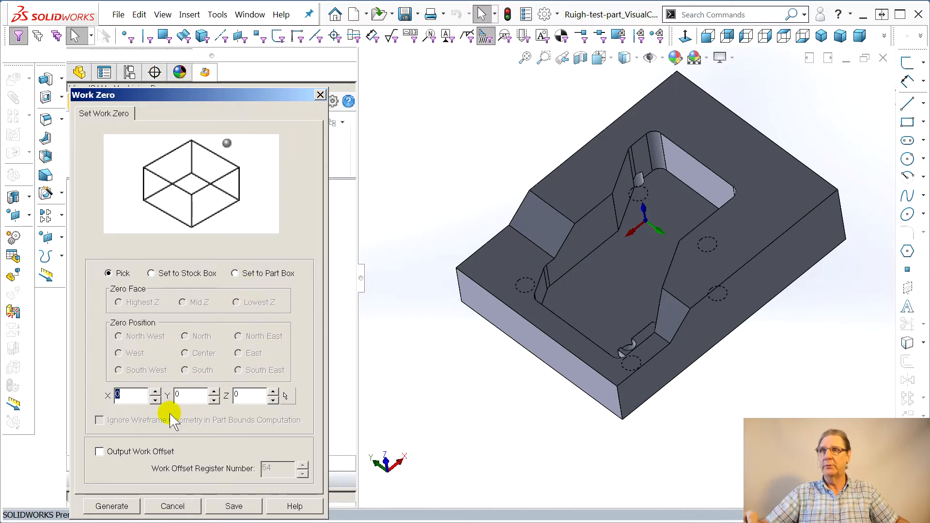
click(151, 273)
middle_drag(612, 195, 671, 300)
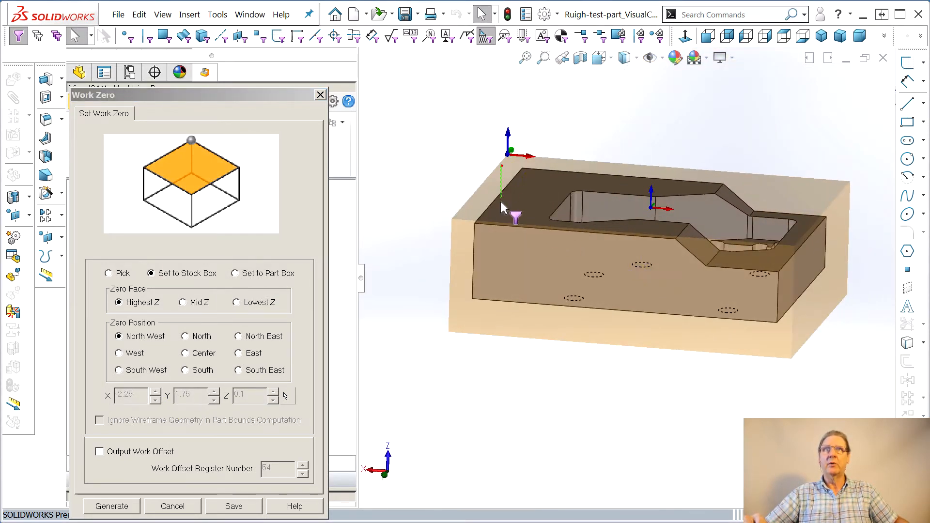
click(506, 154)
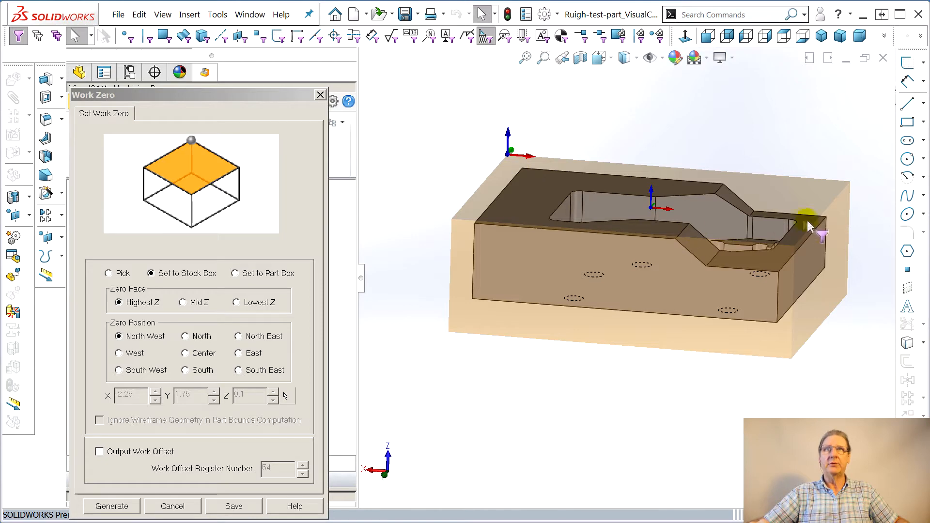
click(102, 512)
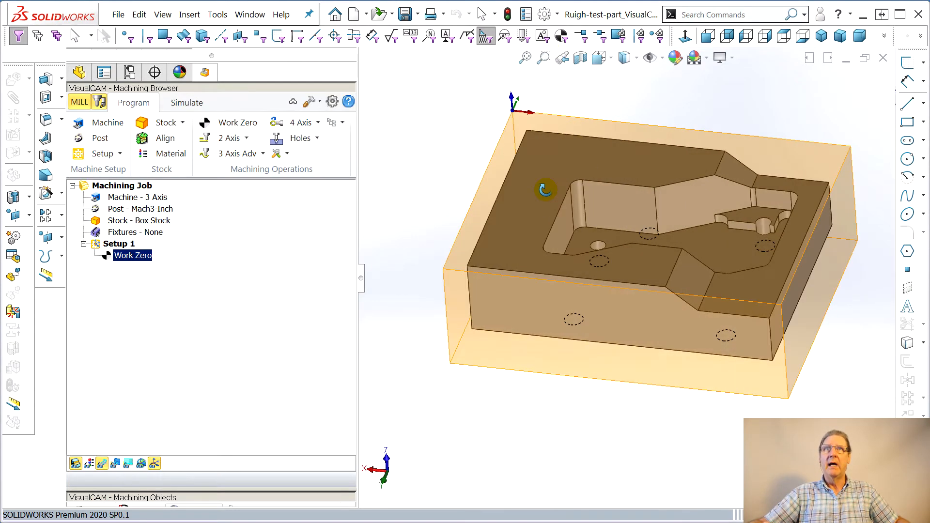
Open the Machine Tool Setup dialog to review the machine coordinate system, then close it
click(106, 130)
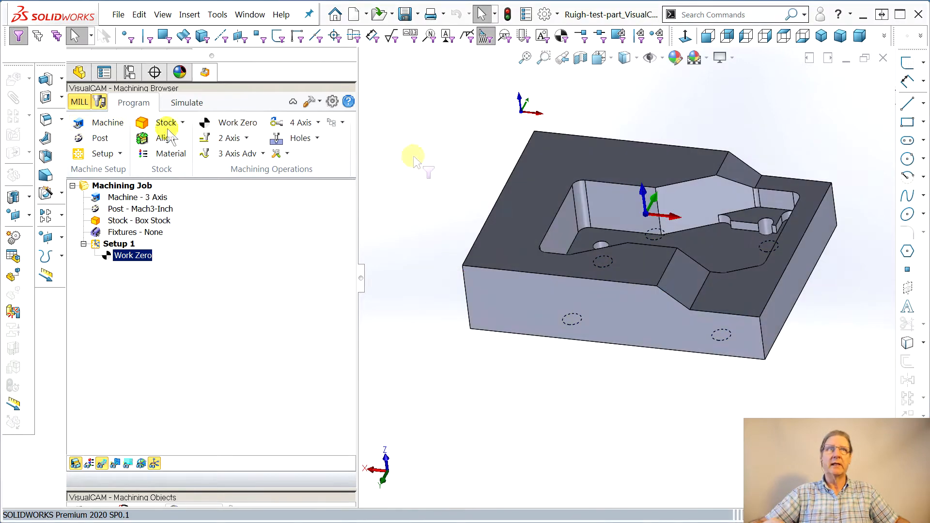
drag(318, 82, 291, 71)
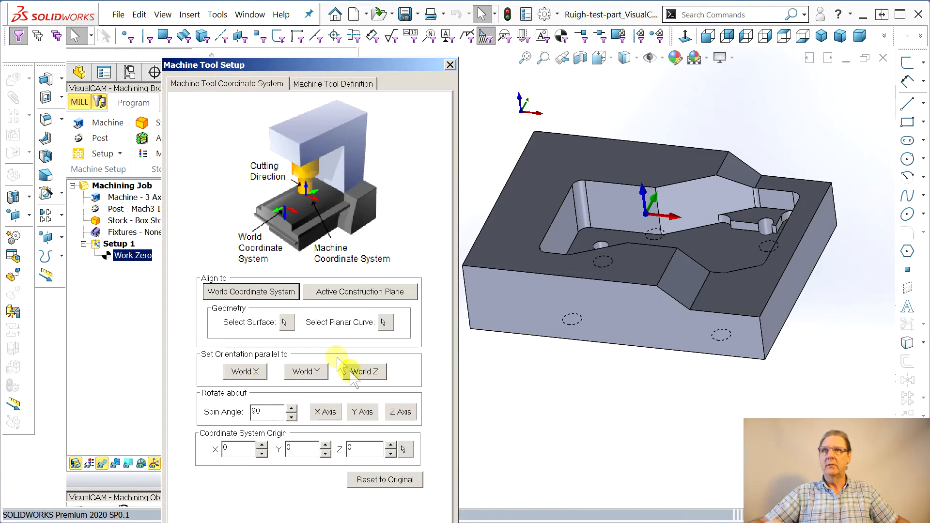
click(450, 65)
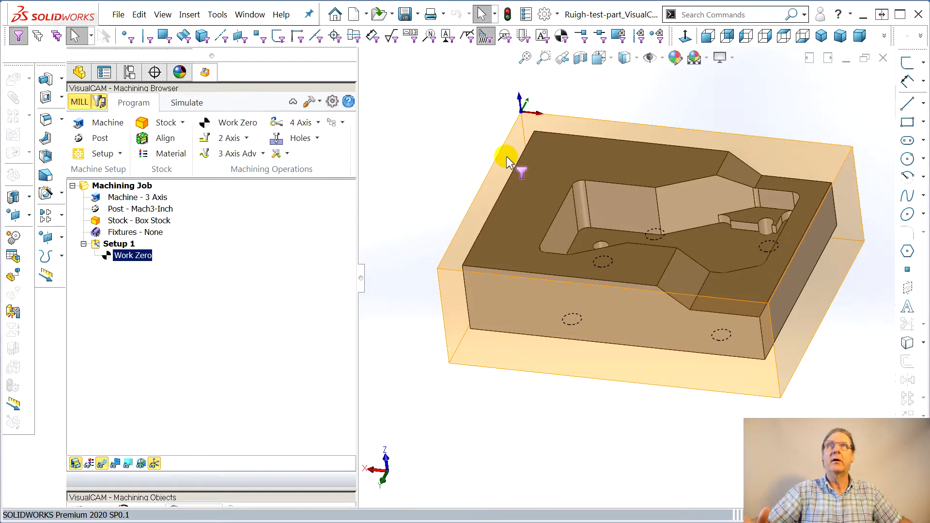
Create a new setup from the Setup 1 item in the machining job tree
middle_drag(507, 156, 511, 173)
middle_drag(524, 206, 592, 139)
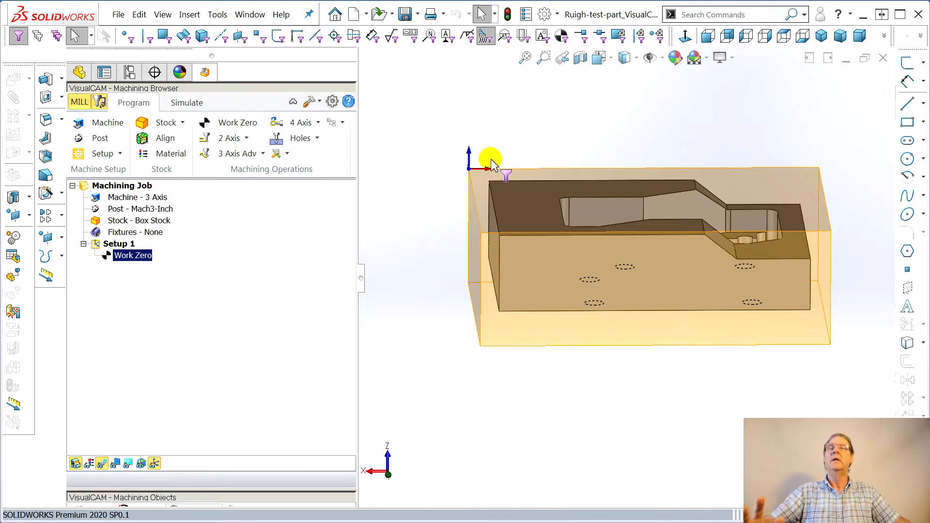
click(82, 243)
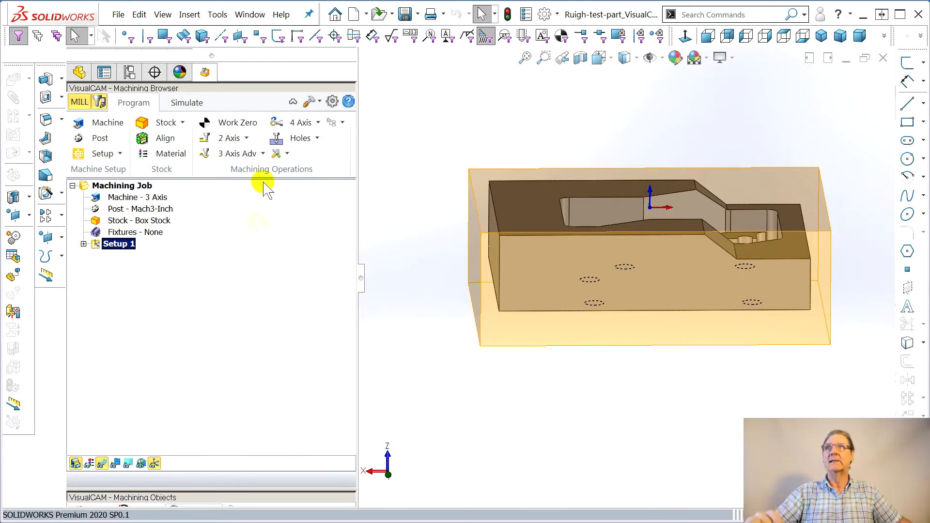
right_click(132, 247)
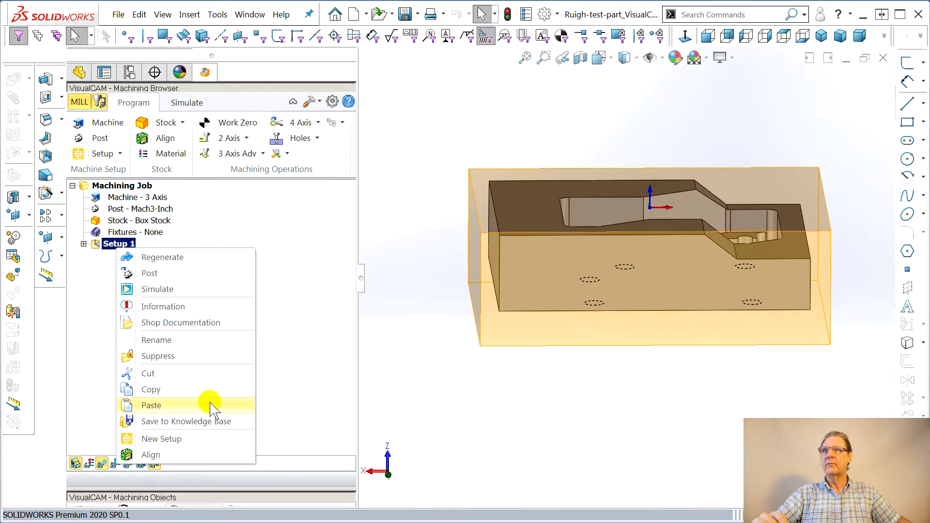
click(153, 438)
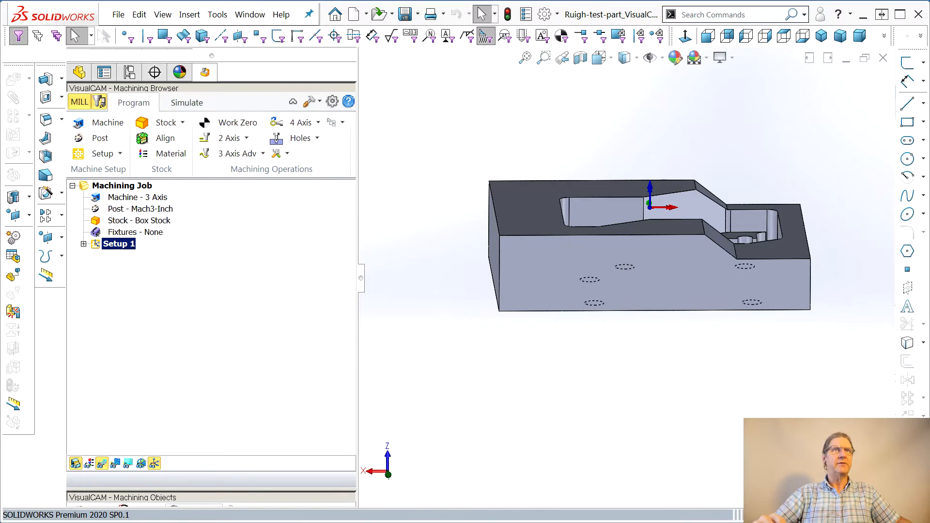
In the Setup dialog, rotate the setup orientation 90 degrees about the X axis and generate Setup 2
drag(288, 79, 183, 73)
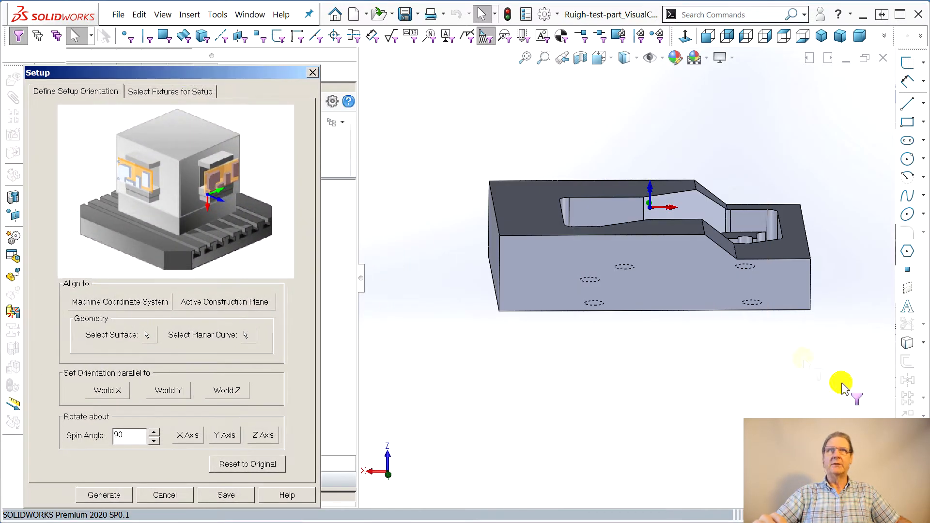
middle_drag(650, 384, 659, 224)
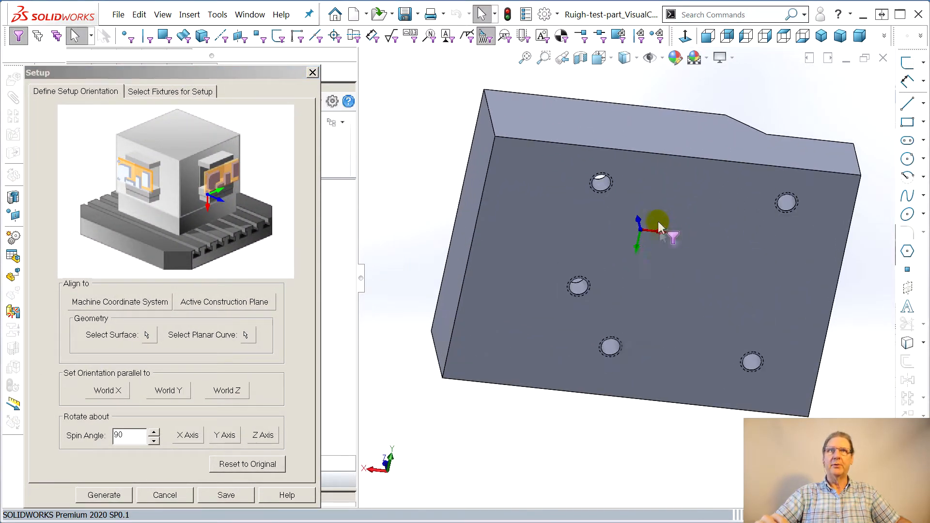
middle_drag(660, 390, 670, 216)
middle_drag(508, 468, 529, 390)
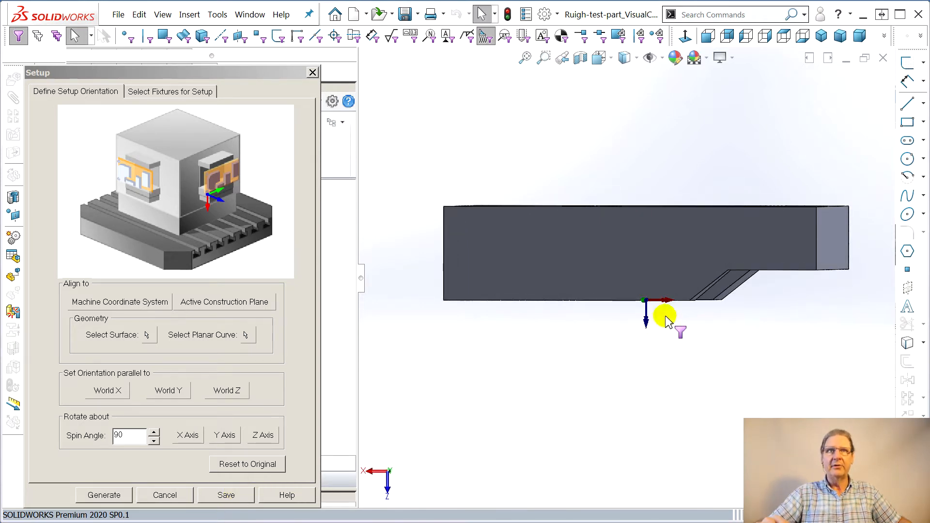
middle_drag(587, 328, 592, 339)
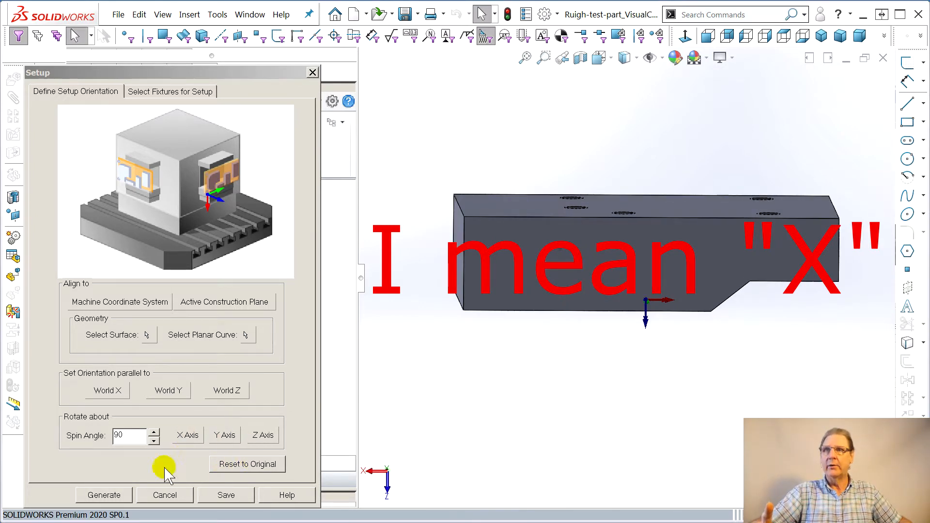
click(187, 436)
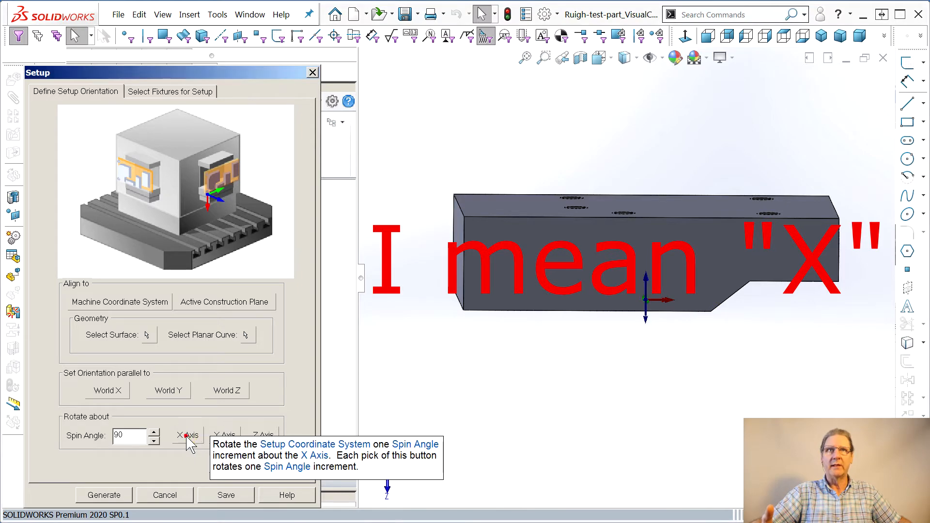
middle_drag(678, 467, 623, 469)
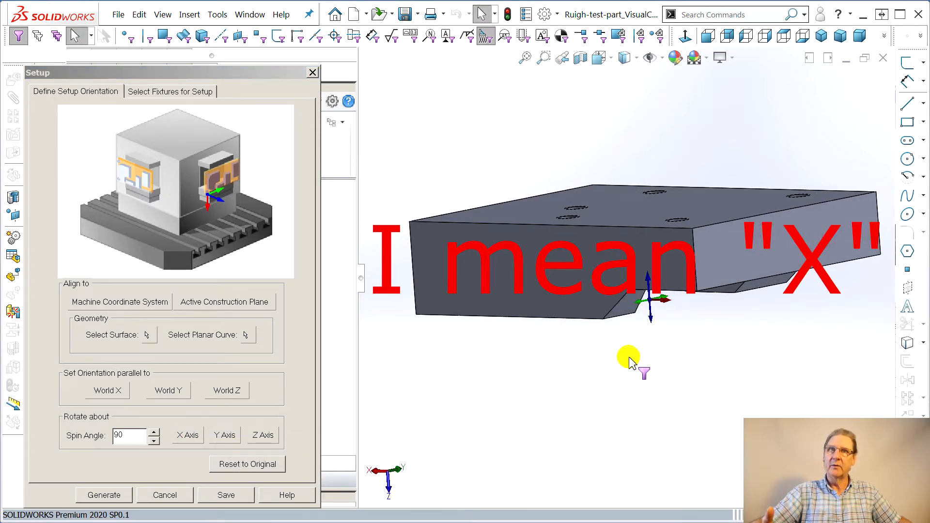
click(115, 495)
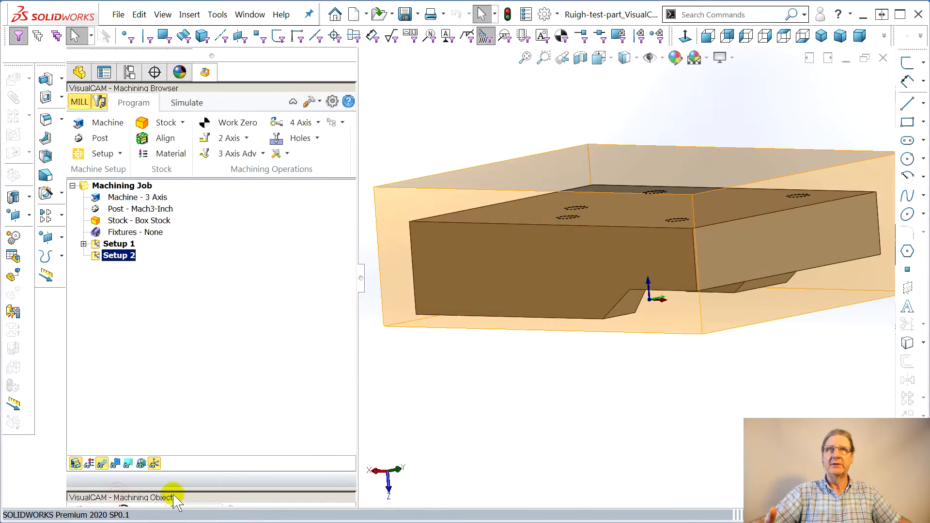
Open Work Zero for Setup 2 and set it to the part box at Lowest Z and the North West corner
middle_drag(588, 394, 590, 385)
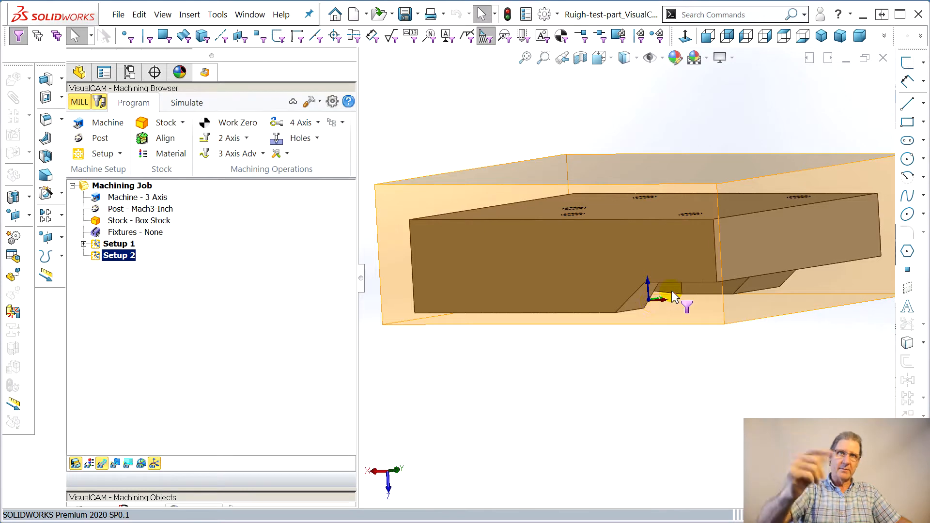
middle_drag(595, 321, 644, 326)
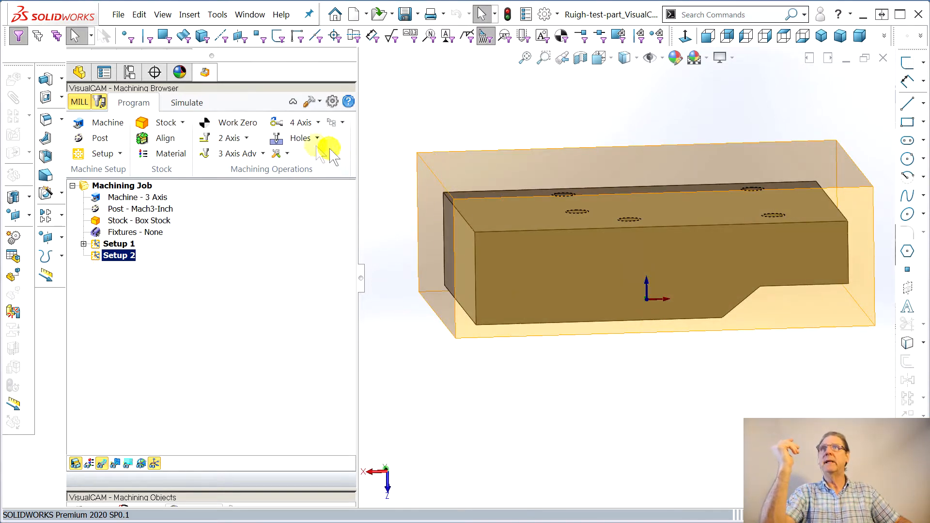
click(227, 123)
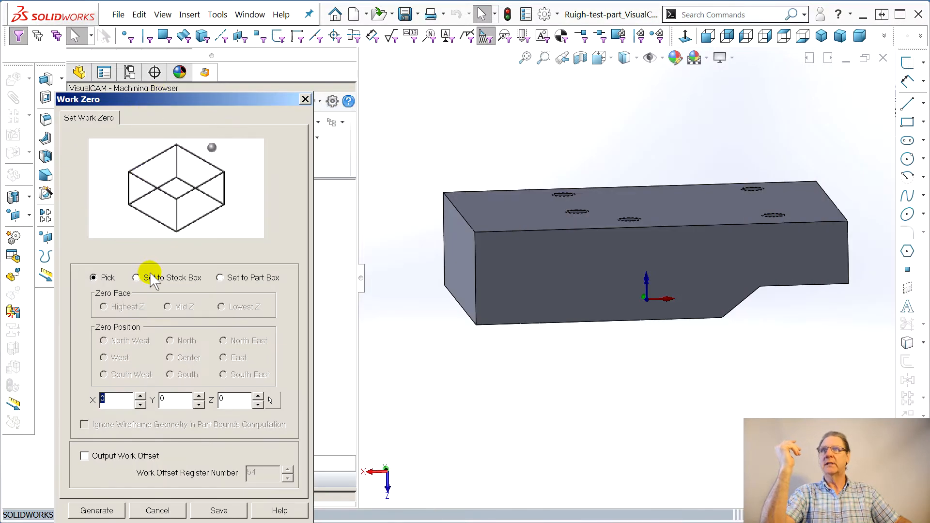
click(145, 280)
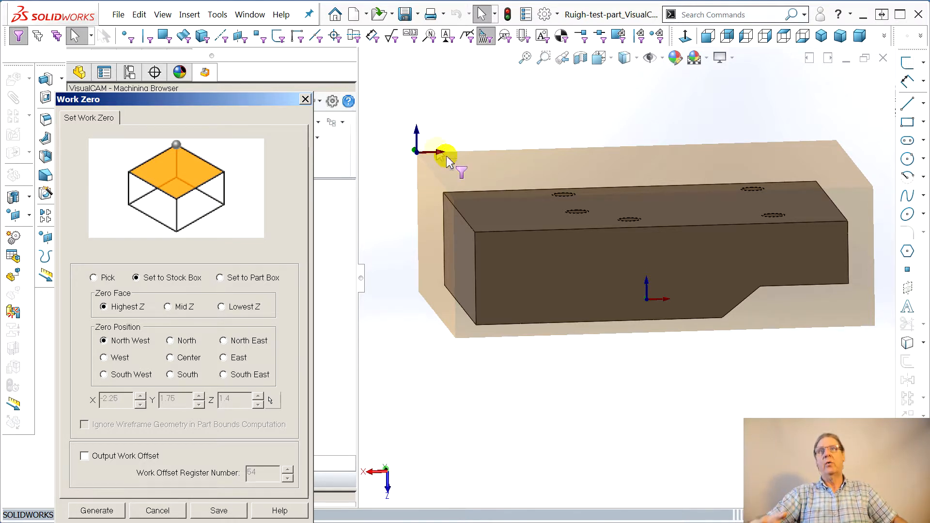
middle_drag(443, 337, 450, 343)
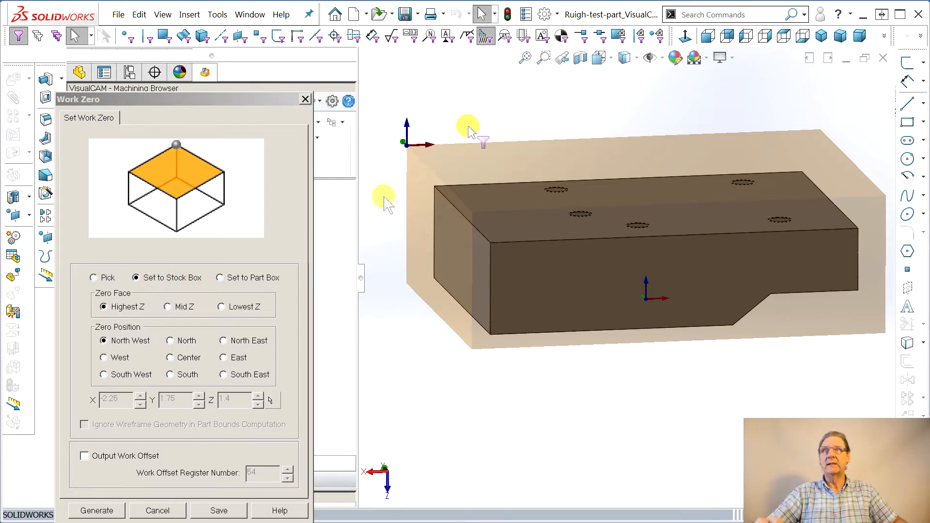
click(220, 278)
middle_drag(434, 269, 438, 330)
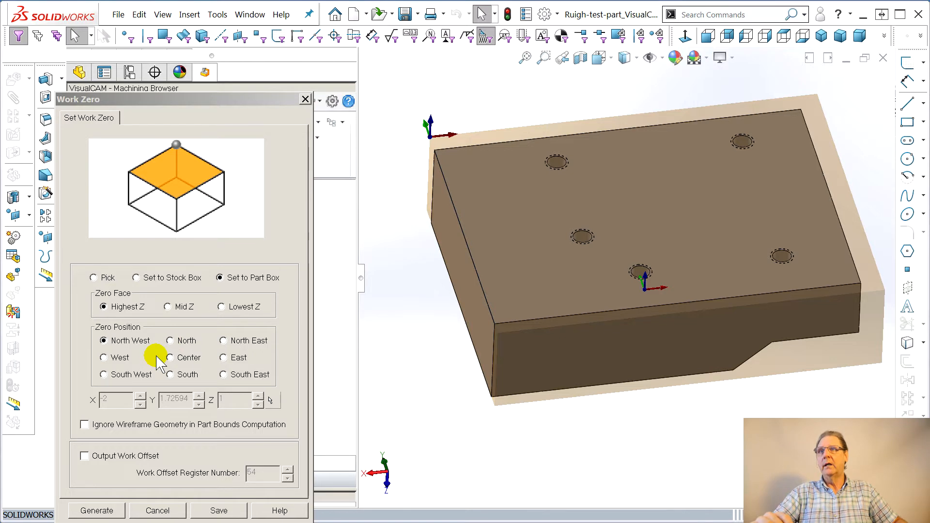
middle_drag(431, 370, 434, 345)
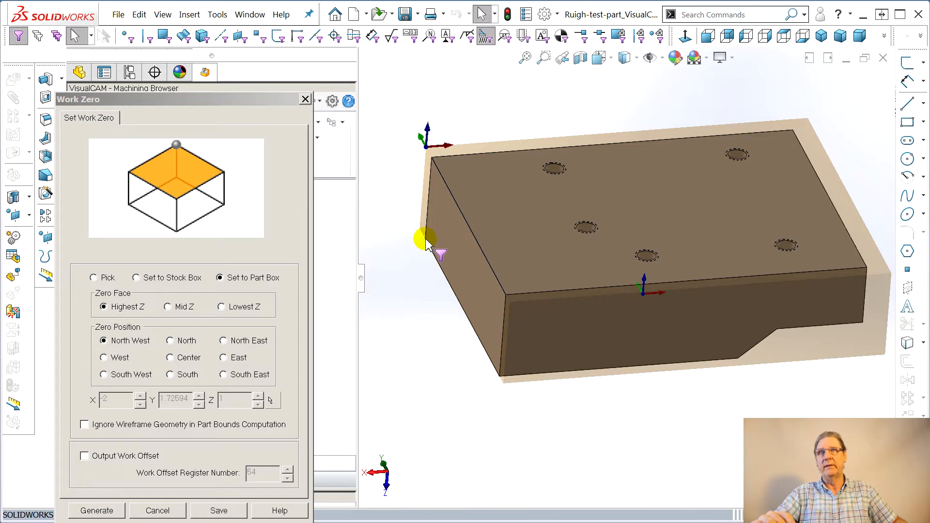
click(104, 375)
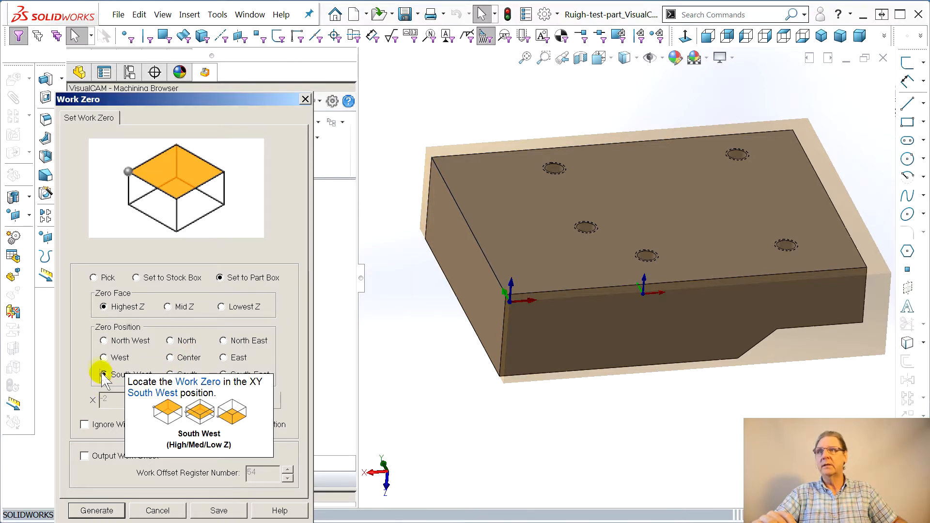
click(222, 307)
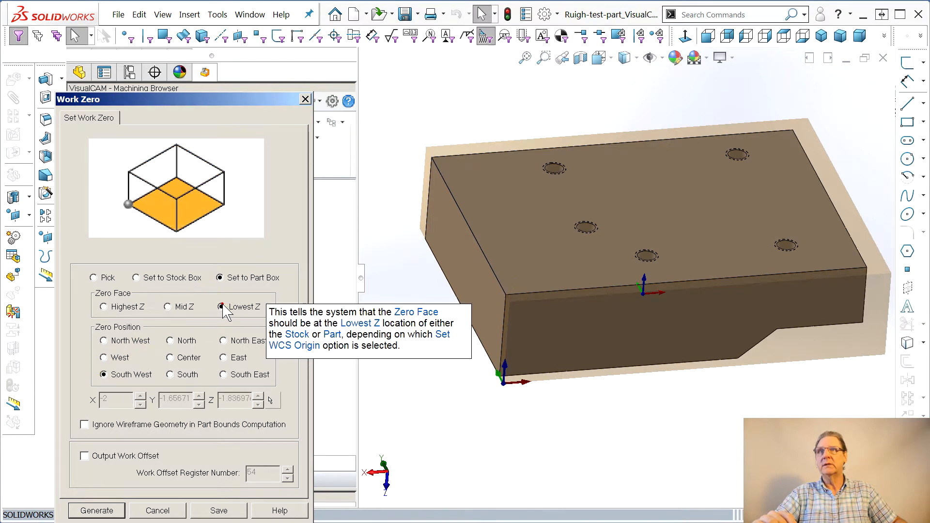
click(104, 341)
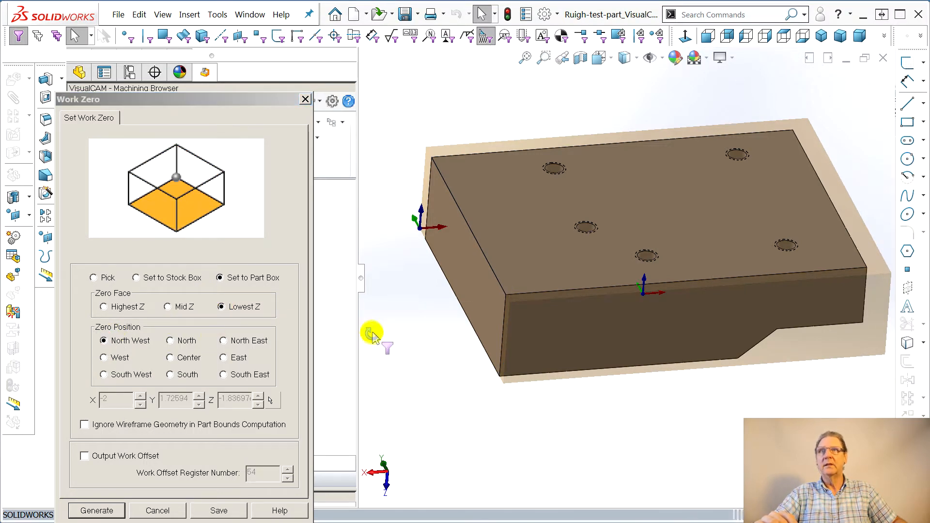
middle_drag(369, 332, 380, 351)
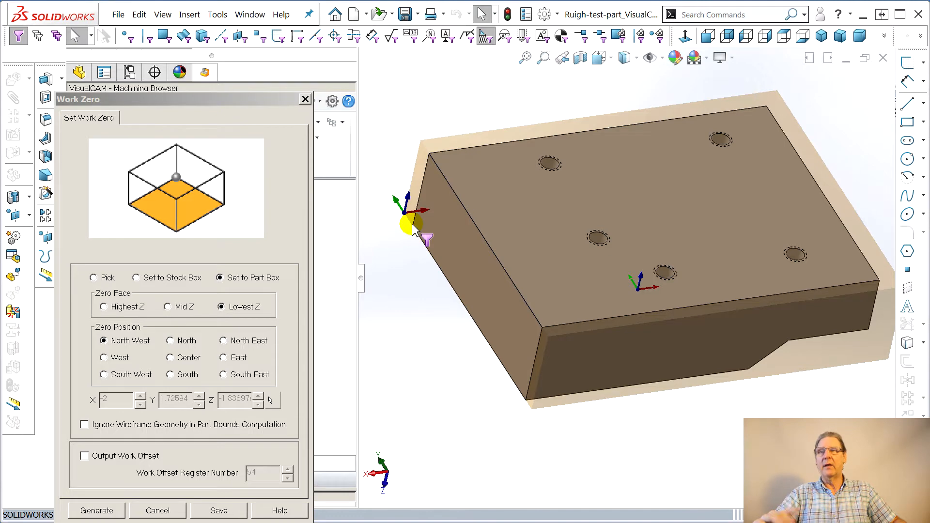
Switch the work zero to Pick, adjust the coordinates to X -2 and Y 1.50, and generate it
click(83, 272)
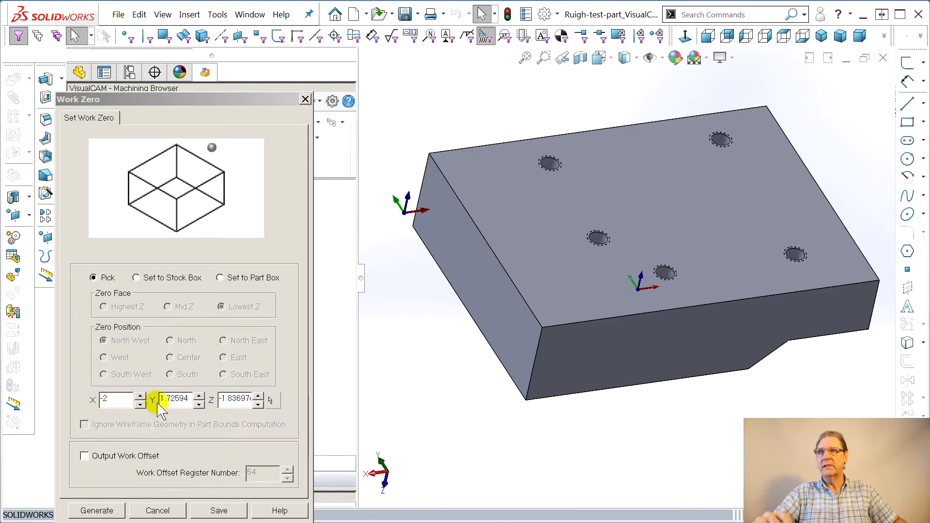
click(140, 396)
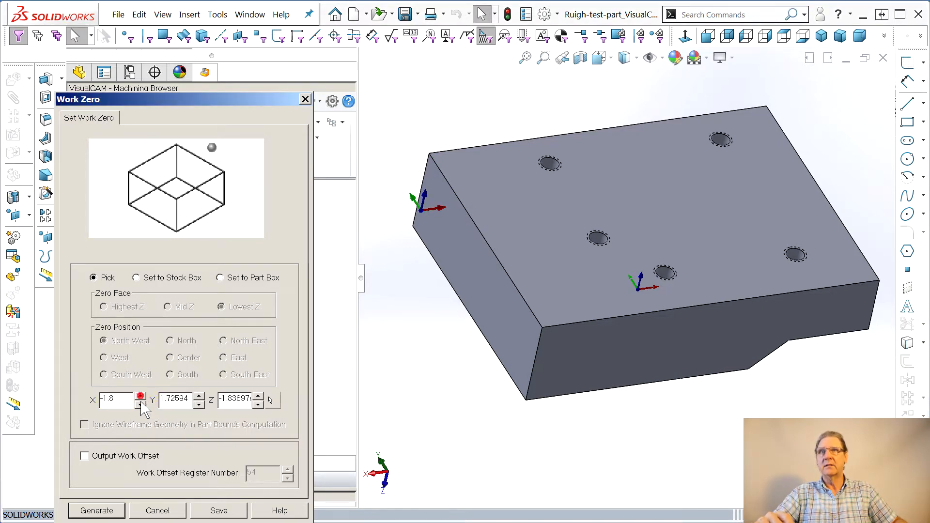
middle_drag(484, 374, 484, 438)
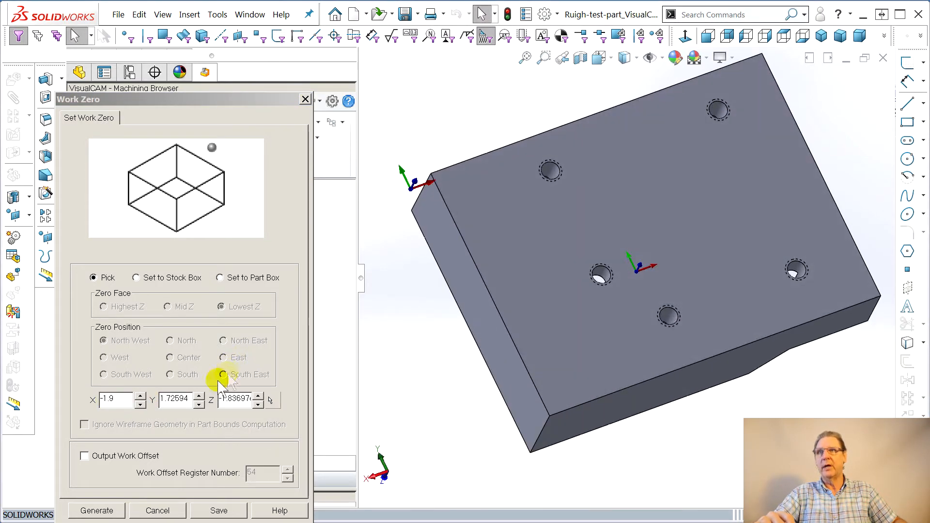
click(198, 405)
middle_drag(417, 350, 426, 394)
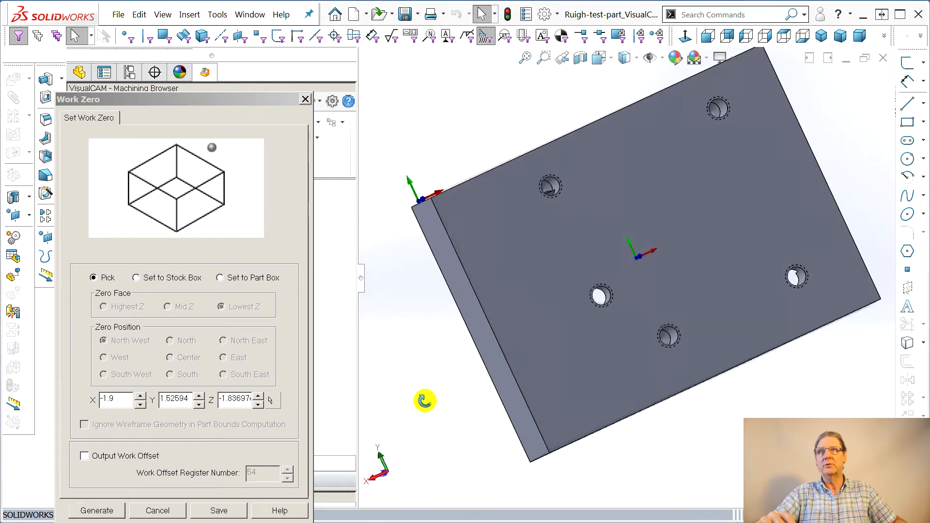
click(139, 405)
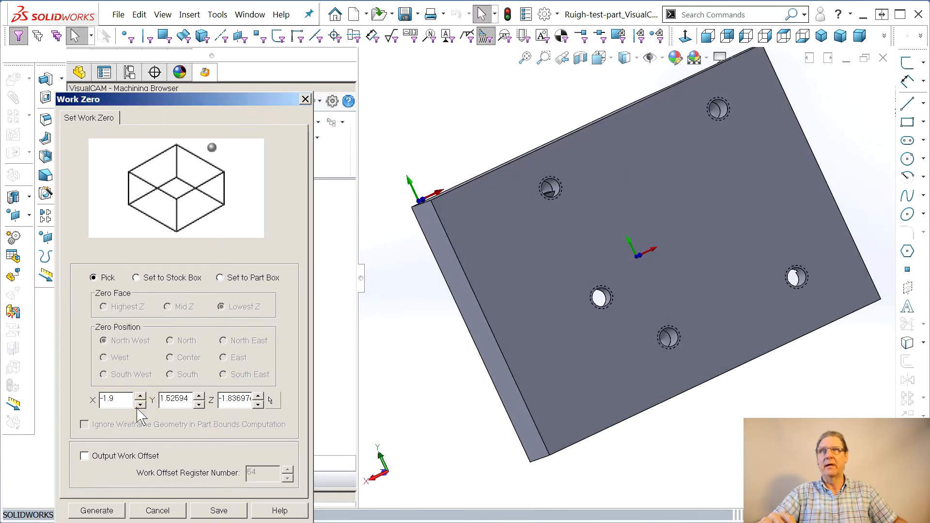
middle_drag(416, 370, 394, 379)
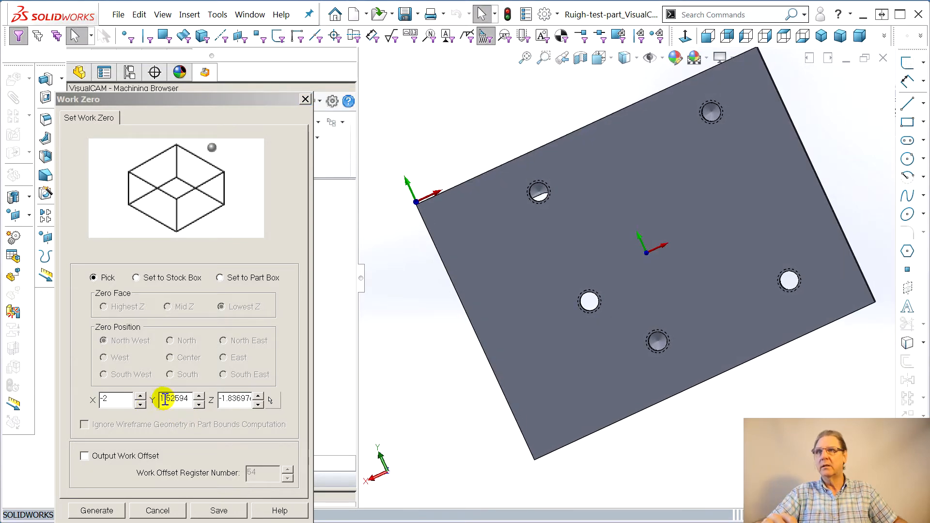
drag(170, 401, 190, 405)
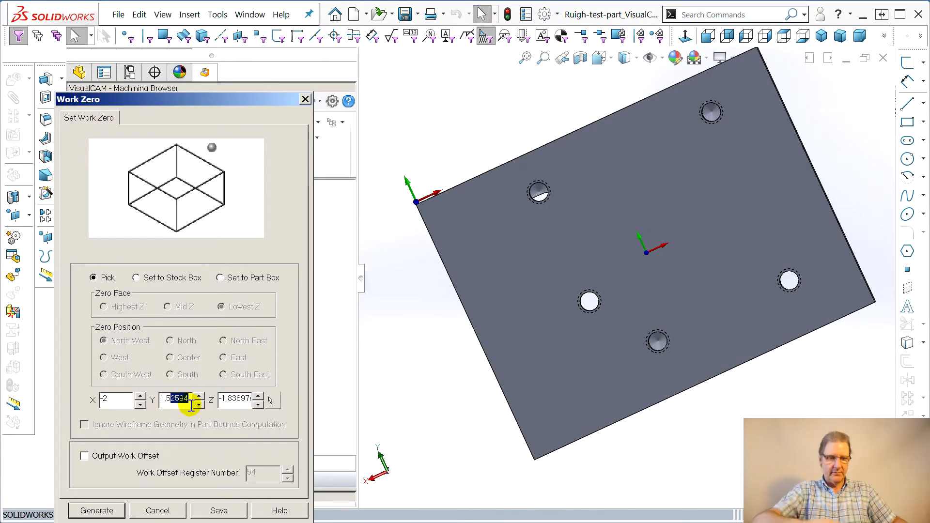
text(0)
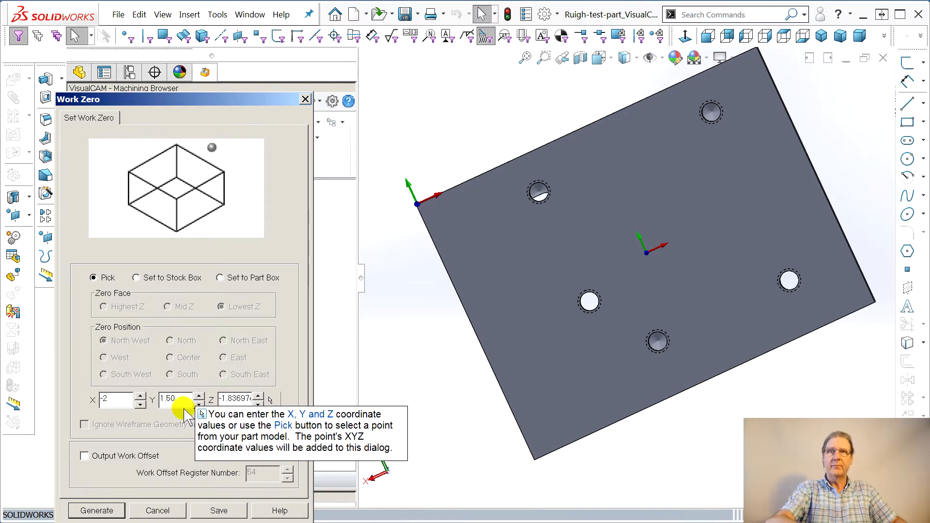
key(Return)
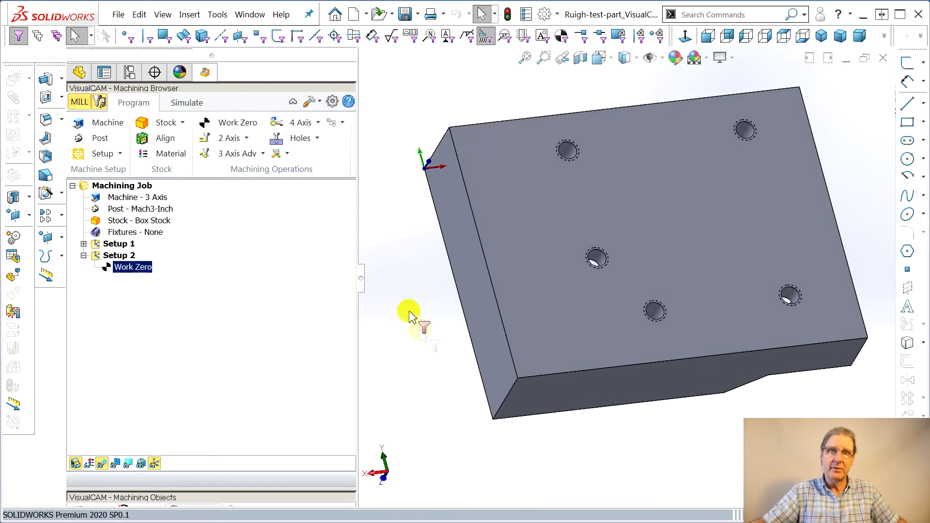
Examine the Setup 2 work zero location relative to the part and the stock box from several angles
middle_drag(519, 403, 522, 330)
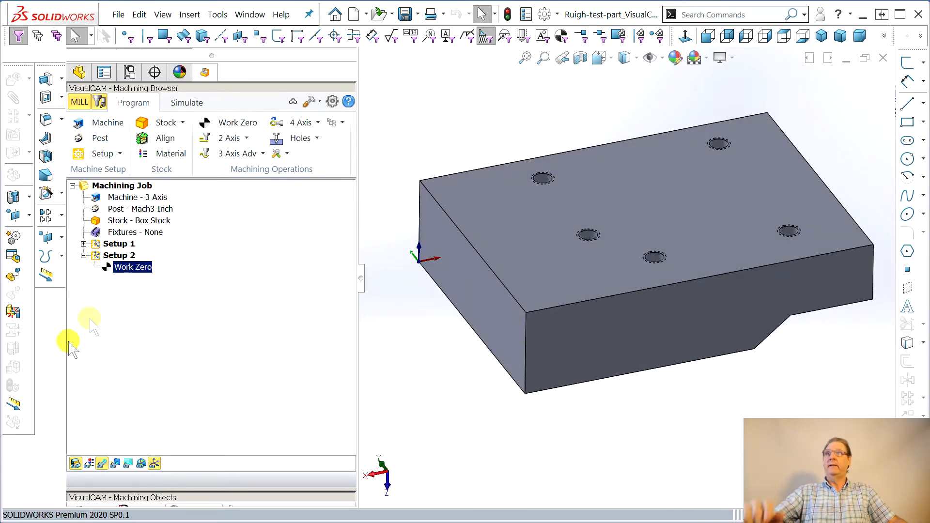
middle_drag(440, 430, 450, 400)
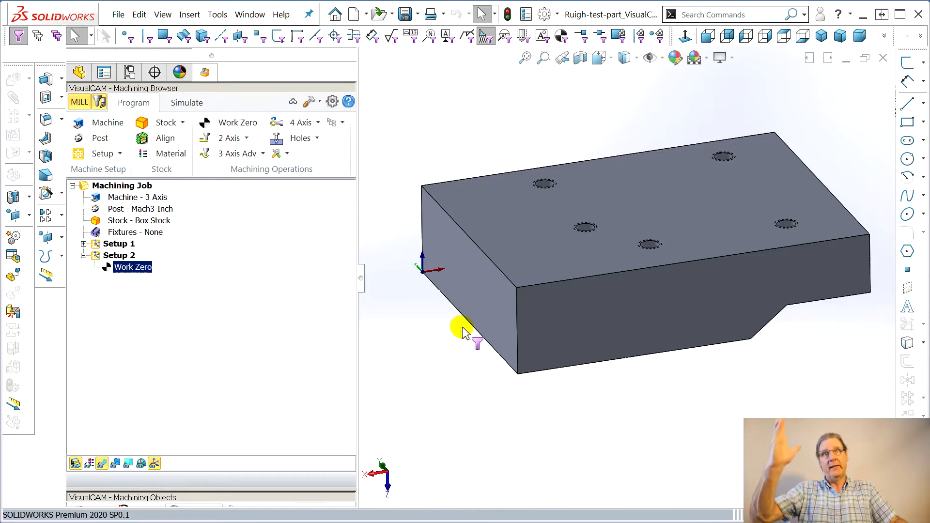
middle_drag(460, 329, 559, 283)
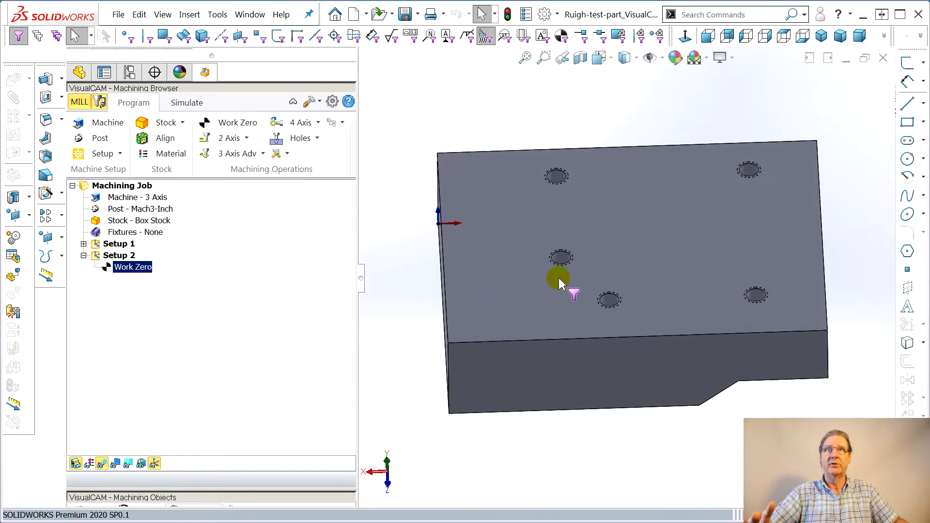
middle_drag(443, 357, 441, 330)
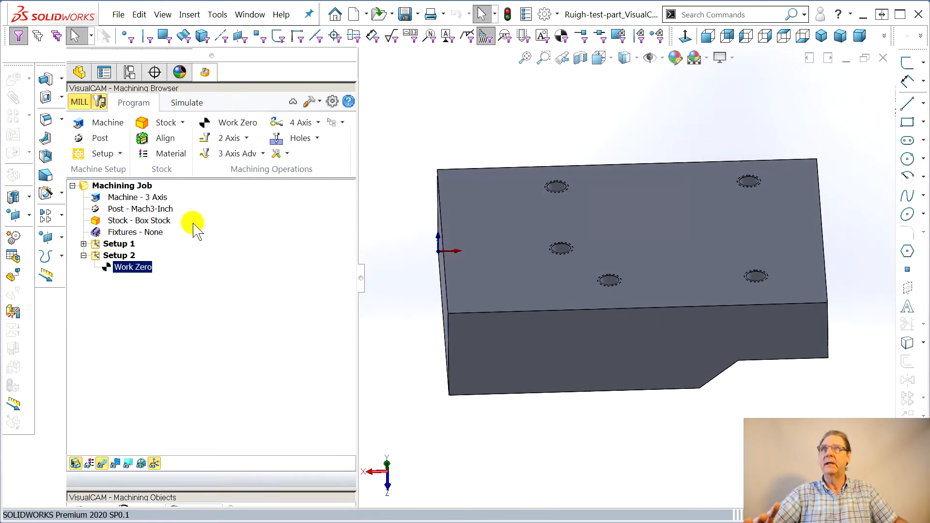
click(131, 221)
middle_drag(539, 266, 530, 239)
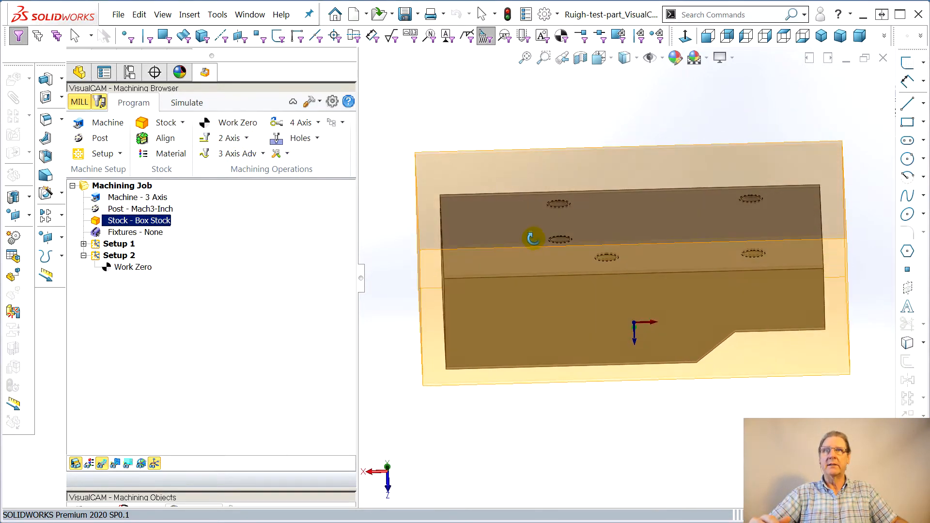
middle_drag(530, 281, 513, 241)
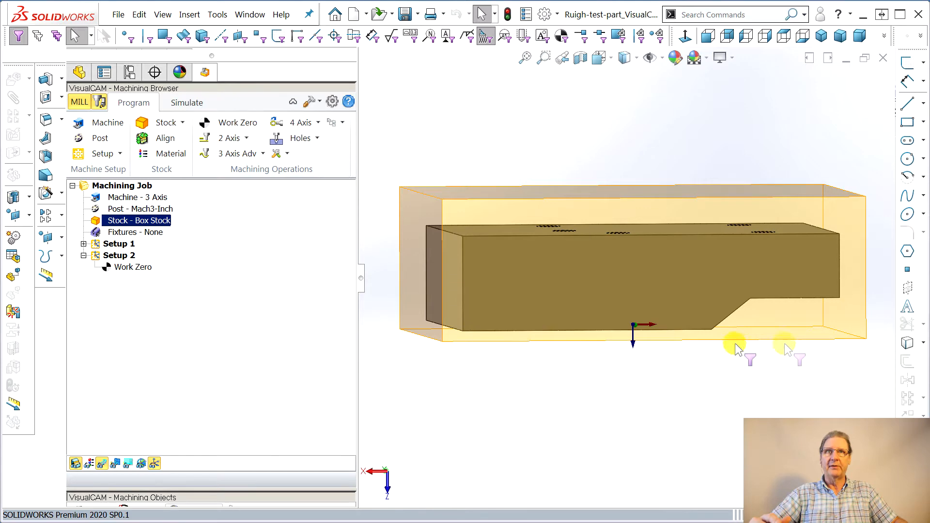
middle_drag(589, 284, 586, 315)
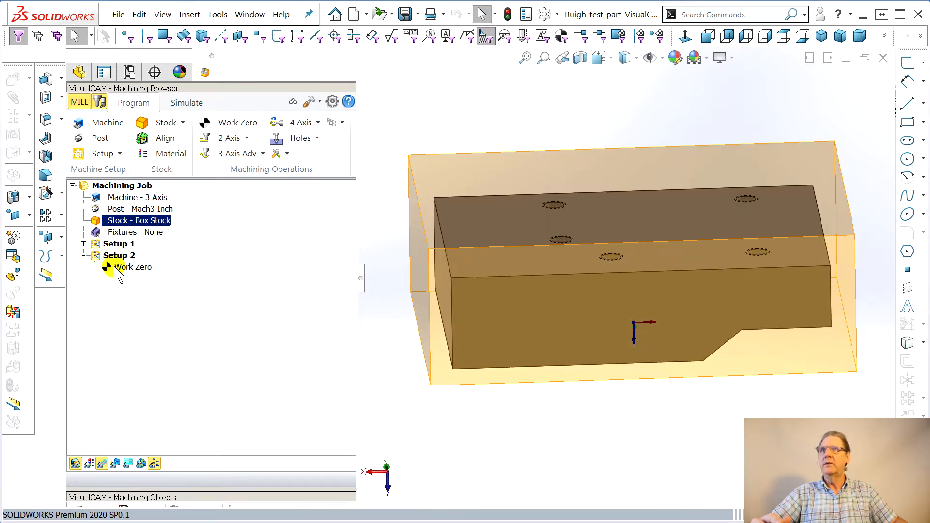
click(116, 270)
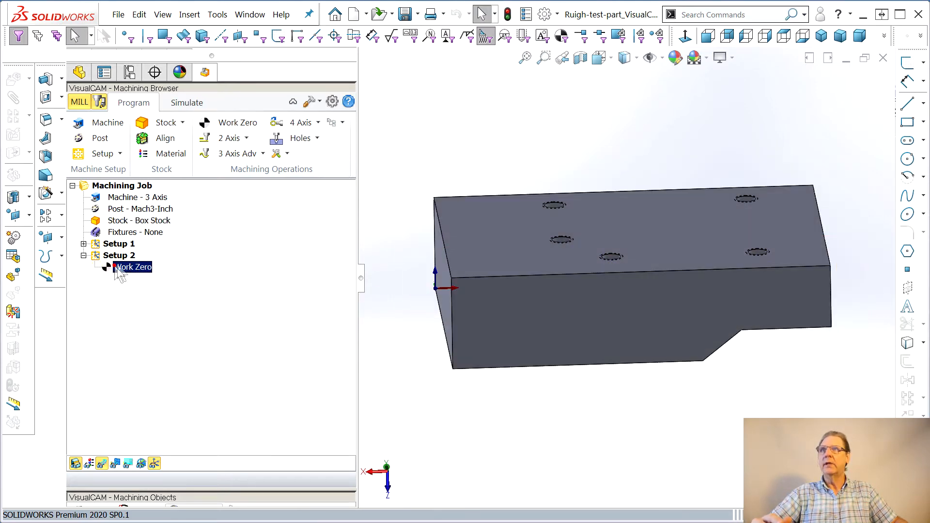
Add a 2 1/2 Axis Facing operation to Setup 2 and open its tool editor
click(246, 138)
click(272, 167)
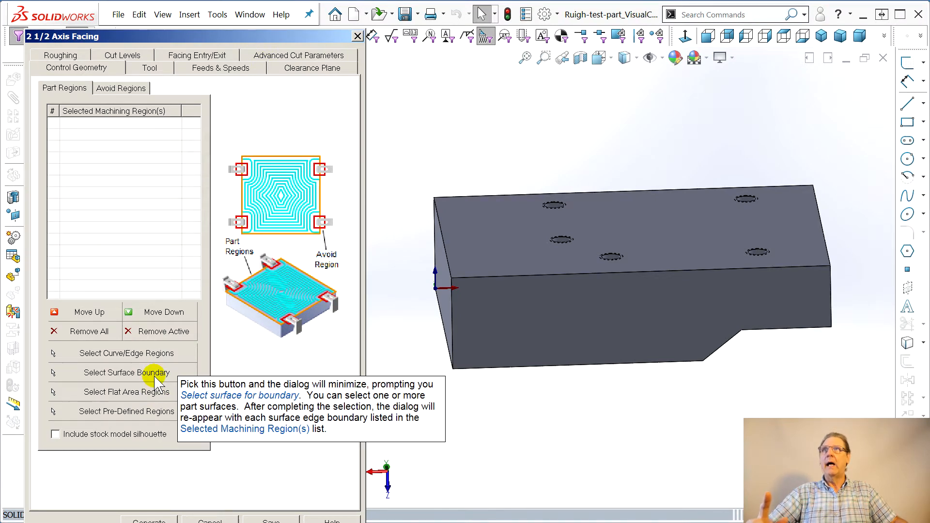
click(149, 69)
click(265, 401)
Define a ball mill with 0.25 tool diameter, 1.3 flute length, 1.6 tool length, and accept it
click(241, 435)
text(25)
click(200, 438)
click(223, 442)
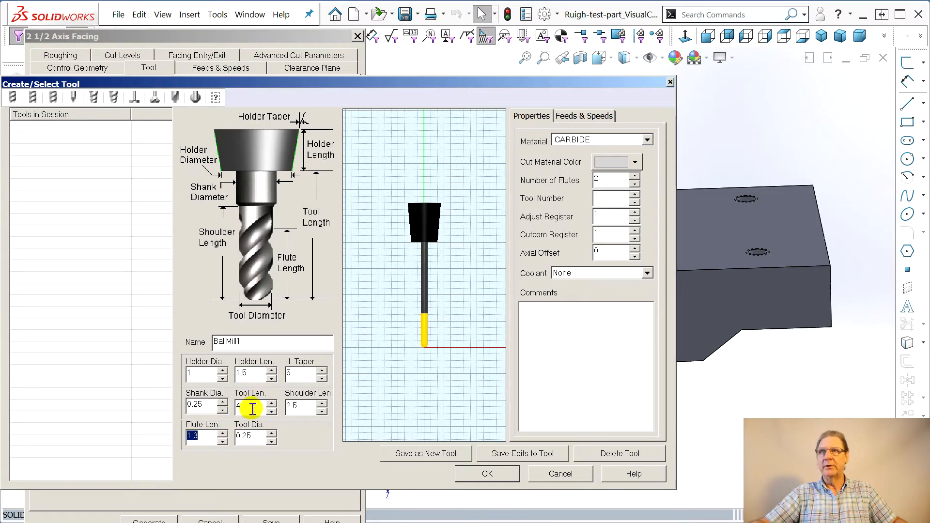
click(272, 412)
click(272, 412)
click(272, 412)
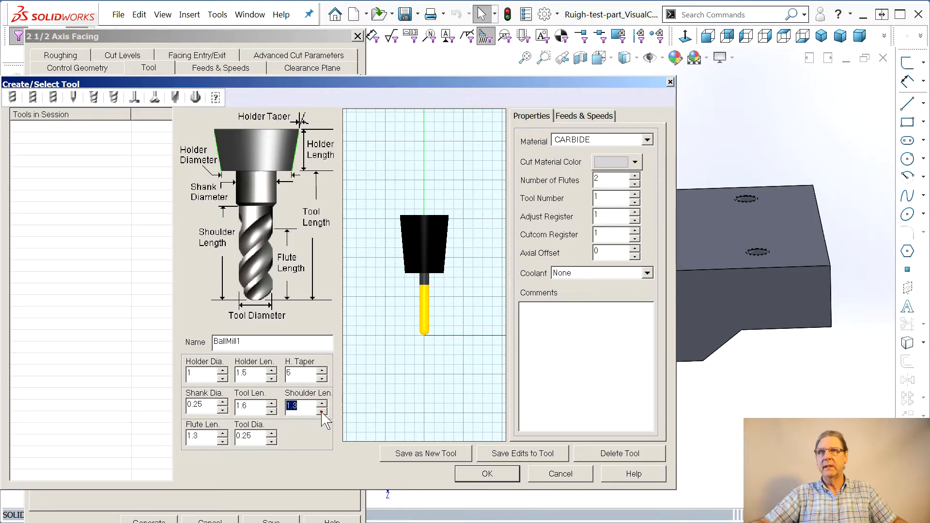
click(480, 473)
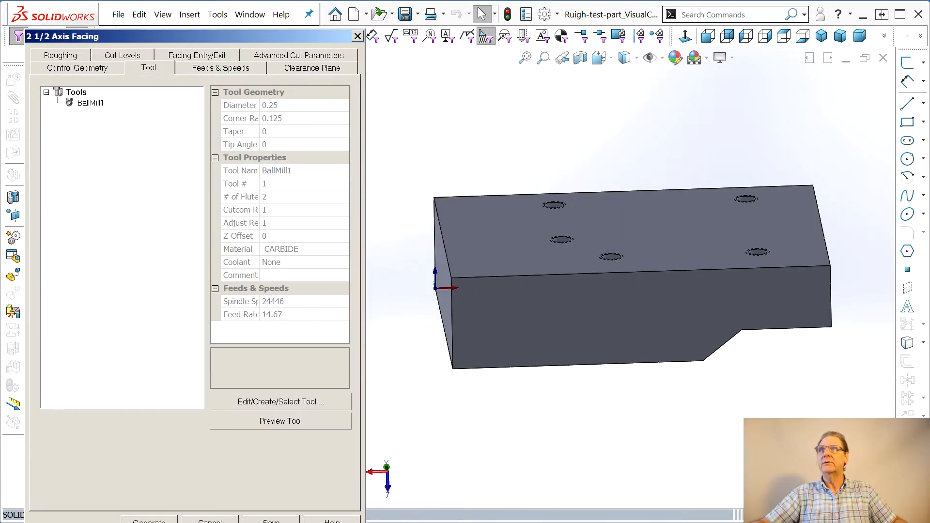
Reopen the BallMill1 tool definition and close it without changes
mouse_move(83, 109)
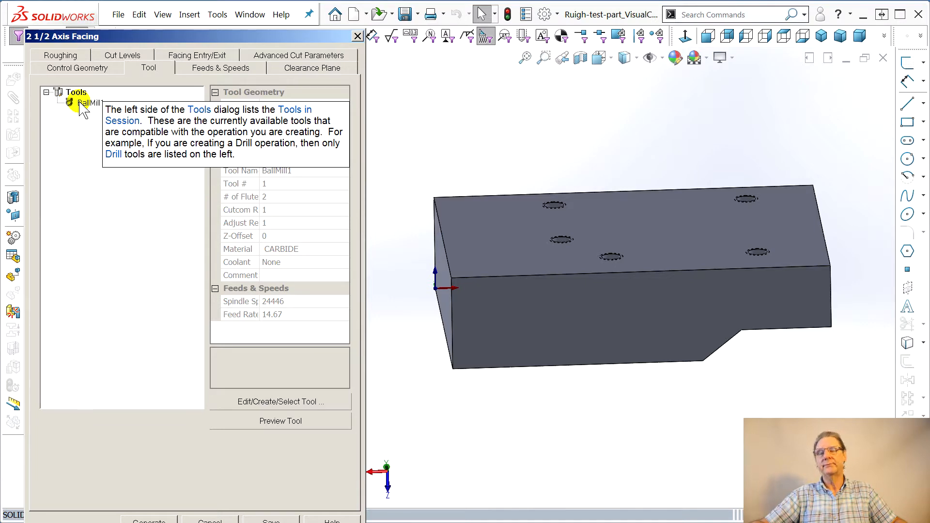
double_click(84, 109)
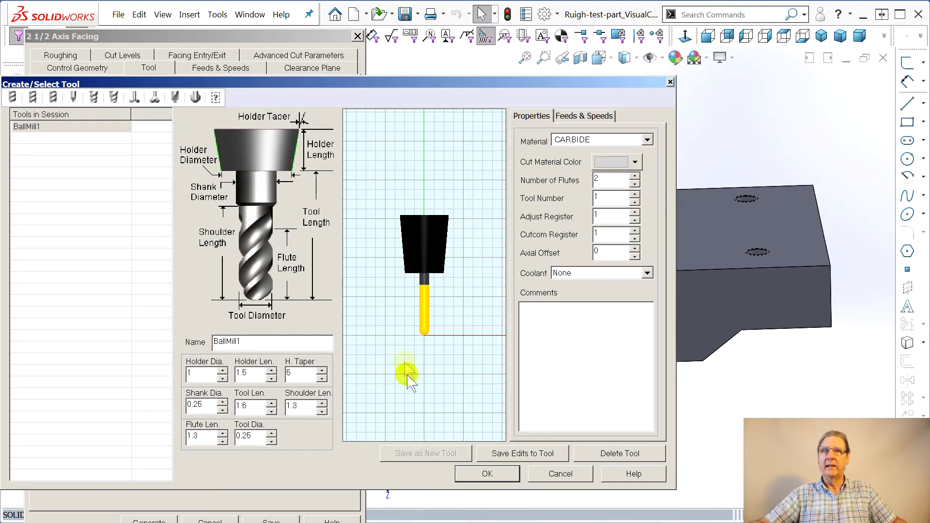
click(535, 473)
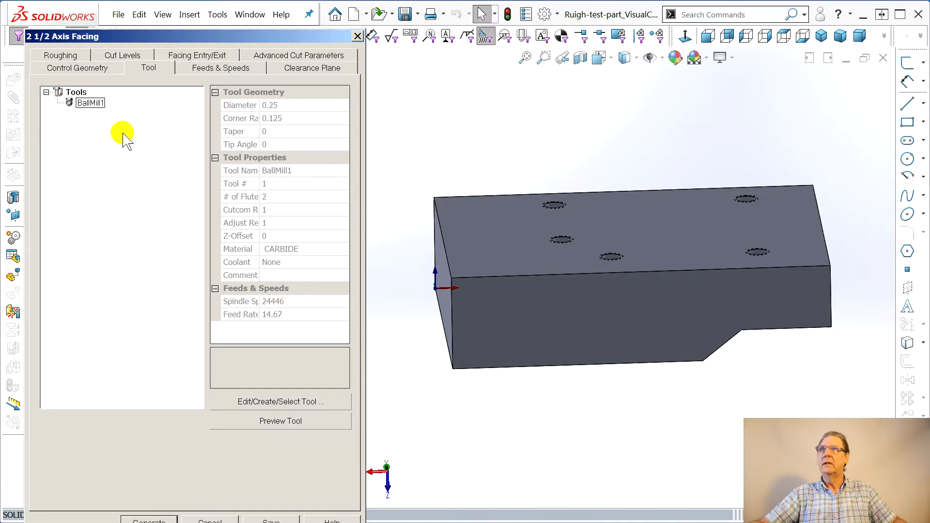
Create a flat mill with 0.25 diameter, 1.3 flute length, 1.4 tool length and 1.3 shoulder length
click(297, 409)
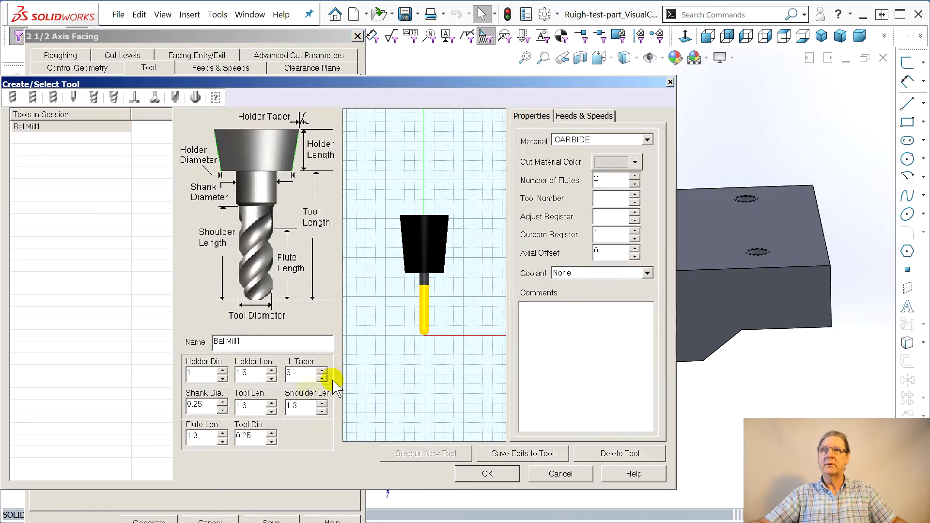
click(33, 97)
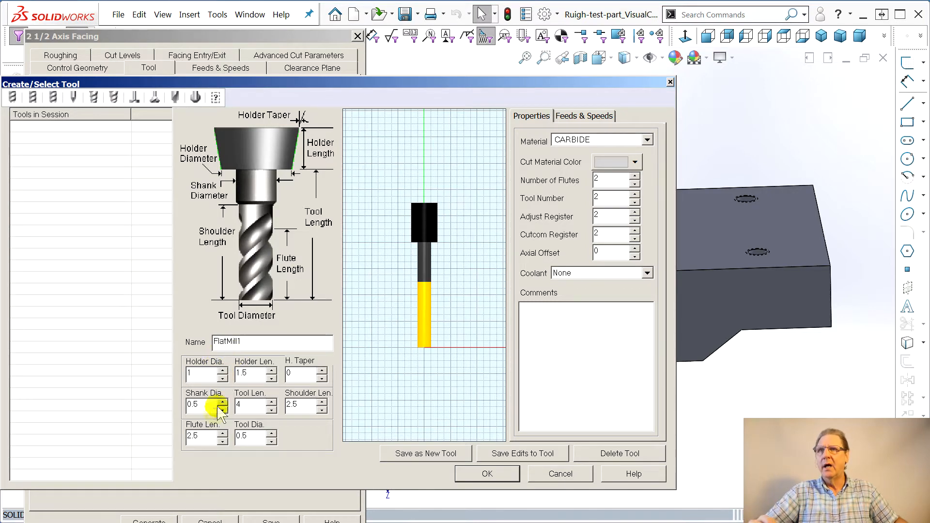
click(244, 439)
text(2)
click(201, 439)
click(221, 441)
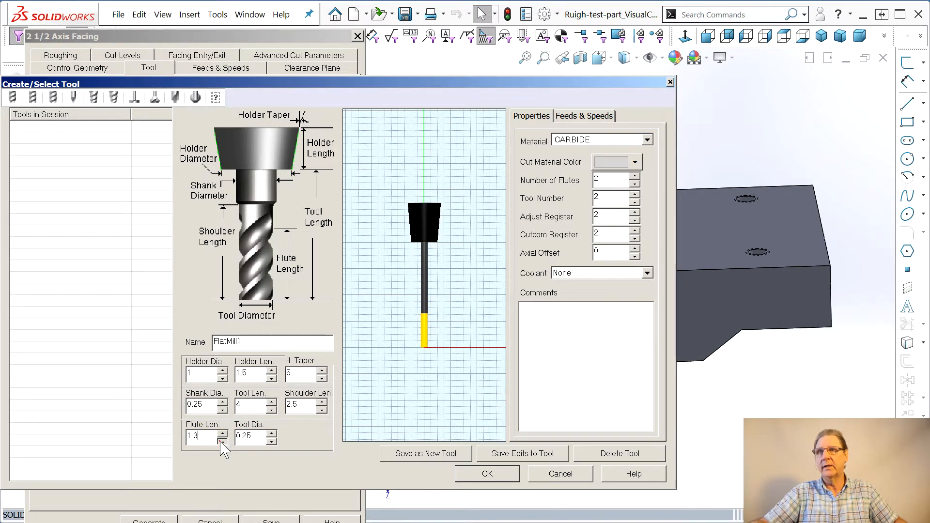
click(272, 410)
click(272, 409)
click(271, 410)
click(272, 409)
click(271, 410)
click(272, 409)
click(272, 410)
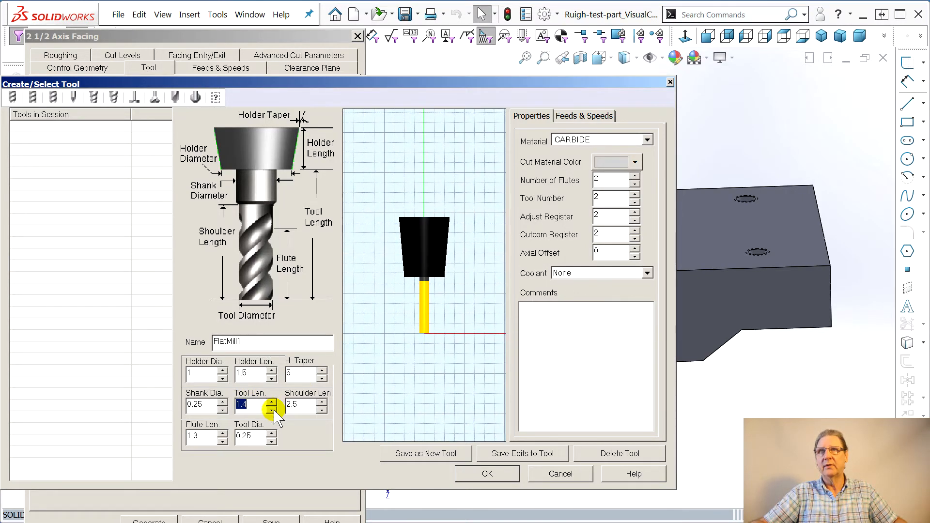
click(321, 410)
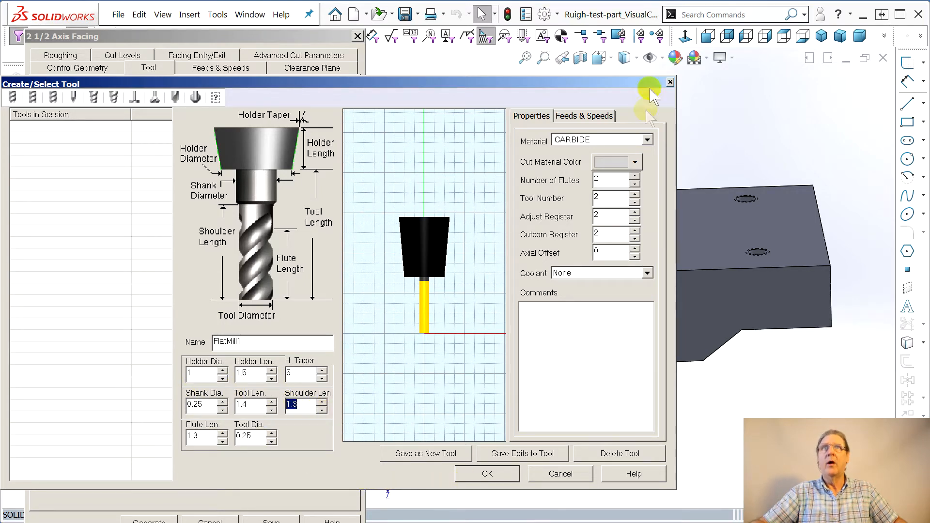
Set the flat mill's spindle speed to 12000 RPM and its plunge and departure feed rates to 30
click(601, 116)
click(606, 154)
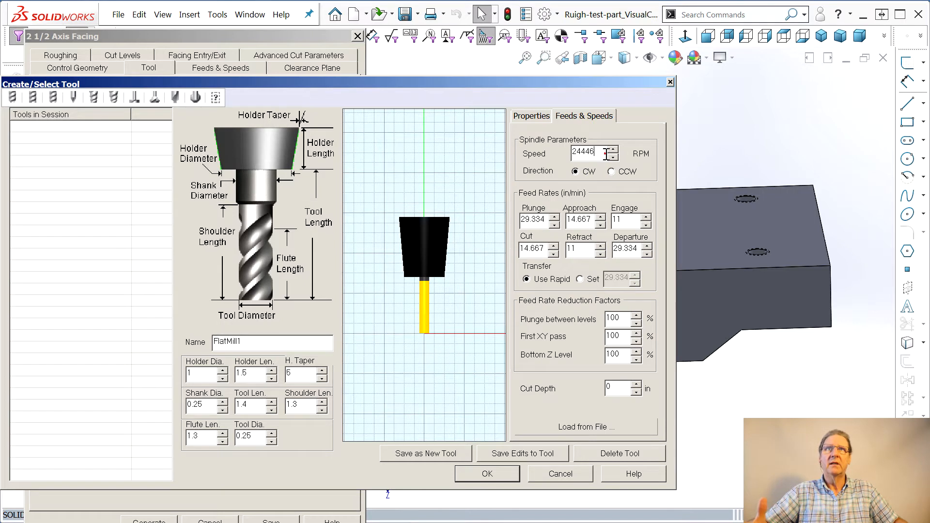
text(12000)
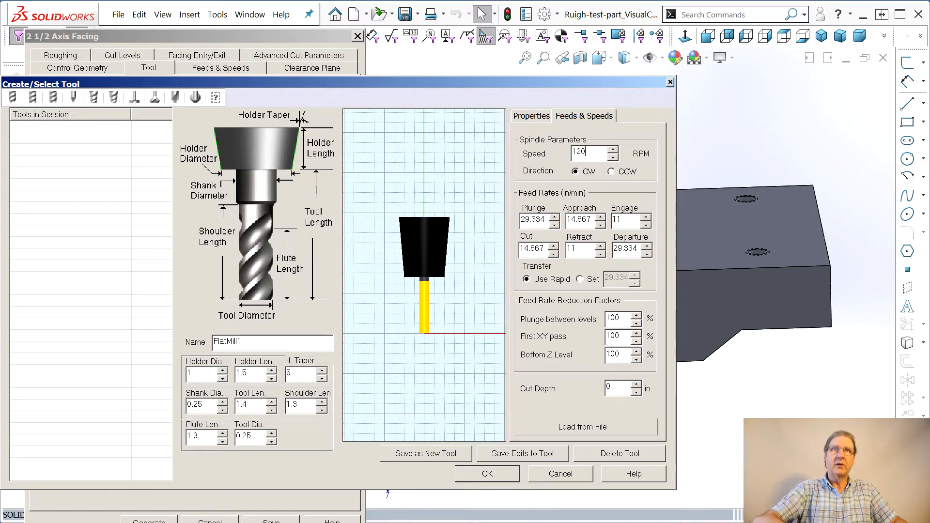
double_click(534, 219)
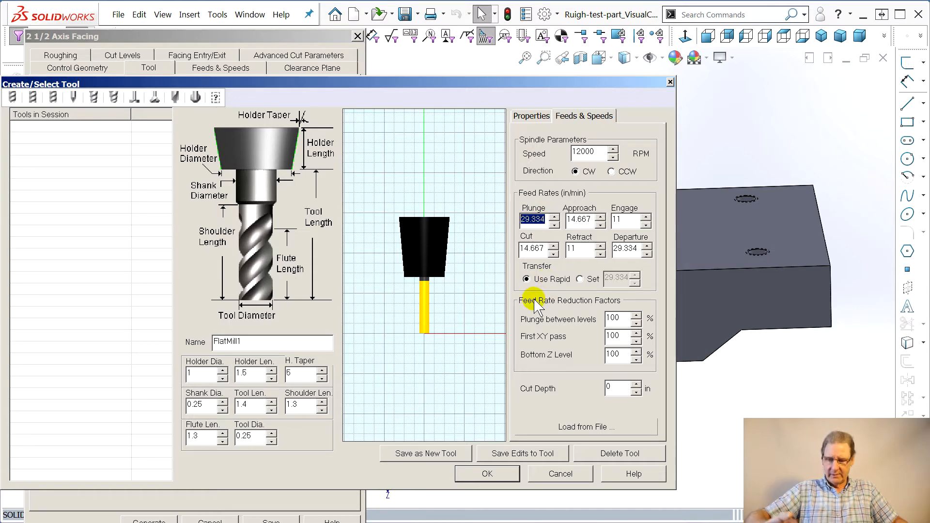
double_click(629, 248)
text(2)
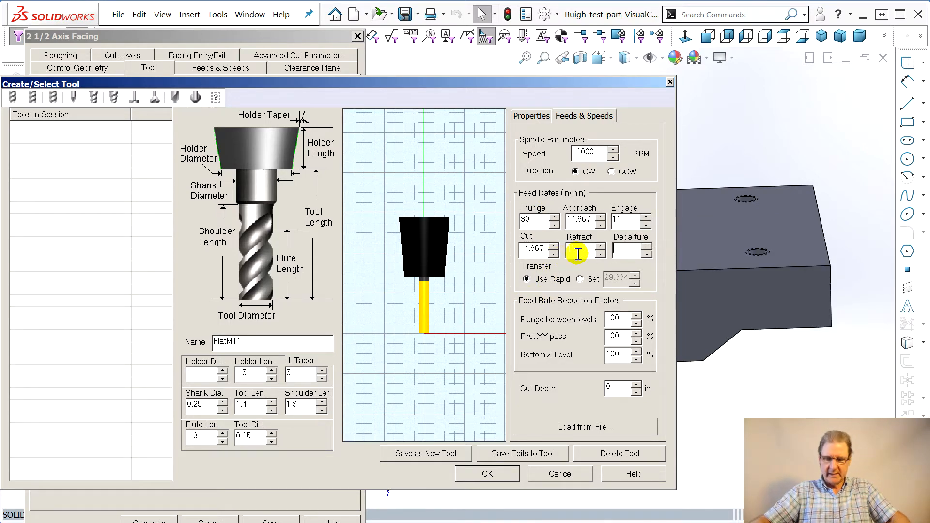
text(30)
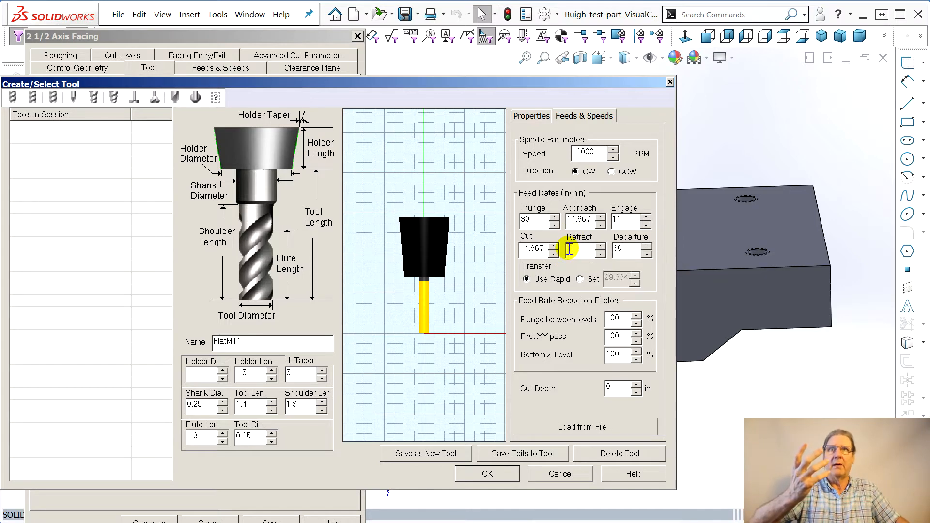
Set the cut and approach feed rates to 15, save it as a new tool, and accept
click(488, 245)
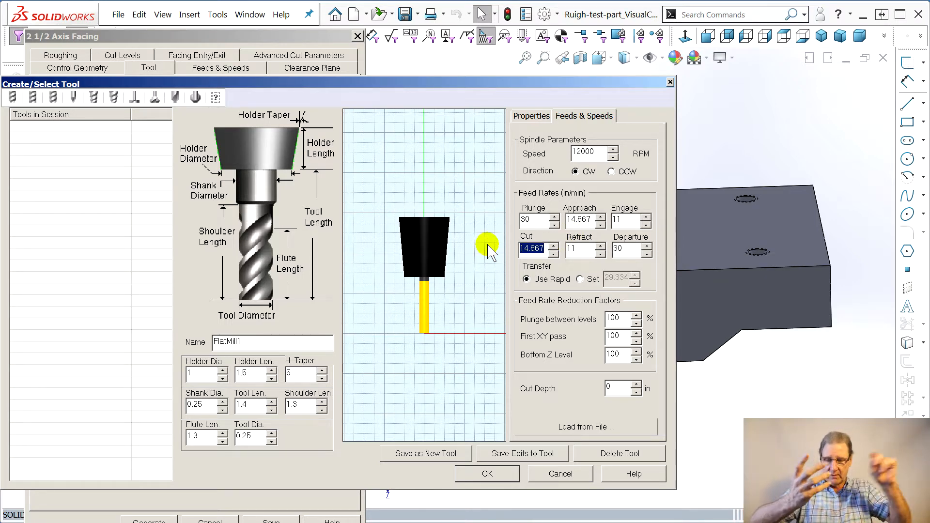
text(15)
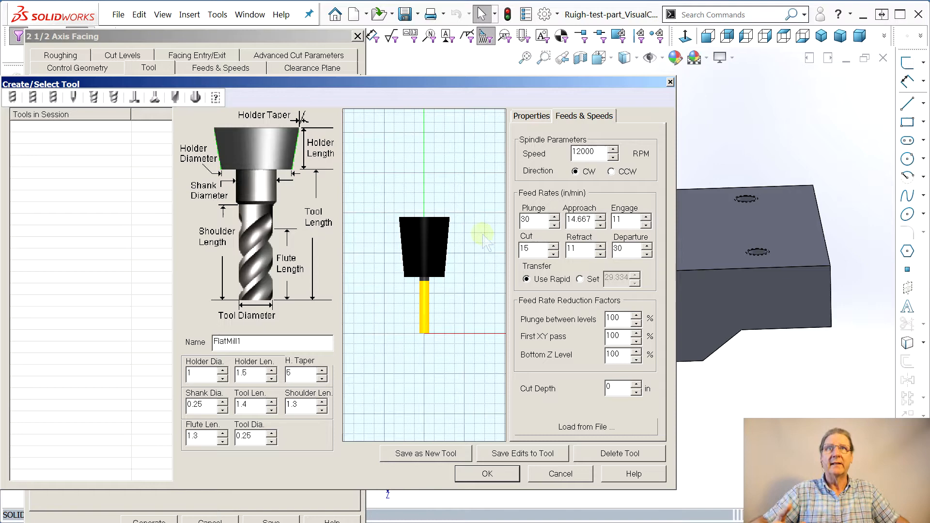
mouse_move(589, 220)
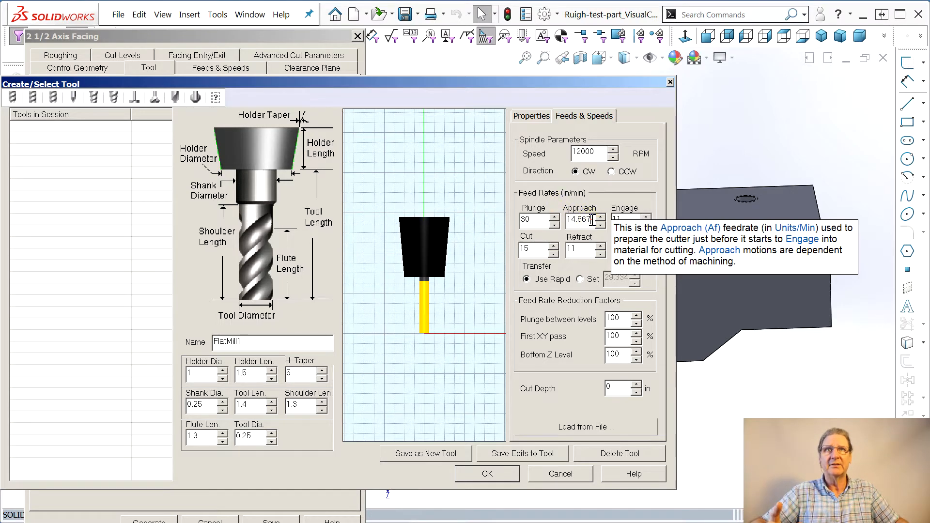
text(5)
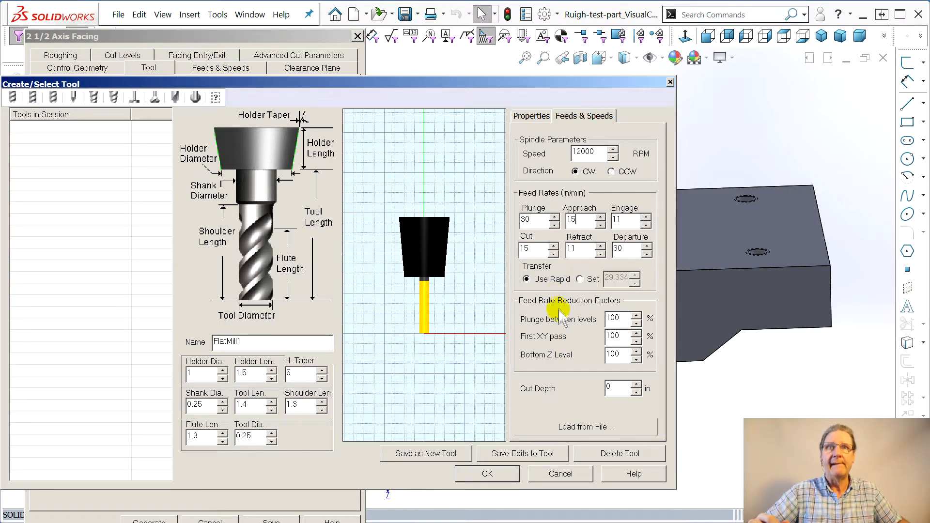
click(441, 456)
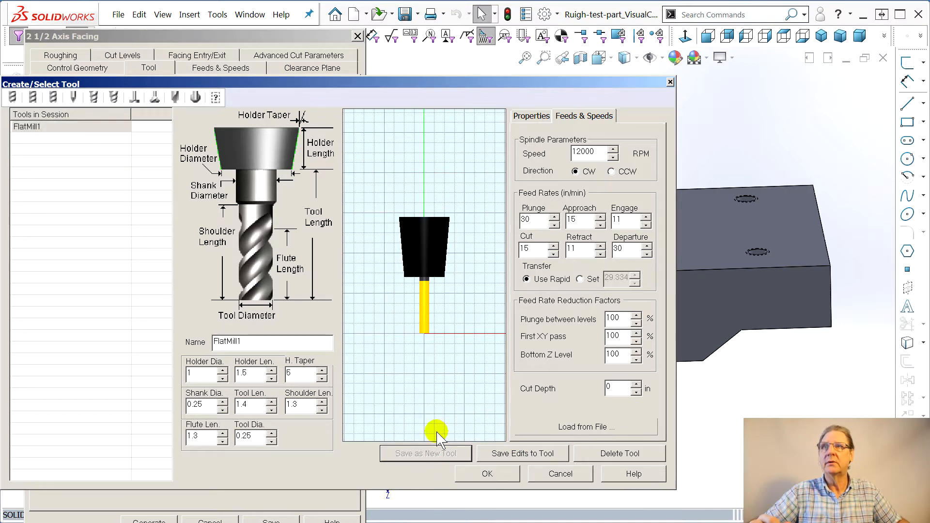
click(488, 474)
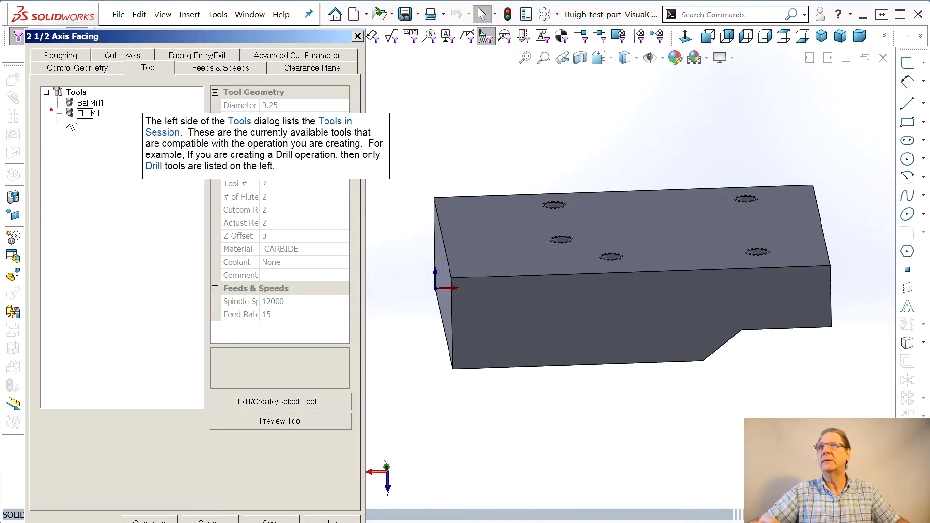
Generate the facing toolpath with the default control geometry
click(72, 68)
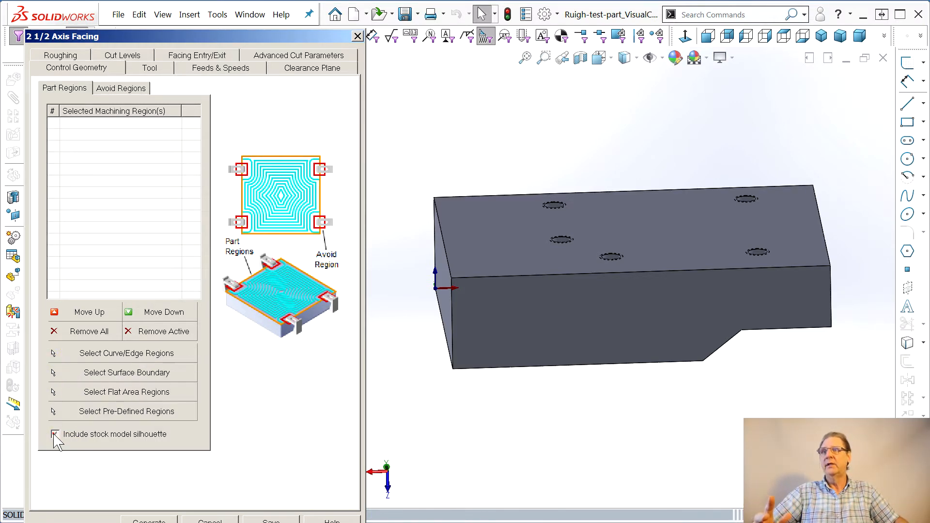
click(149, 520)
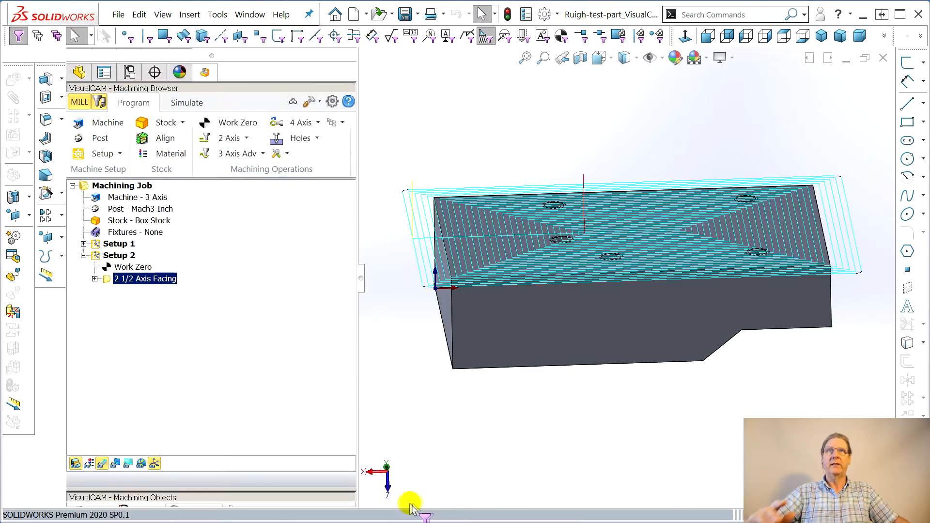
Simulate the facing to the end, run a part/stock comparison, and examine the machined result
middle_drag(547, 360, 536, 454)
click(187, 103)
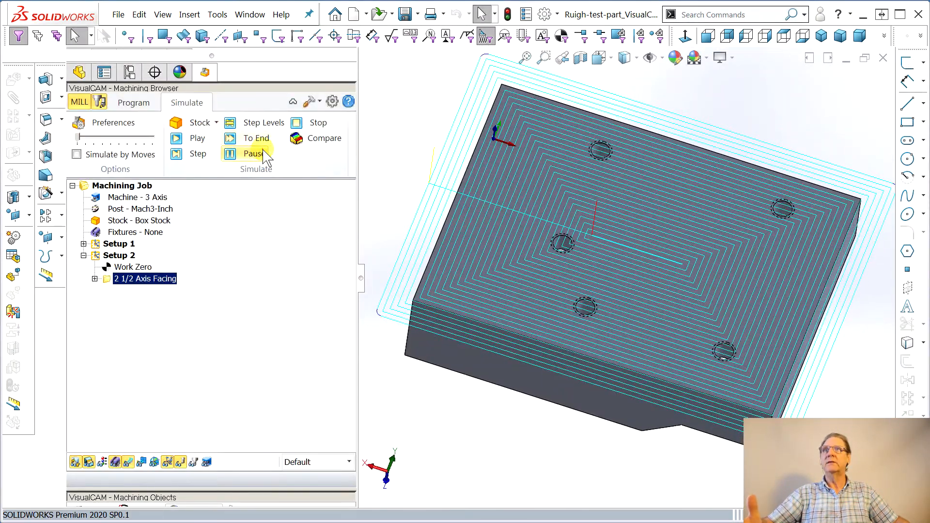
click(259, 140)
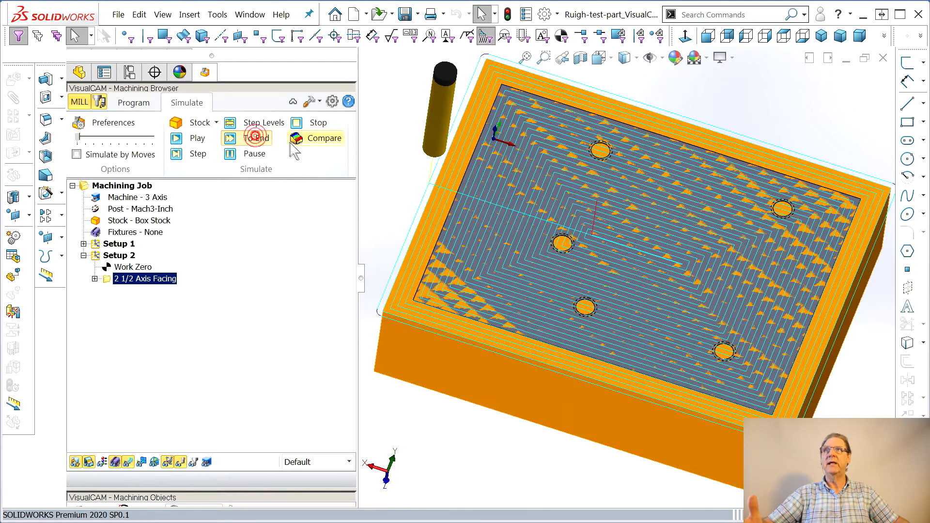
click(315, 142)
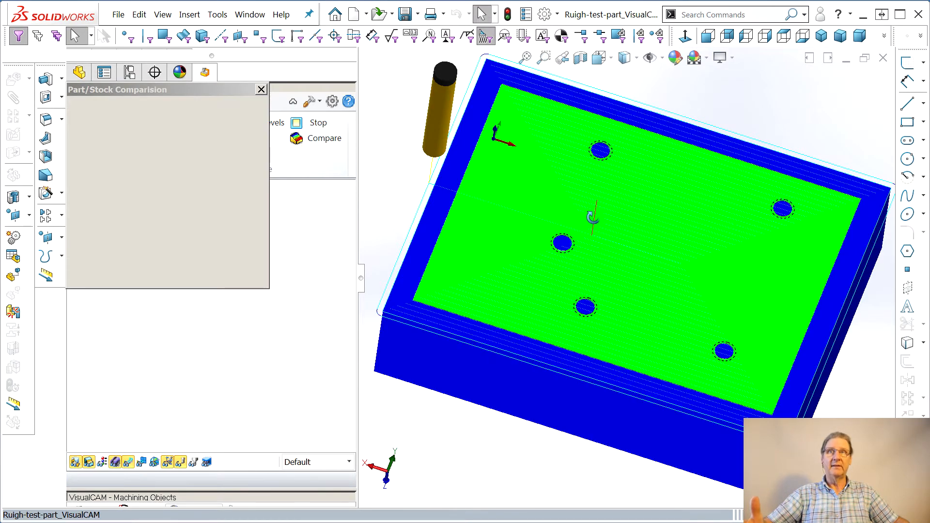
middle_drag(592, 217, 554, 209)
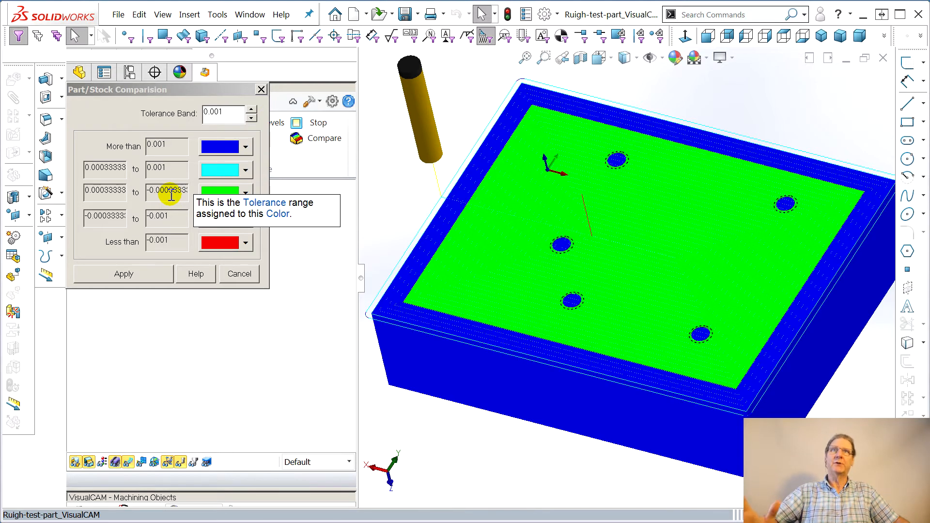
click(261, 89)
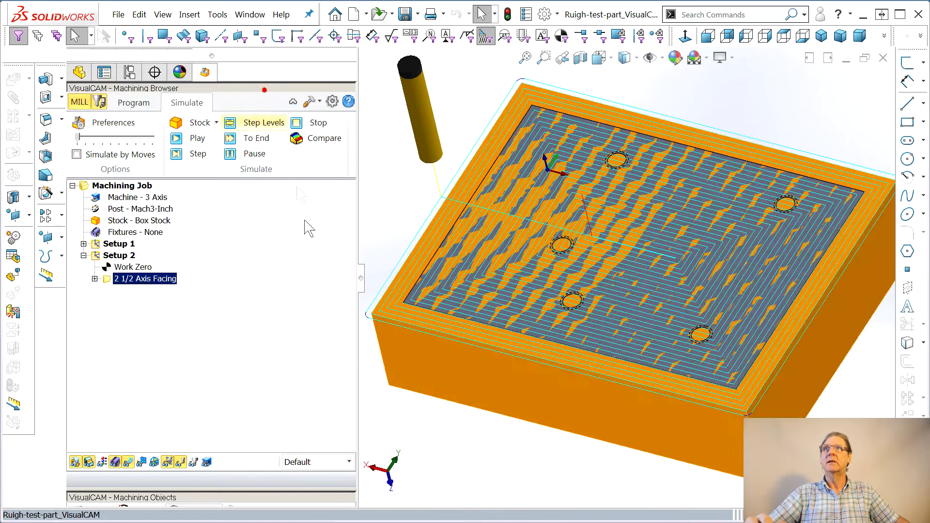
click(133, 103)
middle_drag(577, 399, 447, 436)
middle_drag(370, 391, 470, 345)
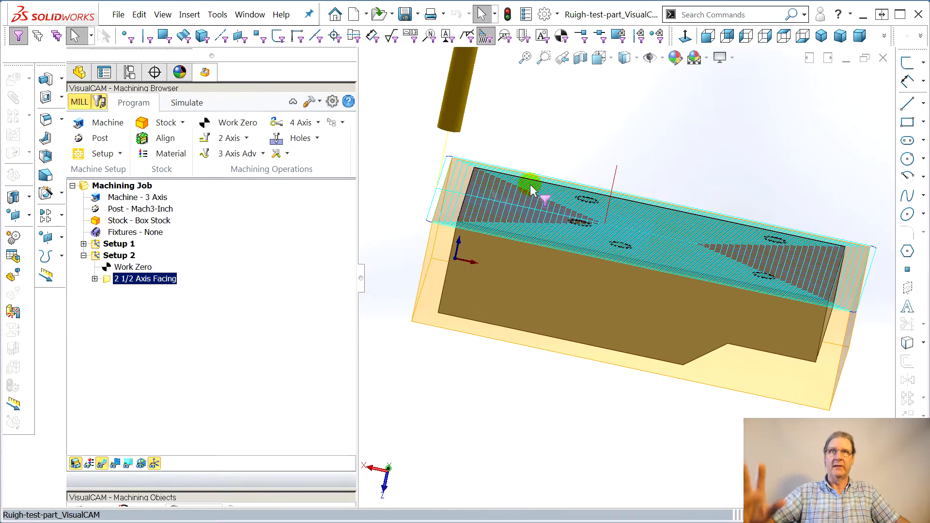
middle_drag(534, 368, 511, 414)
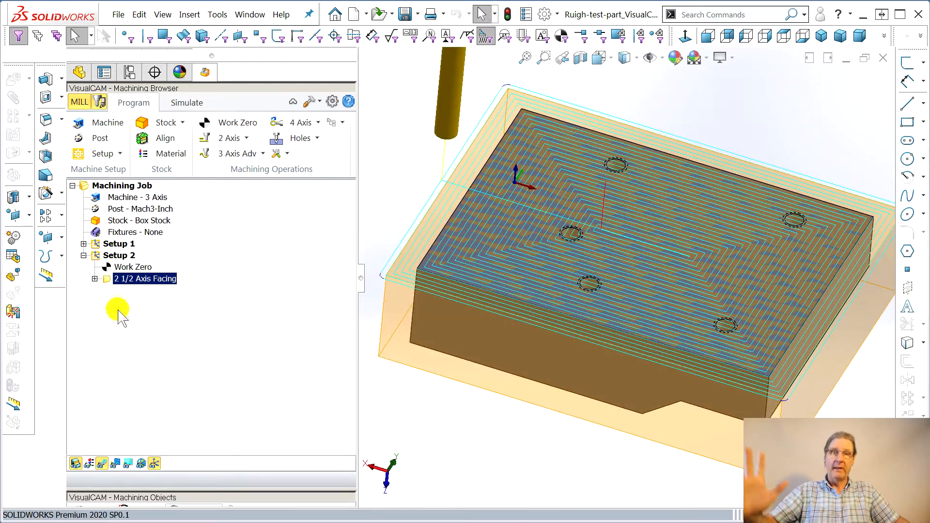
Rename the facing operation as Facing
click(128, 279)
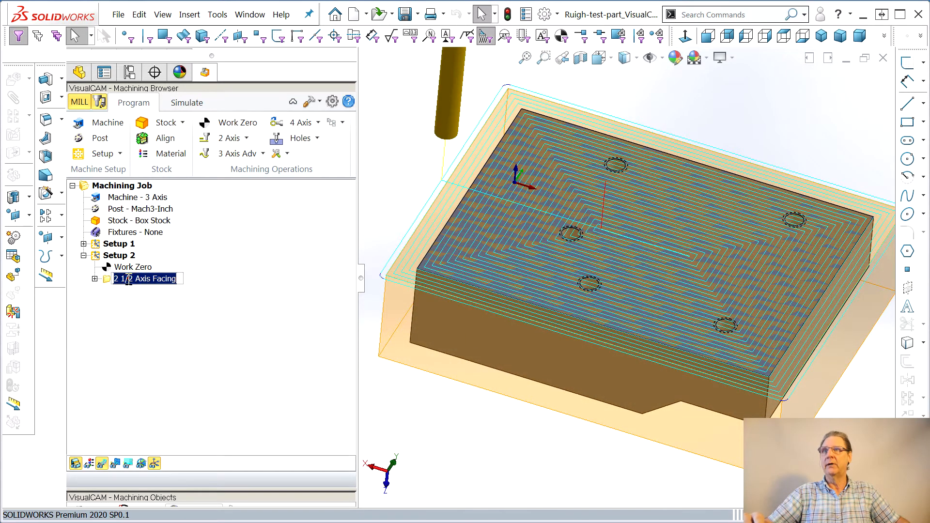
click(154, 279)
drag(28, 282, 53, 300)
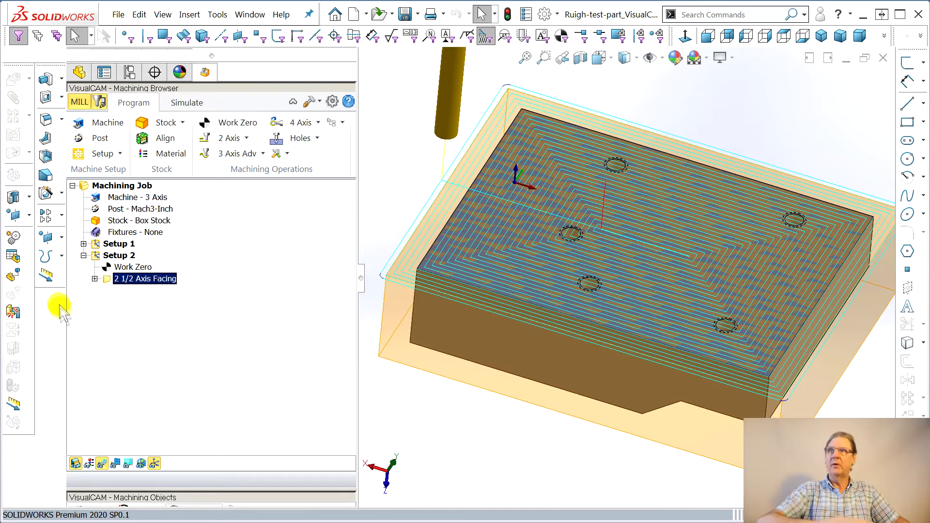
click(151, 277)
drag(152, 279, 70, 278)
key(Delete)
key(Return)
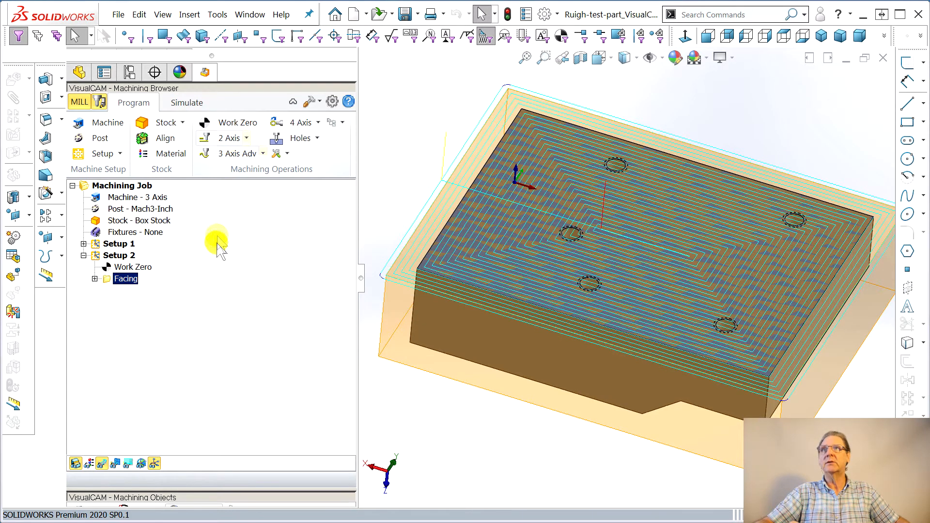
Start a Drill operation and create a new center drill tool with H. Taper 4, tool length 0.7 and shoulder length 0.4
click(318, 138)
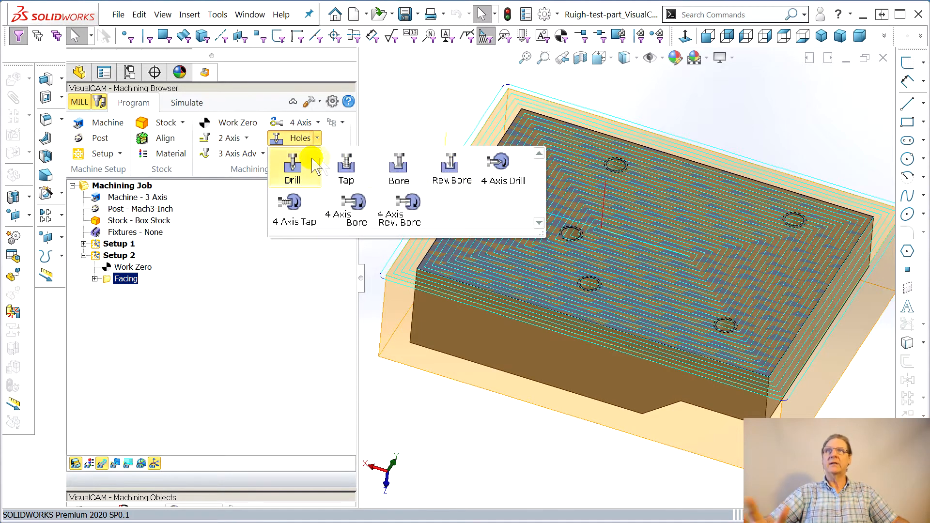
click(292, 169)
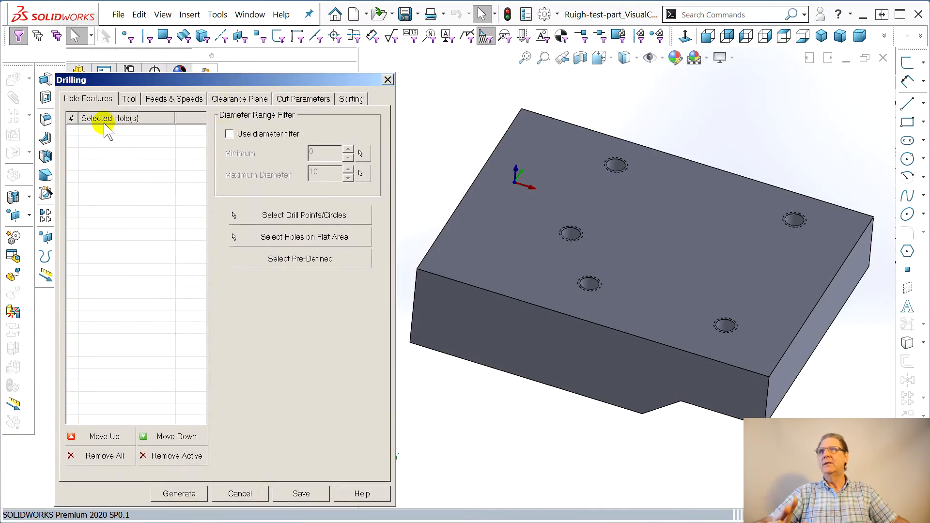
click(129, 98)
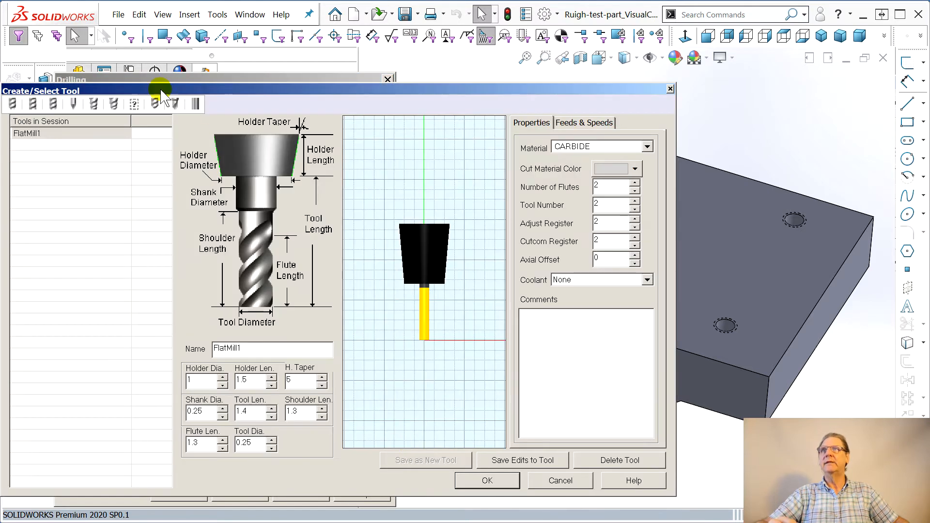
click(175, 102)
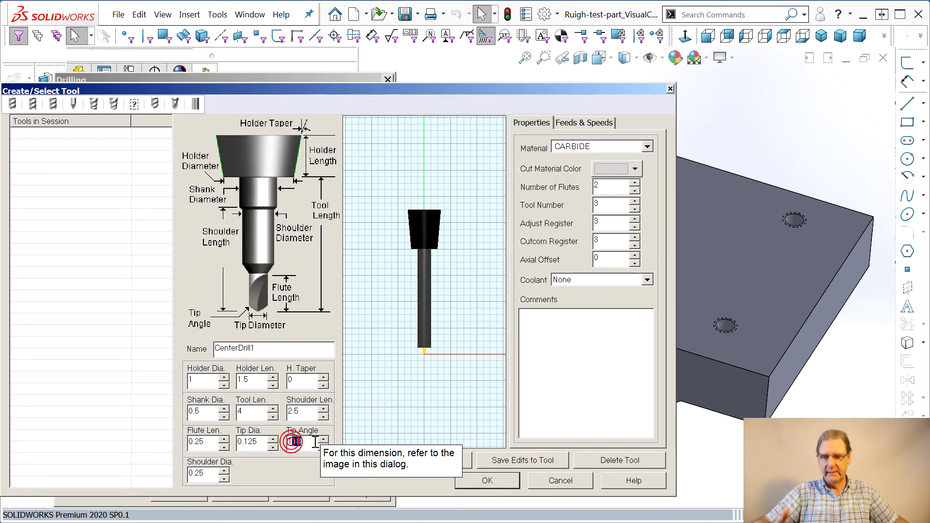
click(273, 417)
click(274, 417)
click(323, 416)
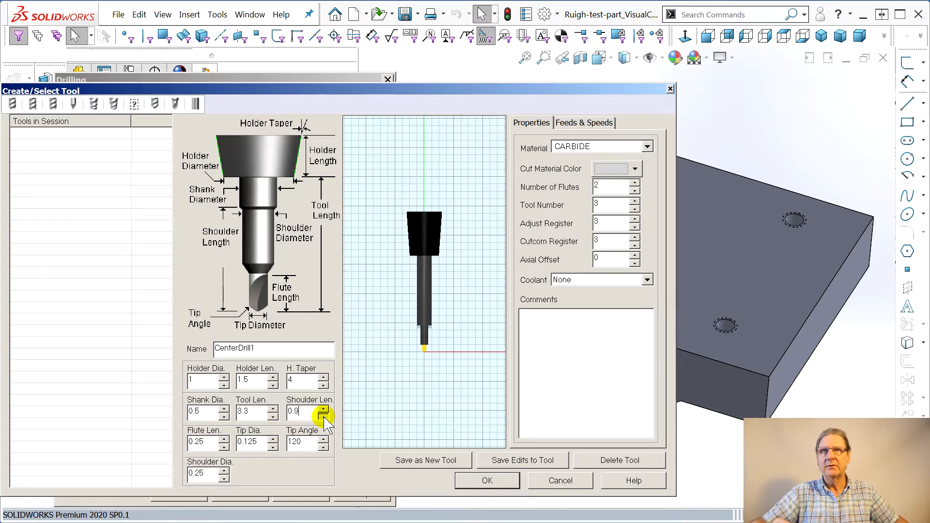
click(274, 416)
drag(274, 415, 274, 416)
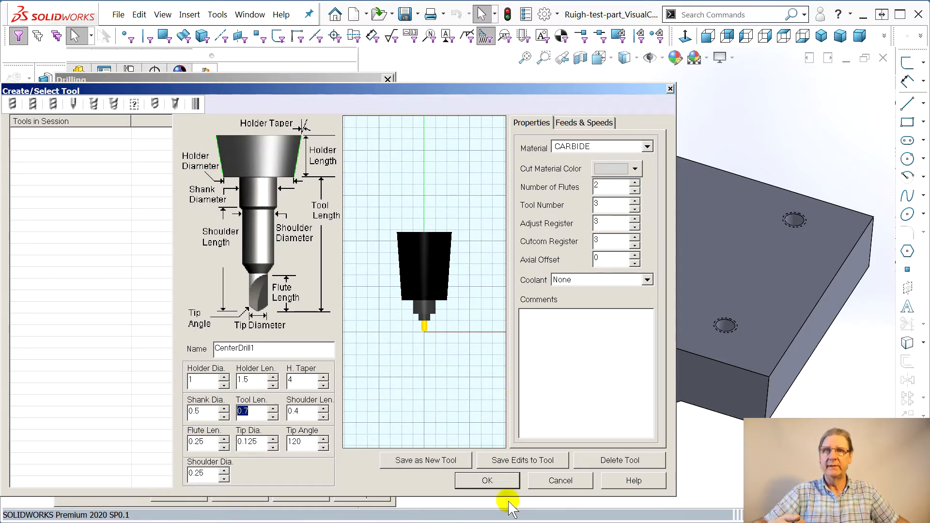
click(481, 480)
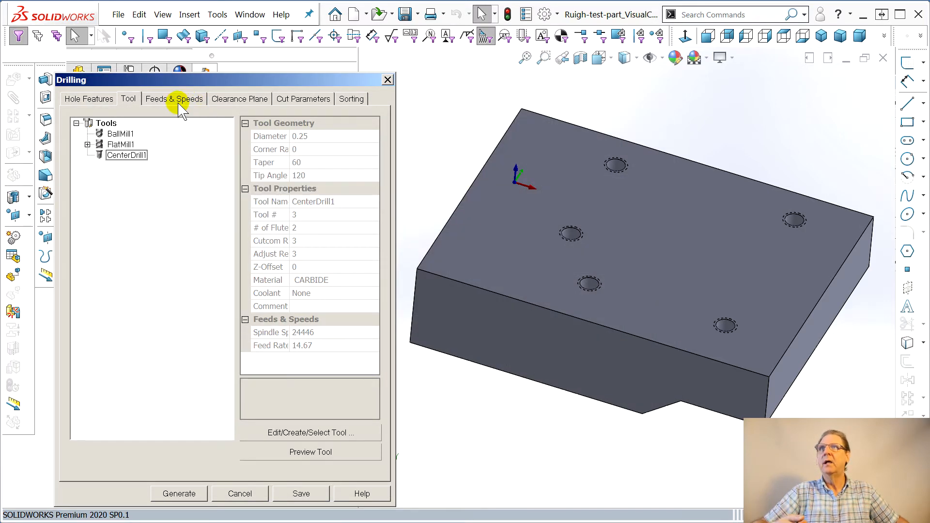
Set the drilling cut parameters' drill depth to 0.125
click(83, 100)
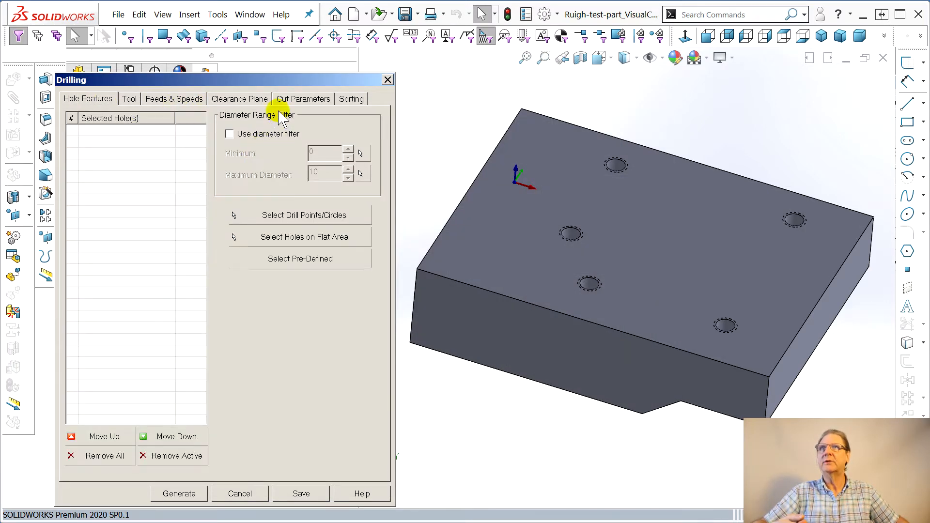
click(311, 98)
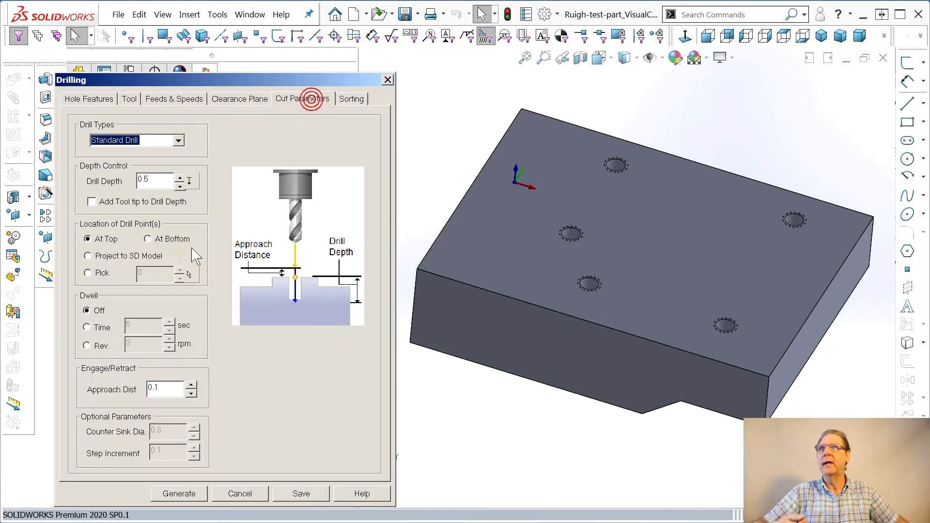
click(144, 180)
text(12)
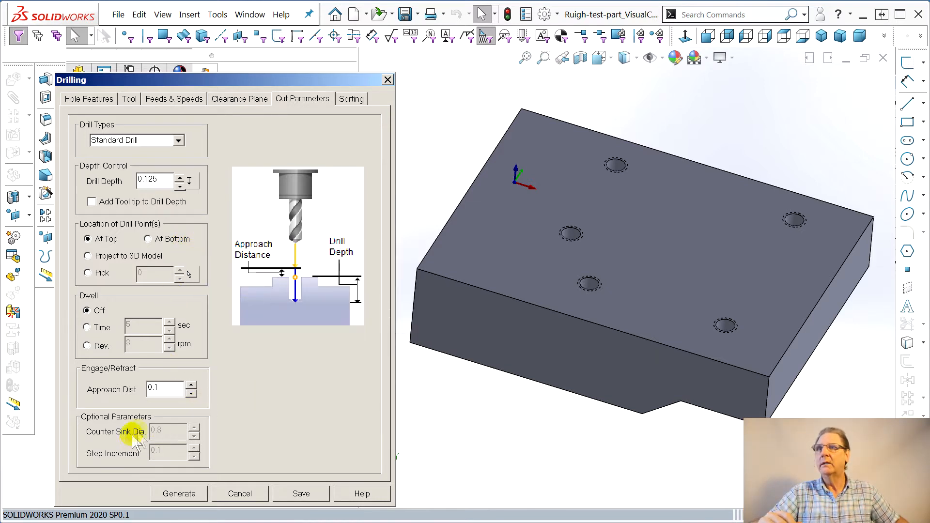
Try to generate and save the drilling toolpath without selected holes
click(181, 493)
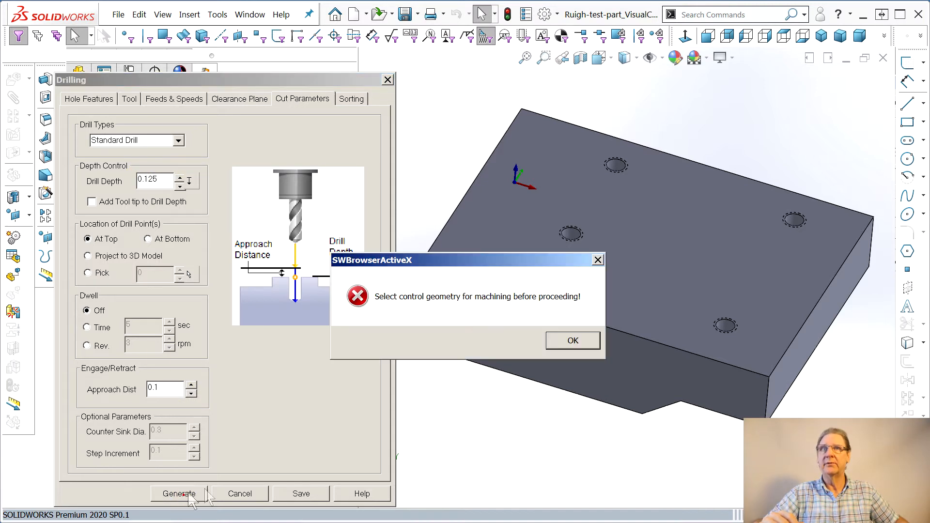
click(573, 341)
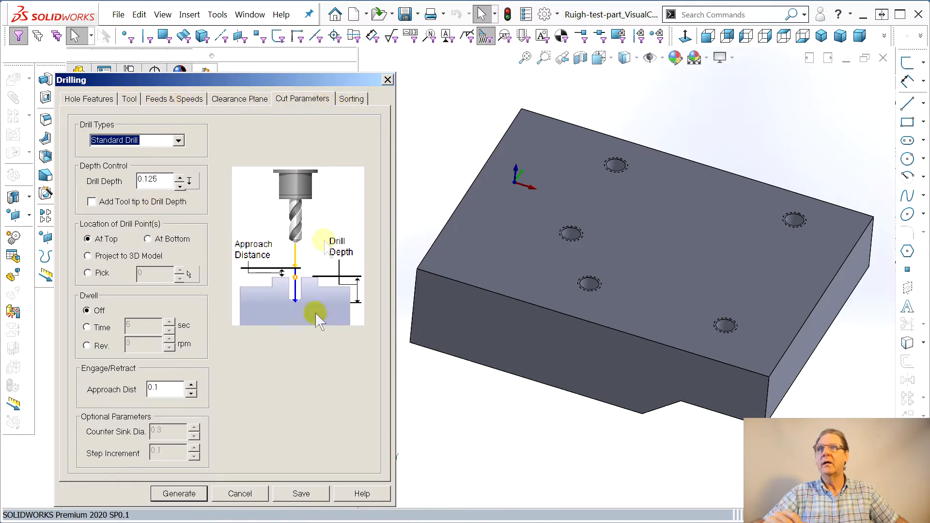
click(172, 493)
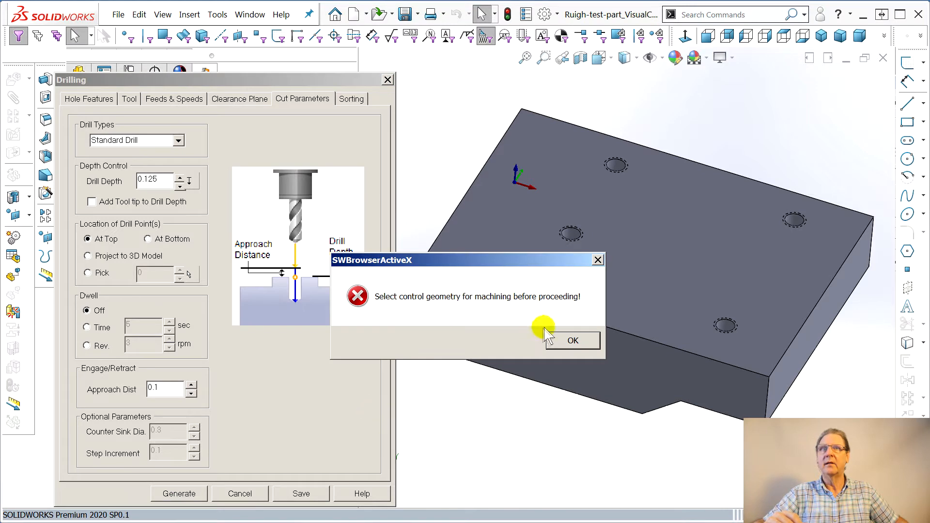
click(571, 339)
click(320, 493)
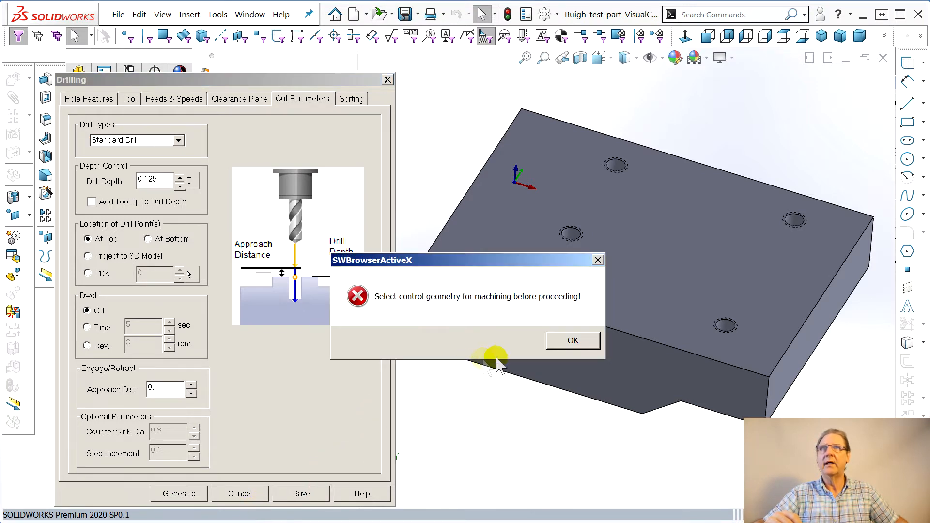
click(572, 341)
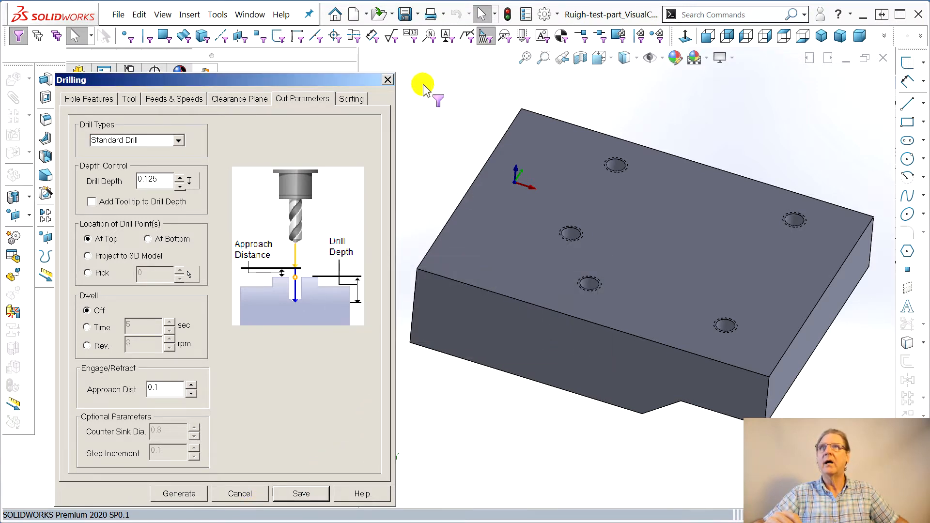
Select the part's top flat face as the hole area and generate the drilling toolpath
click(151, 102)
click(128, 98)
click(81, 100)
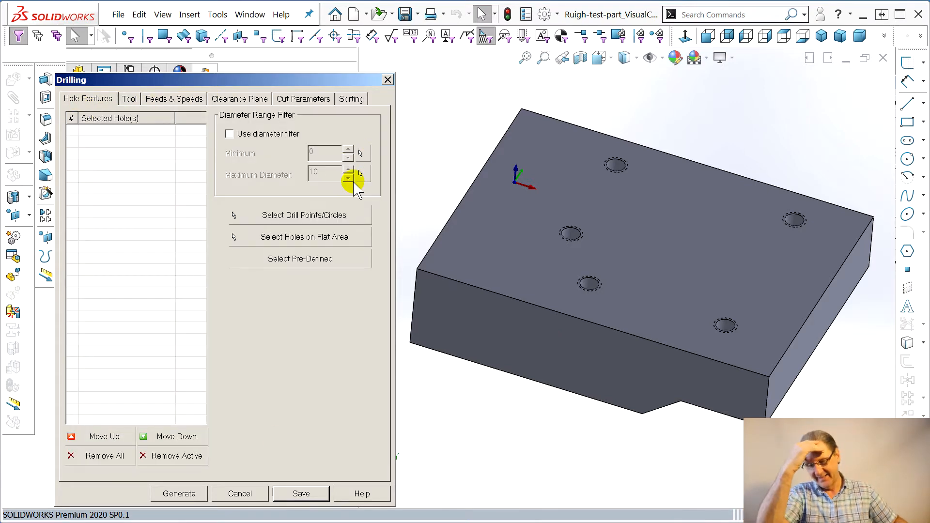
click(280, 238)
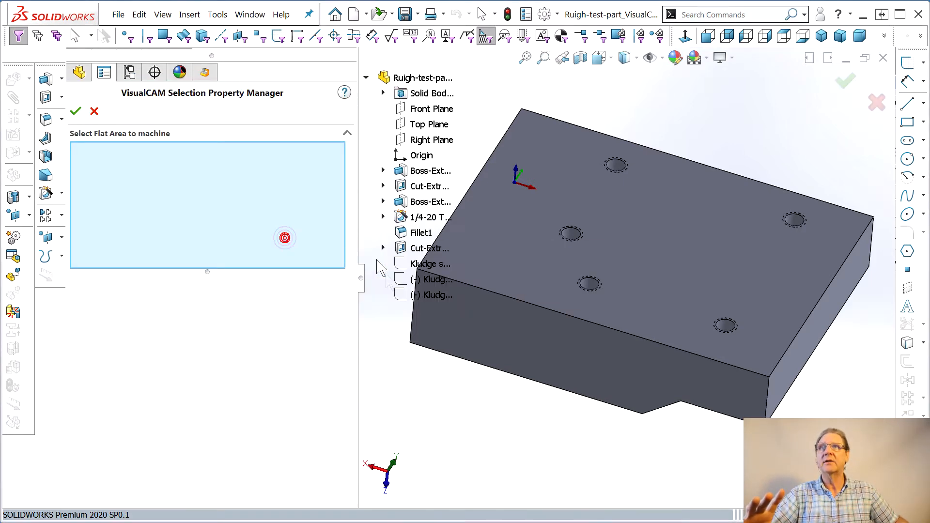
click(607, 280)
click(83, 110)
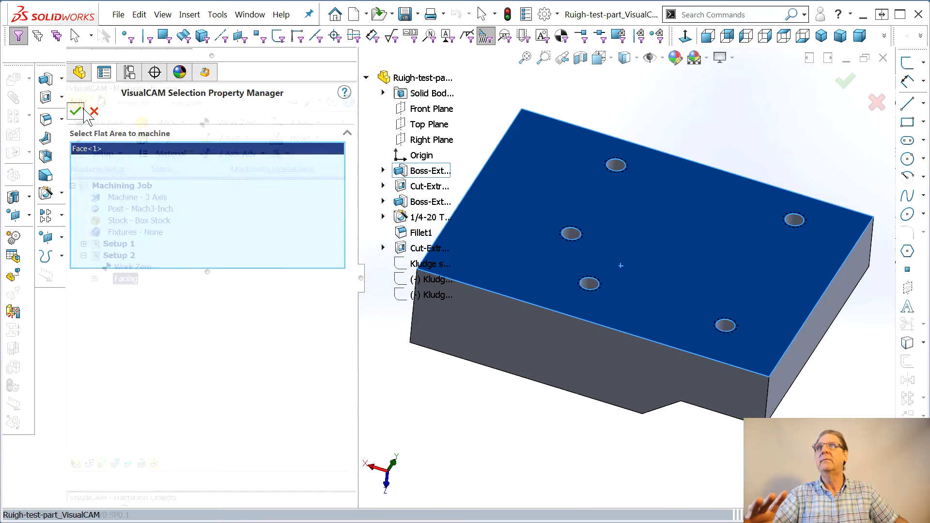
click(188, 498)
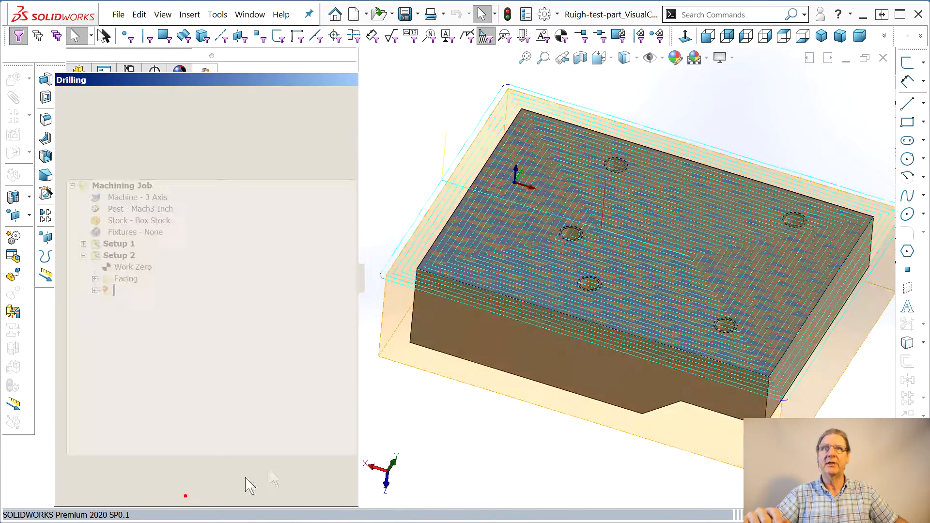
Simulate the drilling operation to the end
middle_drag(571, 440, 663, 506)
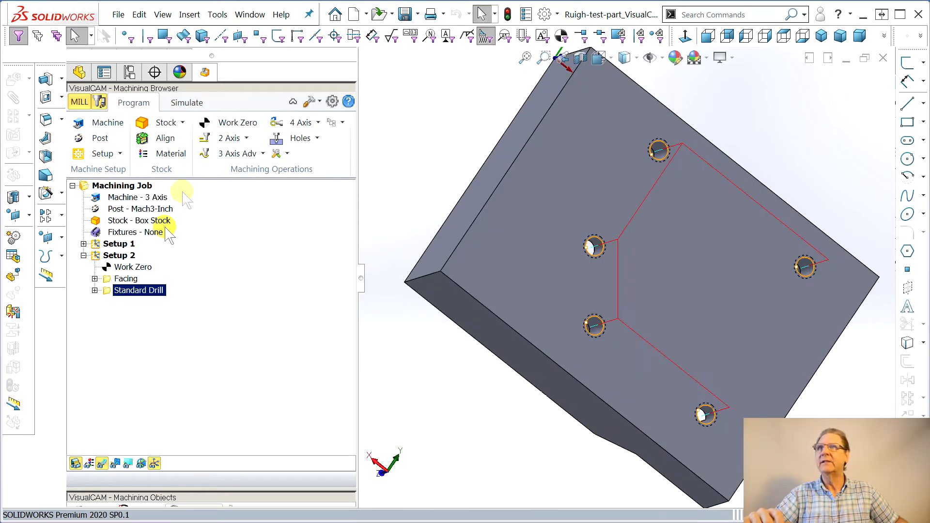
click(185, 102)
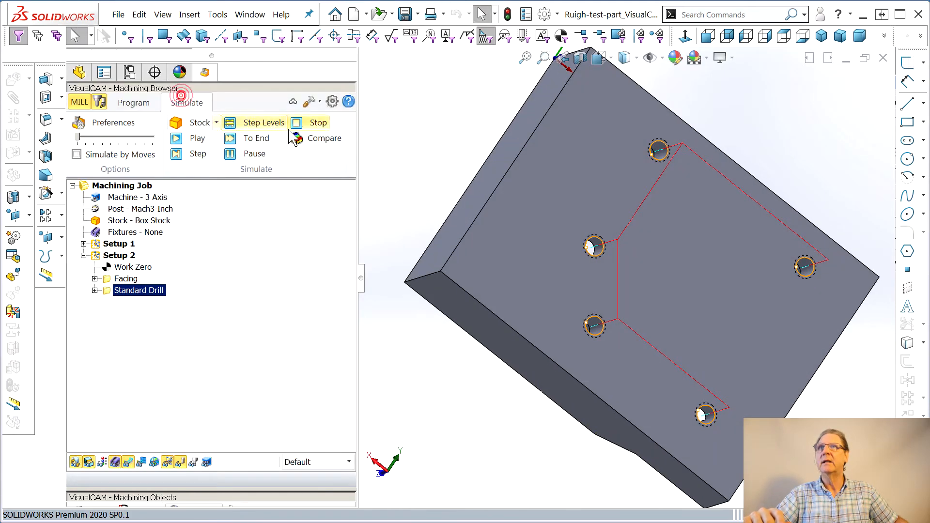
click(254, 139)
middle_drag(611, 352, 599, 322)
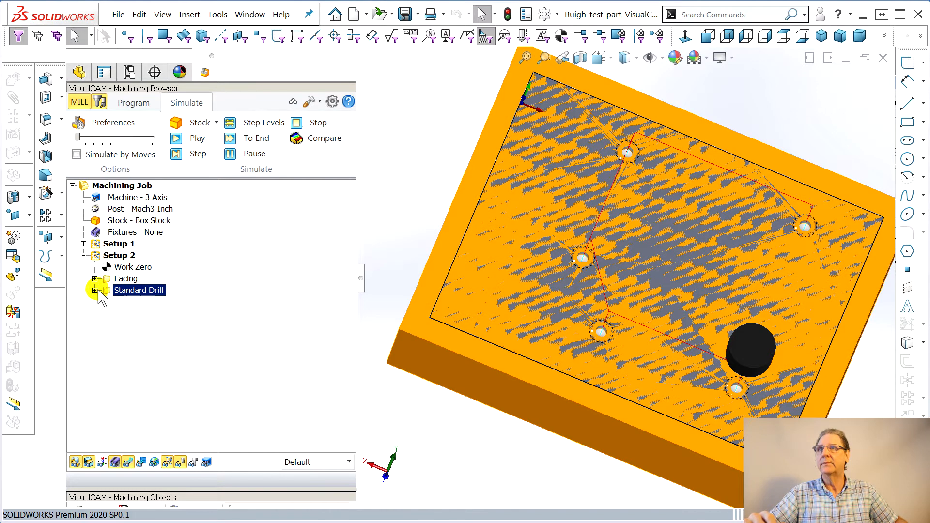
Rename the Standard Drill operation as Center drill
click(130, 291)
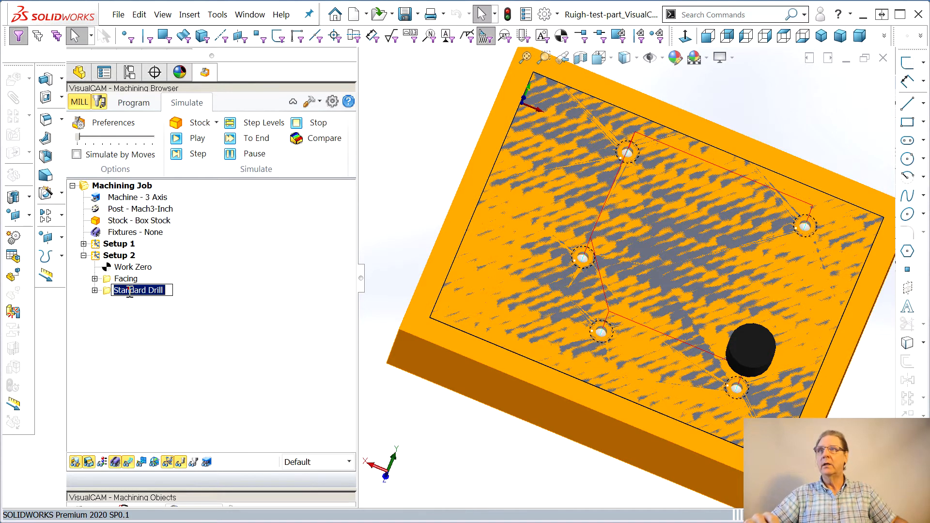
drag(147, 291, 88, 293)
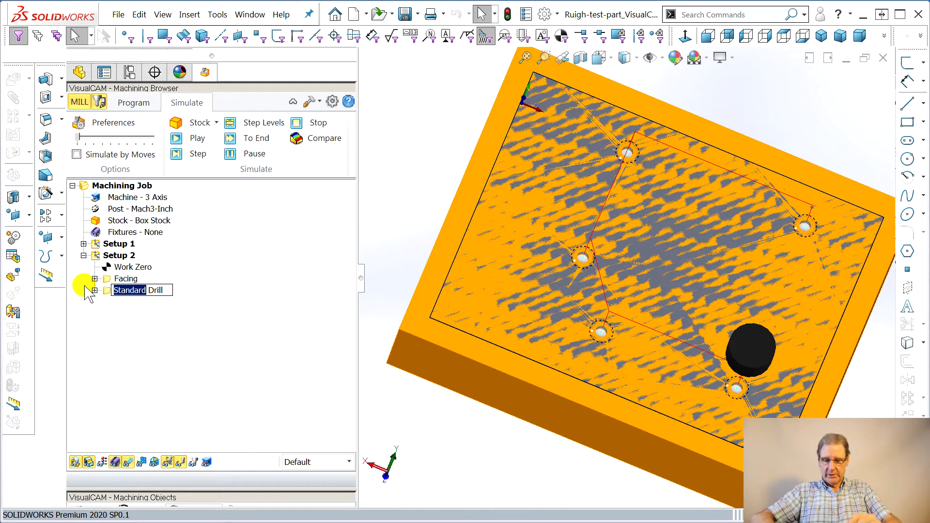
text(Center drill)
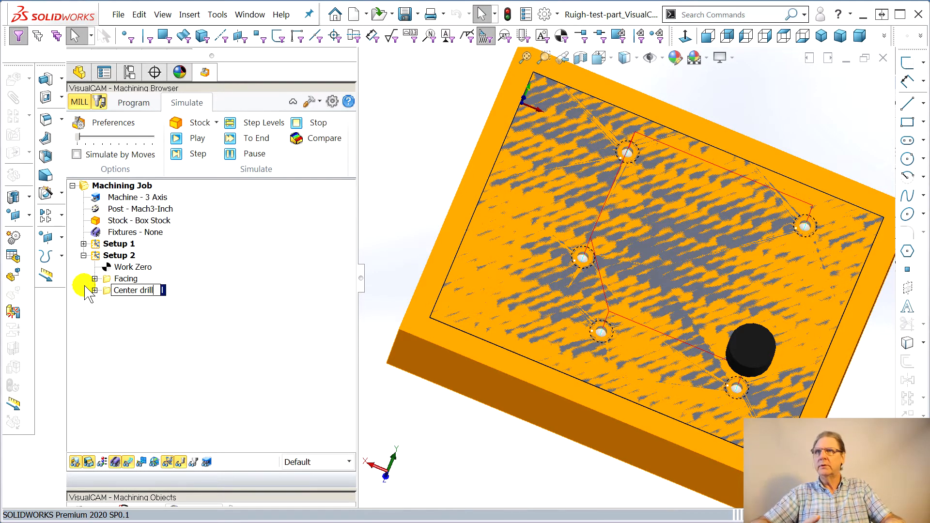
key(Return)
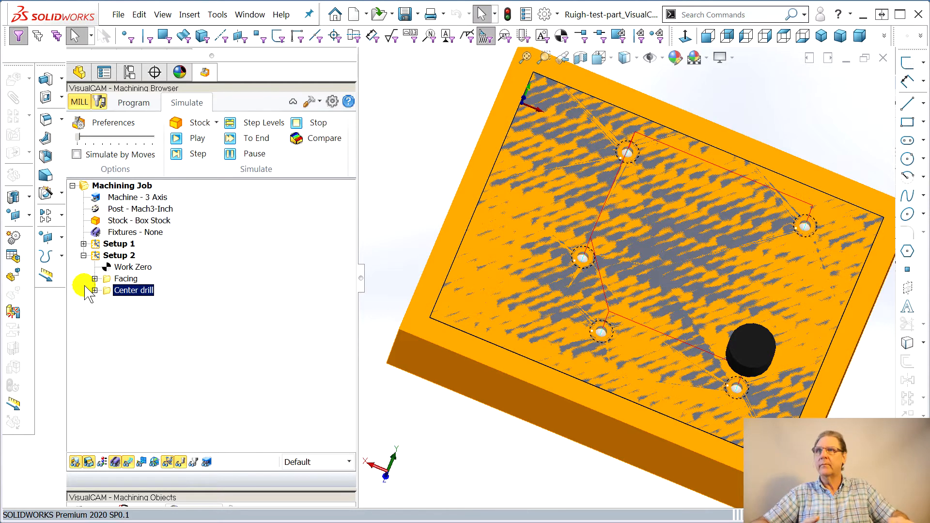
click(111, 331)
Duplicate the Center drill operation and rename the copy as Drill
click(111, 290)
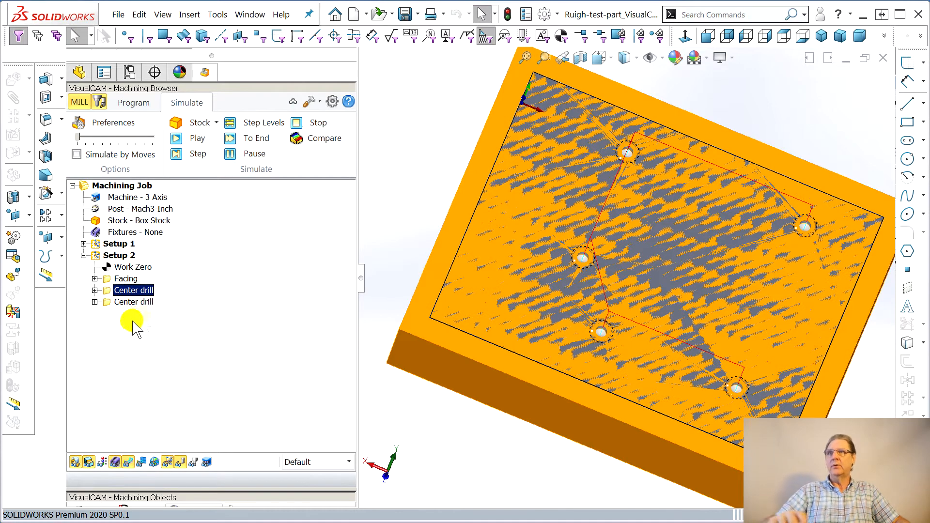
click(140, 302)
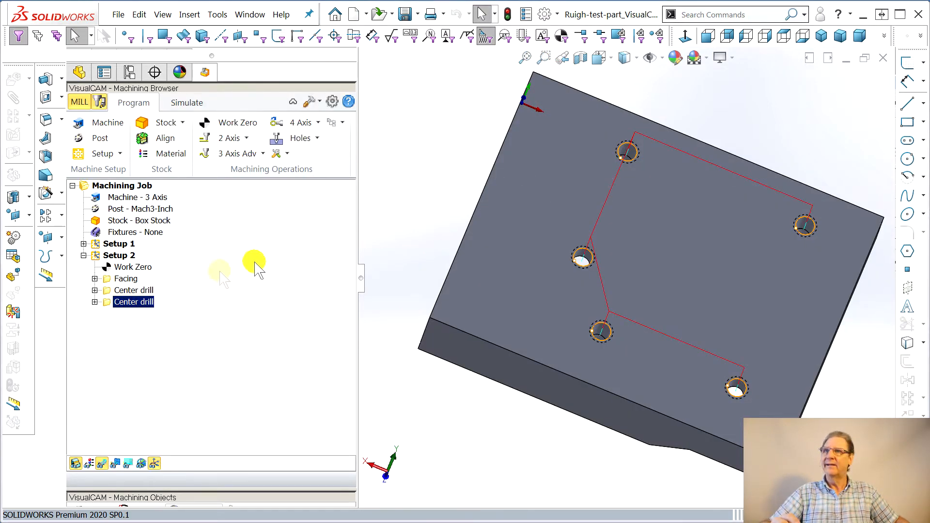
drag(146, 300, 112, 303)
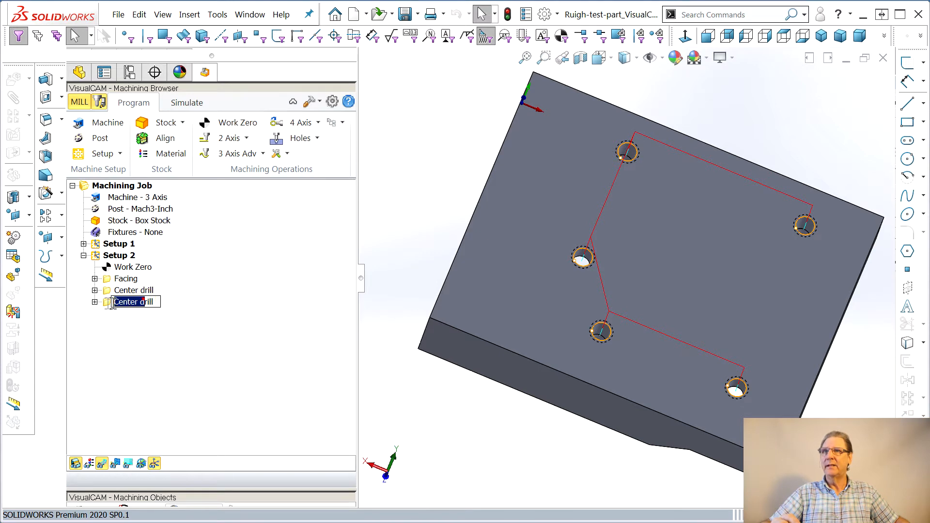
text(D)
click(244, 345)
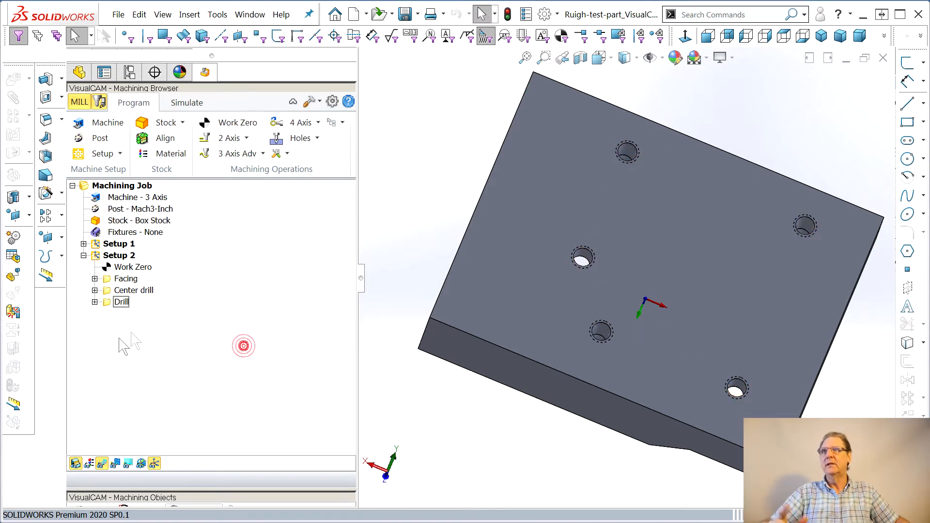
Open the Drill operation's parameters and set the drill depth to 0.44
click(95, 301)
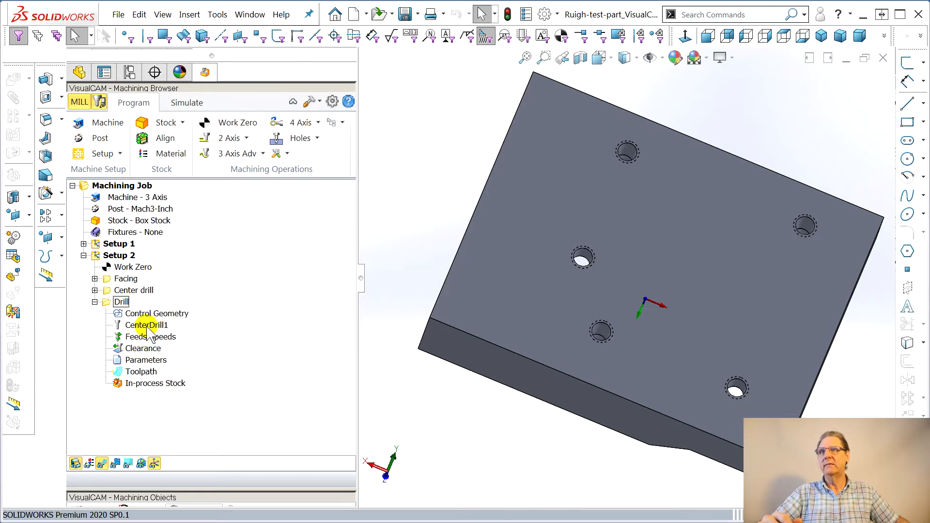
click(144, 360)
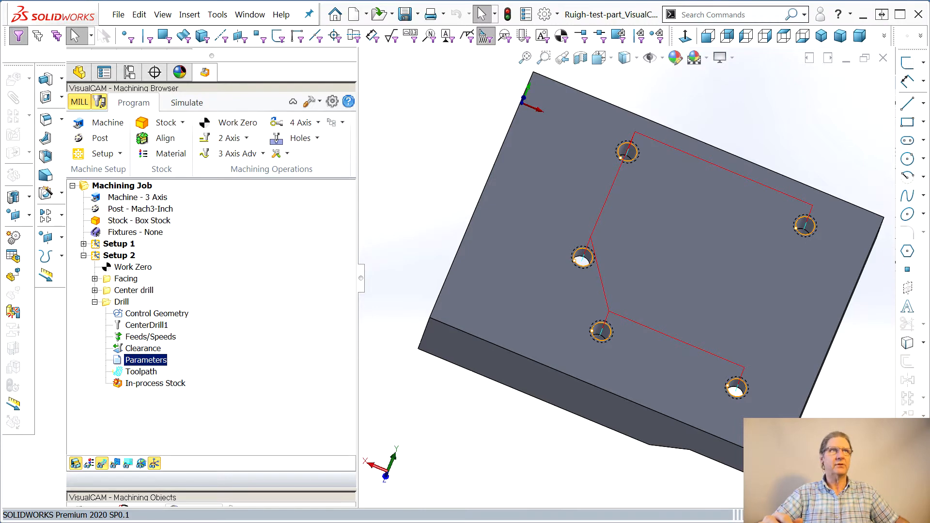
drag(929, 92, 216, 55)
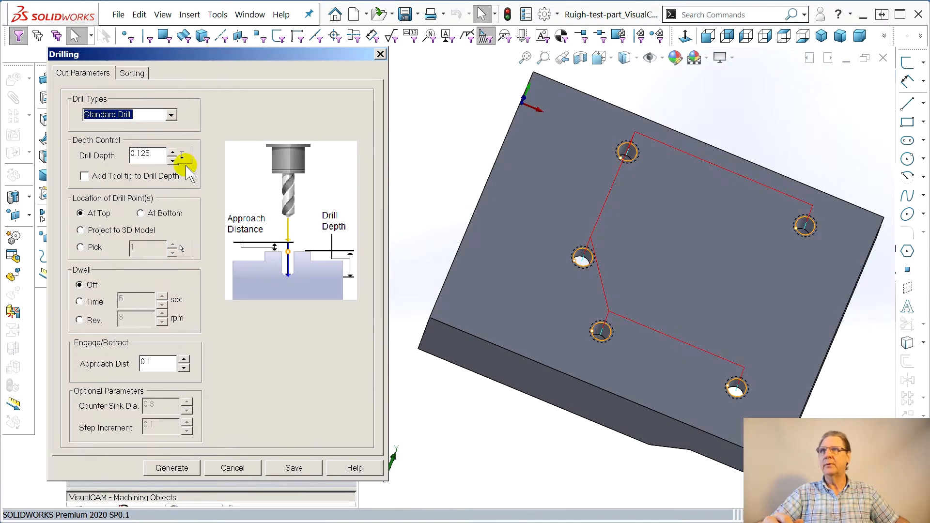
mouse_move(137, 155)
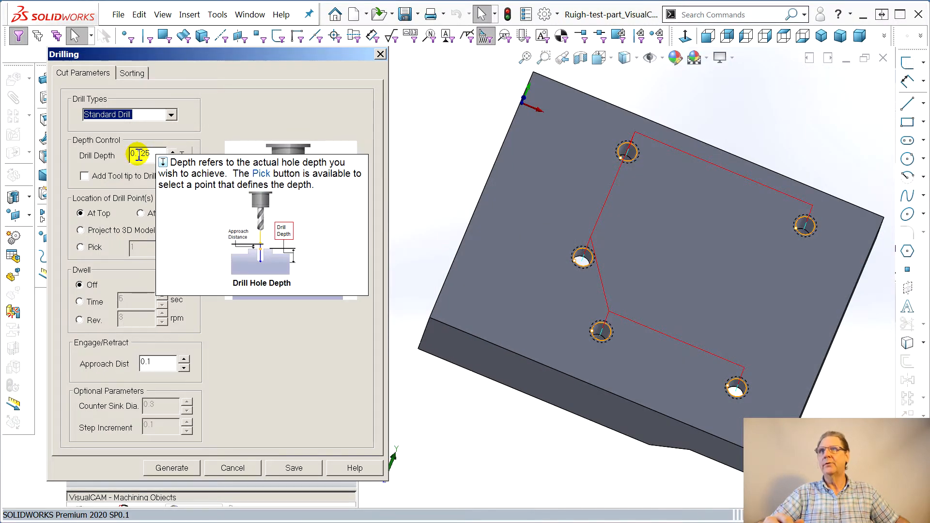
drag(135, 154, 154, 158)
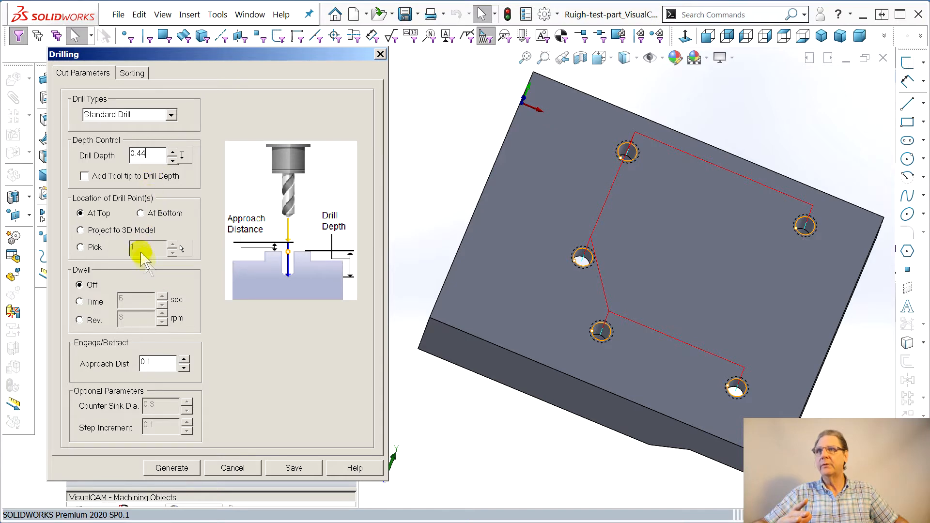
Replace the Drill operation's tool with a new drill Drill1: diameter 0.201, holder taper 5, flute length 1.8, tool length 2.8
click(182, 466)
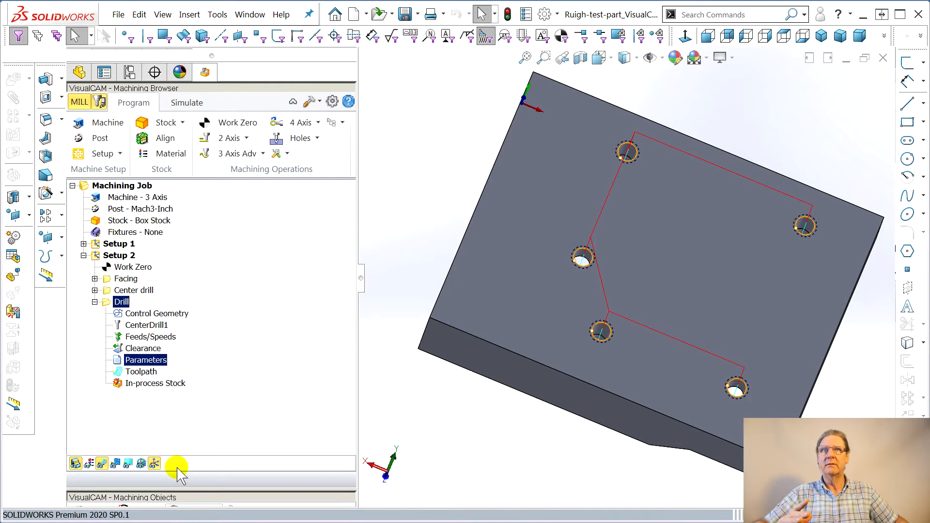
click(138, 325)
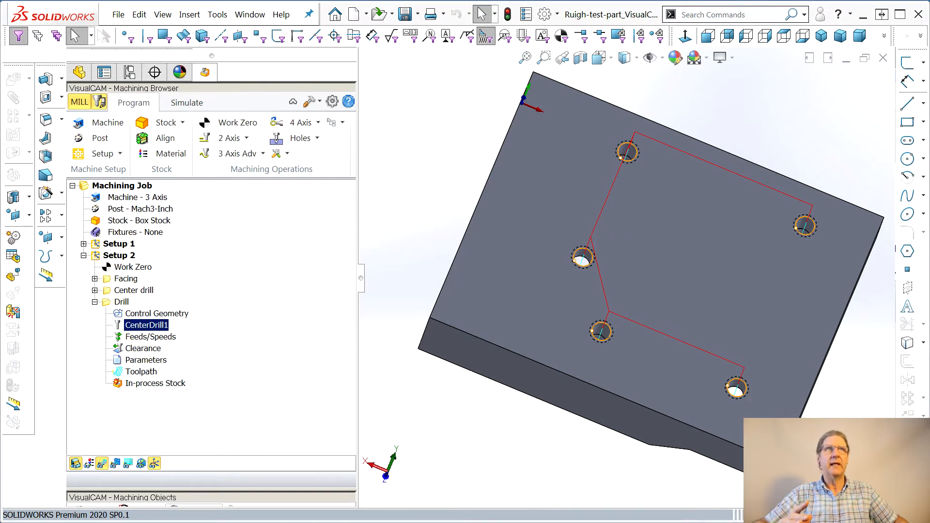
drag(929, 92, 237, 71)
click(286, 426)
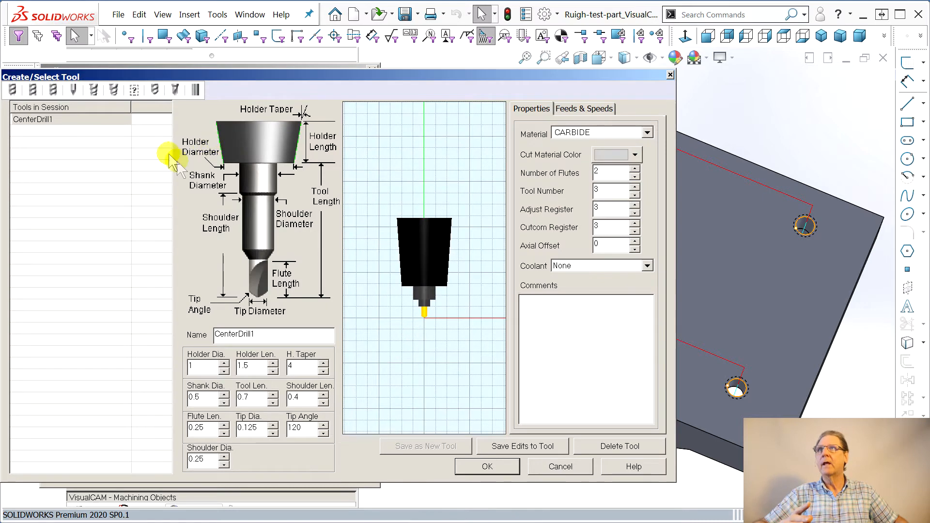
click(157, 88)
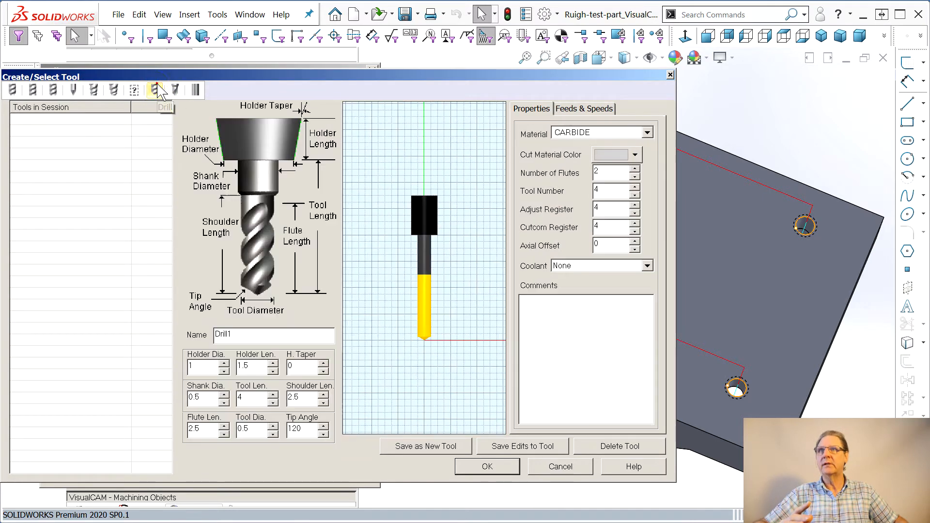
double_click(242, 428)
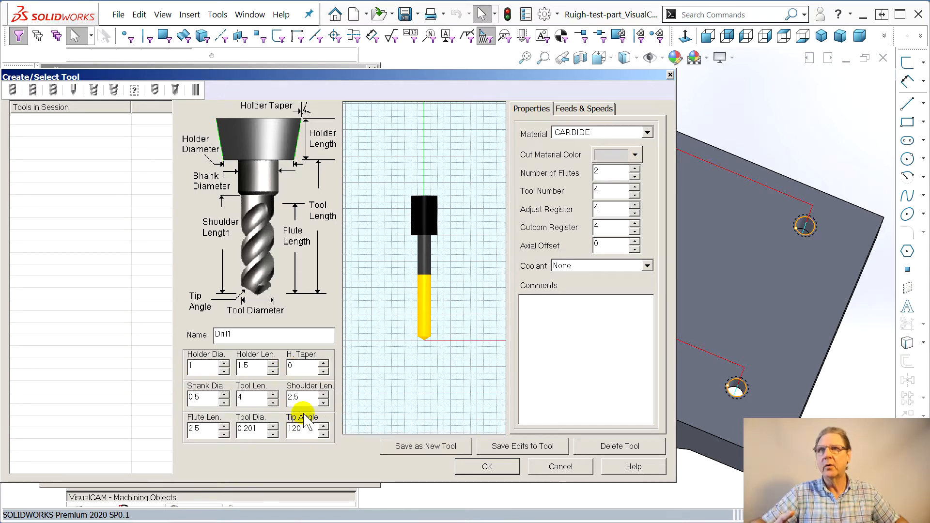
click(266, 403)
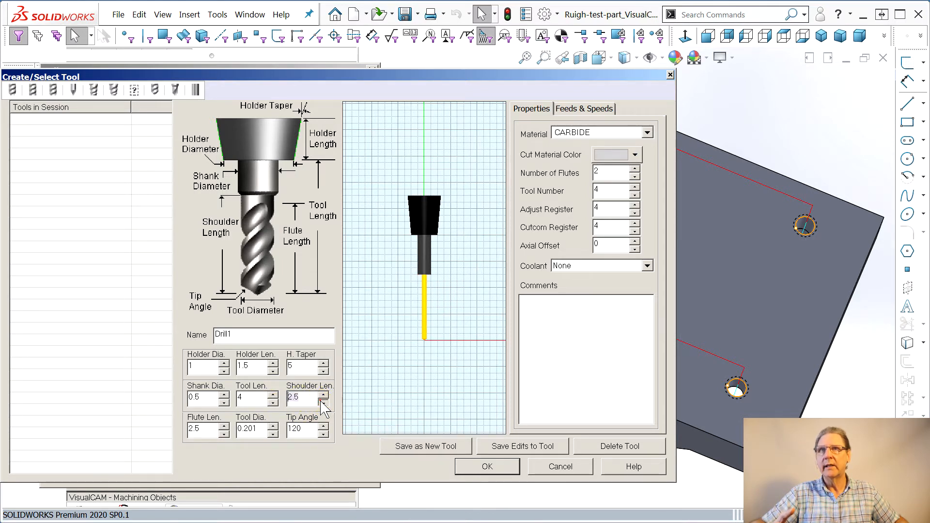
click(224, 434)
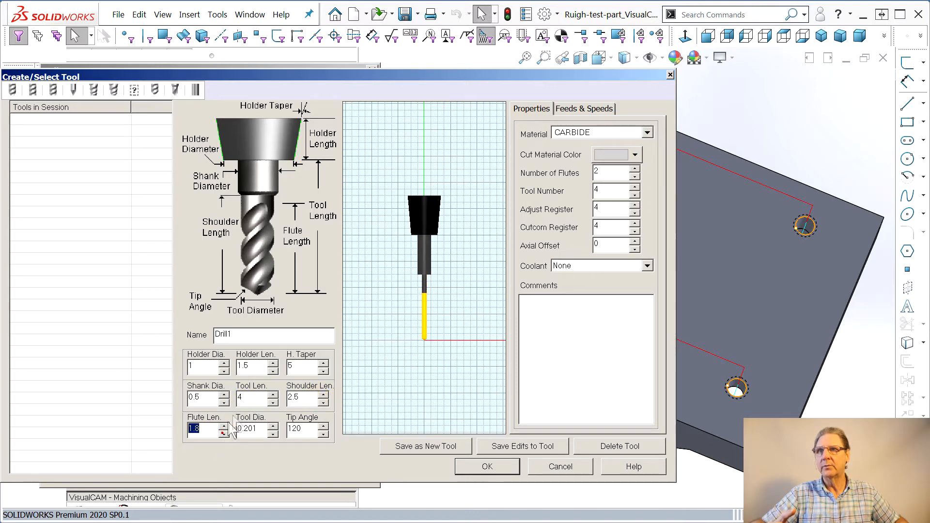
drag(275, 403, 275, 404)
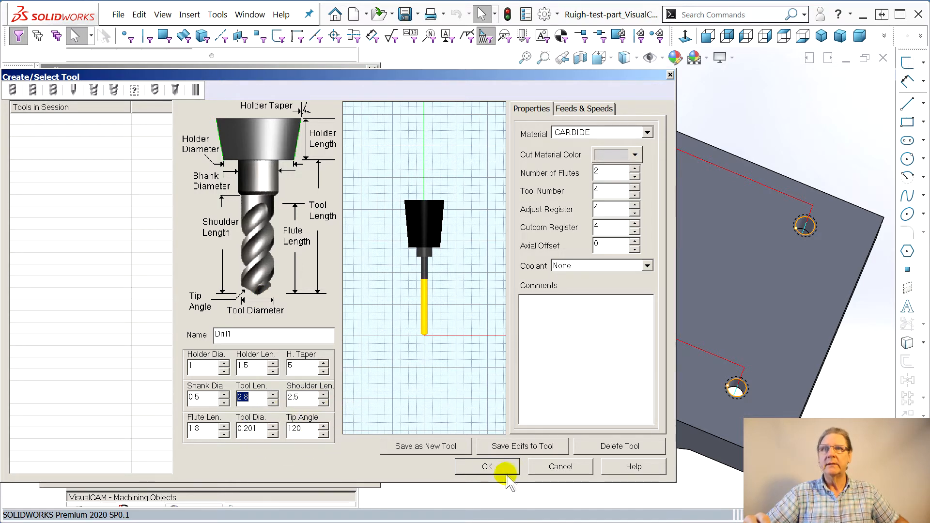
click(485, 467)
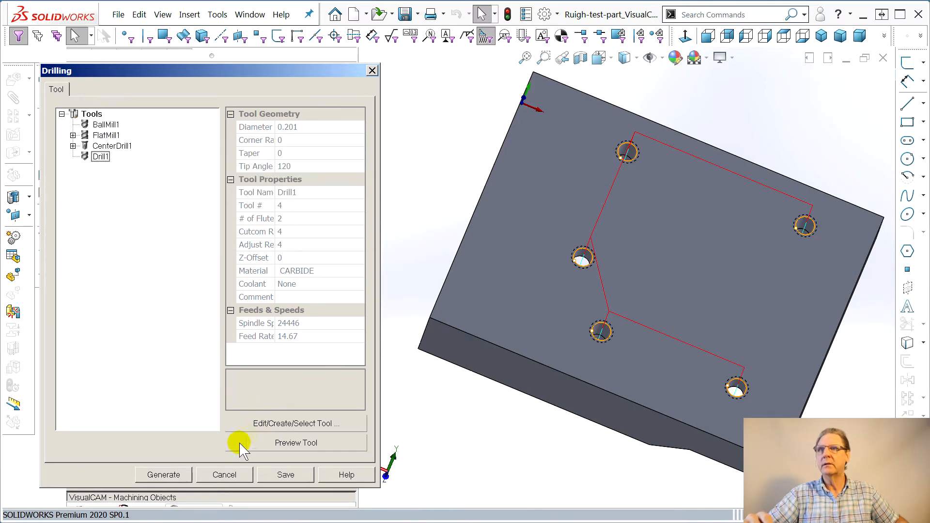
Generate the Drill operation's toolpath with the new tool
click(178, 475)
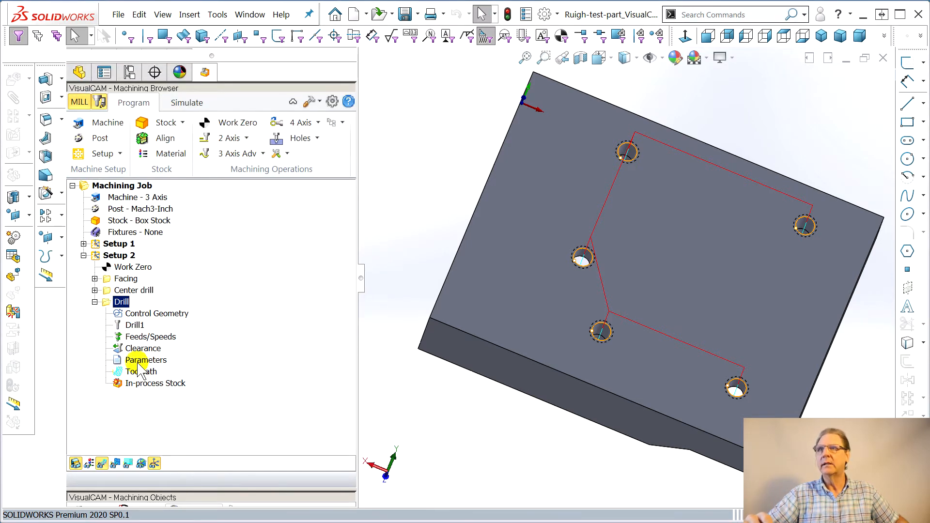
click(137, 361)
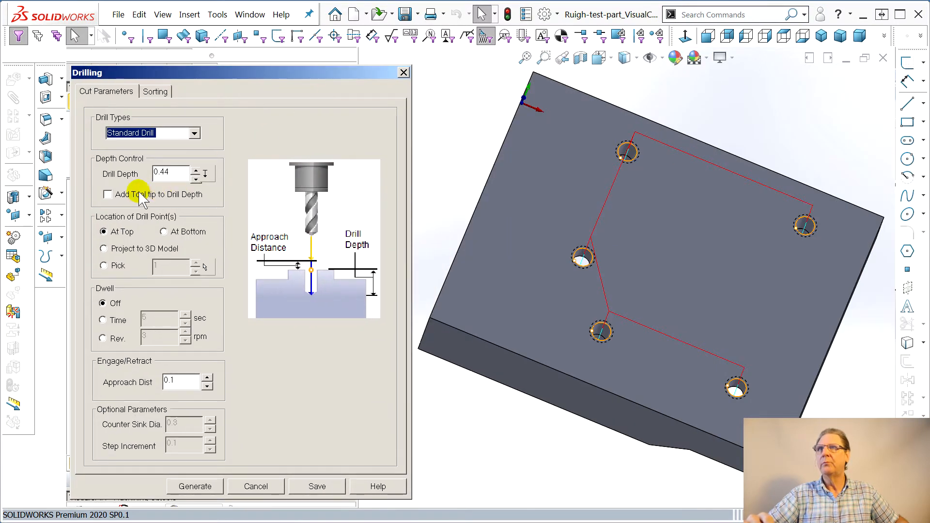
click(158, 173)
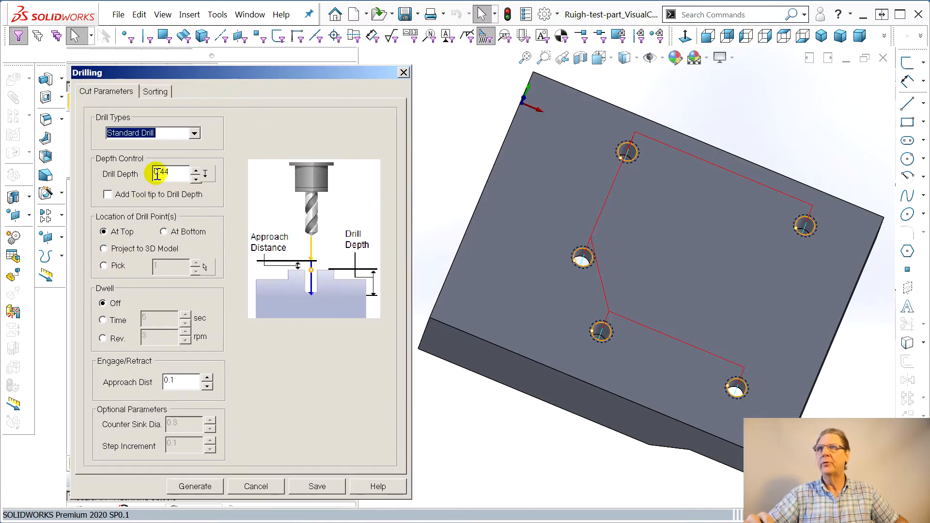
click(176, 487)
Simulate the job to the end and compare the machined stock against the part
middle_drag(499, 446, 446, 465)
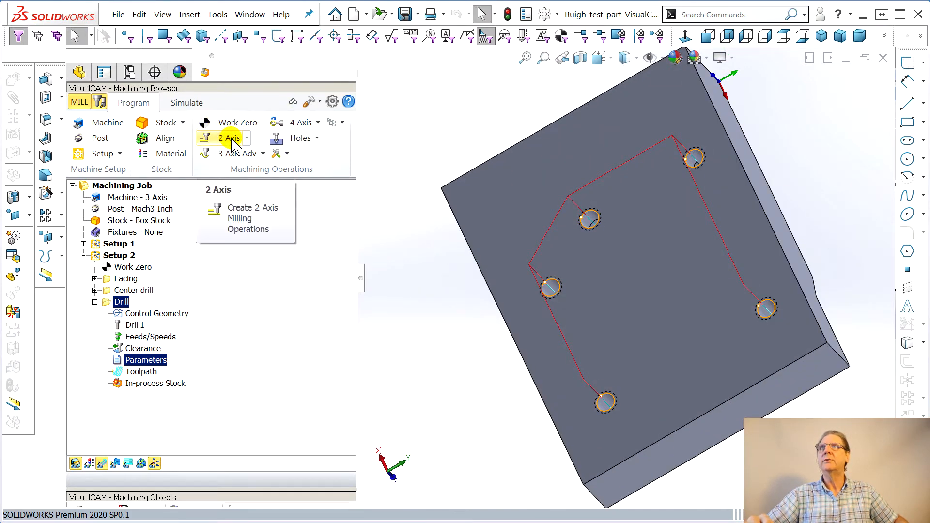
click(185, 102)
click(247, 140)
middle_drag(742, 334, 792, 393)
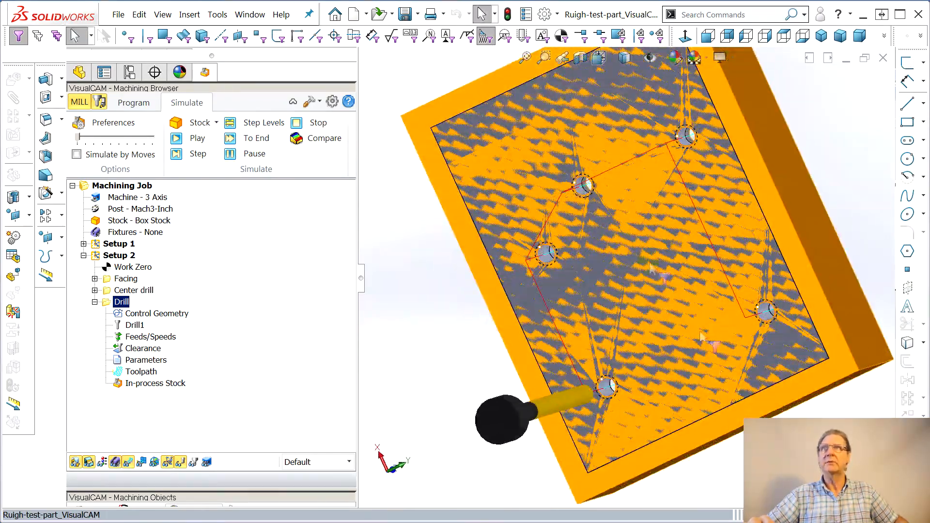
click(304, 138)
middle_drag(562, 203, 570, 187)
middle_drag(649, 262, 636, 259)
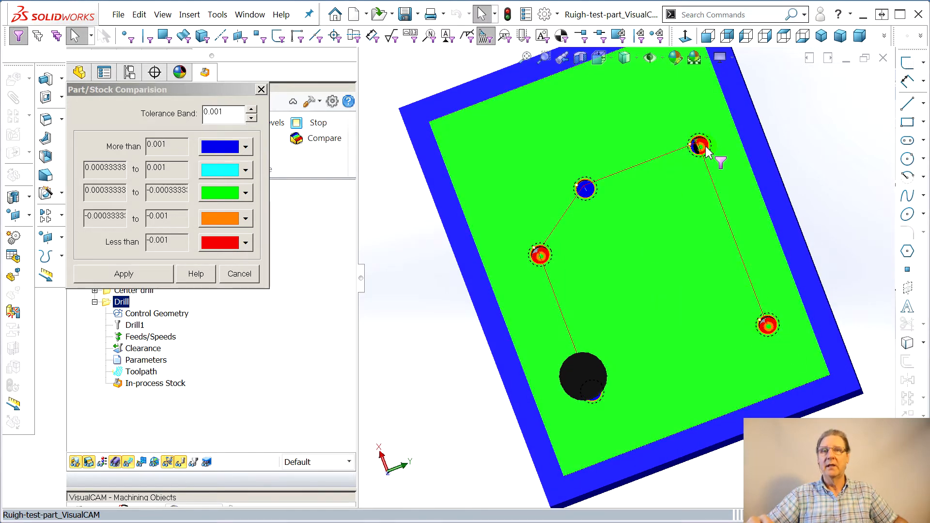
click(262, 89)
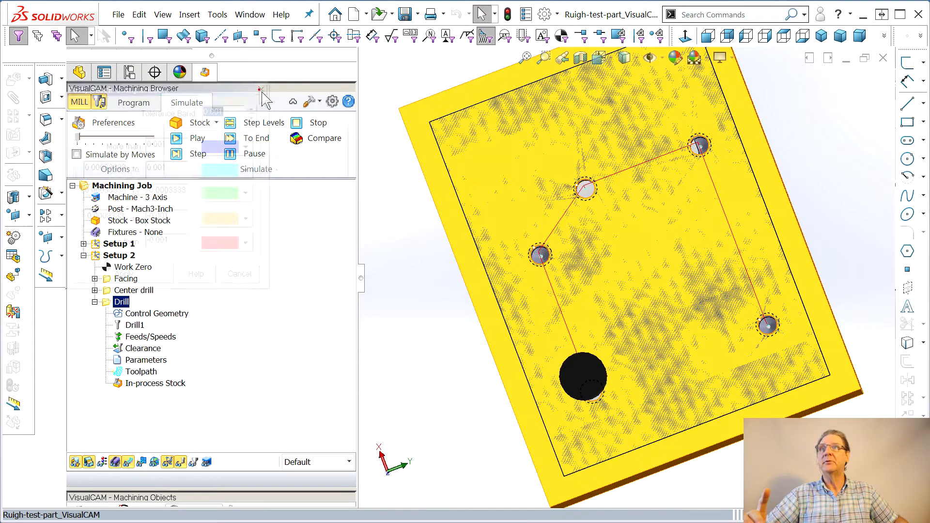
Set the Drill1 tool's tip angle to 118, save the edit, and regenerate the Drill operation
click(135, 325)
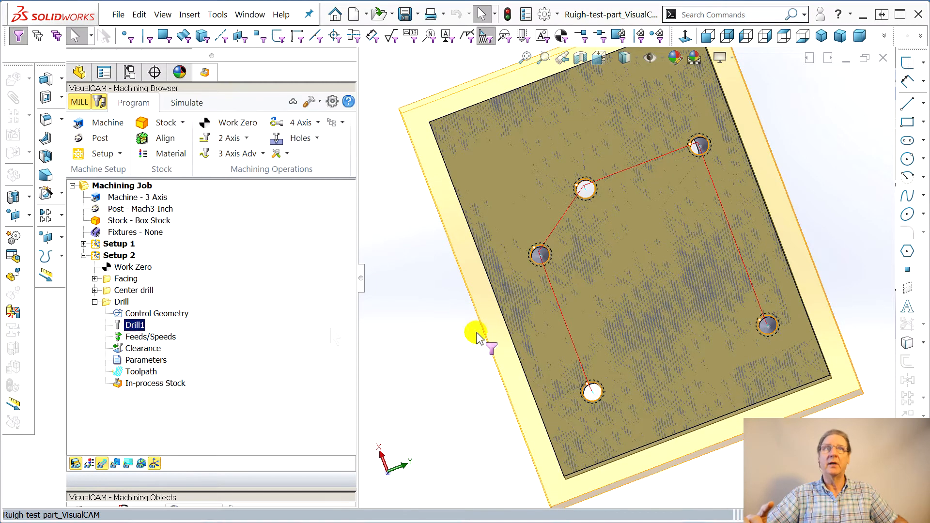
drag(315, 32, 264, 80)
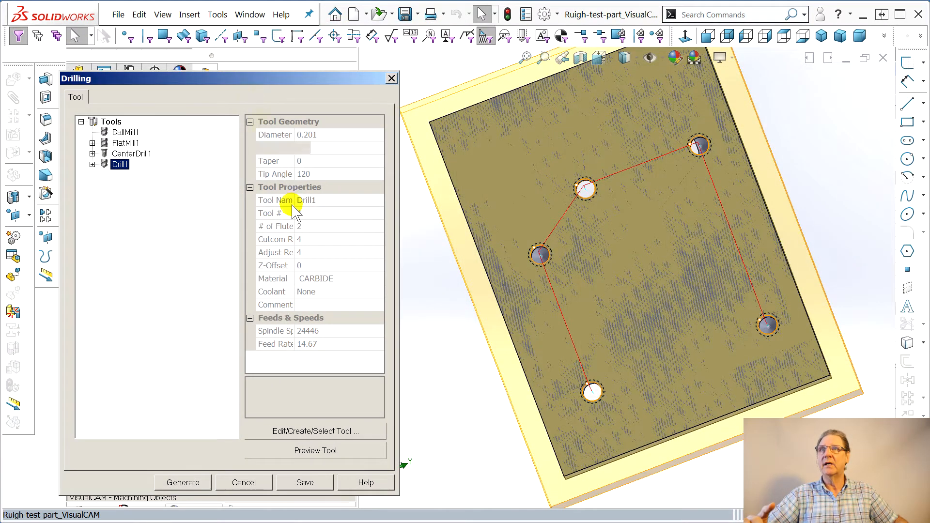
click(92, 165)
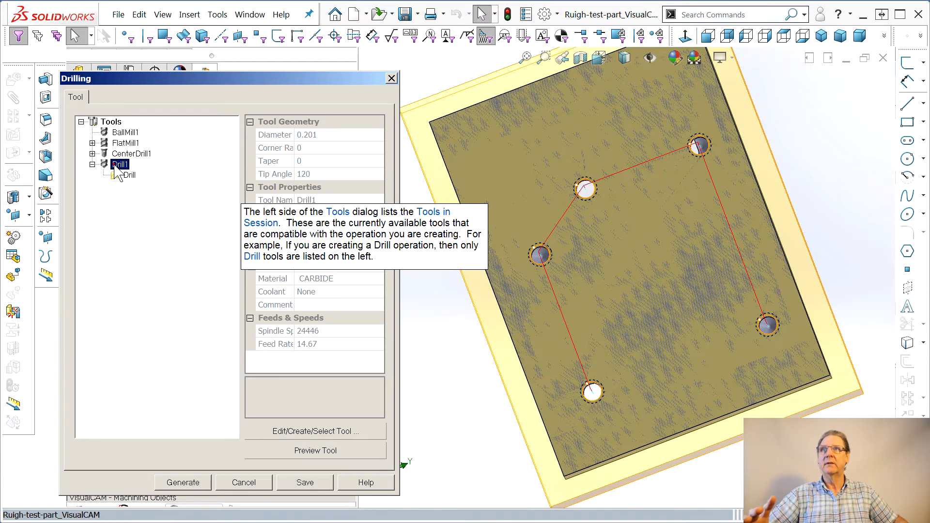
click(330, 431)
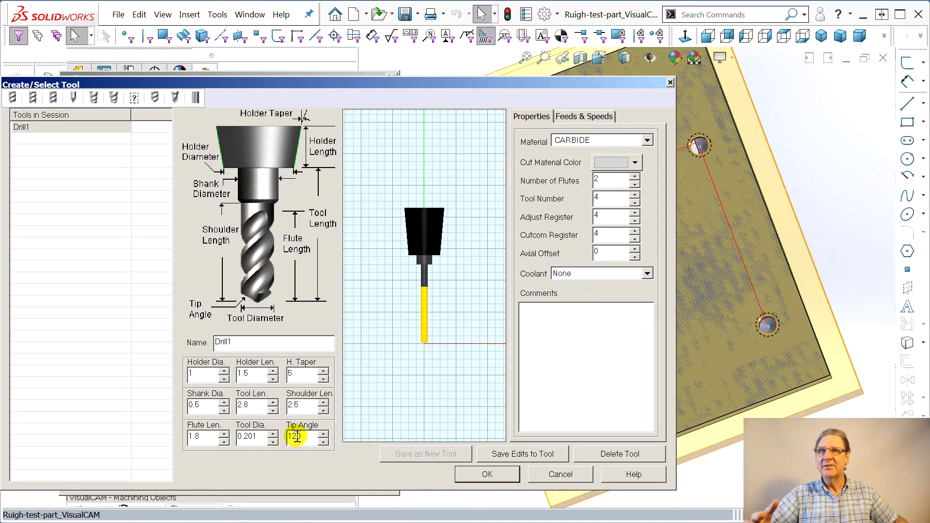
double_click(296, 436)
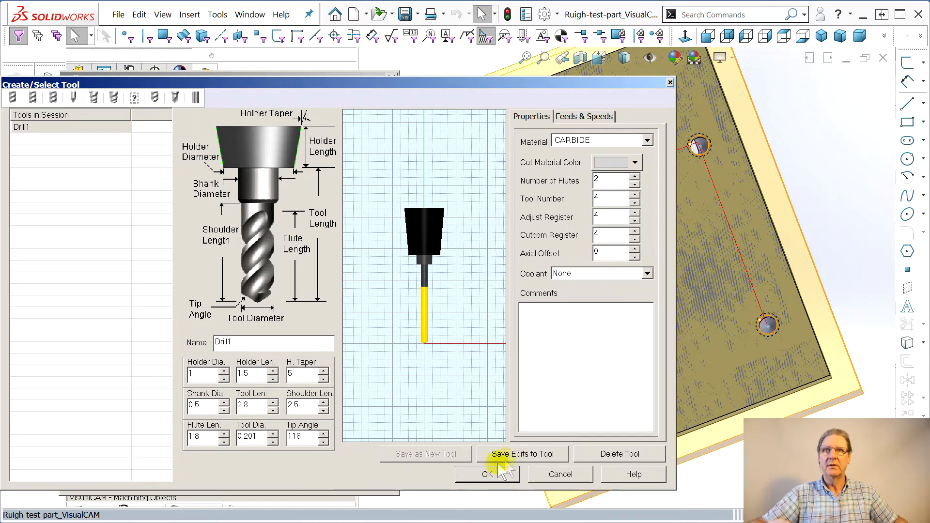
click(517, 456)
click(506, 340)
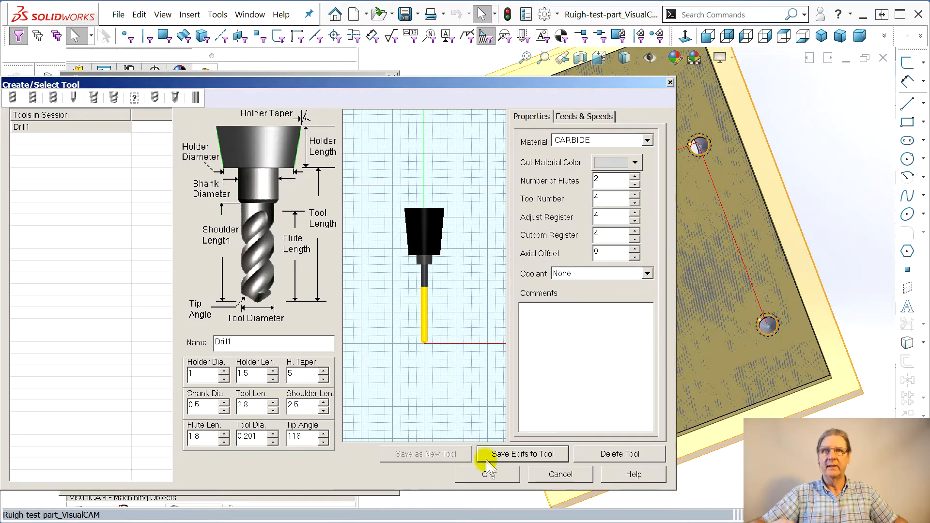
click(487, 473)
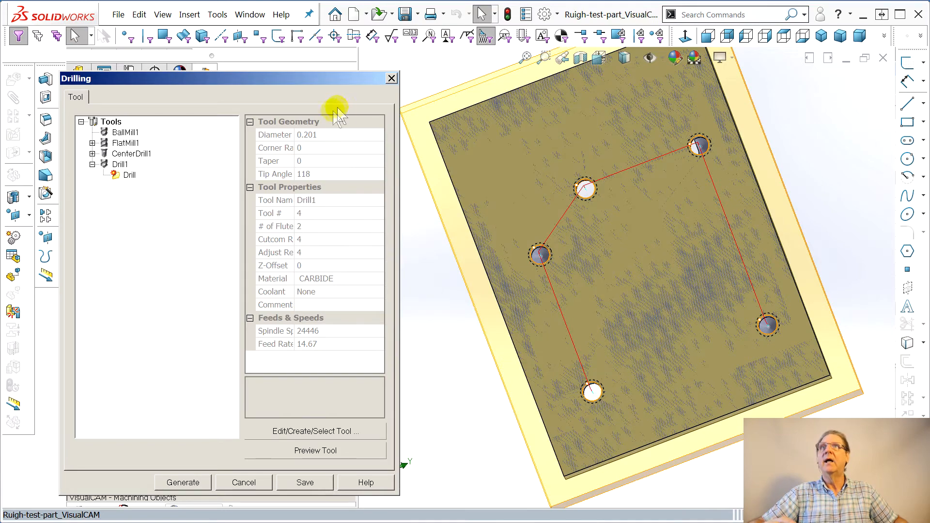
click(183, 482)
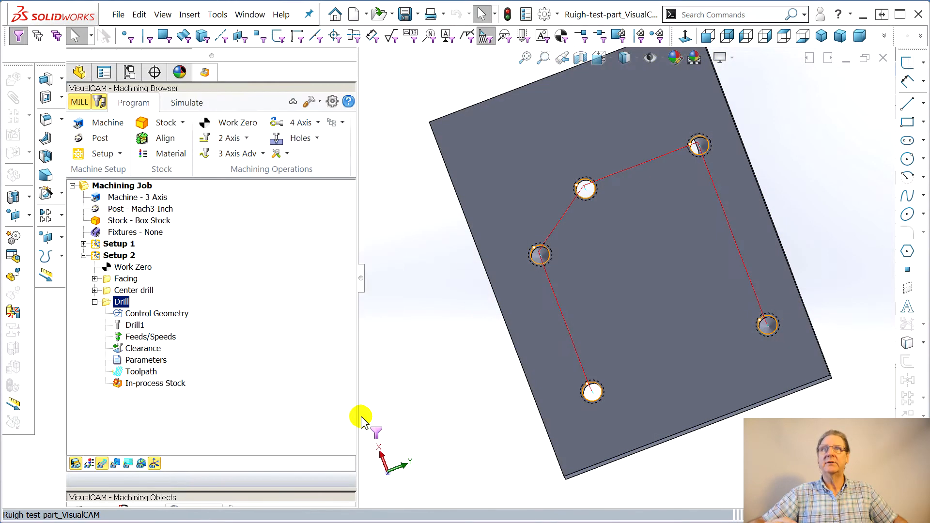
Run the simulation to the end again and inspect the part/stock comparison around the holes
click(186, 103)
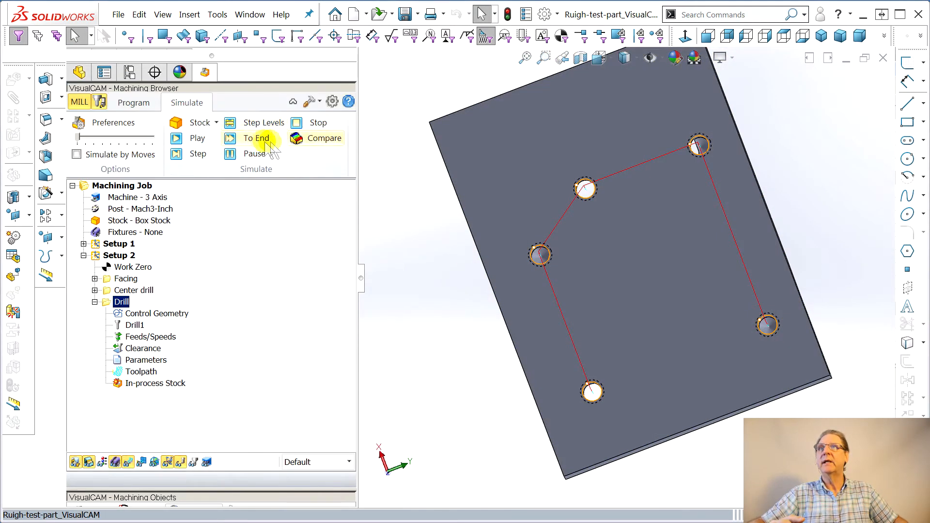
click(249, 141)
click(318, 141)
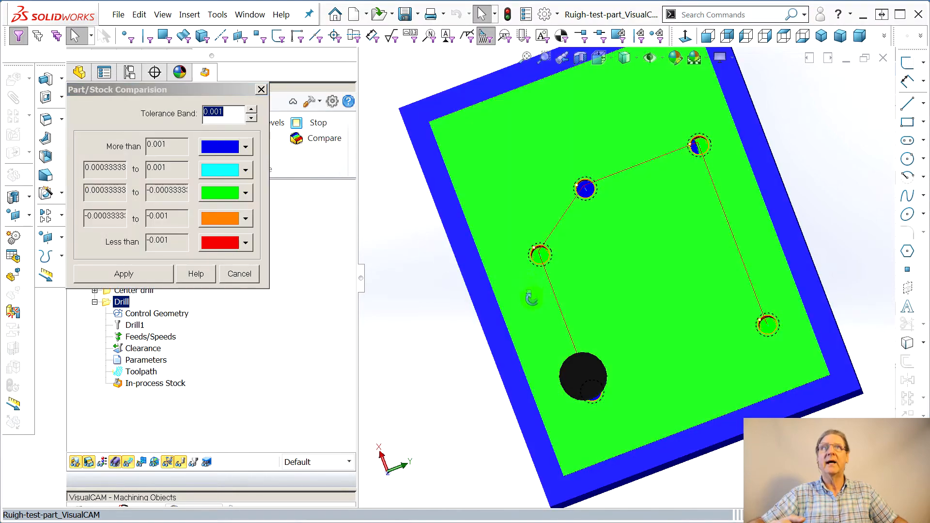
middle_drag(534, 311, 503, 274)
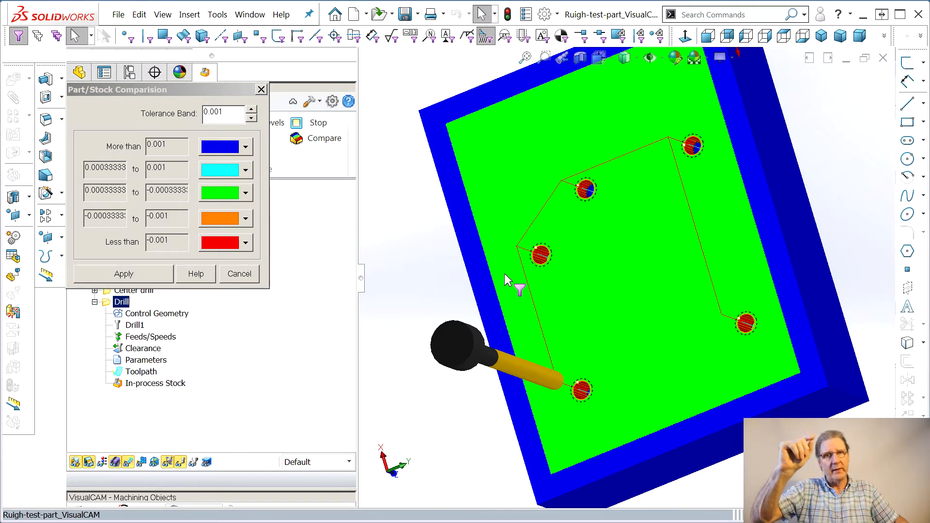
mouse_move(545, 257)
middle_down()
mouse_move(557, 275)
mouse_move(549, 253)
middle_up()
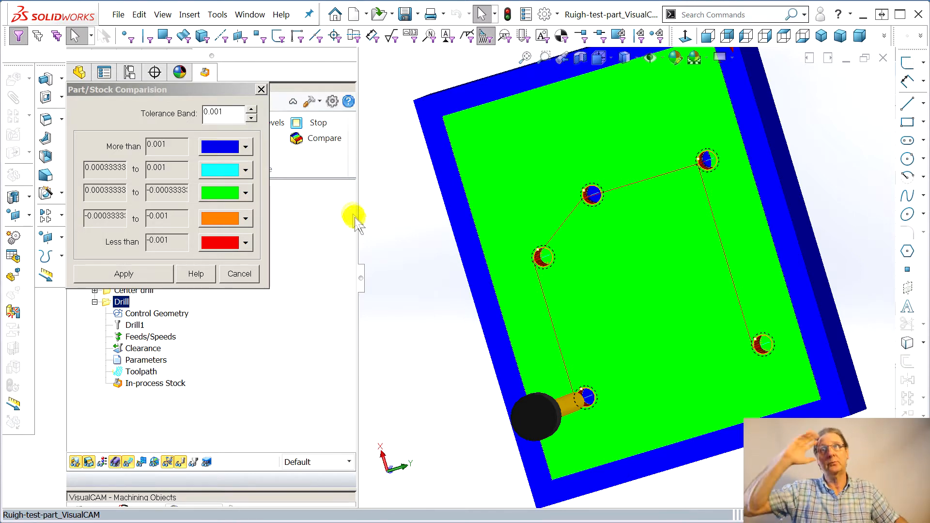
click(265, 97)
click(262, 90)
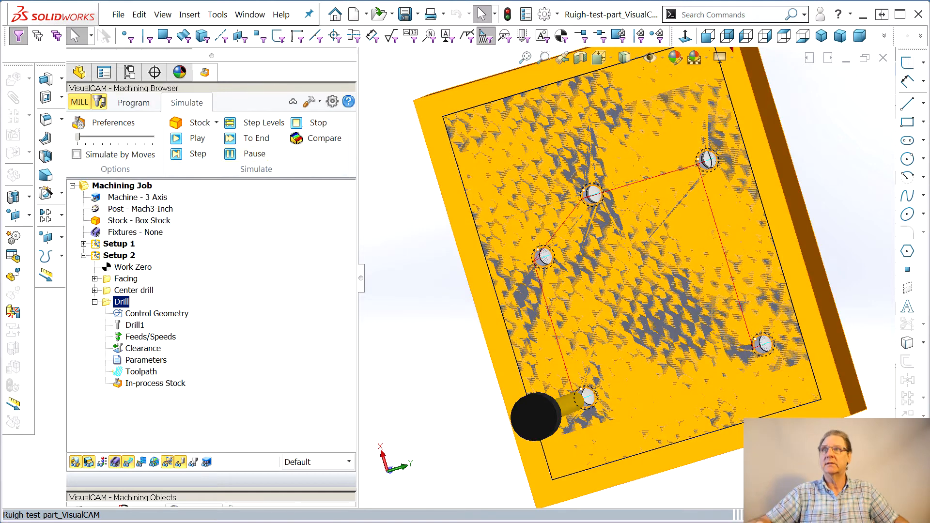
Start a new Tapping hole operation in Setup 2
click(94, 302)
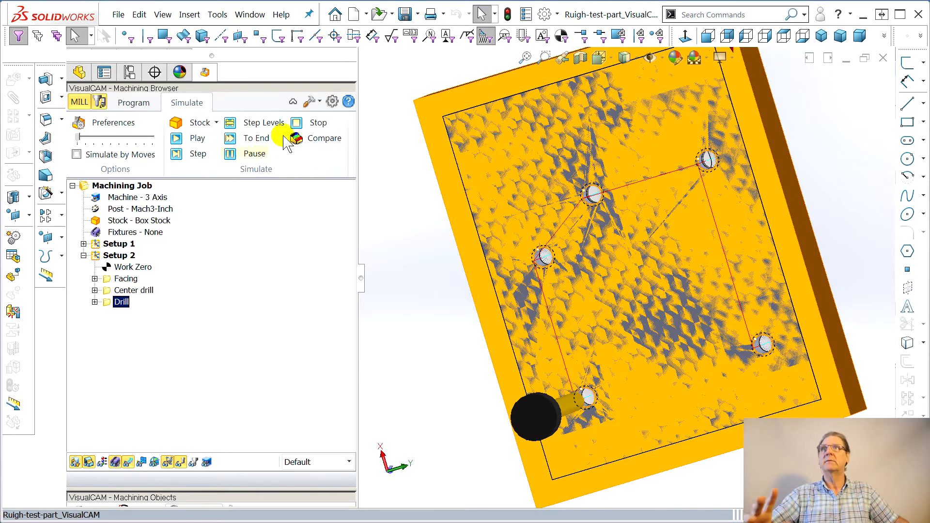
click(139, 102)
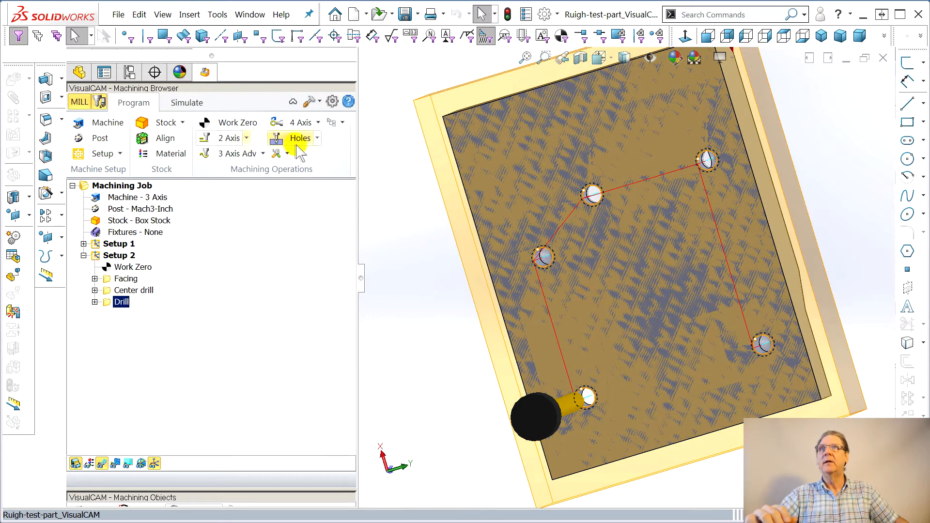
click(300, 138)
click(325, 261)
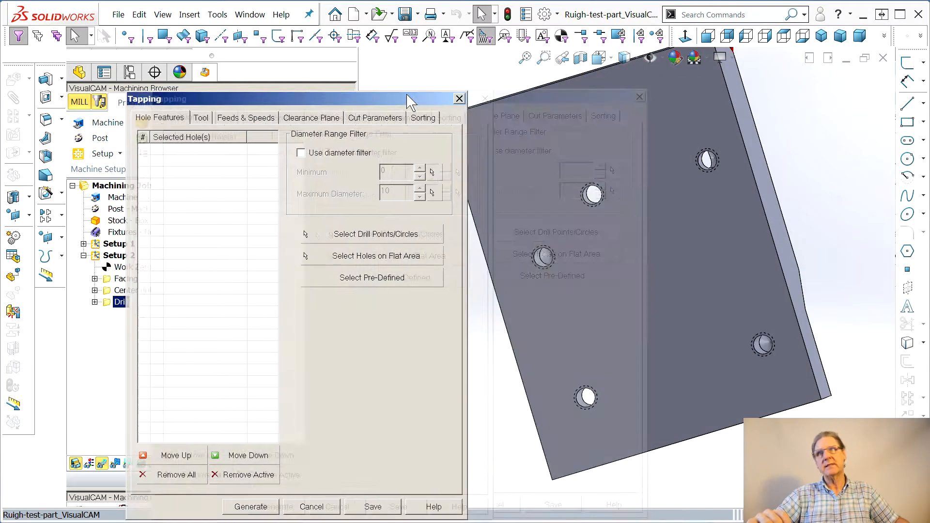
drag(406, 94, 322, 80)
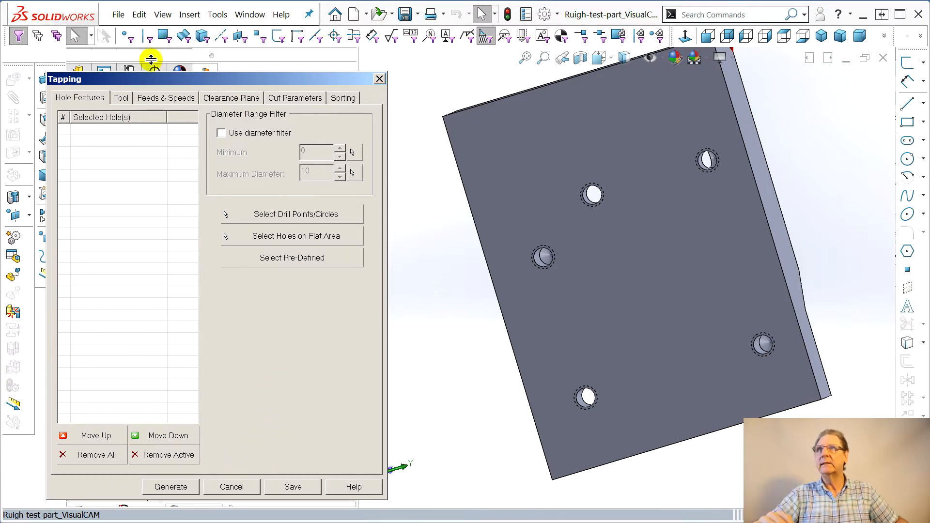
Create a tap tool with 0.25 diameter, 0.25 shank diameter, 1.4 tool length and 0.8 flute length
click(123, 98)
click(311, 429)
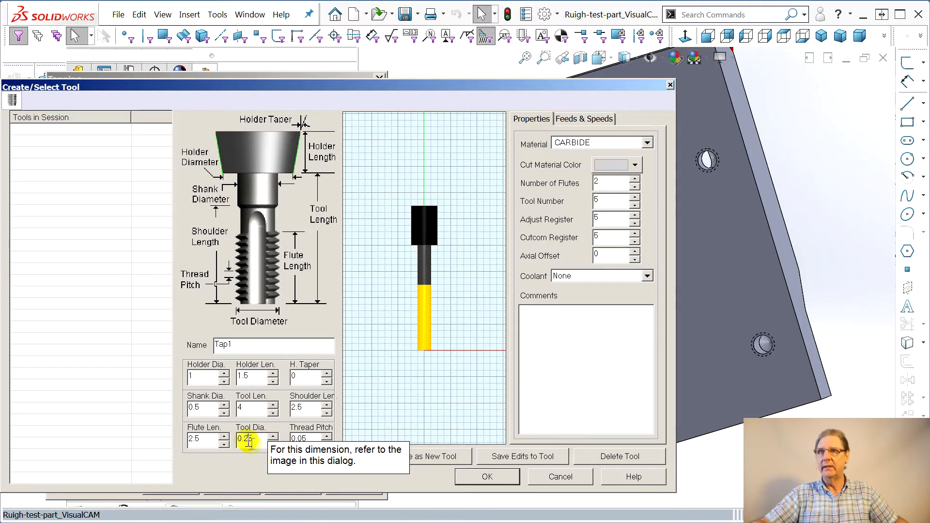
click(247, 440)
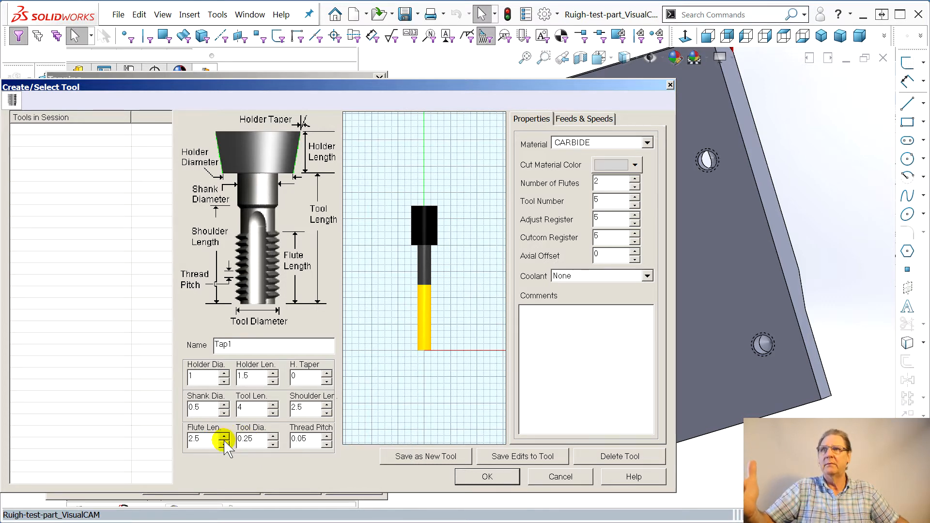
click(194, 409)
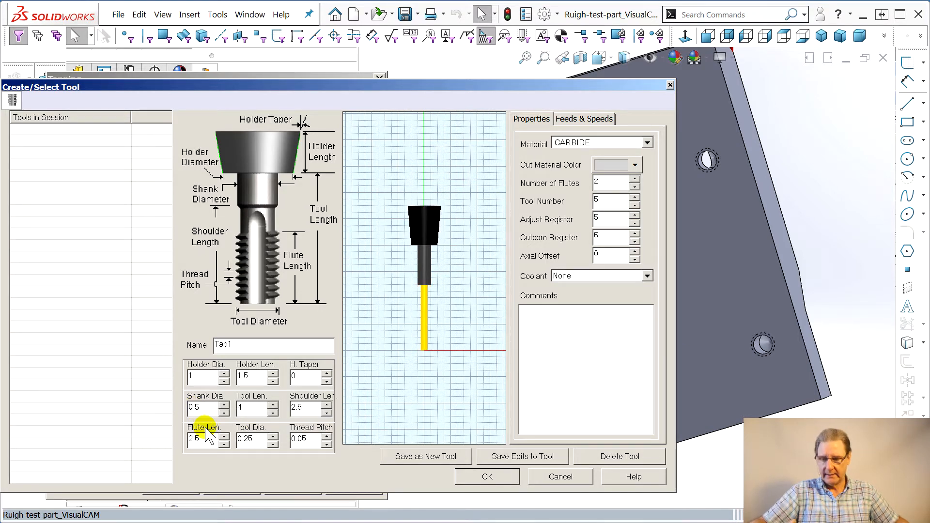
drag(273, 413, 273, 413)
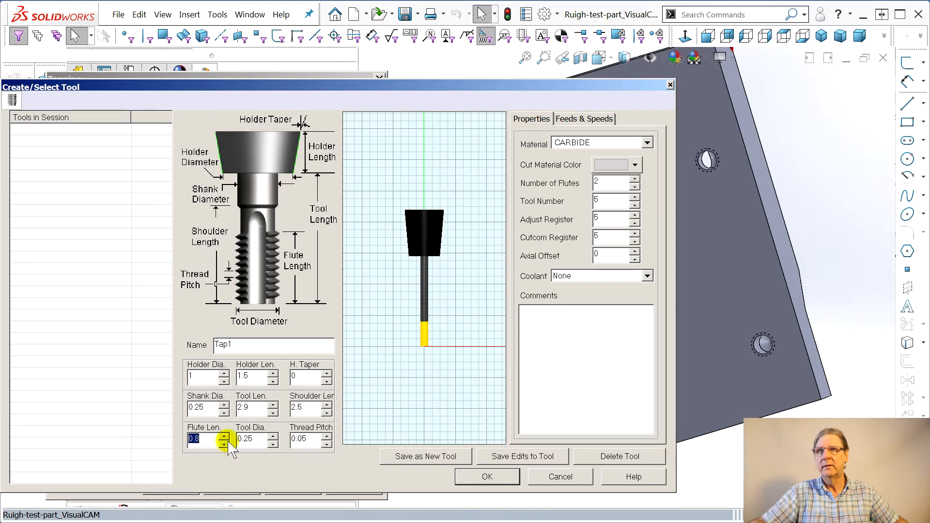
drag(272, 413, 272, 413)
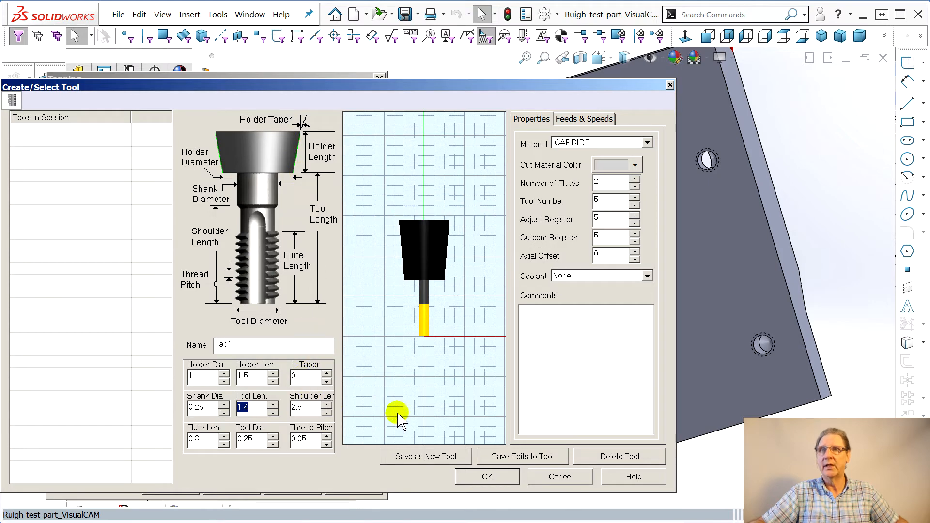
click(472, 478)
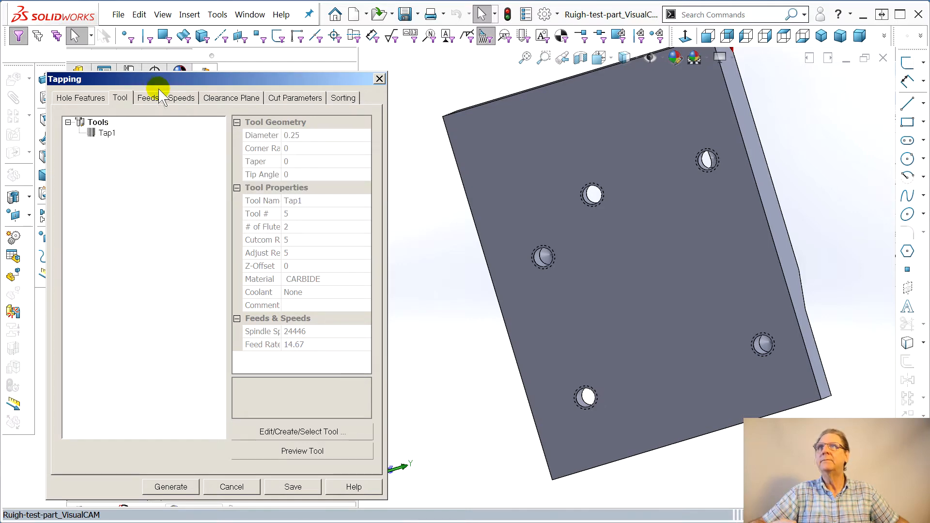
Select the holes on the underside flat face as the tapping features
click(77, 98)
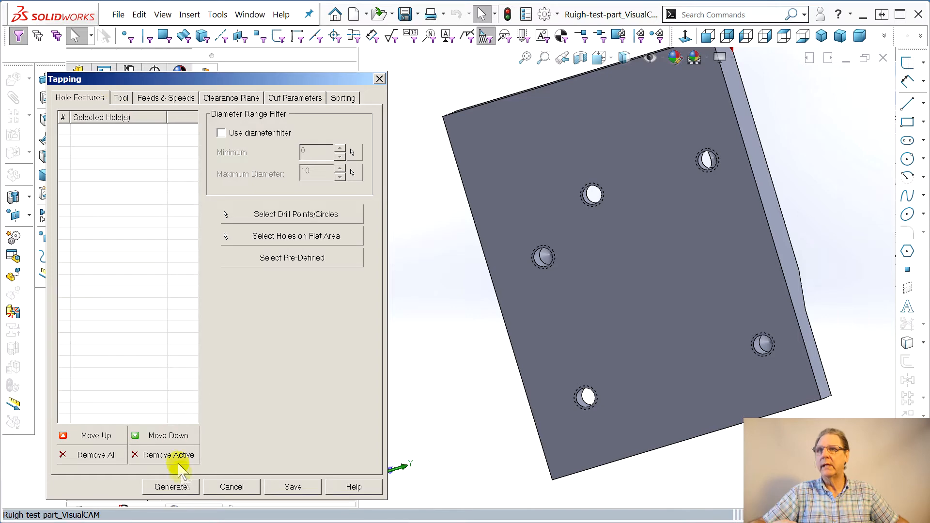
click(311, 236)
click(600, 246)
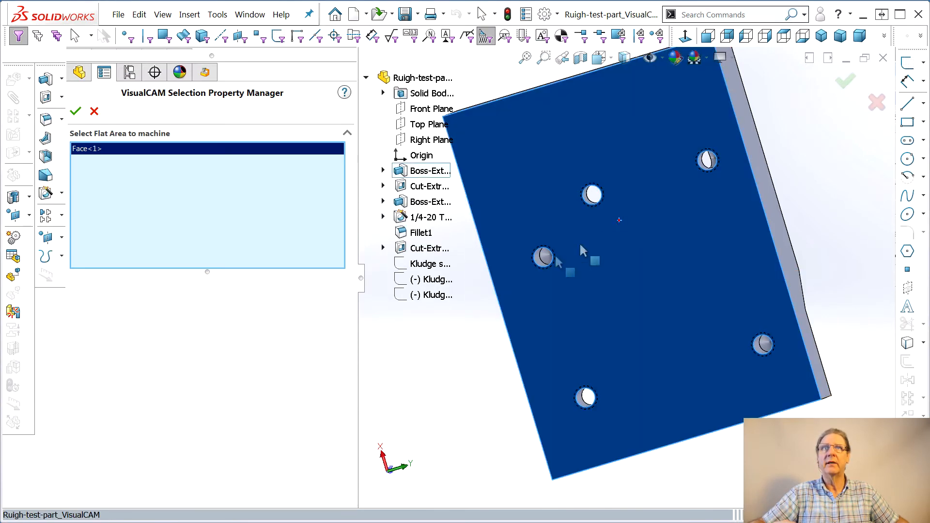
click(75, 112)
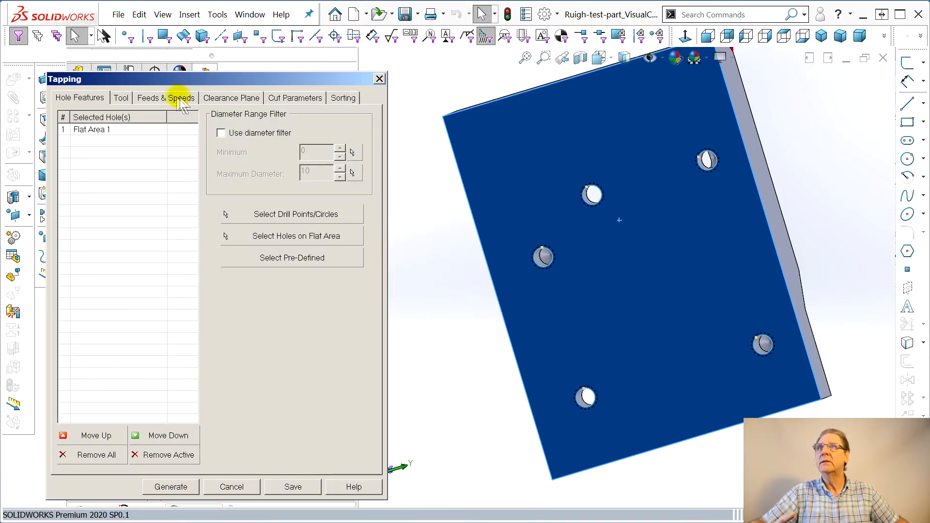
Set the tap depth to 0.4 and generate the tapping toolpath
click(239, 98)
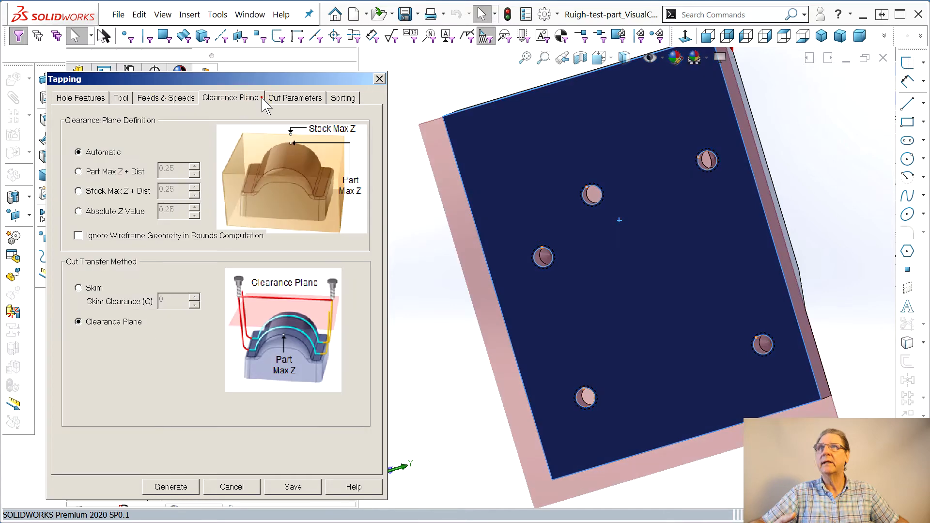
click(285, 98)
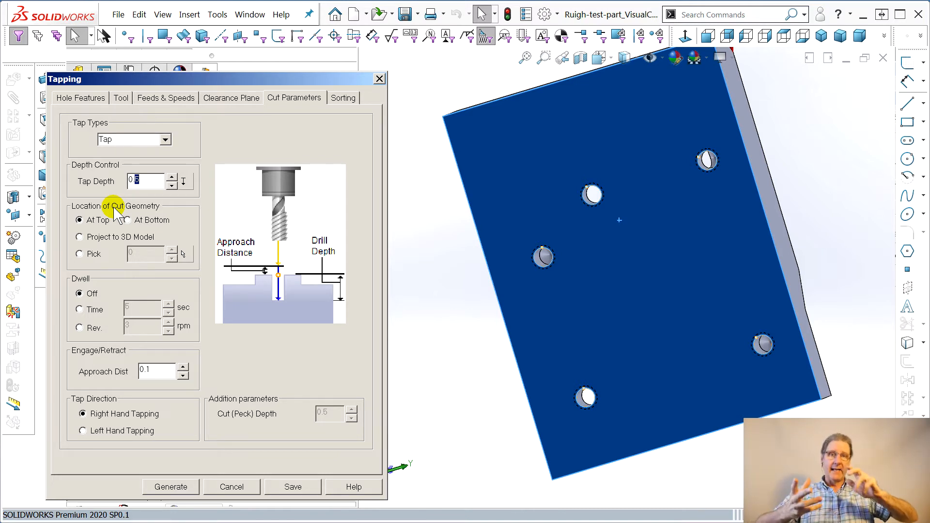
mouse_move(142, 182)
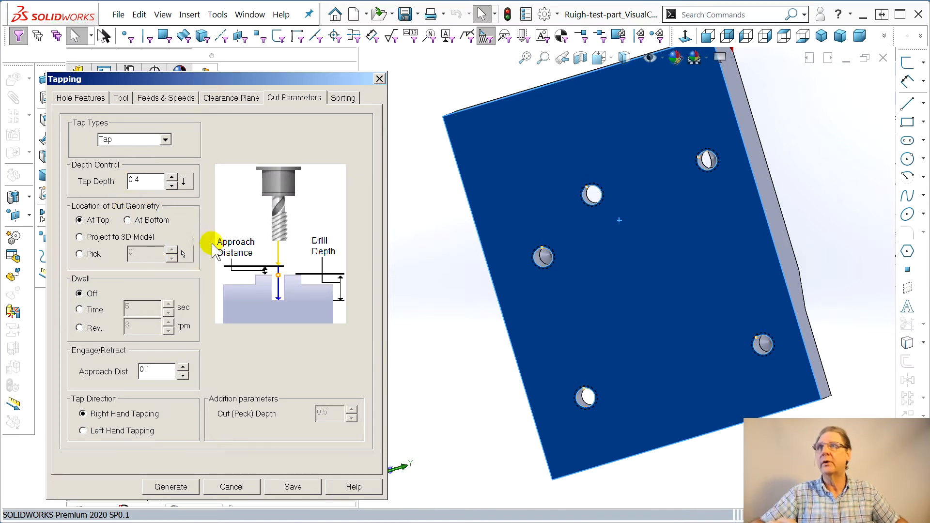
mouse_move(154, 340)
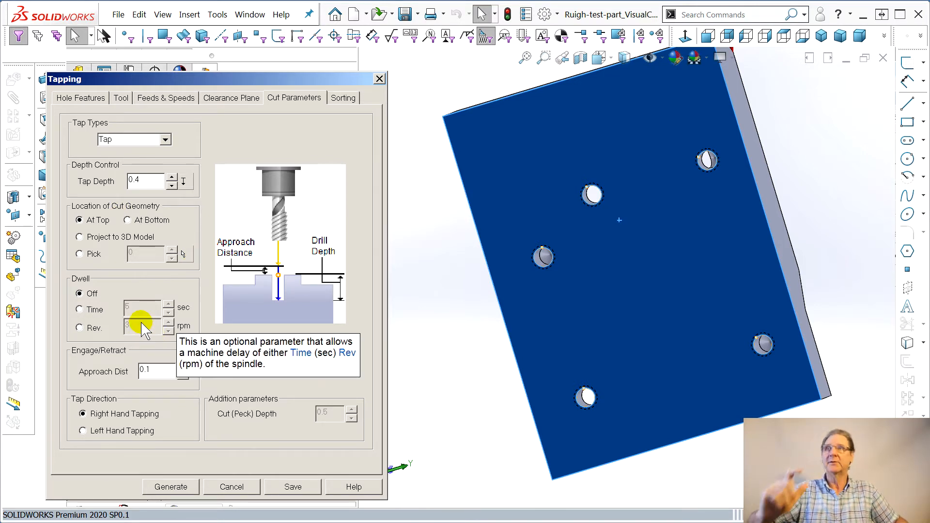
click(186, 485)
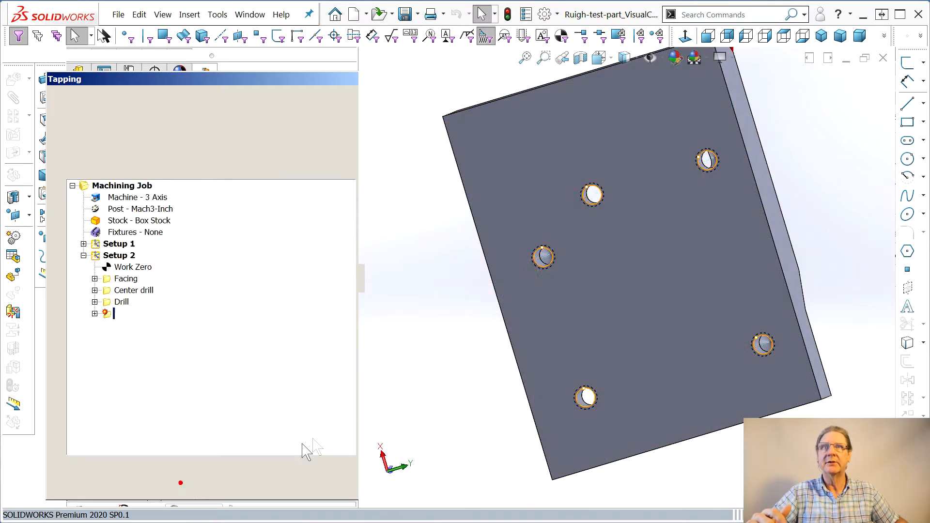
Orbit around the tapping toolpath, then simulate the job to the end
middle_drag(490, 381, 461, 377)
middle_drag(505, 397, 771, 350)
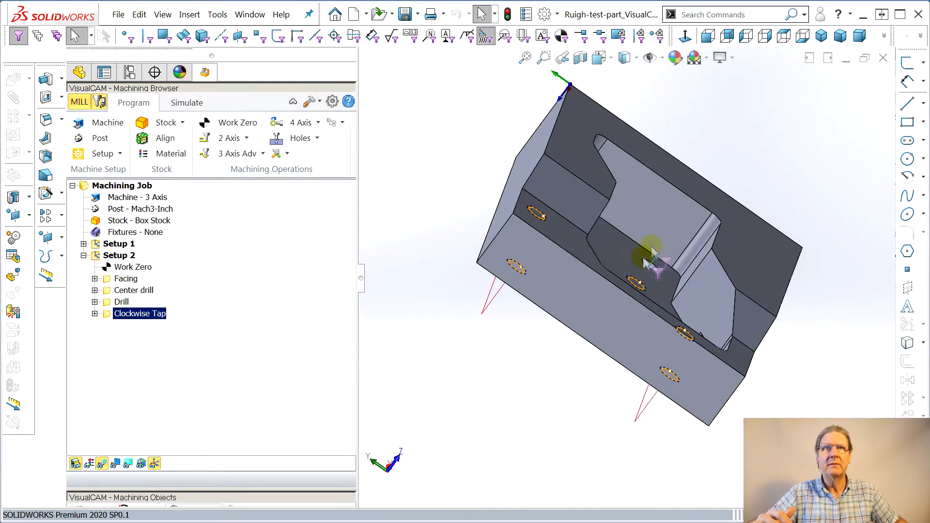
middle_drag(622, 290, 513, 382)
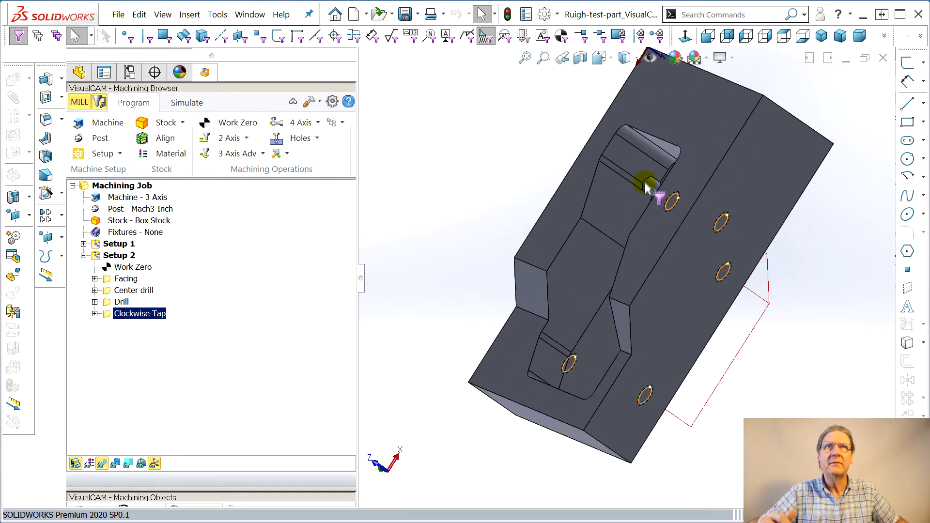
middle_drag(639, 195, 696, 213)
click(187, 102)
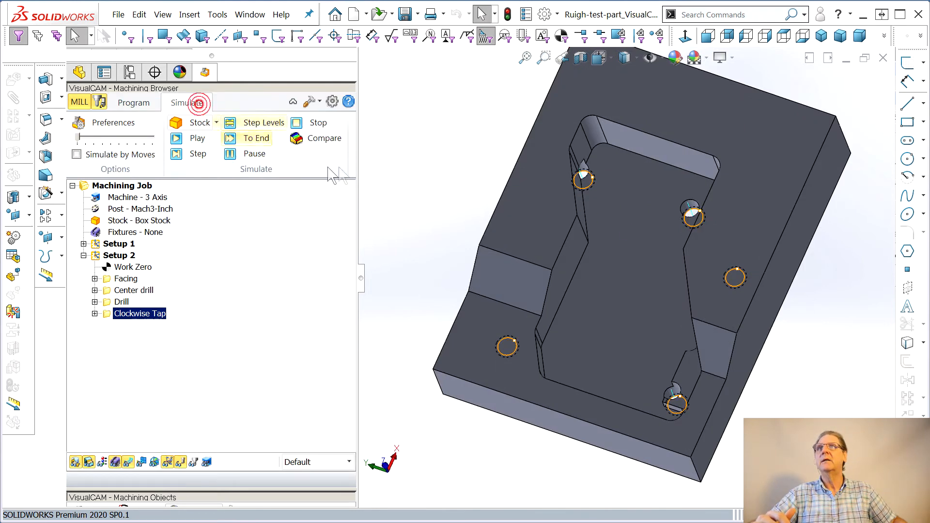
click(254, 138)
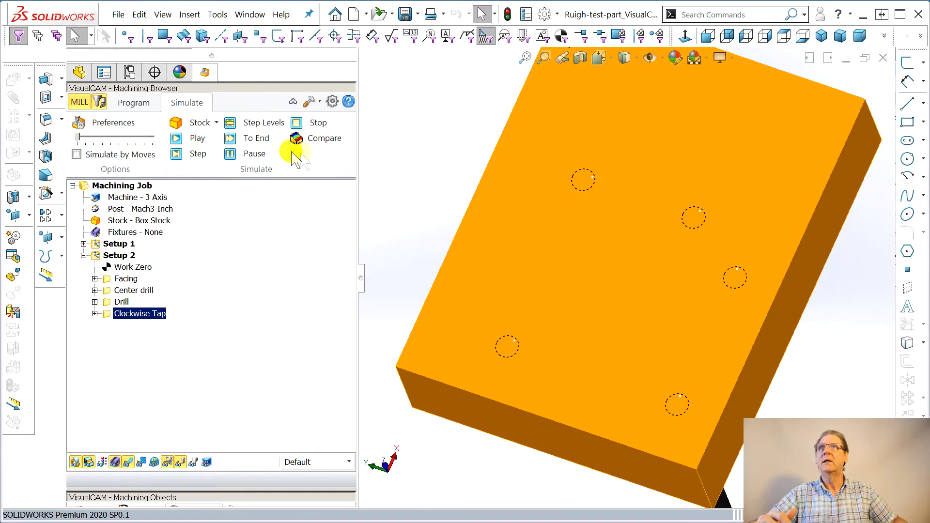
Compare the machined stock against the part and inspect the tapped holes up close
middle_drag(471, 253, 587, 242)
middle_drag(547, 361, 540, 280)
scroll(545, 370, up, 4)
middle_drag(545, 370, 585, 345)
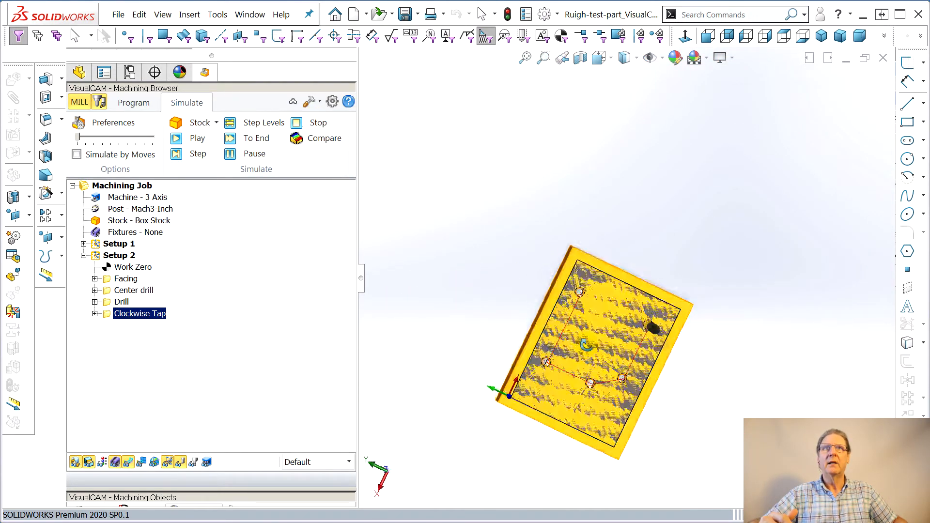
click(297, 138)
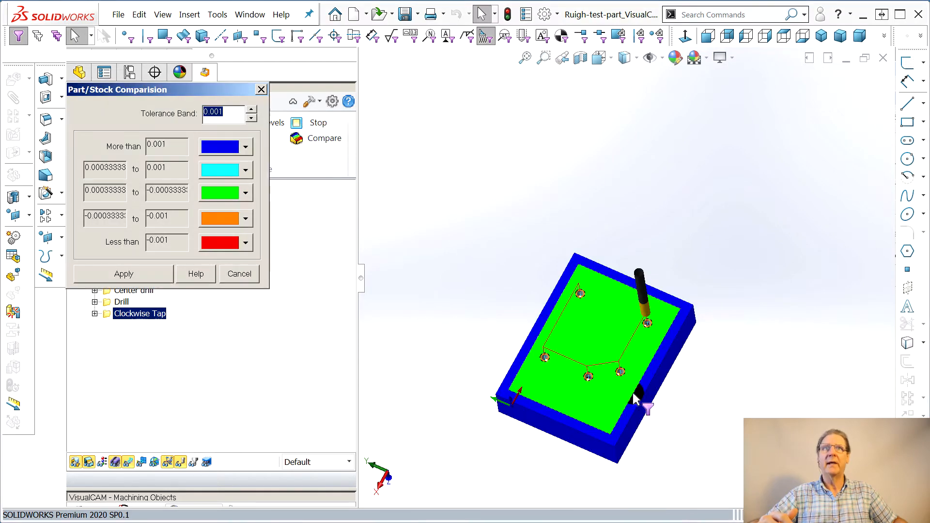
scroll(628, 387, up, 2)
scroll(615, 255, down, 8)
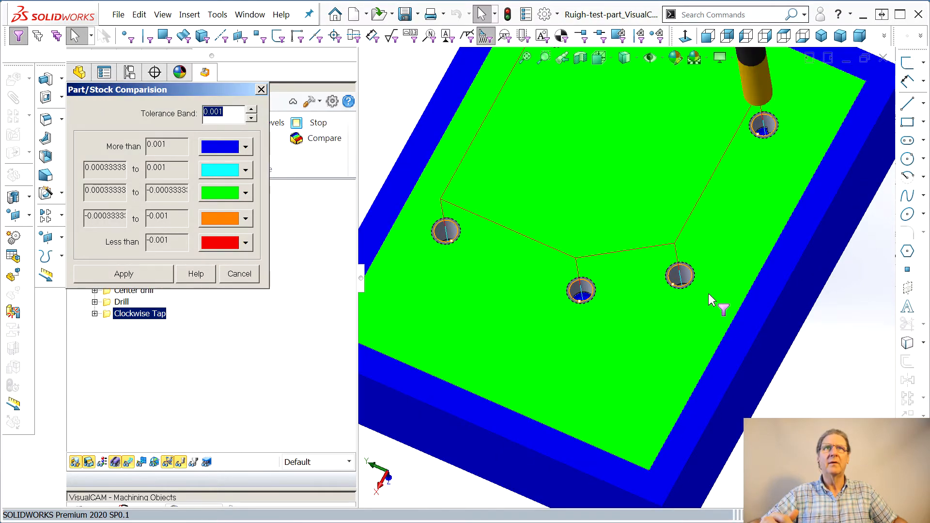
scroll(690, 282, down, 5)
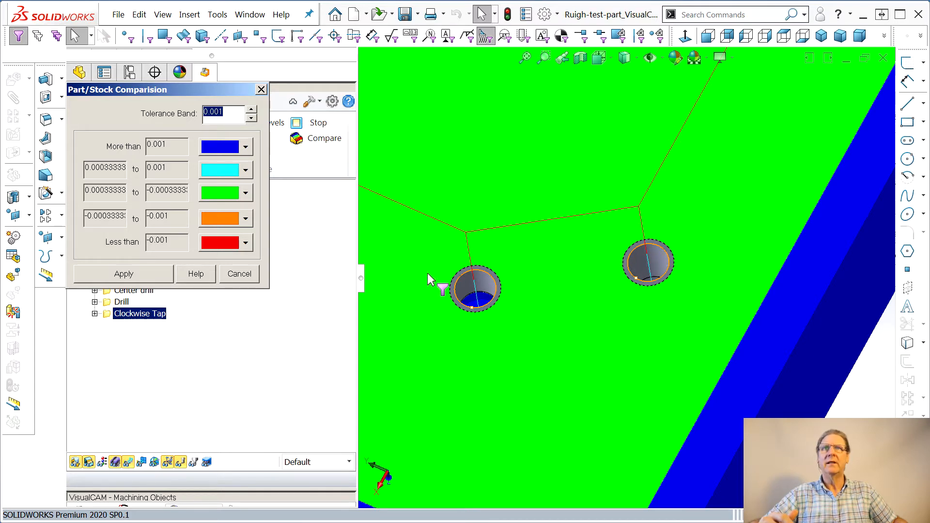
middle_drag(490, 295, 518, 394)
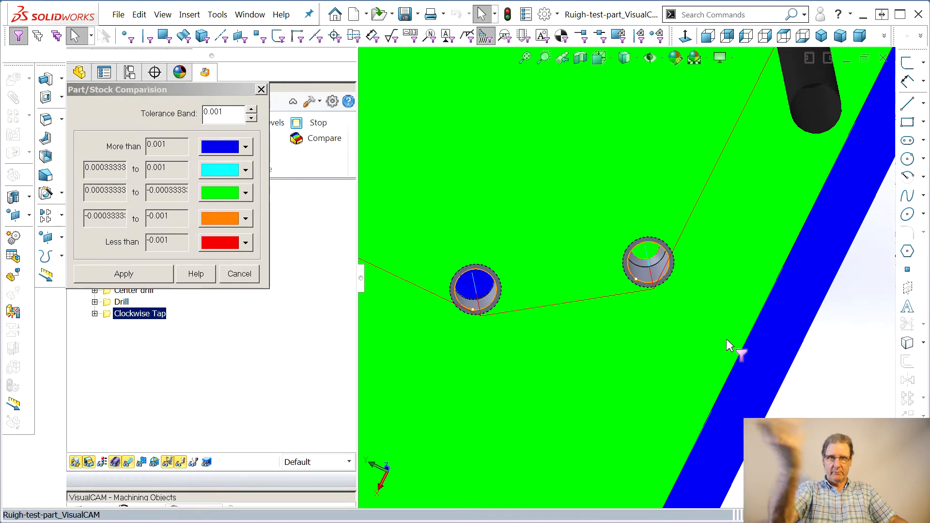
middle_click(656, 280)
middle_drag(656, 274, 652, 243)
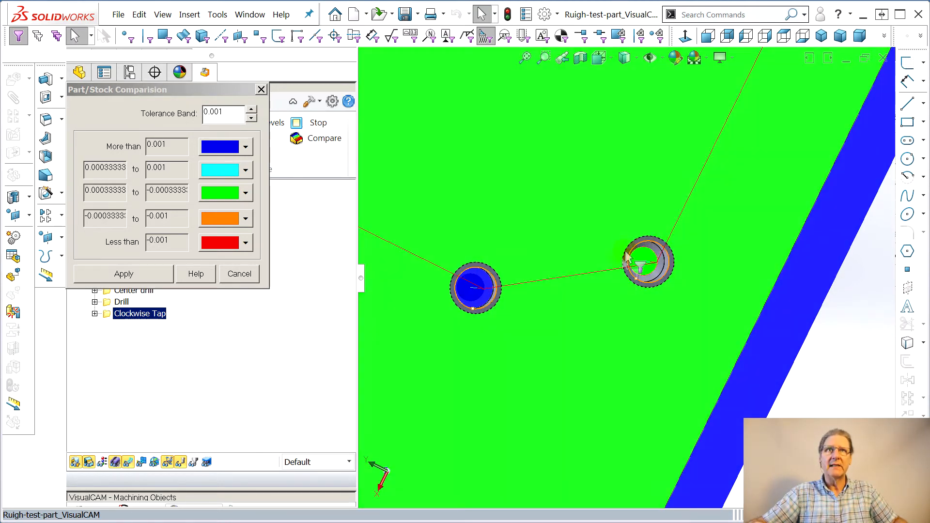
middle_drag(721, 206, 768, 139)
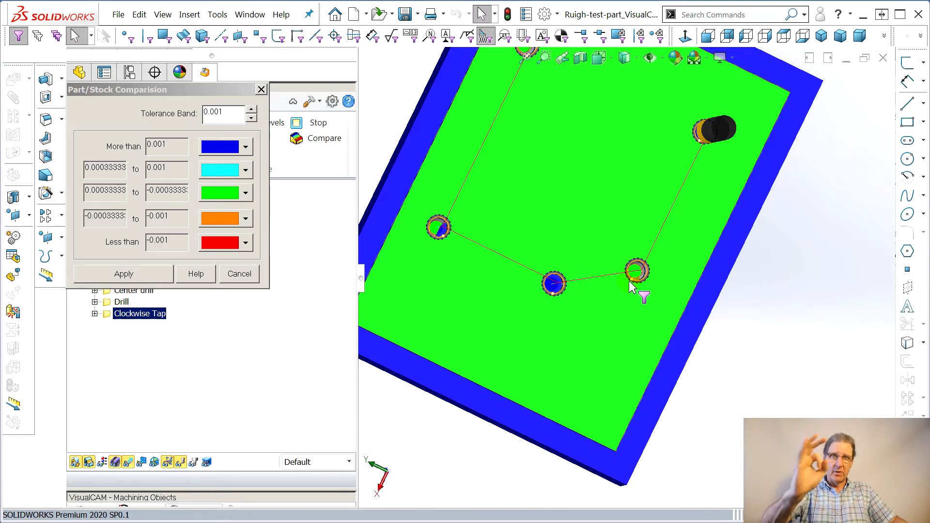
click(261, 90)
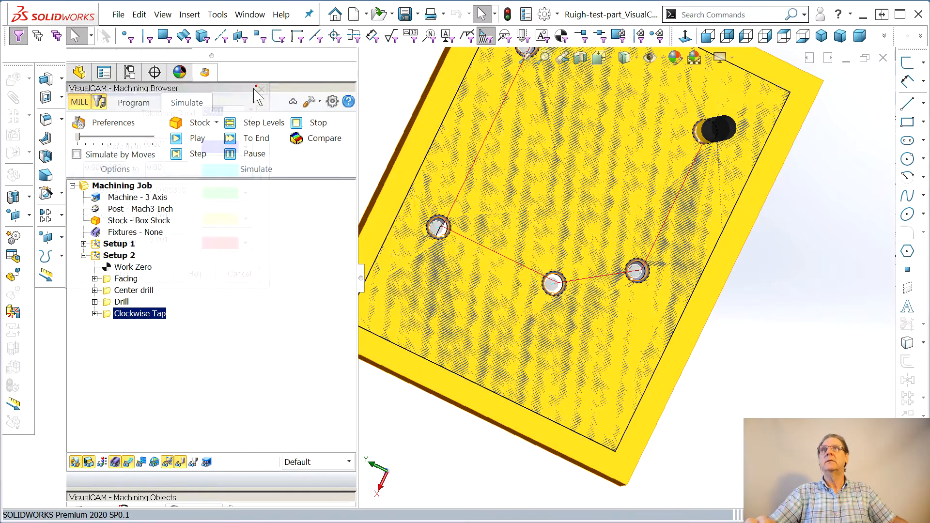
Collapse Setup 2, expand Setup 1 and select its Work Zero to examine its orientation
middle_drag(519, 316, 626, 251)
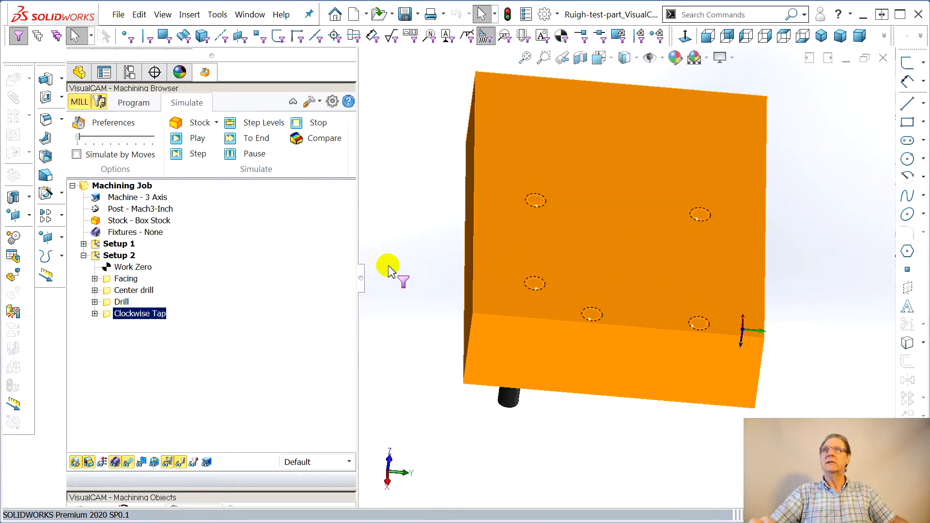
click(84, 256)
click(84, 244)
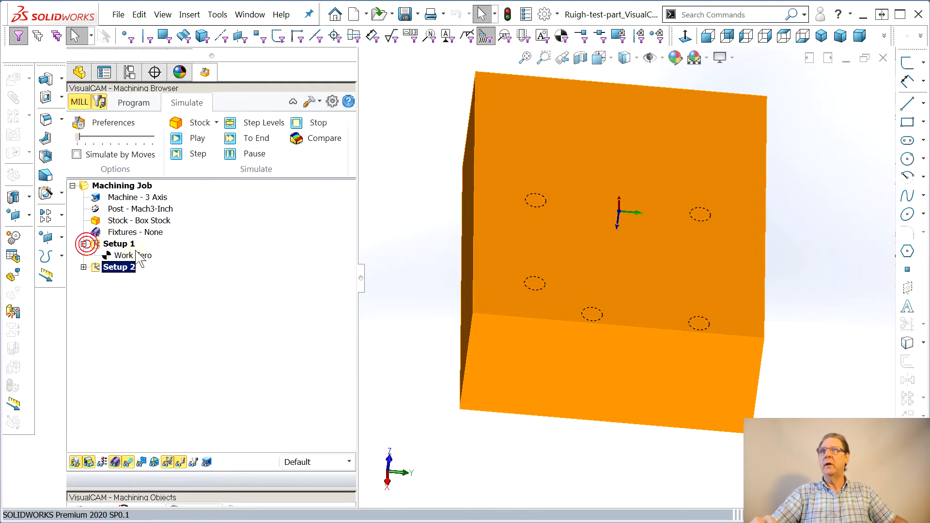
click(131, 256)
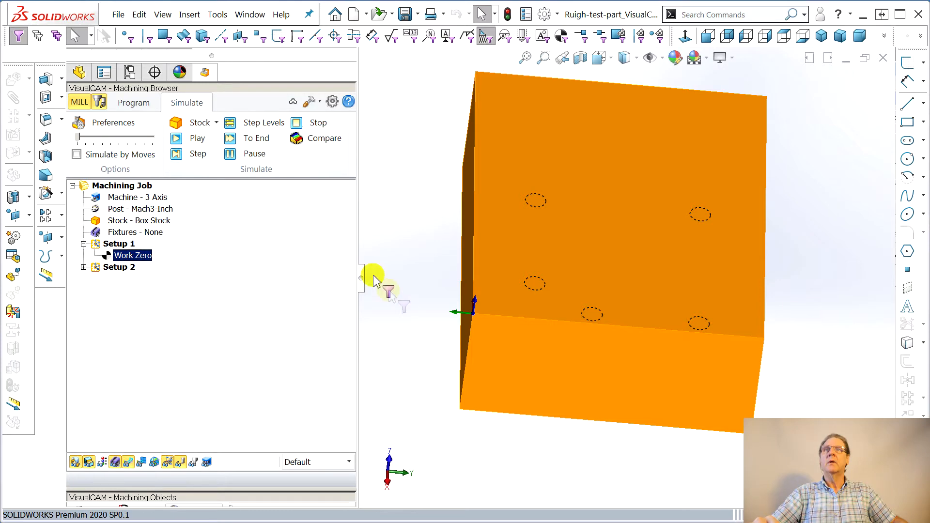
middle_drag(680, 400, 799, 337)
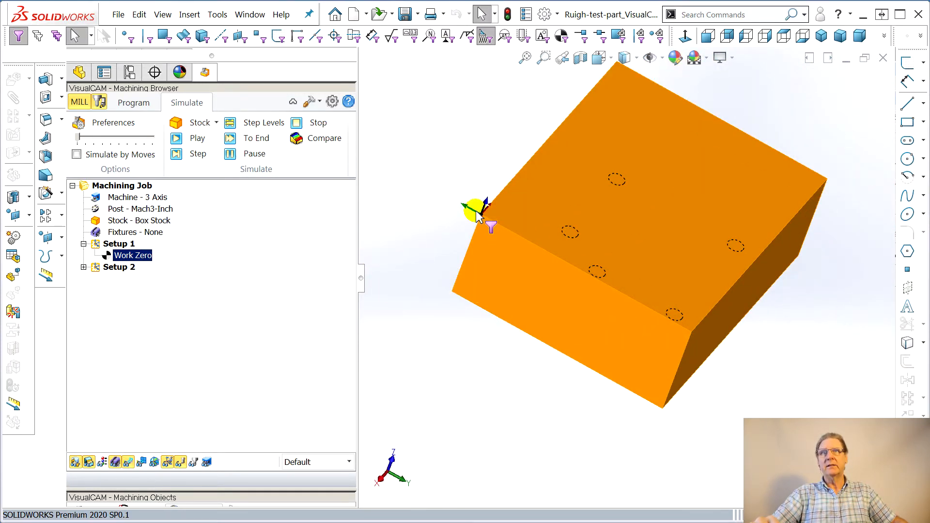
middle_drag(705, 304, 632, 281)
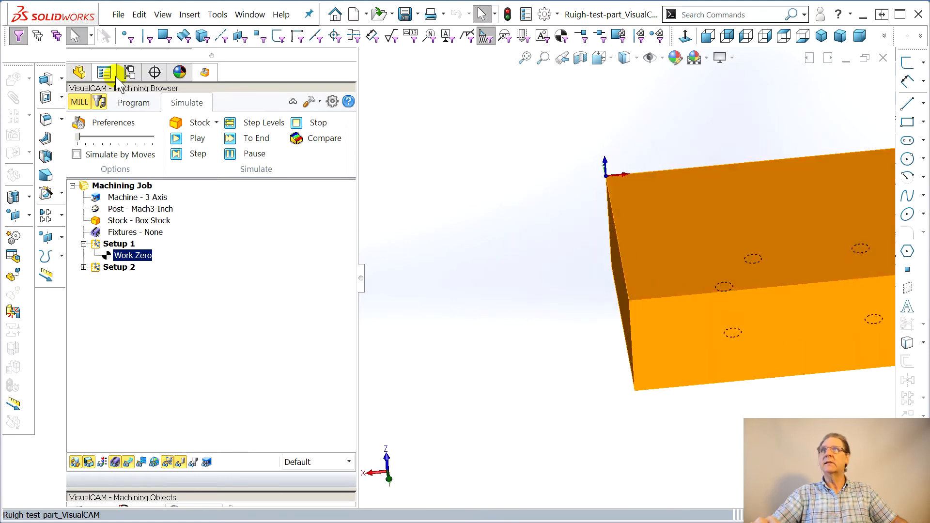
Add a 2½ Axis Facing operation to Setup 1 using FlatMill1, including the stock model silhouette, and generate it
click(140, 103)
middle_drag(623, 407, 482, 290)
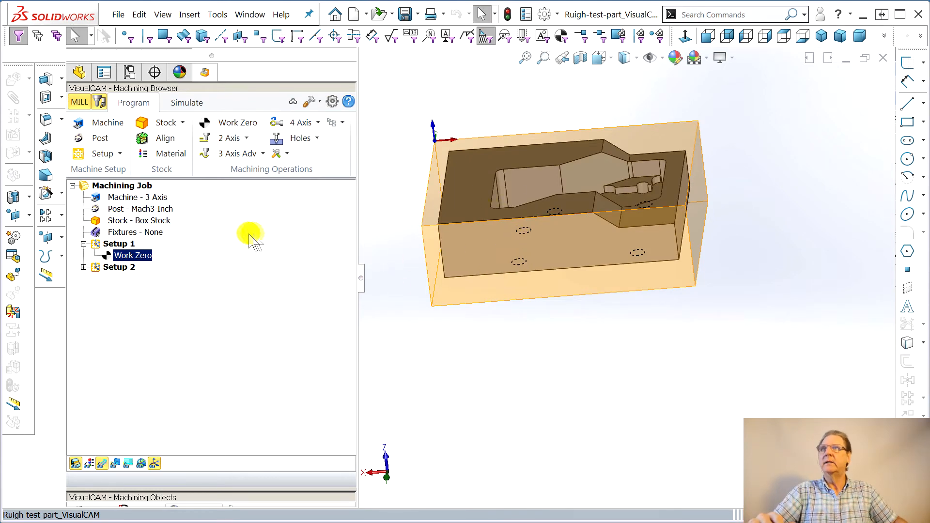
click(240, 138)
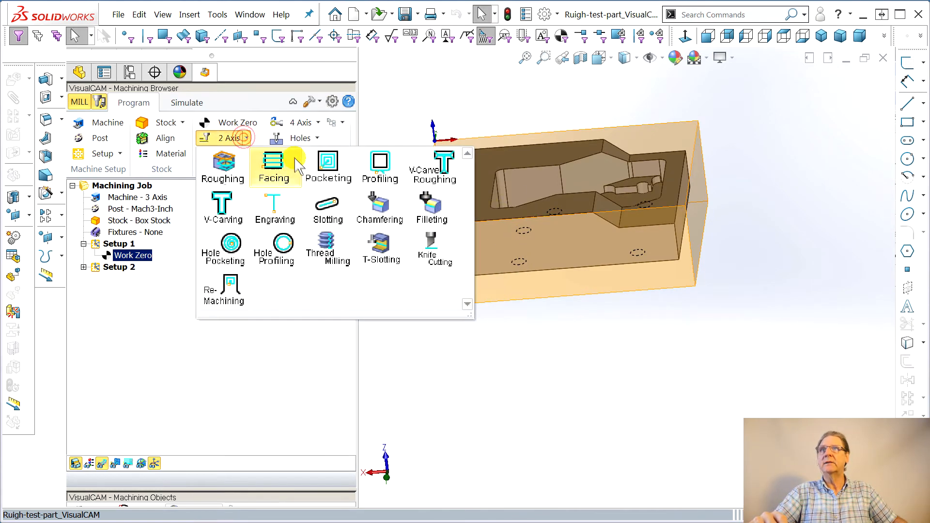
click(272, 169)
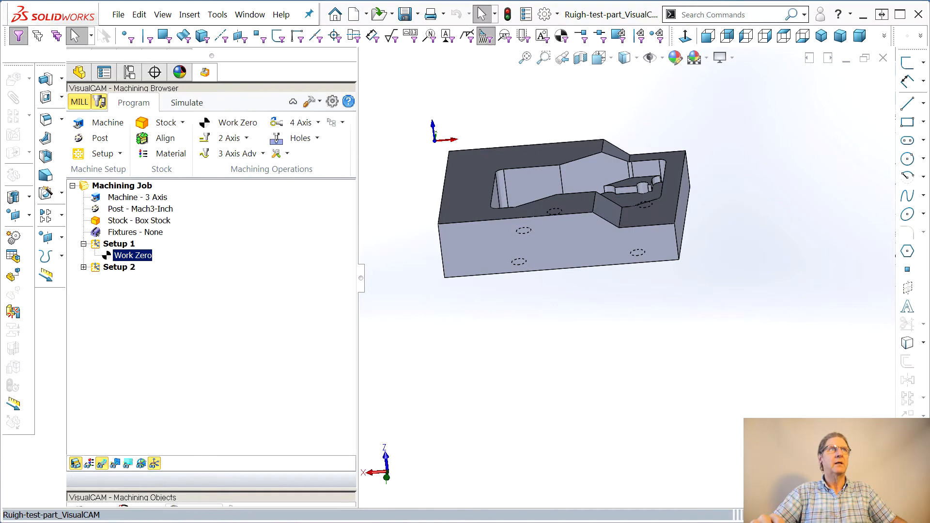
drag(723, 57, 311, 58)
click(243, 89)
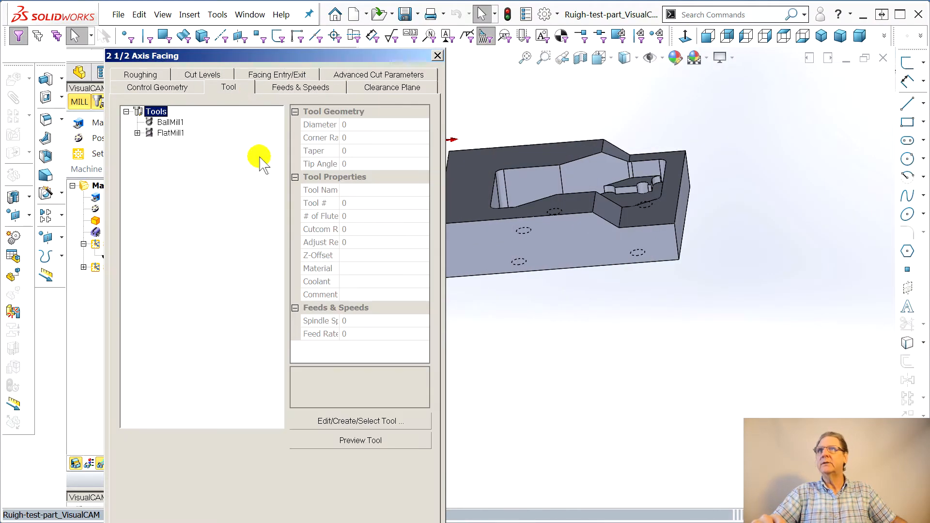
click(170, 133)
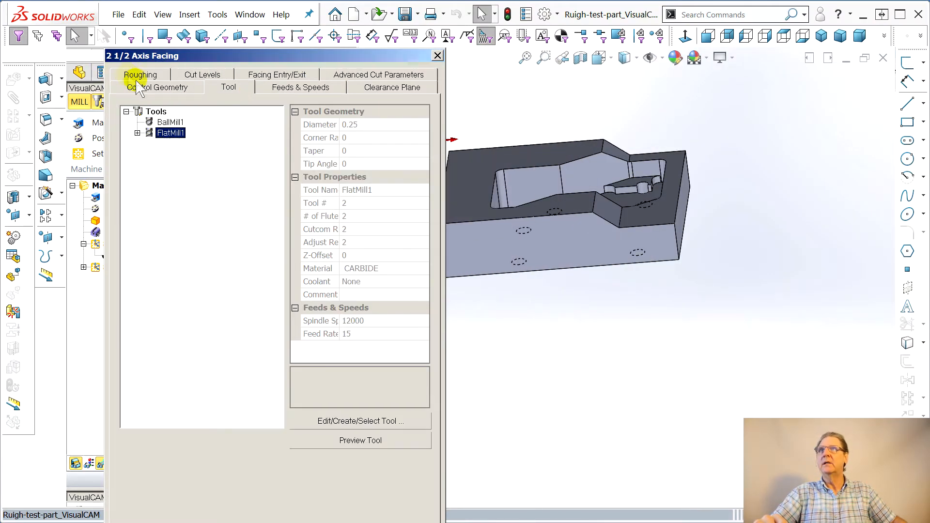
click(141, 88)
click(135, 453)
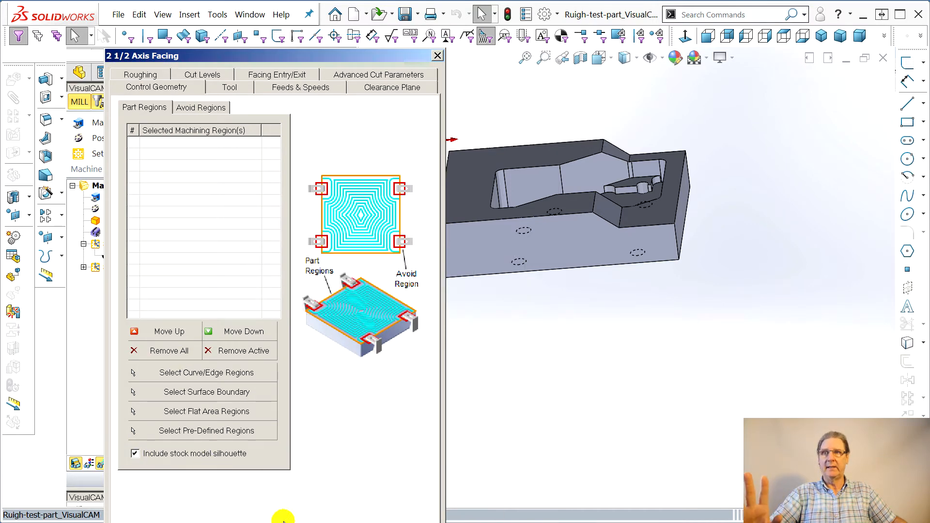
click(339, 521)
middle_drag(548, 352, 509, 349)
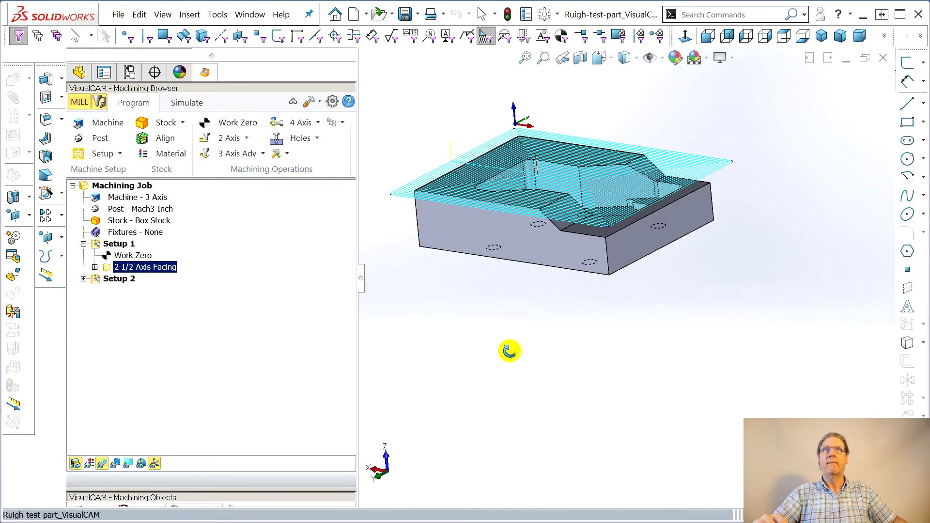
Edit Setup 2's Facing cut levels: rough and finish depth 0.2, rough and finish depth per cut 0.12, then regenerate
click(83, 244)
click(84, 255)
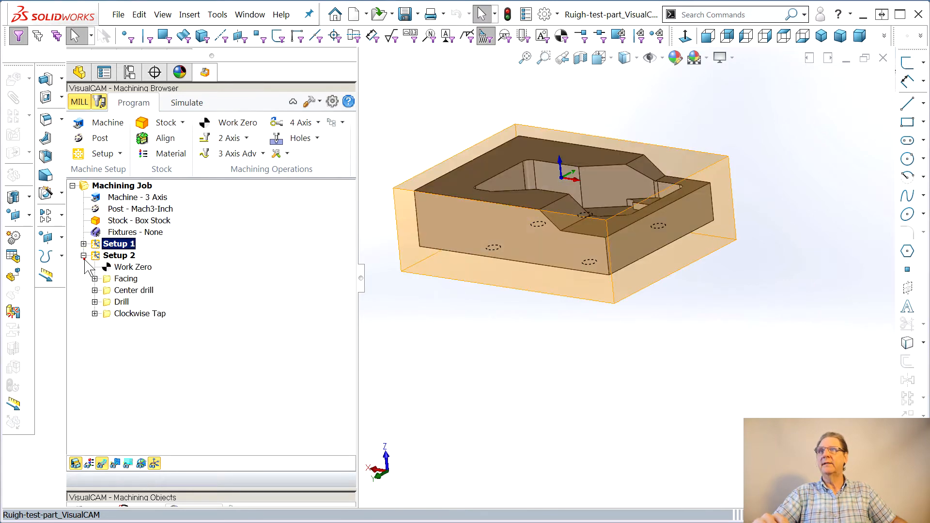
click(126, 279)
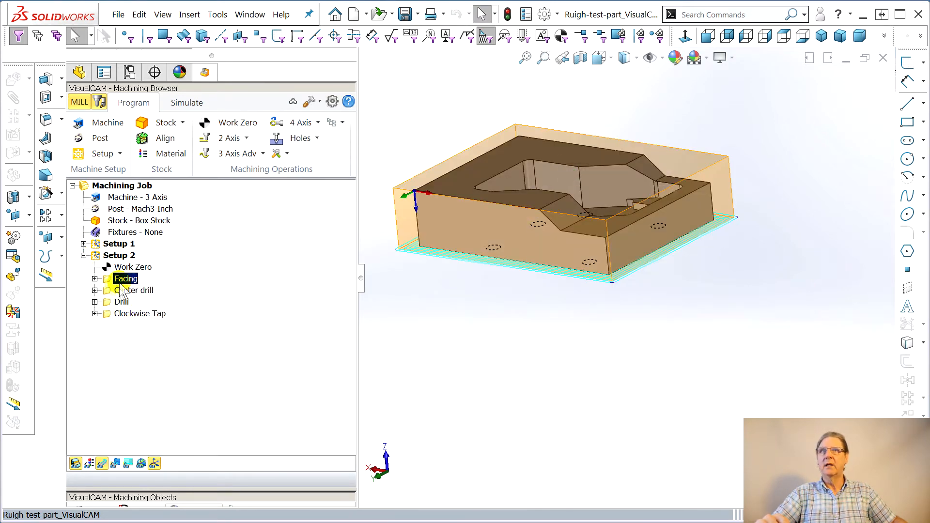
click(94, 278)
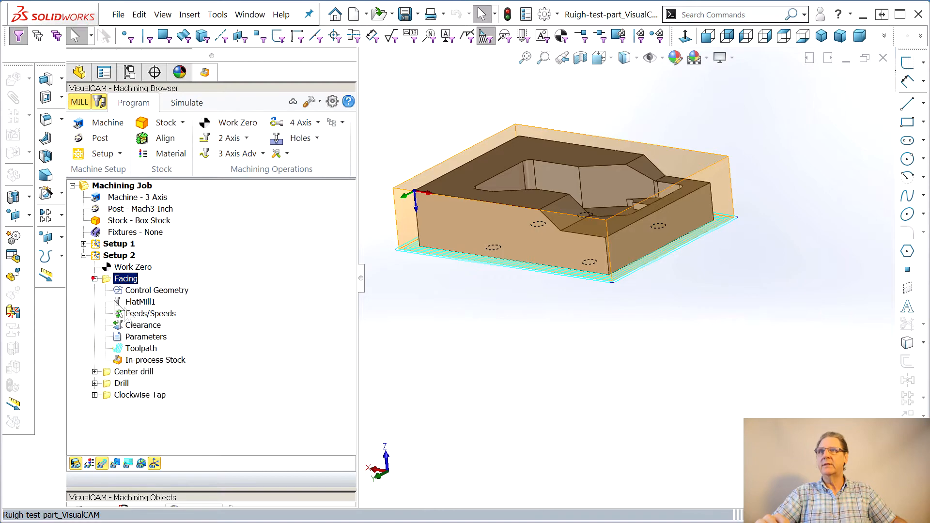
click(140, 336)
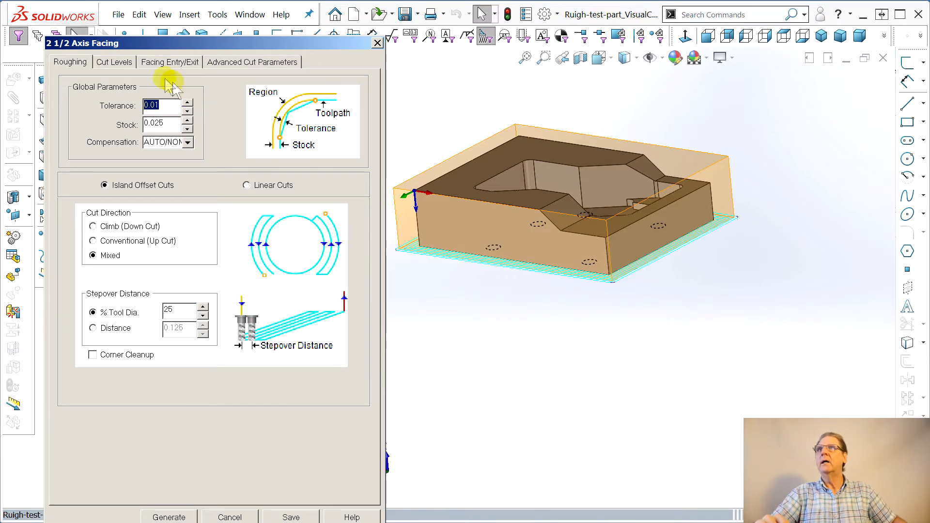
click(129, 65)
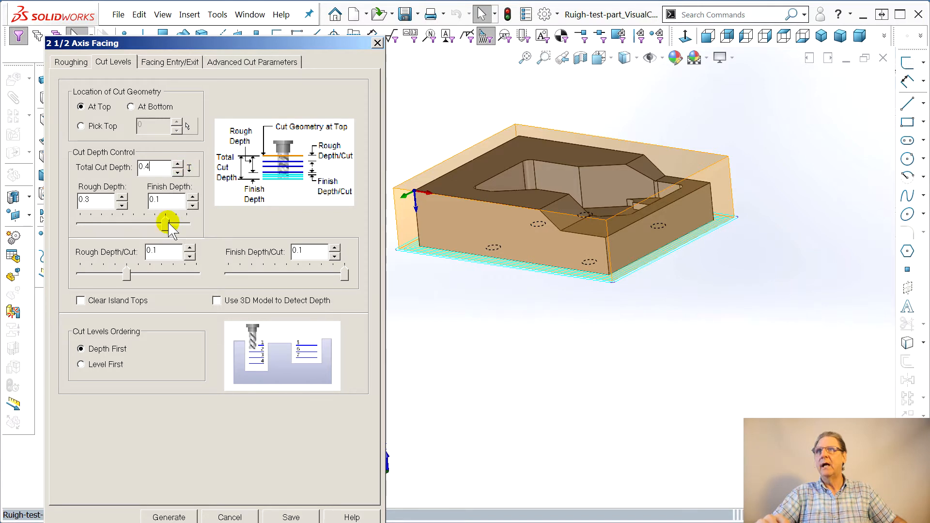
drag(167, 223, 141, 224)
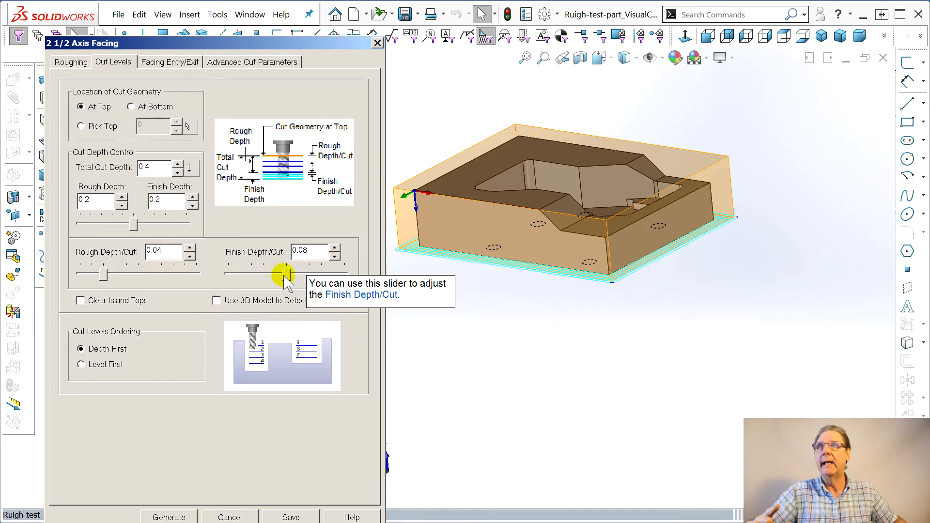
drag(332, 272, 342, 273)
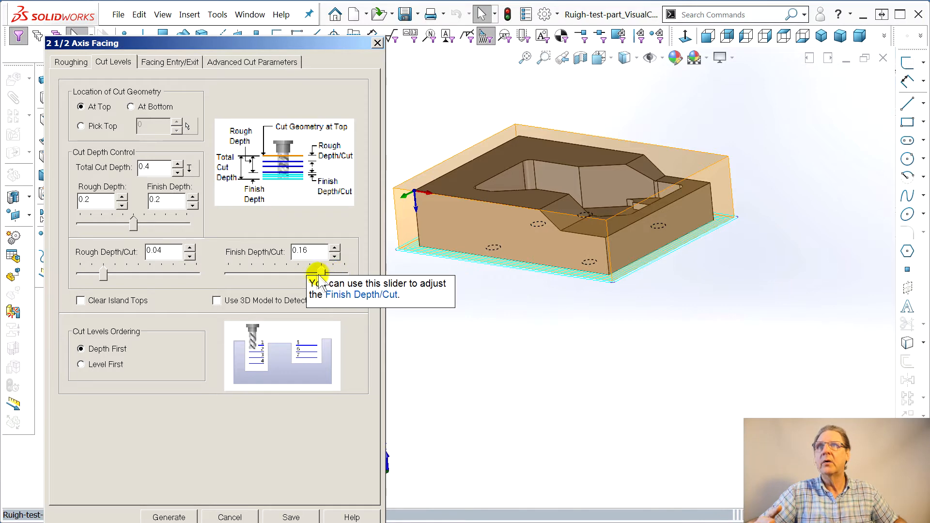
drag(103, 274, 139, 274)
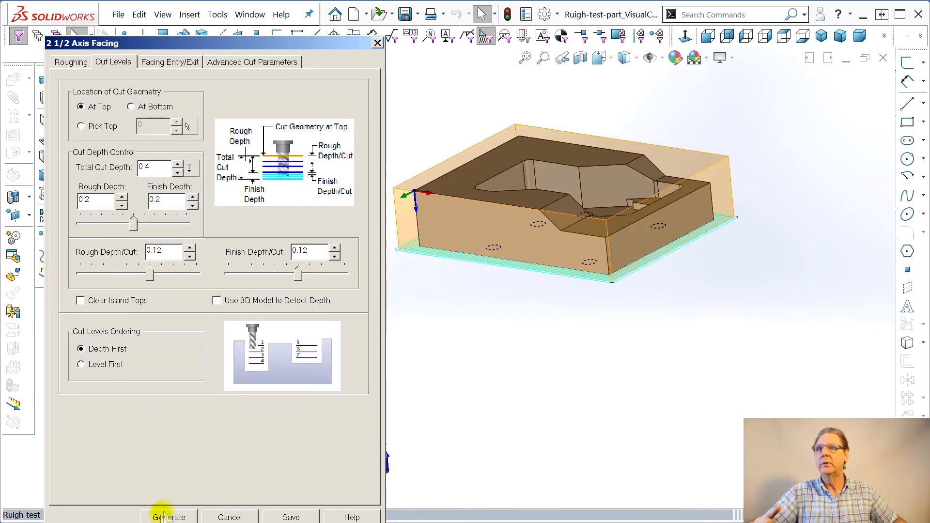
click(162, 518)
middle_drag(647, 336, 630, 270)
key(Escape)
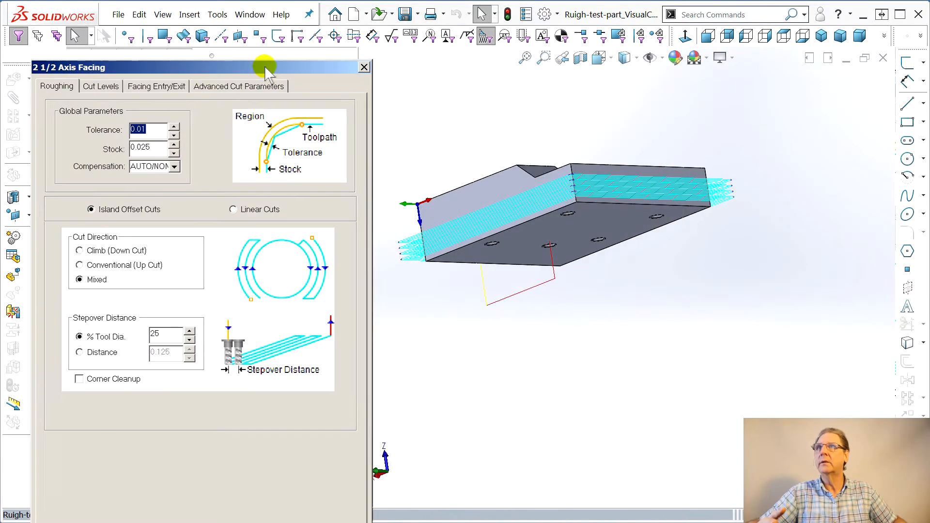
Set the Setup 2 facing cut geometry location to At Bottom and regenerate the toolpath
click(99, 87)
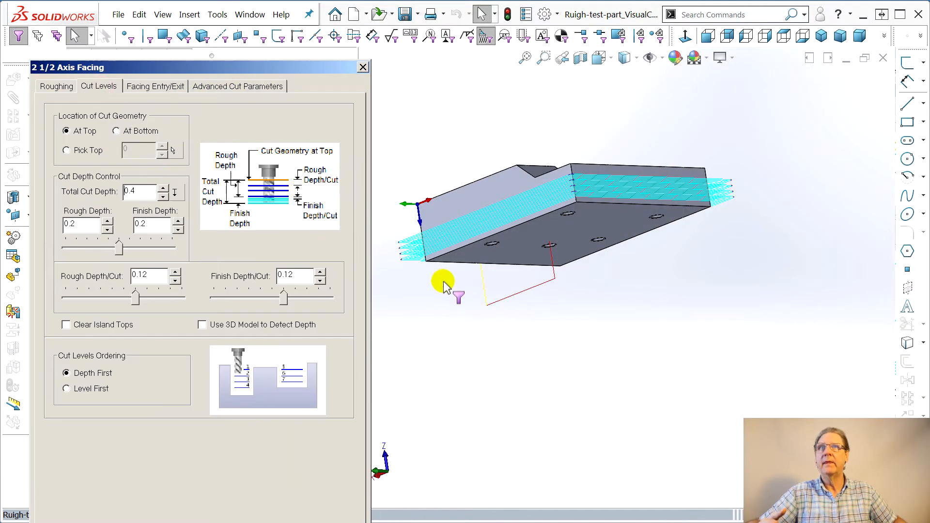
middle_drag(478, 318, 483, 133)
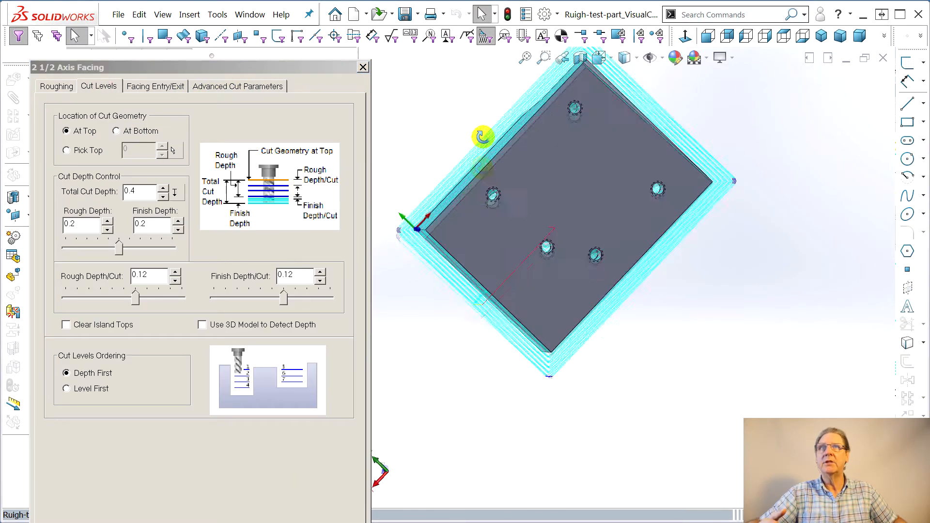
click(115, 131)
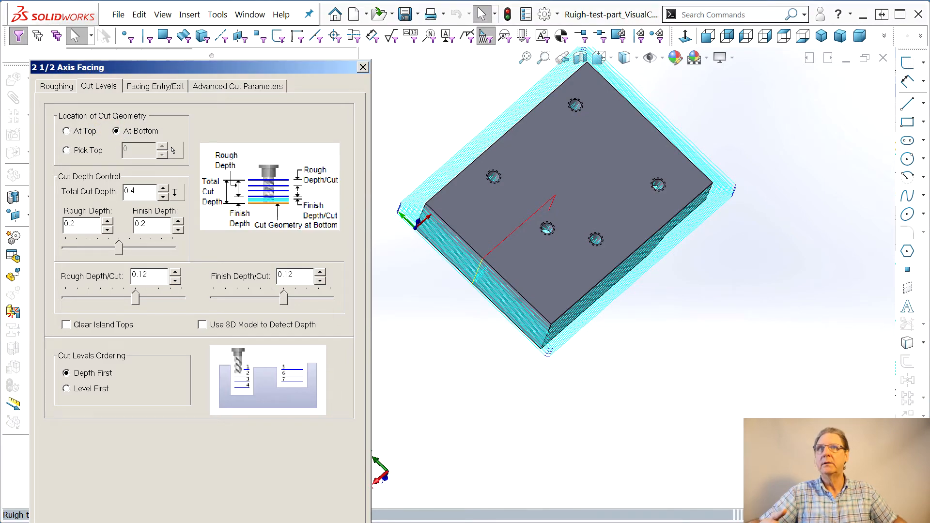
key(Return)
middle_drag(465, 478, 517, 338)
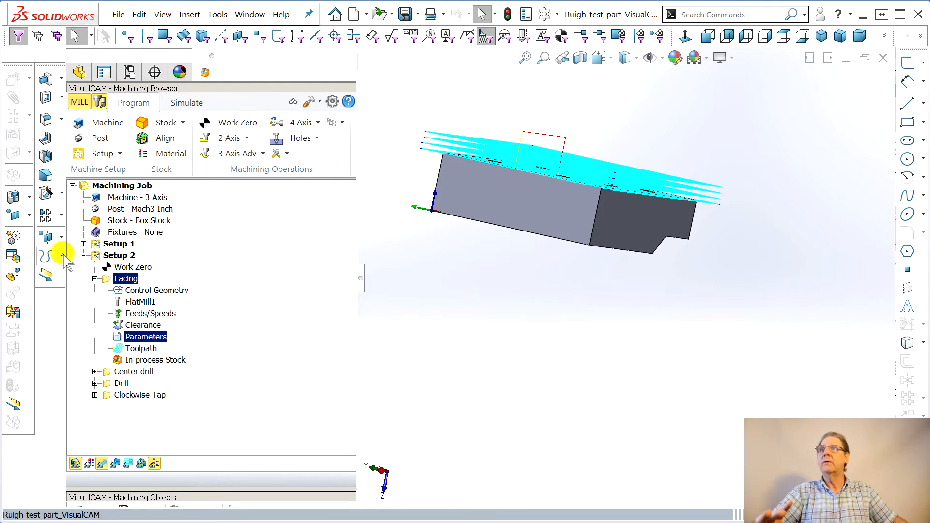
Inspect Setup 1's work zero and facing toolpath on the top of the part from different angles
click(84, 244)
click(83, 279)
middle_drag(601, 310, 698, 388)
middle_drag(664, 331, 602, 447)
click(121, 245)
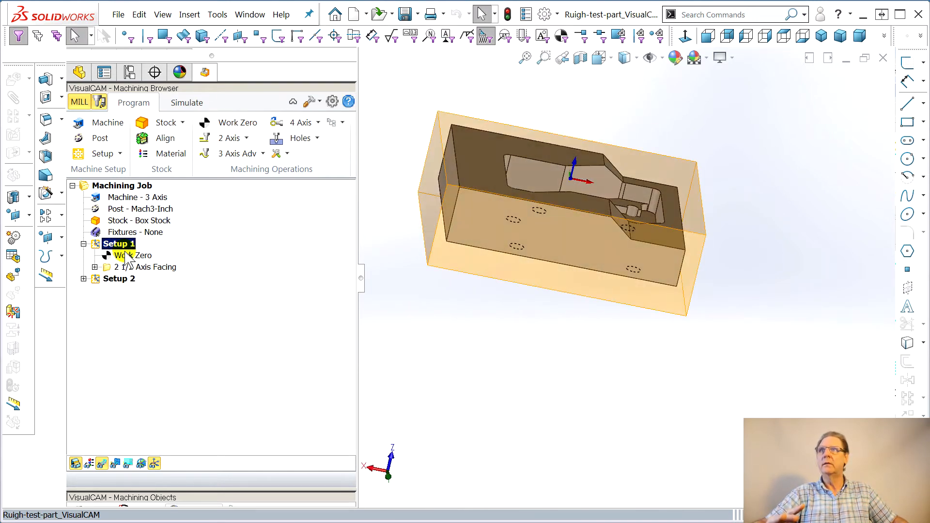
click(127, 257)
click(143, 267)
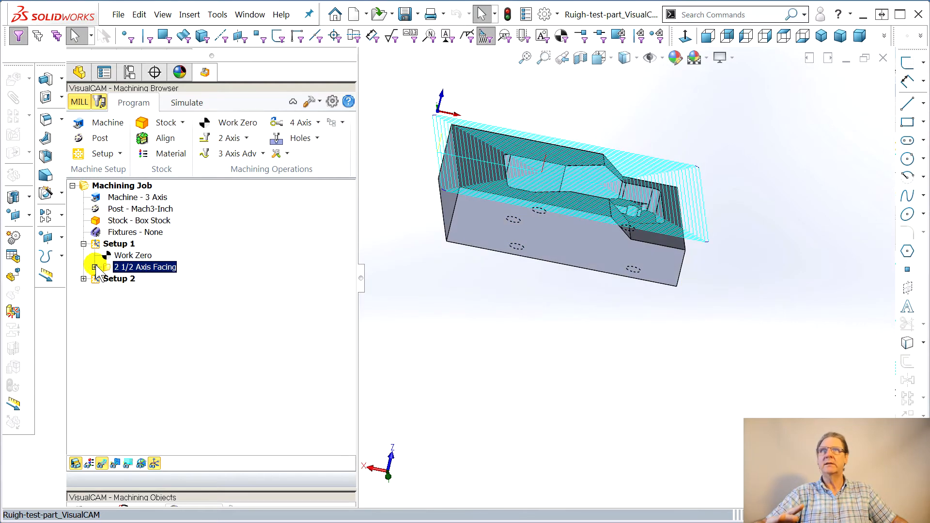
middle_drag(565, 304, 459, 382)
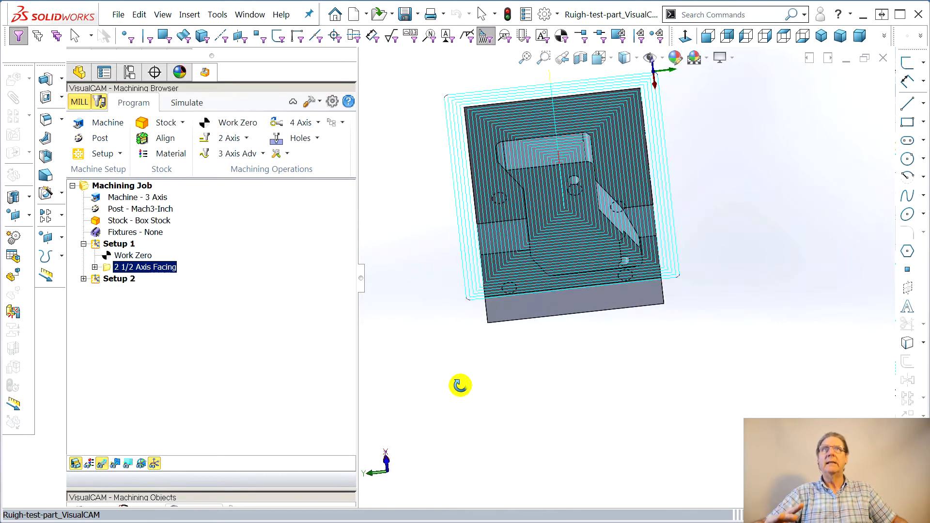
scroll(623, 194, down, 3)
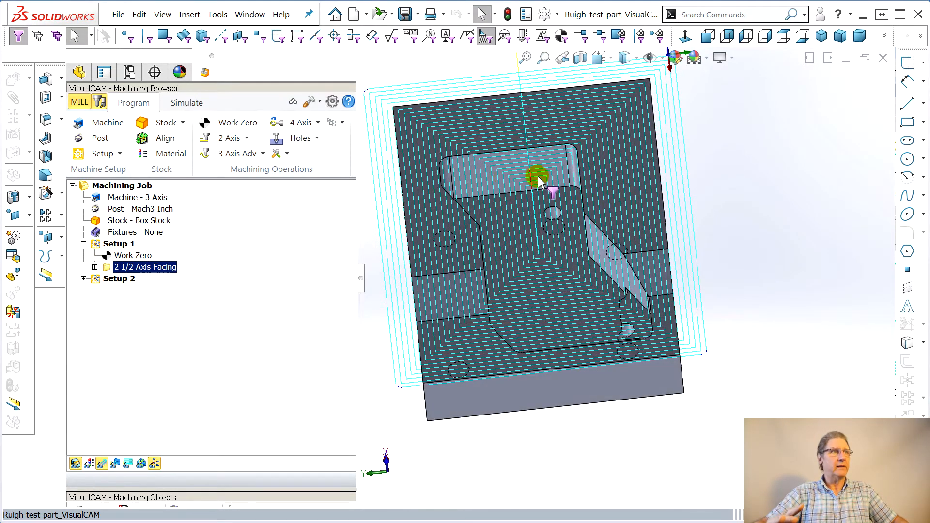
scroll(542, 144, down, 3)
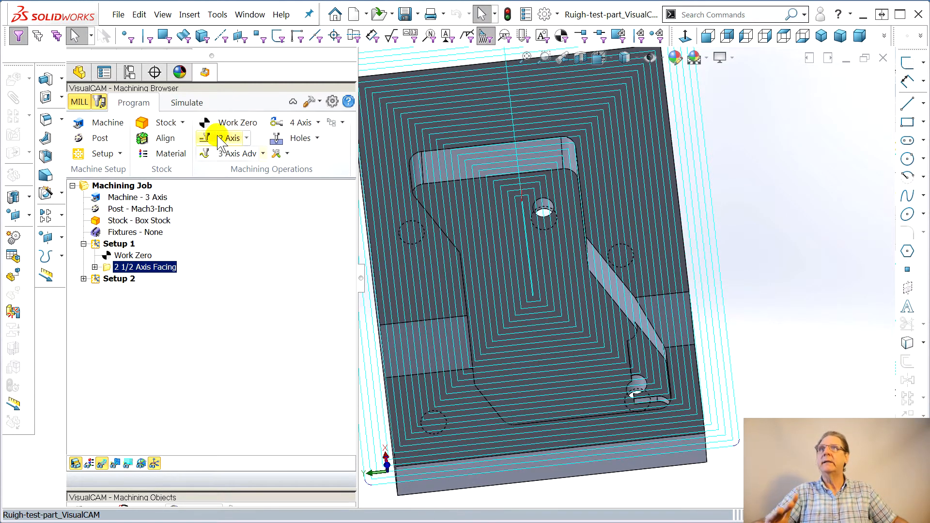
Start a 2½ Axis Pocketing operation and select the pocket's boundary edges as part regions using tangency selection
click(247, 139)
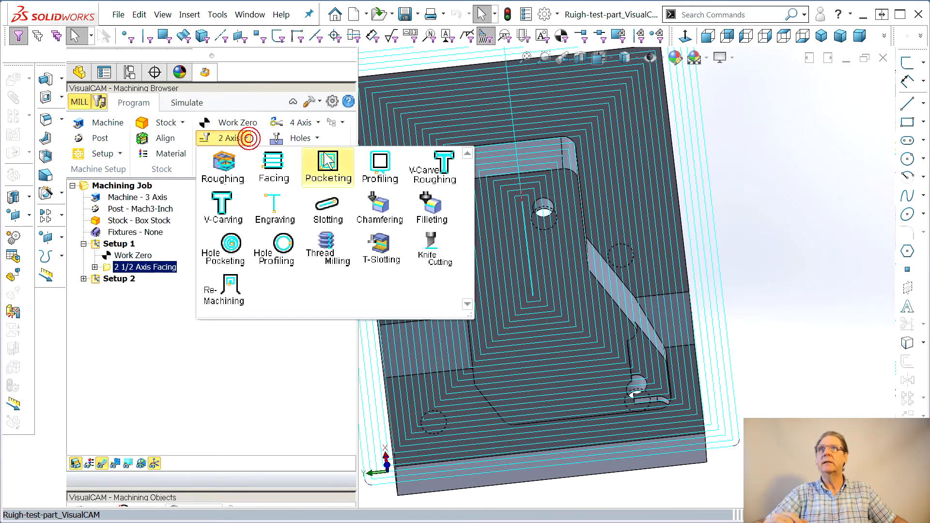
click(324, 165)
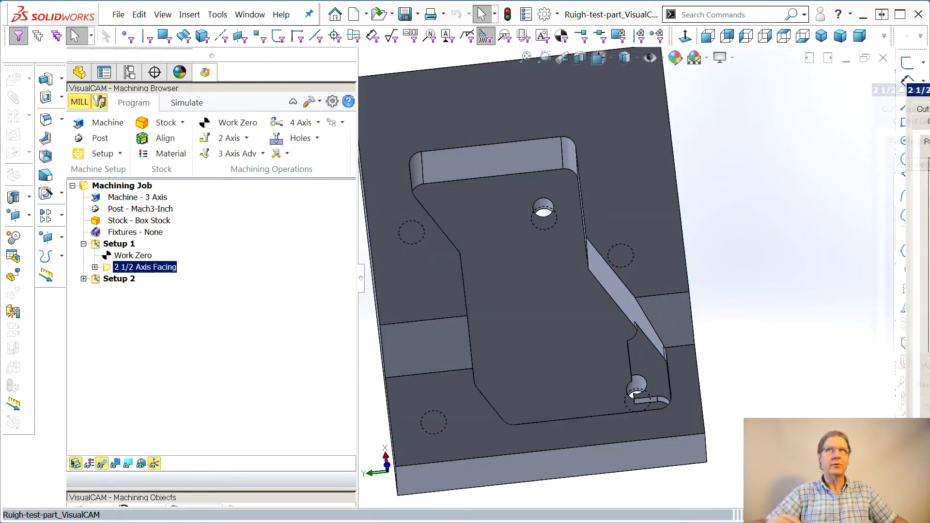
drag(235, 62, 191, 45)
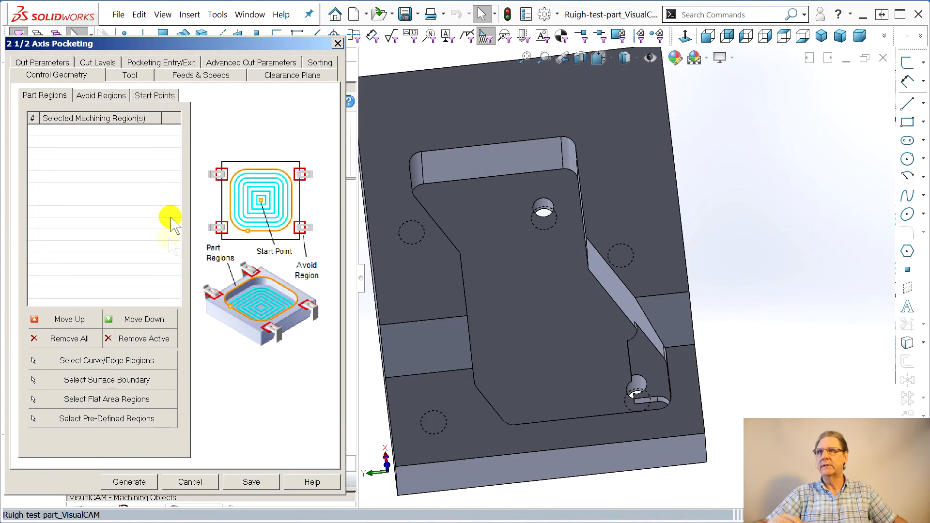
click(83, 366)
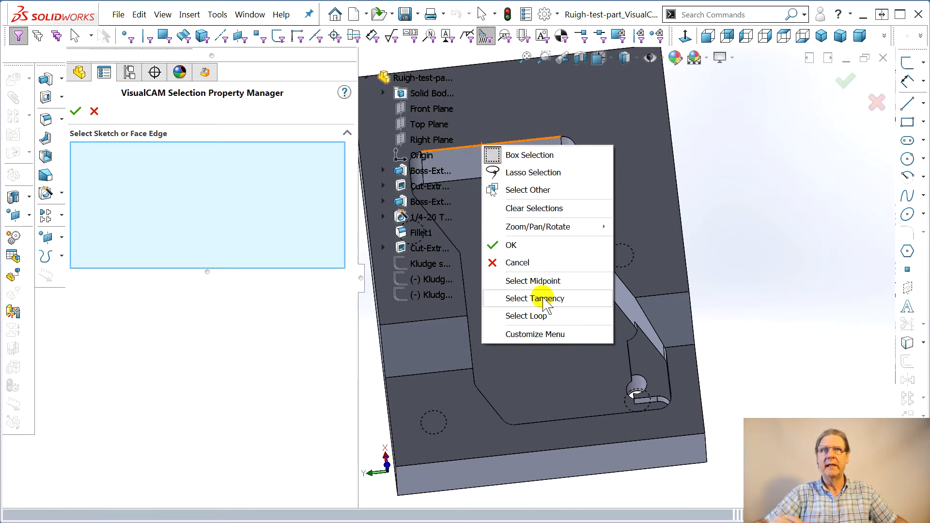
click(535, 299)
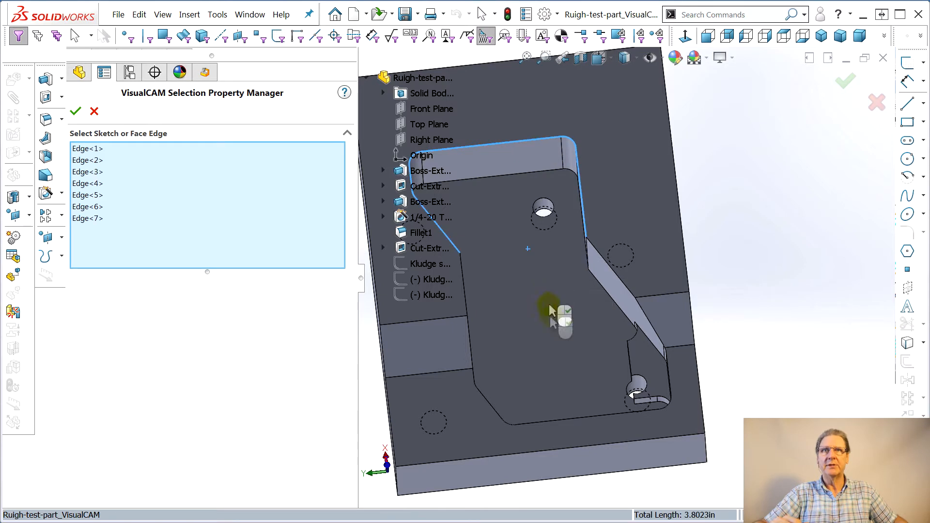
right_click(568, 422)
click(773, 141)
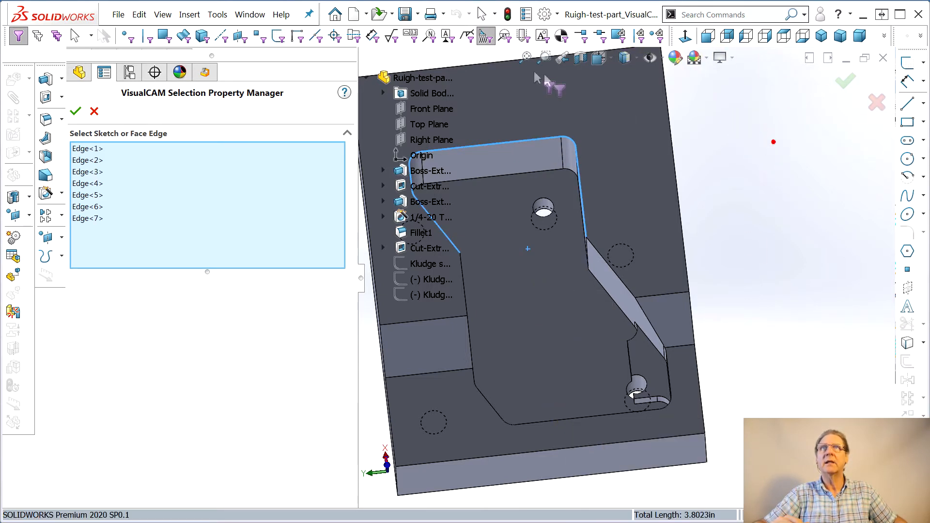
click(489, 37)
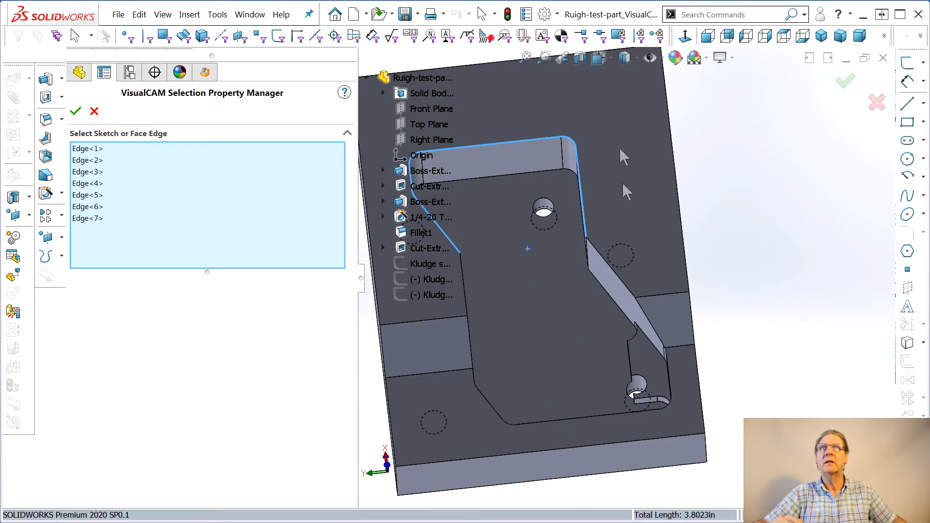
right_click(587, 426)
click(650, 372)
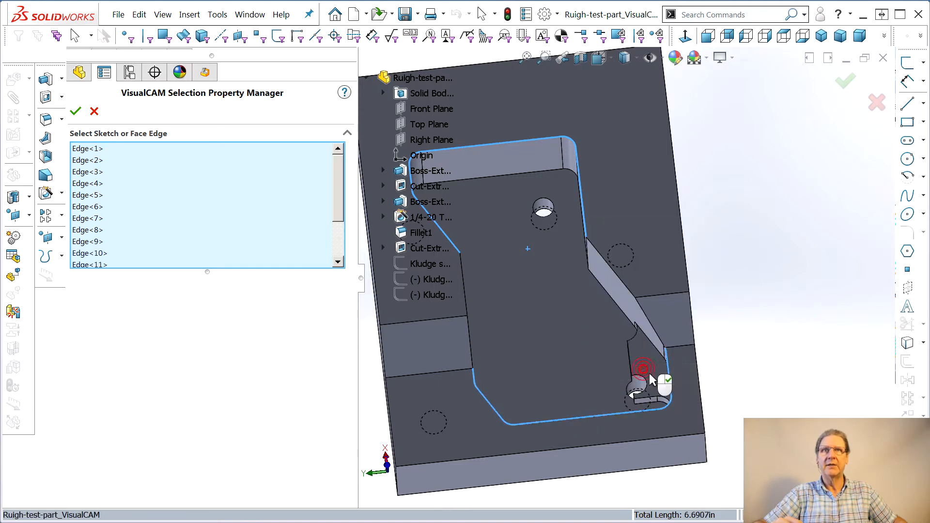
click(614, 266)
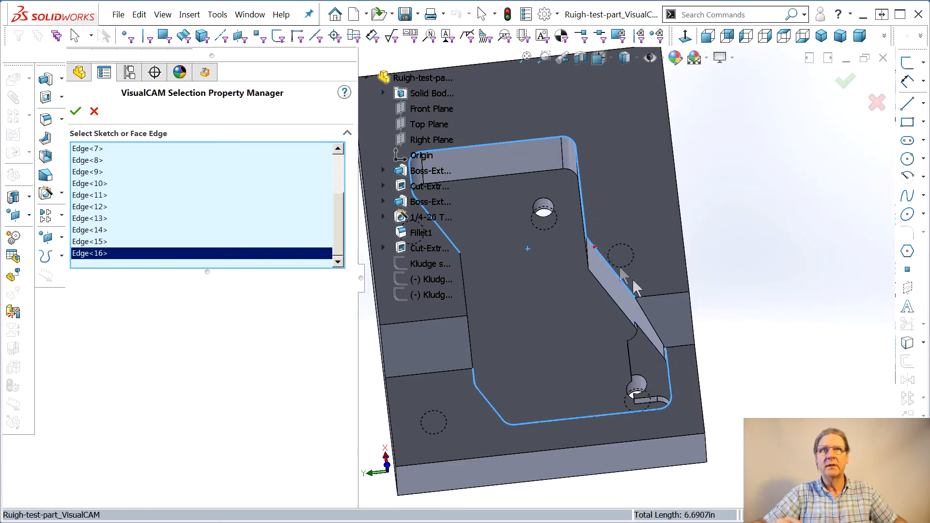
Add the remaining boundary edges along the slanted wall to the selection and confirm the pocket regions
scroll(650, 327, down, 5)
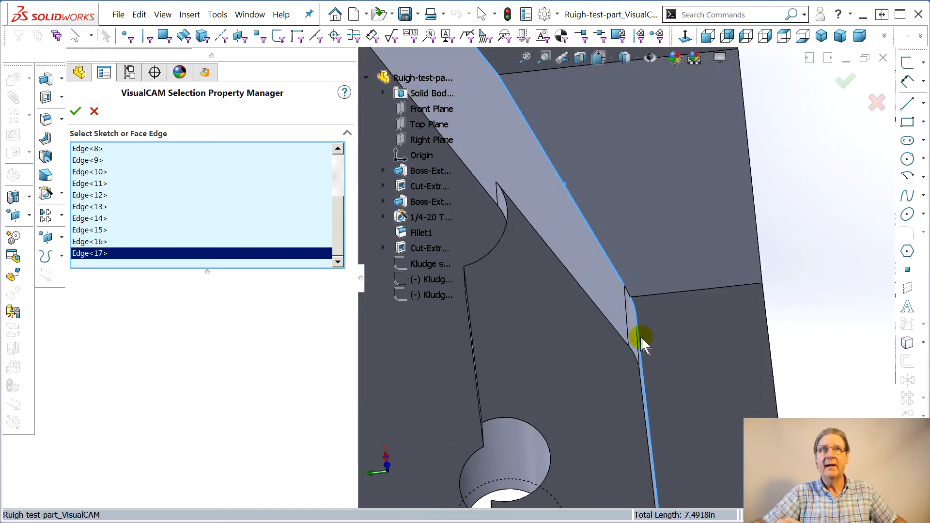
click(628, 297)
scroll(354, 270, up, 8)
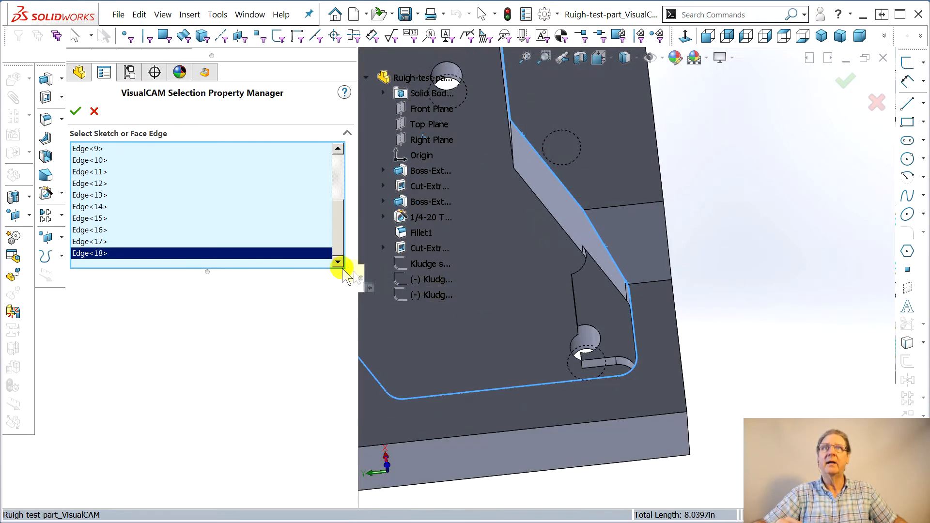
middle_drag(550, 257, 504, 256)
click(498, 242)
click(504, 293)
middle_drag(589, 208, 536, 253)
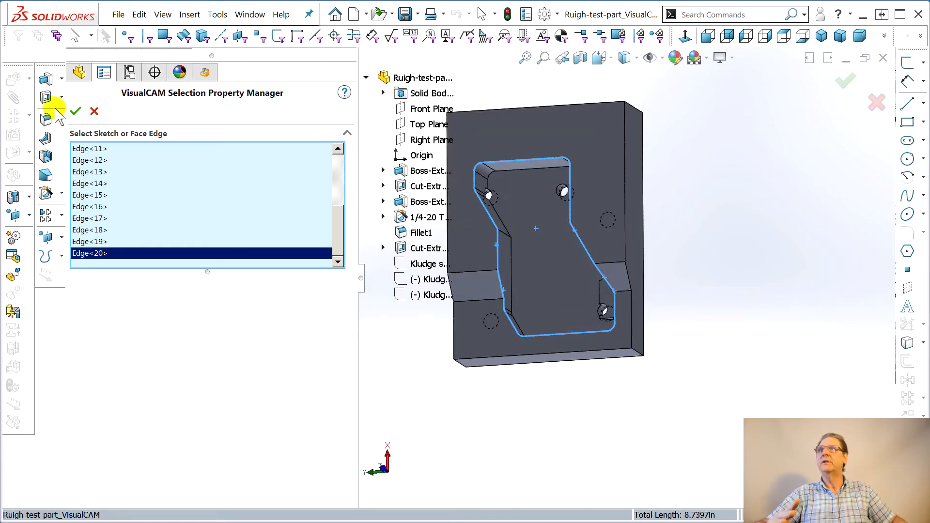
click(75, 111)
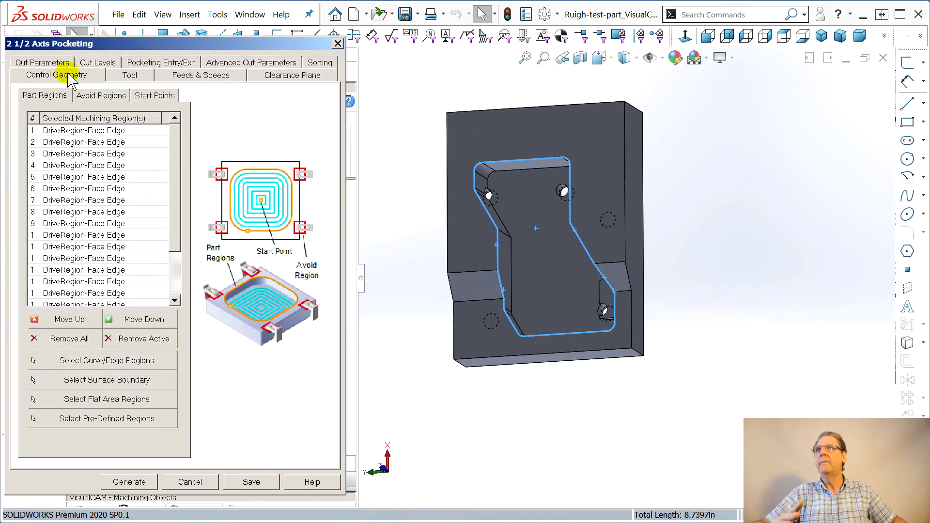
Check the pocketing tool, FlatMill1, then open the Tolerance value in the cut parameters for editing
click(128, 76)
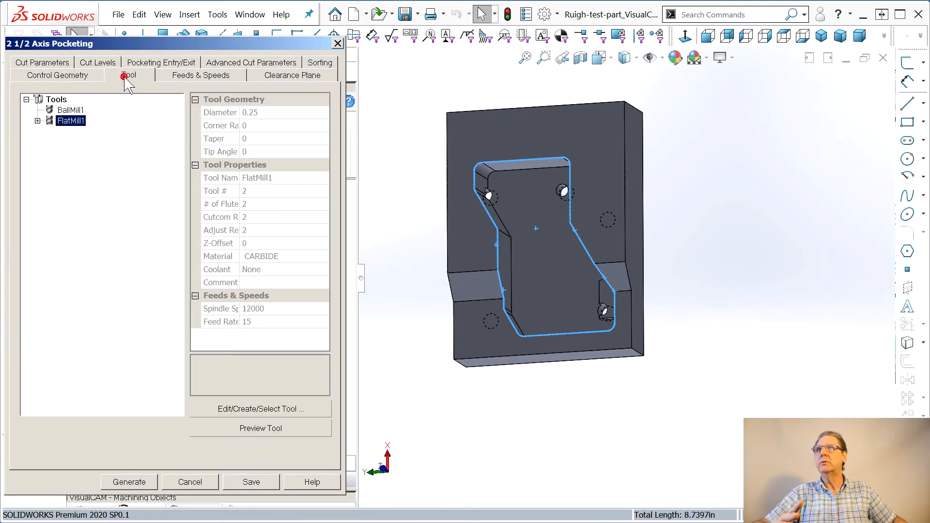
click(42, 62)
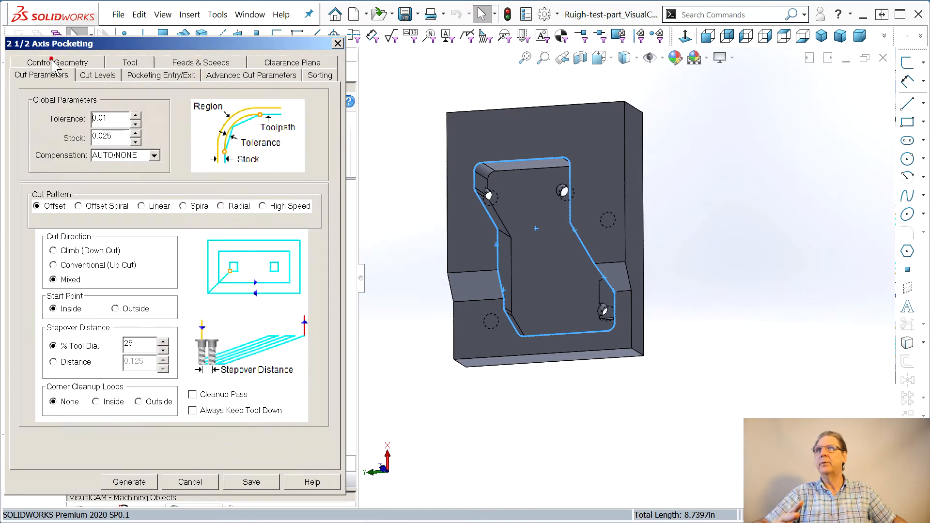
double_click(101, 119)
mouse_move(106, 117)
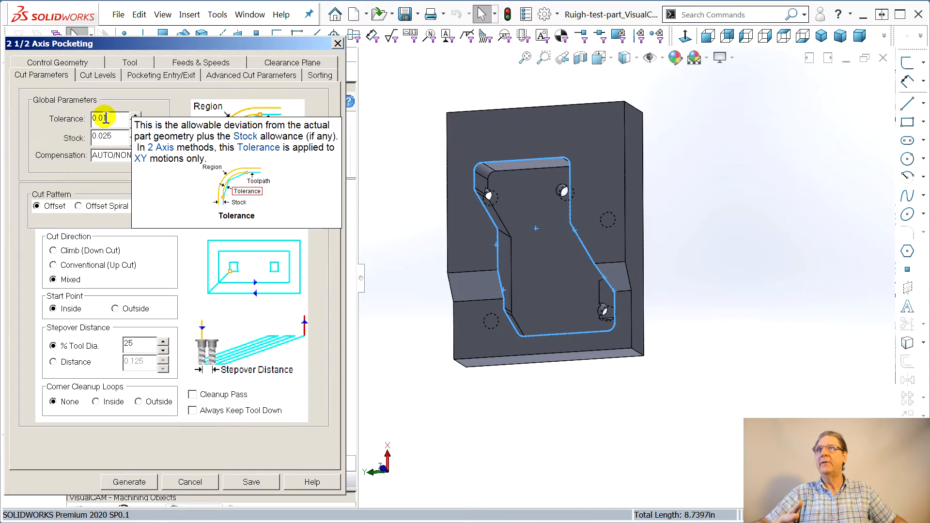
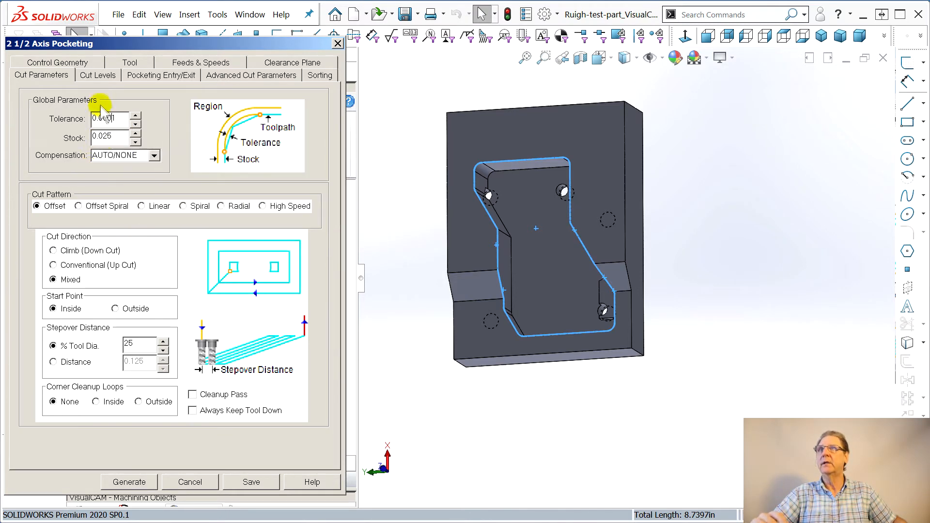
Set the pocket's total cut depth by picking its top and bottom points on the model
click(98, 75)
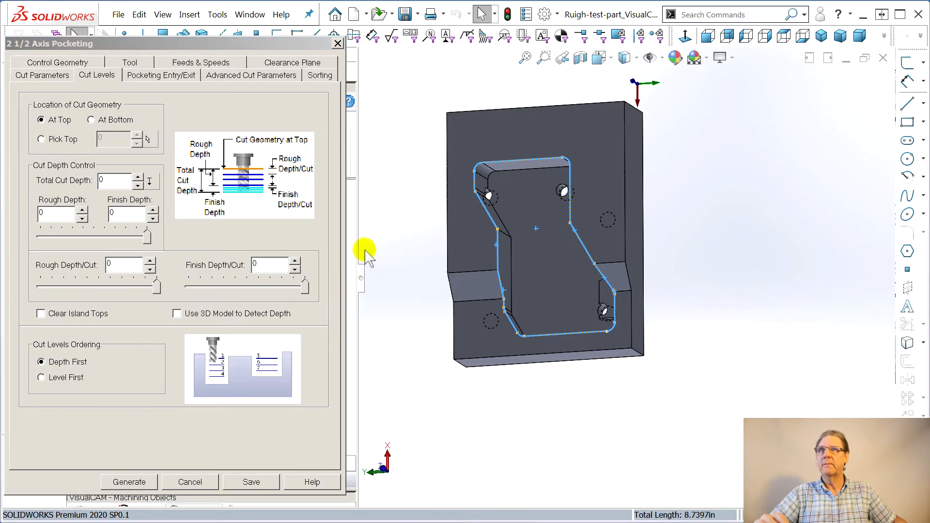
click(150, 181)
middle_drag(484, 349, 550, 322)
scroll(590, 232, down, 5)
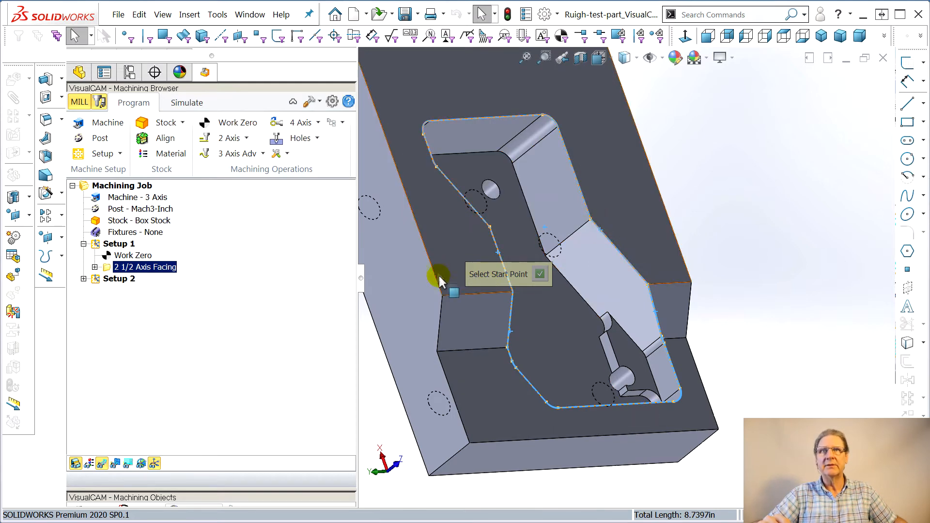
click(591, 221)
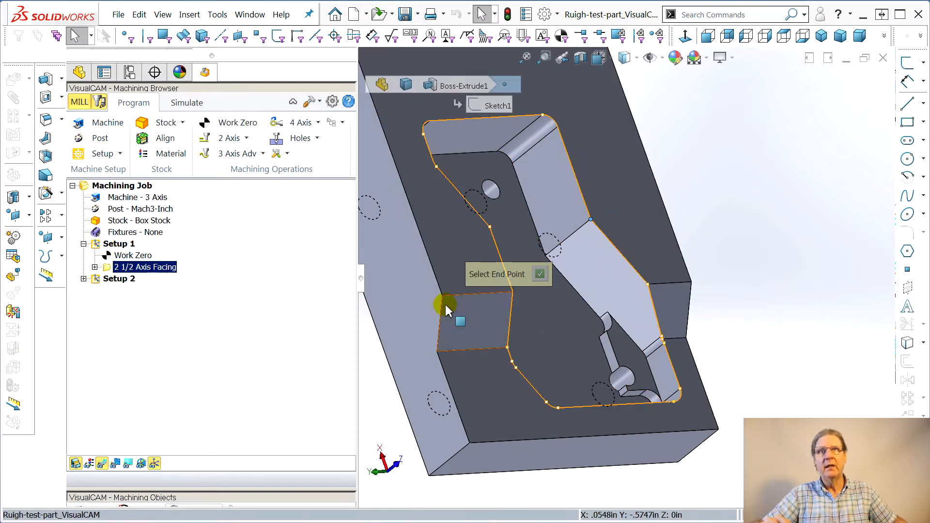
click(607, 330)
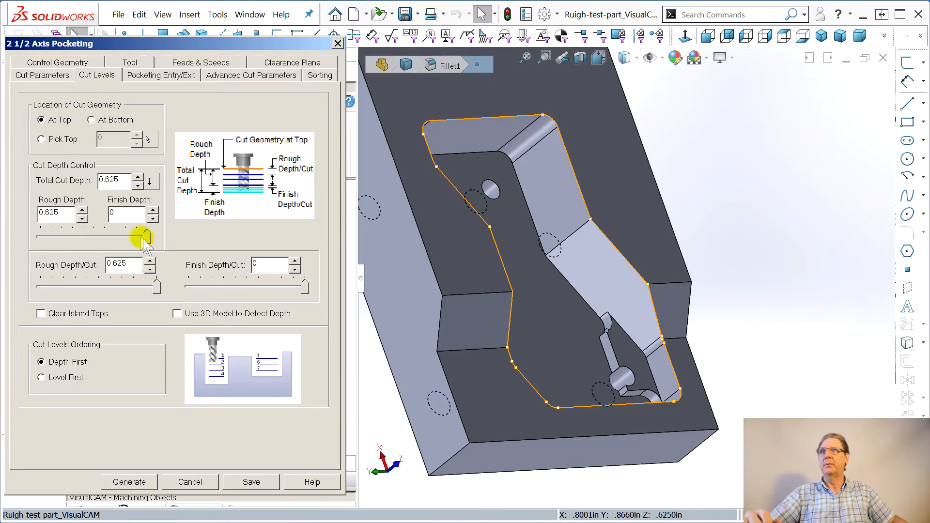
Split the depth into 0.3125 rough and 0.3125 finish, with 0.125 rough and finish depth per cut
drag(147, 235, 94, 236)
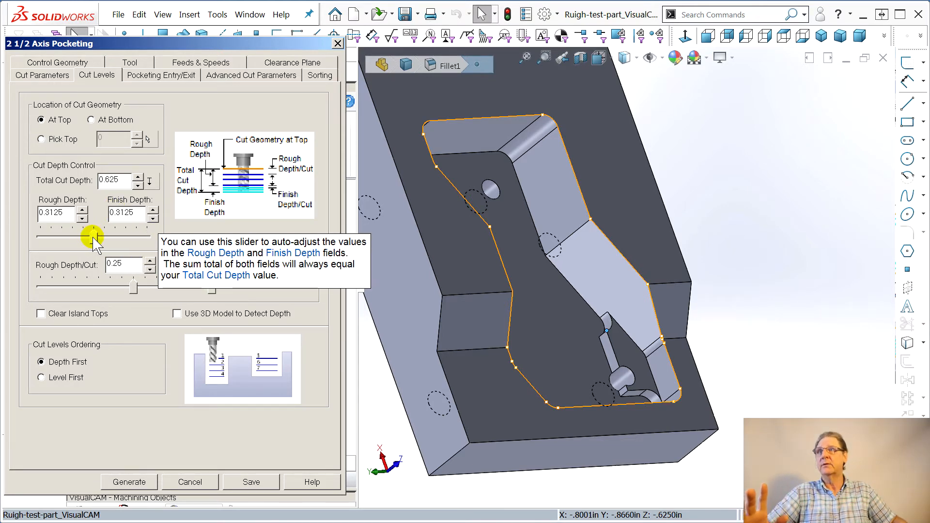
drag(134, 286, 77, 288)
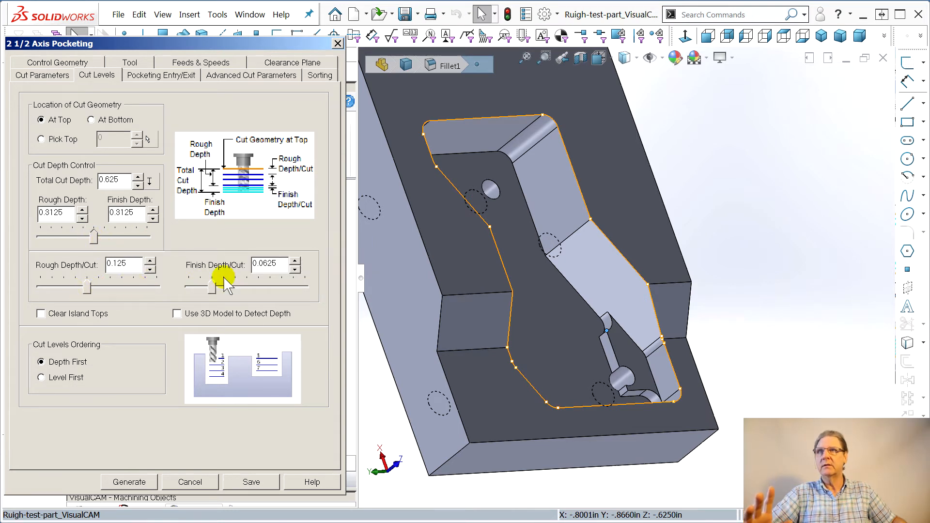
drag(219, 286, 231, 287)
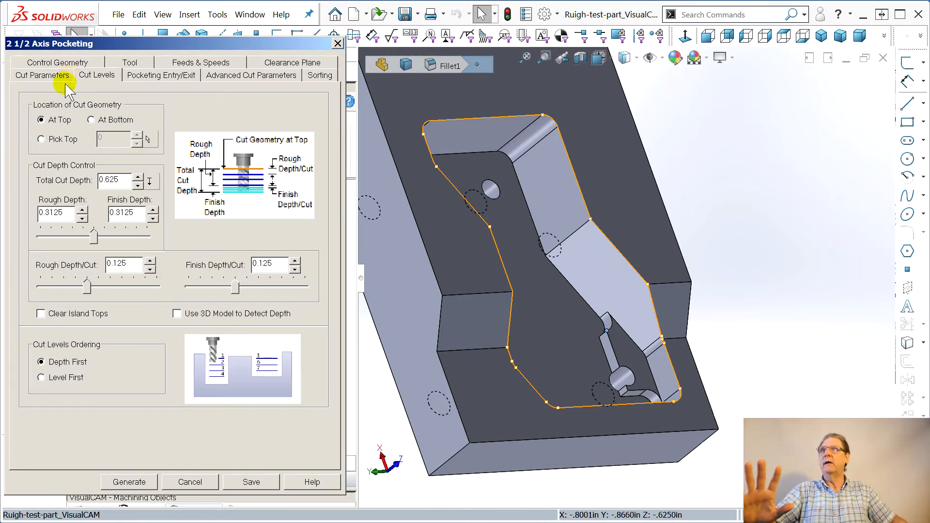
Set the pocketing stock to 0.001 and generate the pocketing toolpath
click(48, 76)
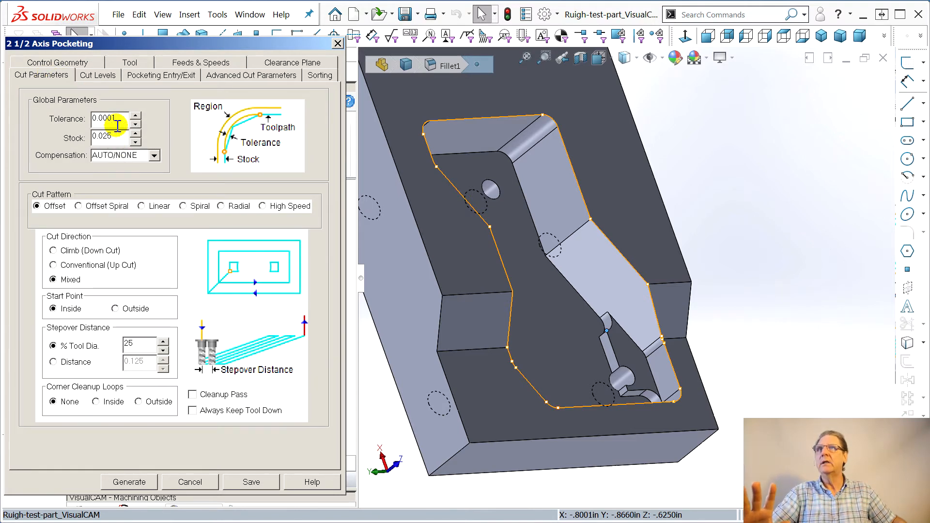
middle_drag(486, 192, 462, 234)
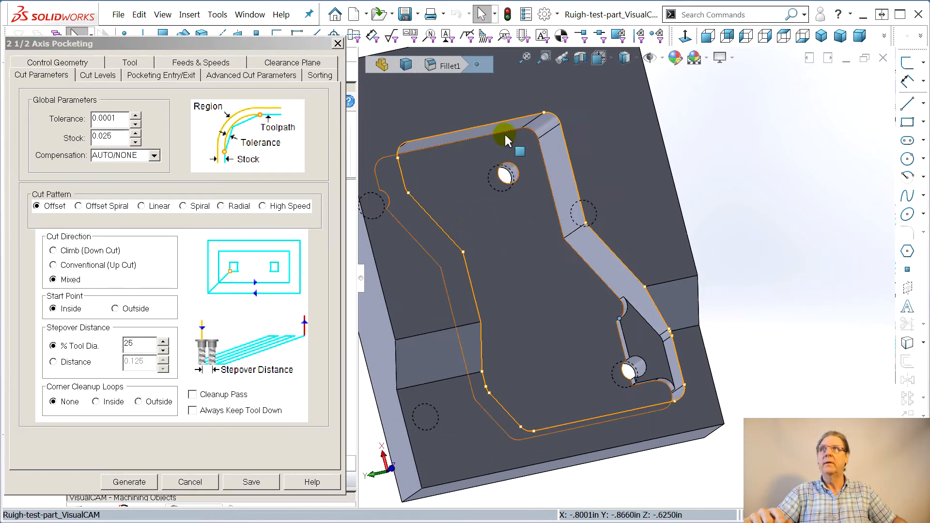
click(104, 136)
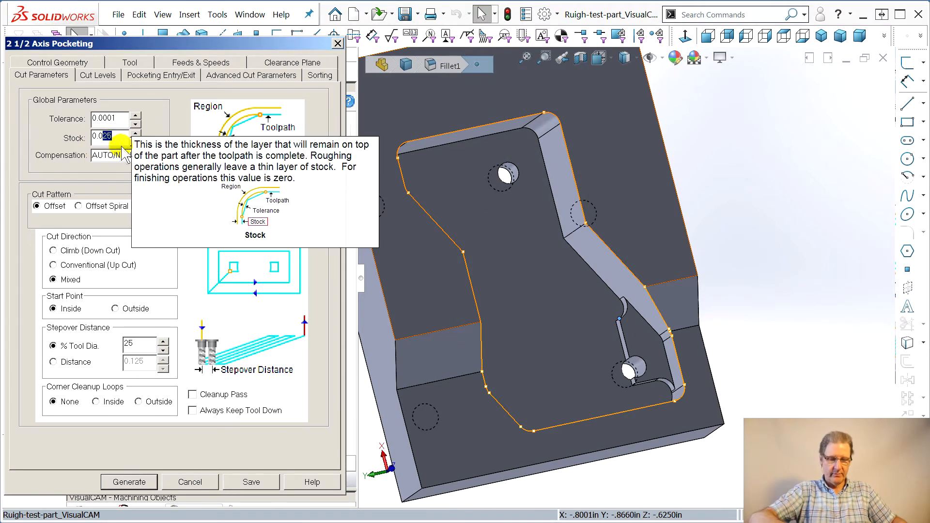
text(01)
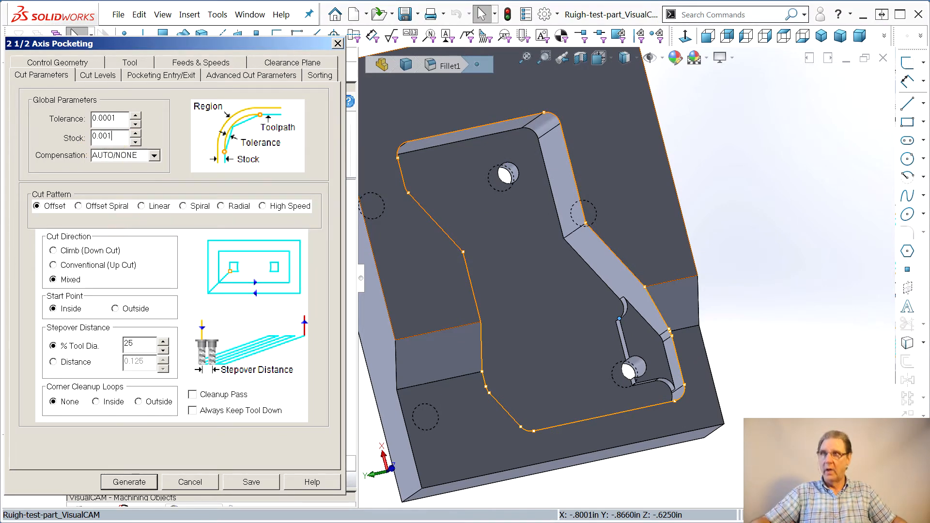
click(129, 482)
Inspect the generated pocketing toolpath closely at the filleted corner of the pocket wall
middle_drag(410, 359, 394, 267)
scroll(528, 230, down, 4)
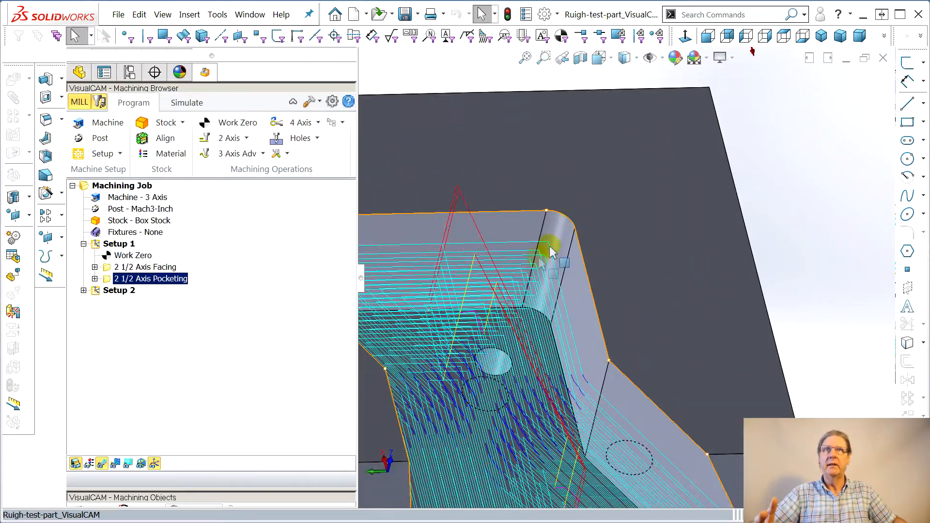
scroll(550, 247, down, 8)
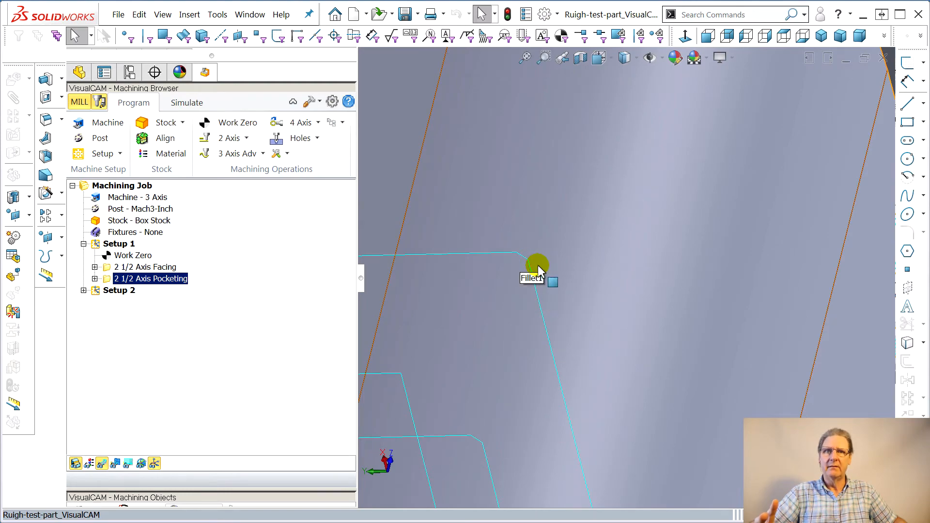
scroll(539, 268, up, 6)
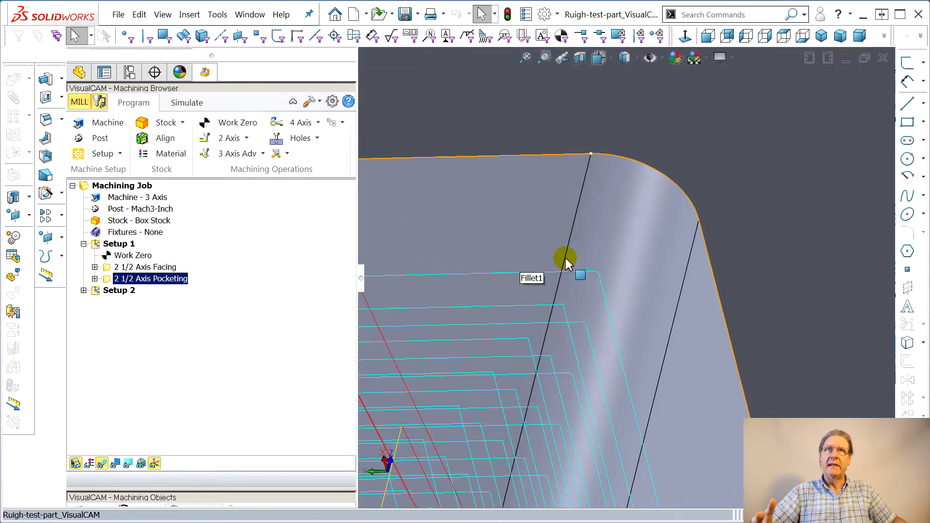
scroll(571, 305, up, 8)
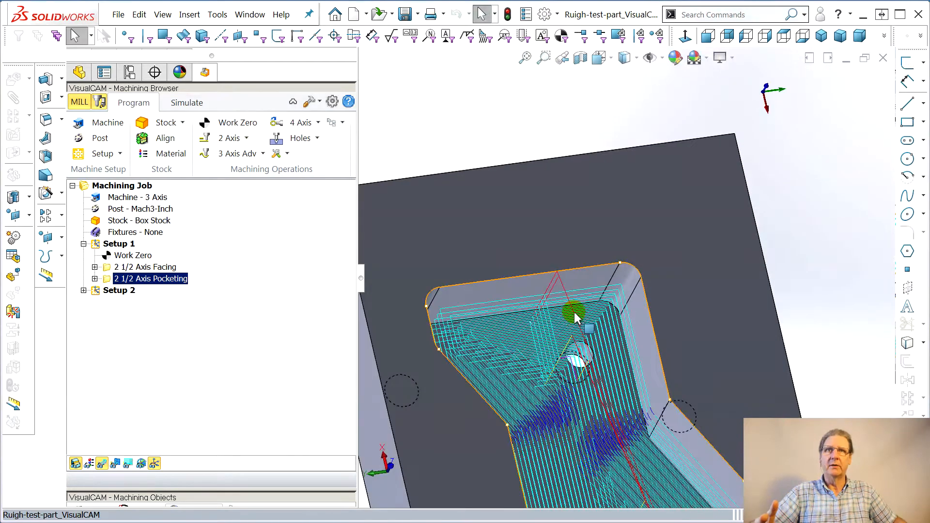
scroll(574, 313, down, 2)
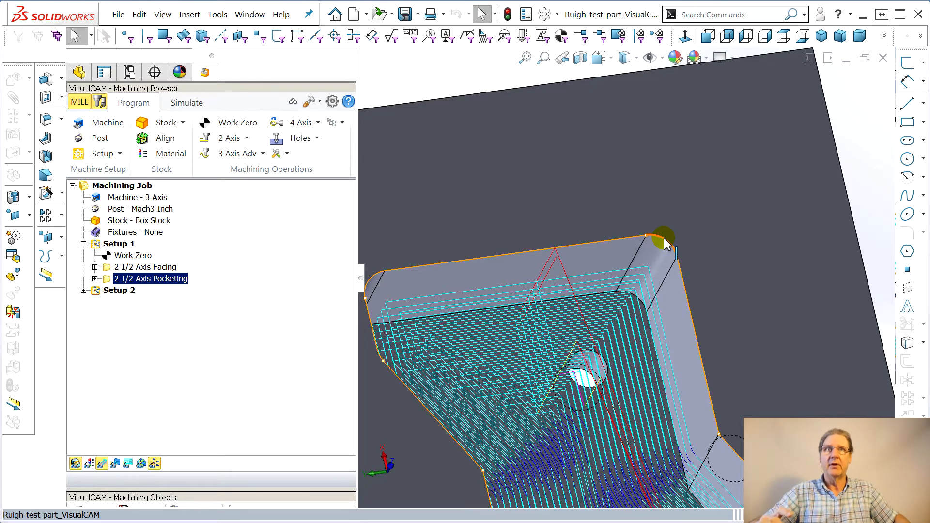
scroll(640, 269, down, 8)
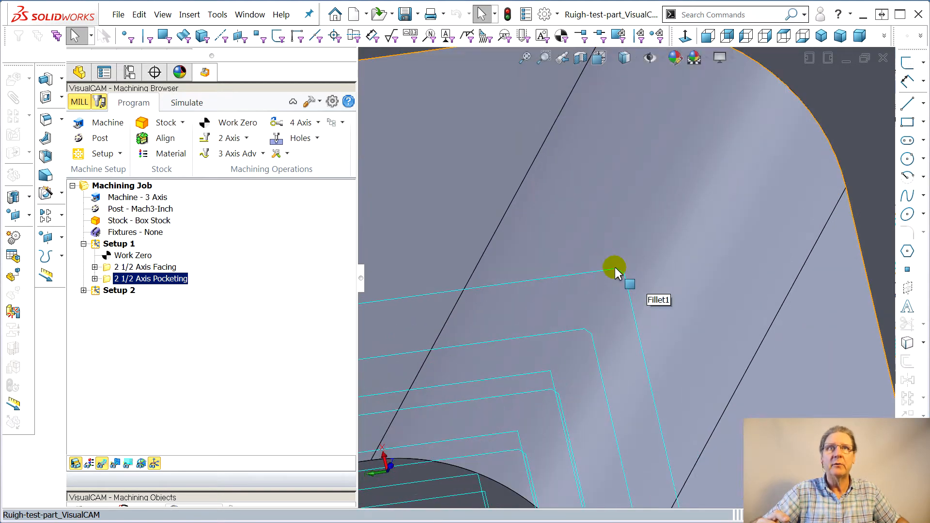
scroll(506, 301, up, 5)
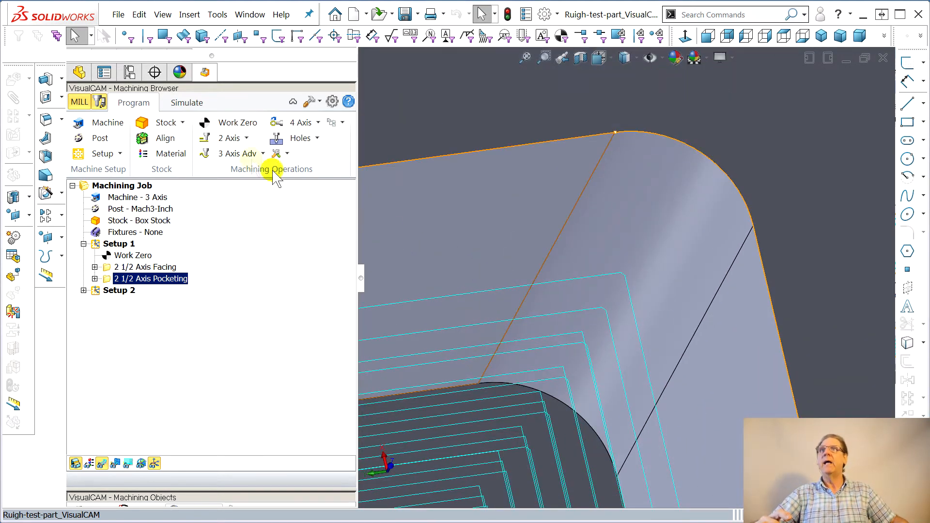
Simulate the machining to the end and compare the simulated stock against the part
click(187, 103)
click(253, 139)
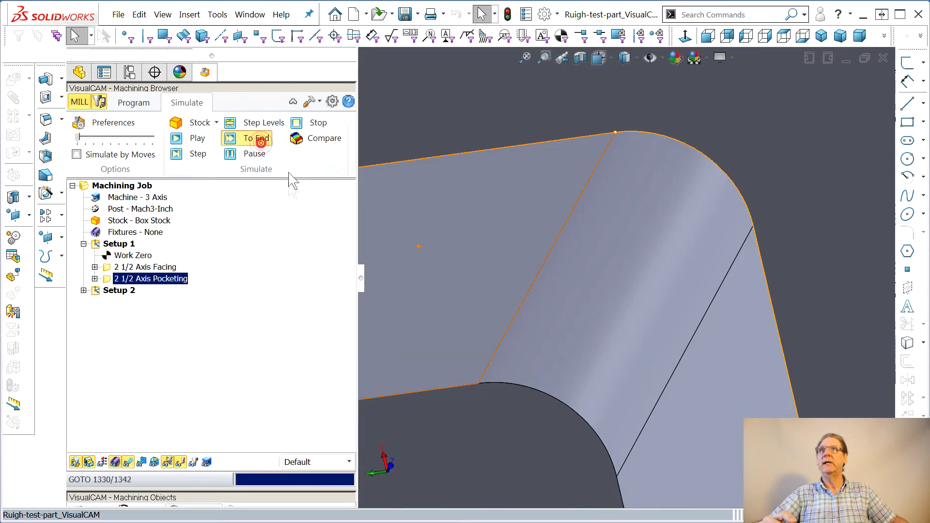
click(322, 140)
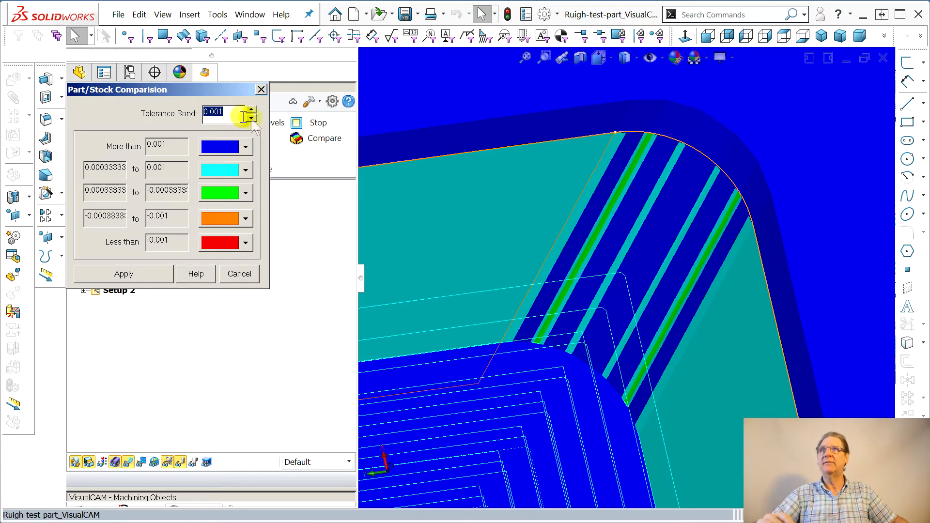
click(261, 89)
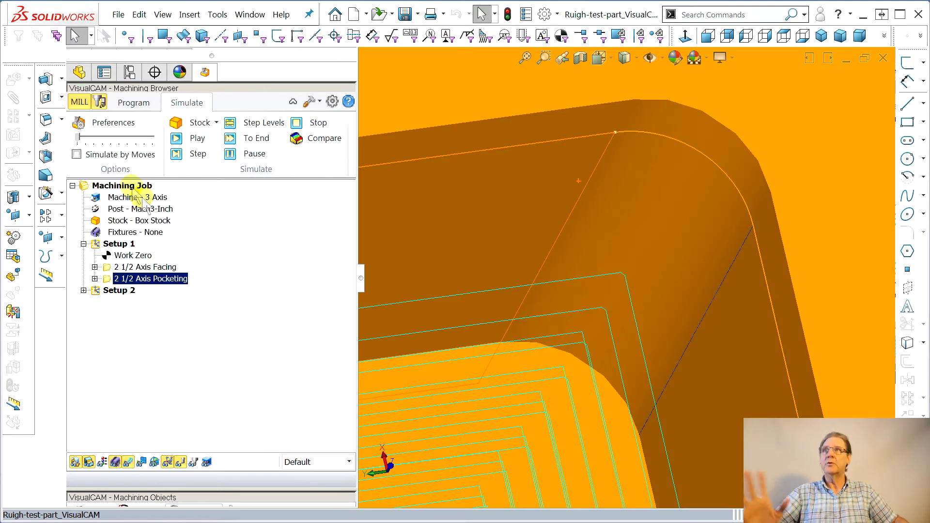
Rename the facing operation in Setup 1 to Facing
click(95, 279)
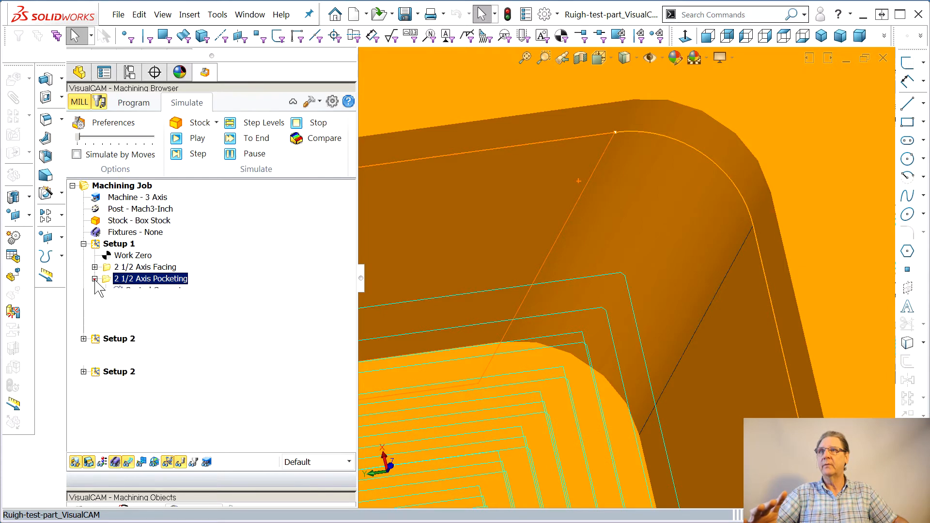
click(145, 267)
click(146, 267)
click(154, 267)
key(BackSpace)
click(145, 302)
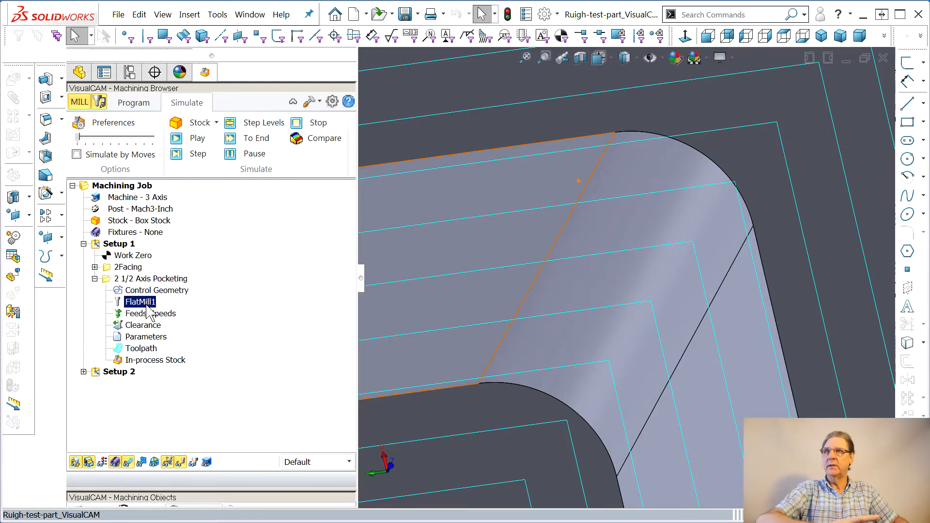
click(128, 267)
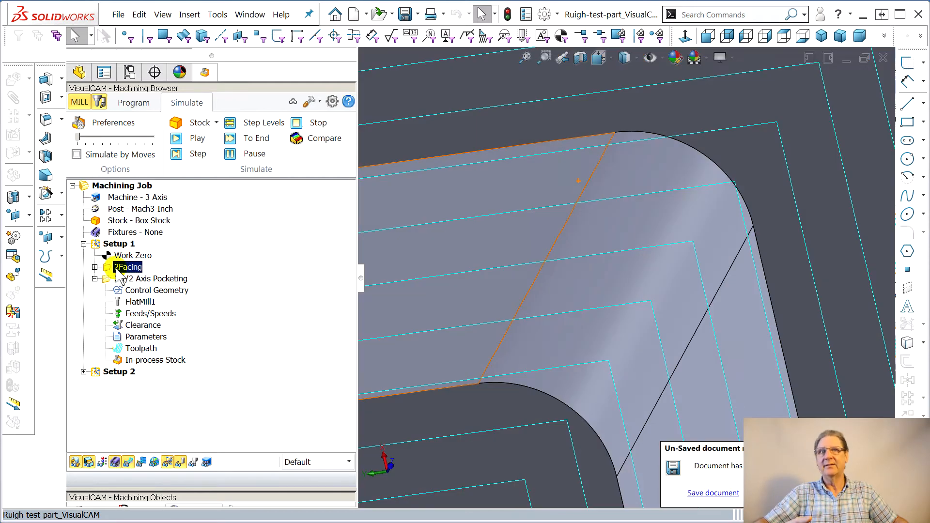
key(BackSpace)
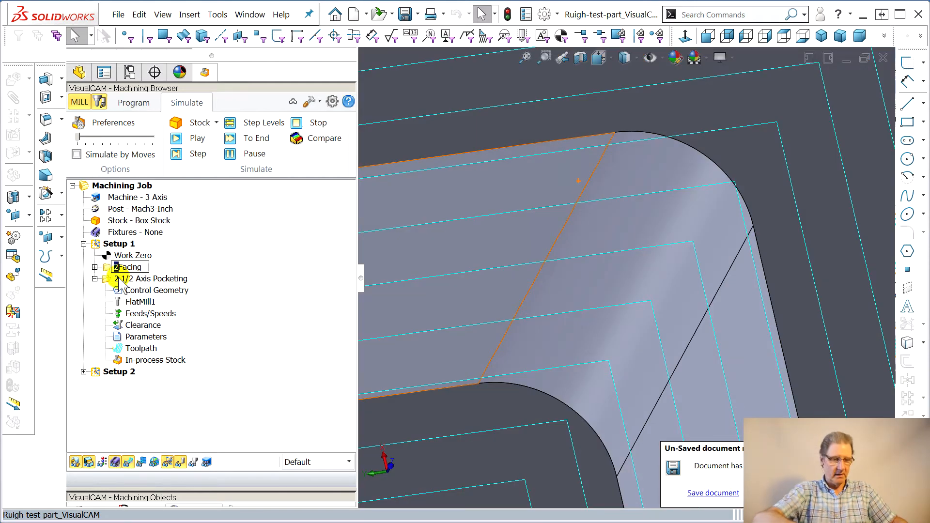
click(138, 302)
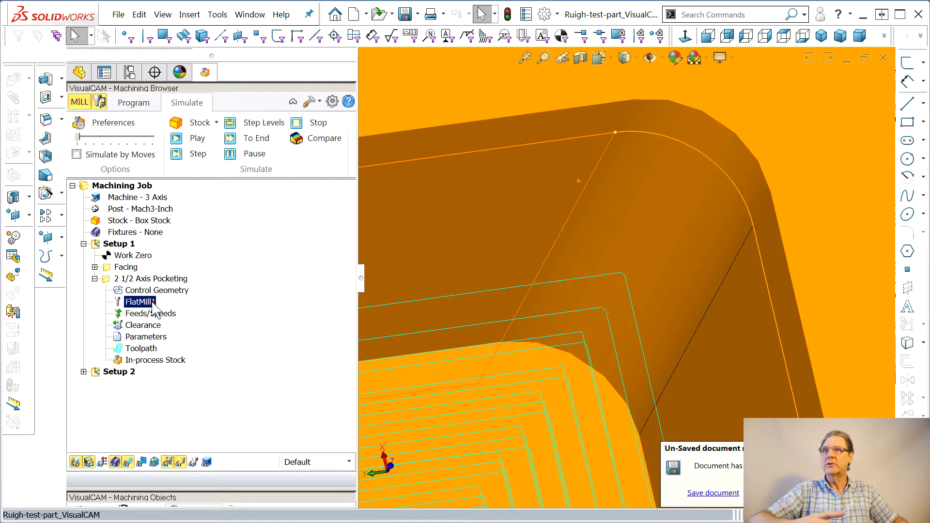
Rename the pocketing operation to Deep Pocket
click(136, 280)
drag(152, 279, 78, 274)
text(Deep)
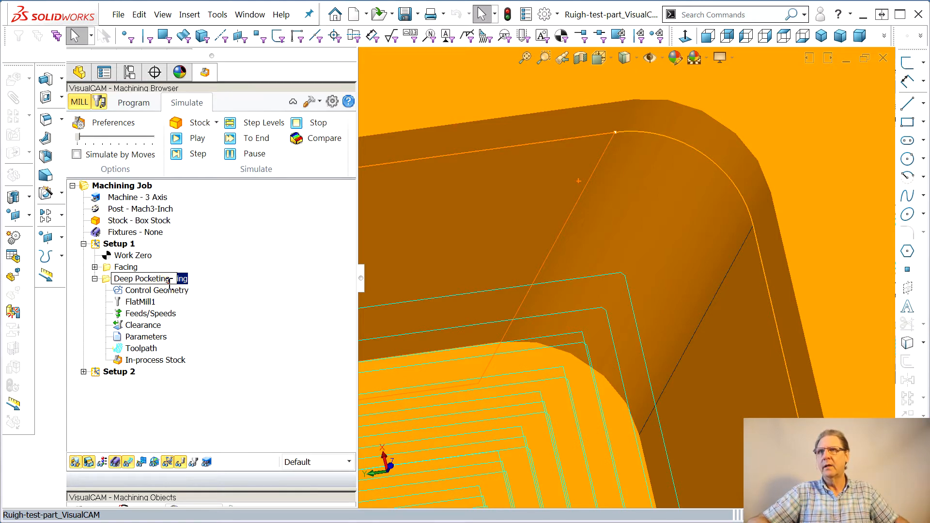
key(BackSpace)
key(Return)
Set the pocket's arc fitting tolerance to 0.0001 in its advanced cut parameters and regenerate the toolpath
click(130, 339)
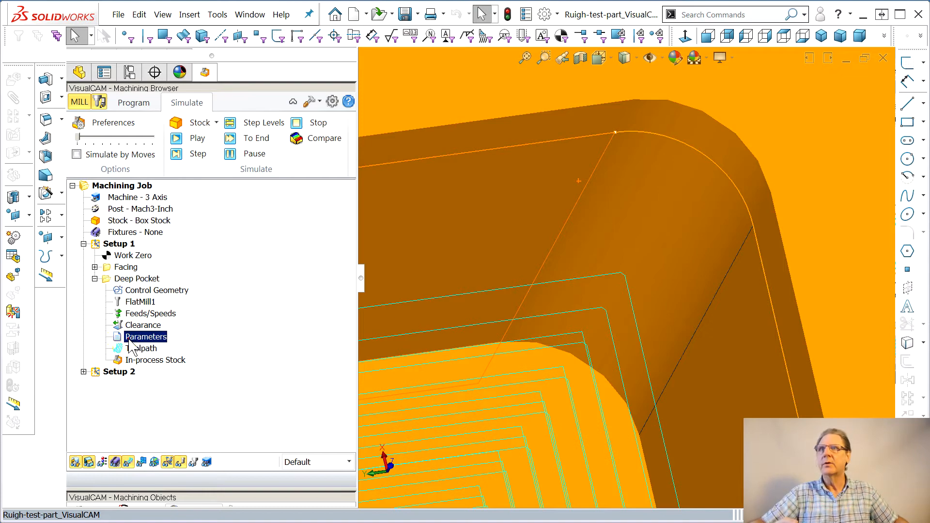
double_click(130, 339)
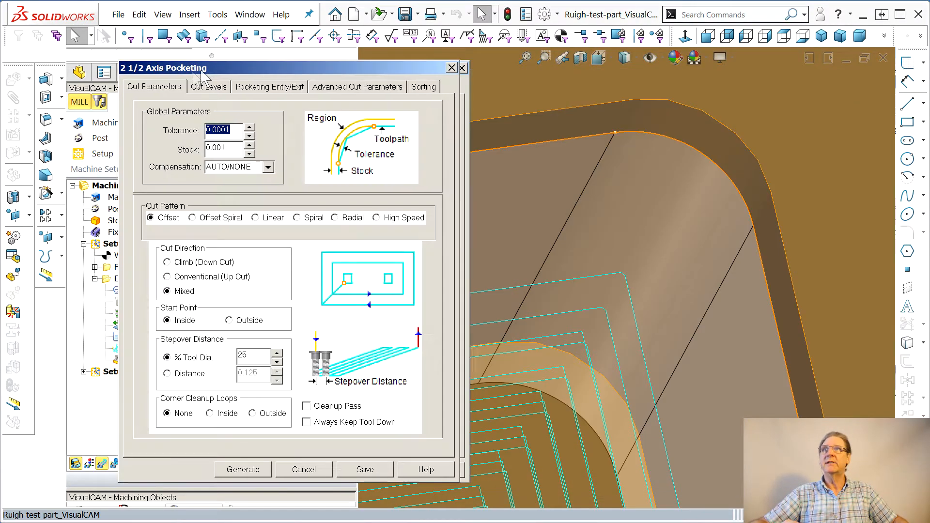
drag(203, 75, 104, 77)
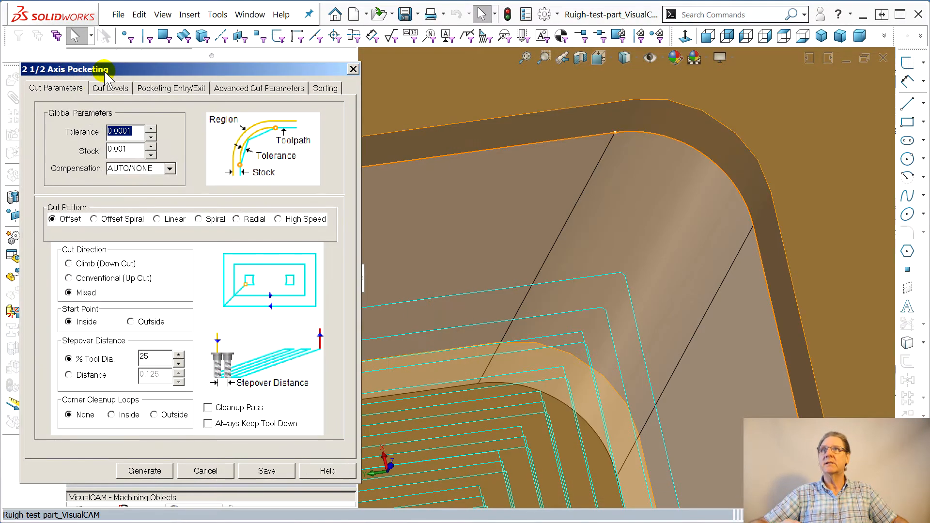
click(254, 91)
click(153, 220)
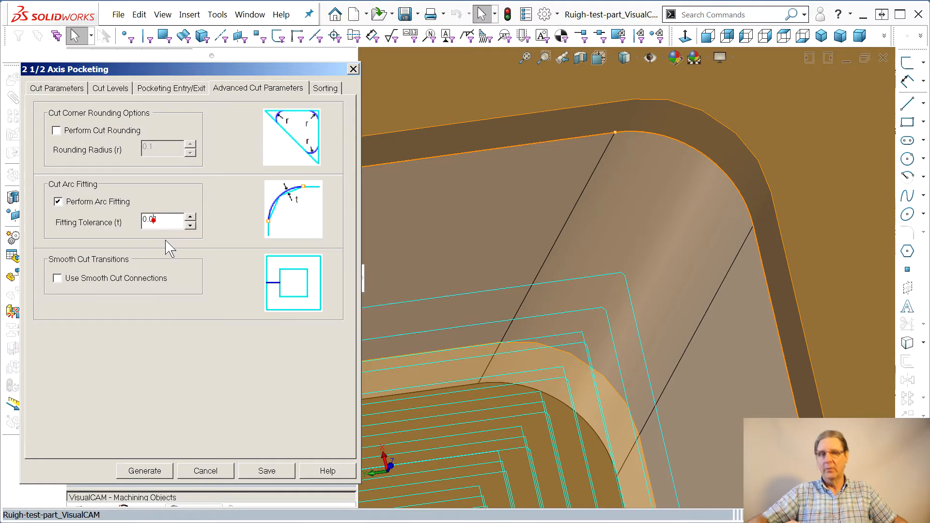
text(001)
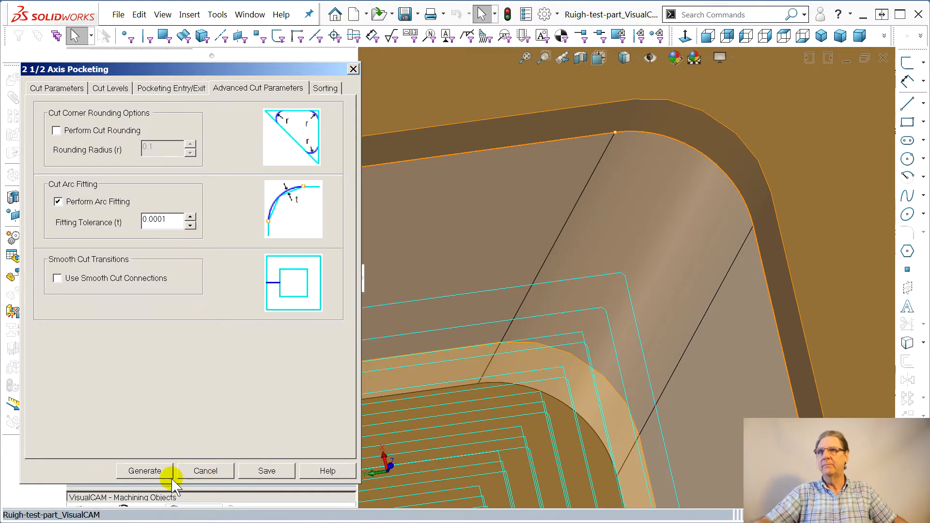
click(160, 472)
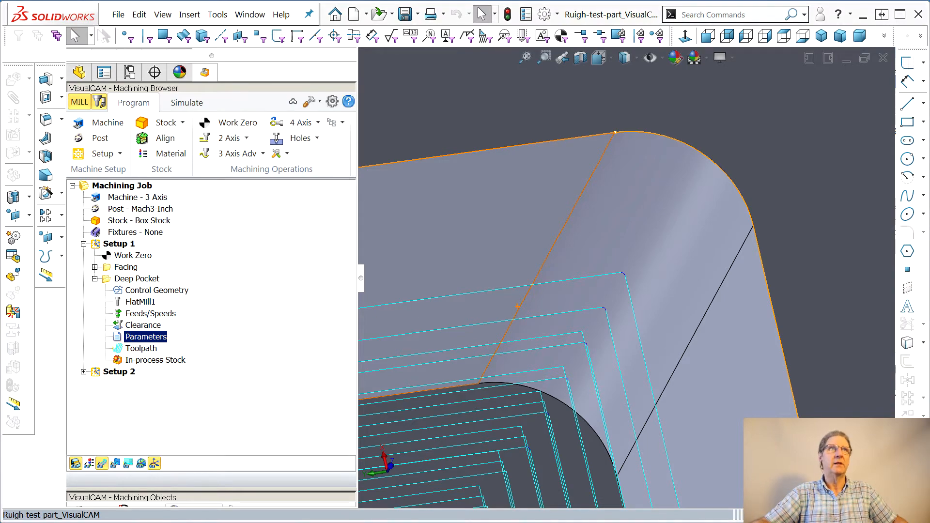
Reopen the Deep Pocket cut parameters, review the stock allowance field, and regenerate the toolpath
drag(929, 83, 194, 61)
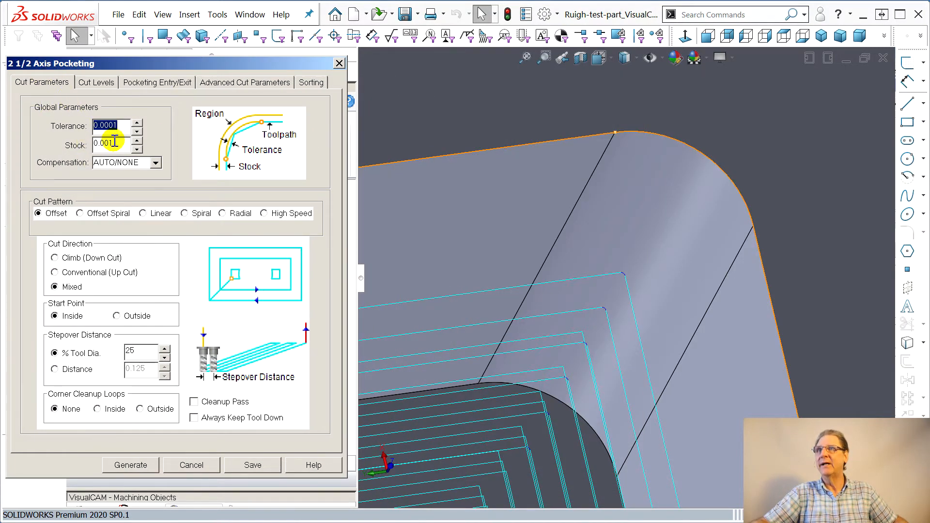
mouse_move(110, 147)
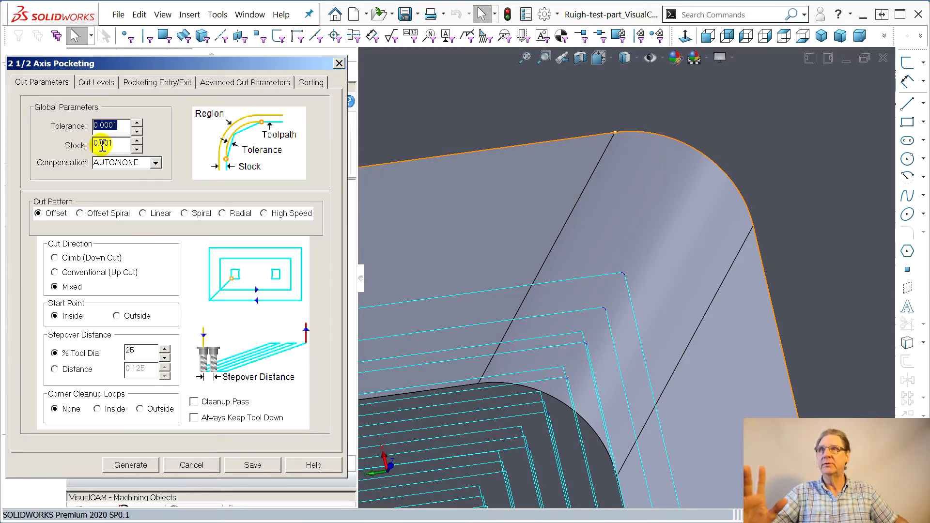
click(111, 144)
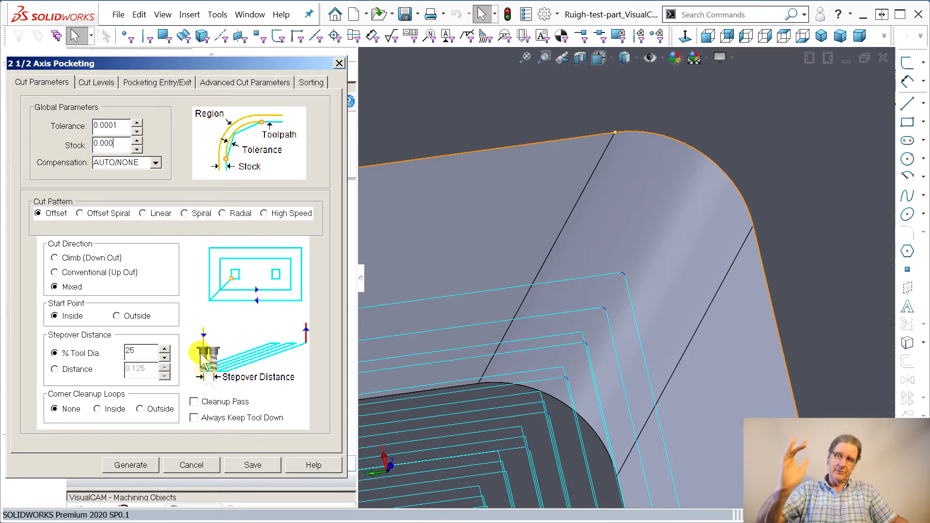
click(131, 465)
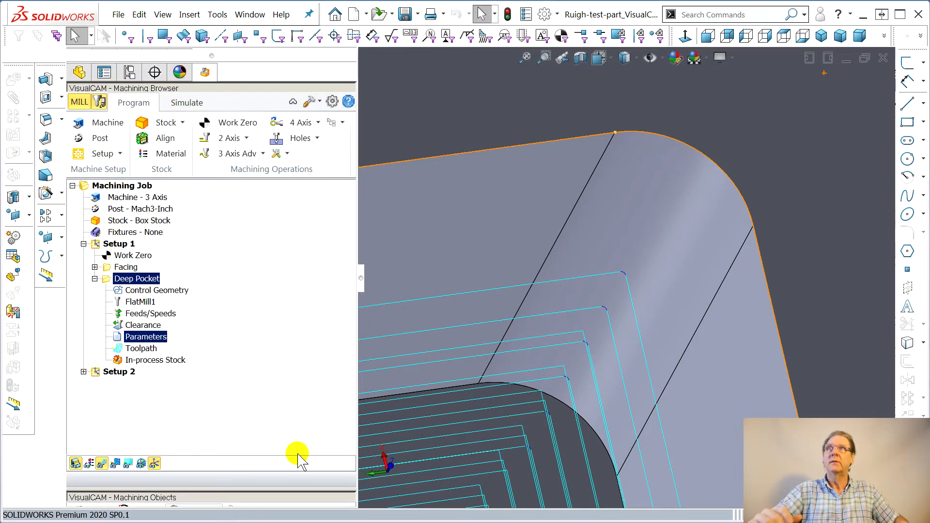
Simulate the machining to the end and compare the simulated stock against the part
click(183, 100)
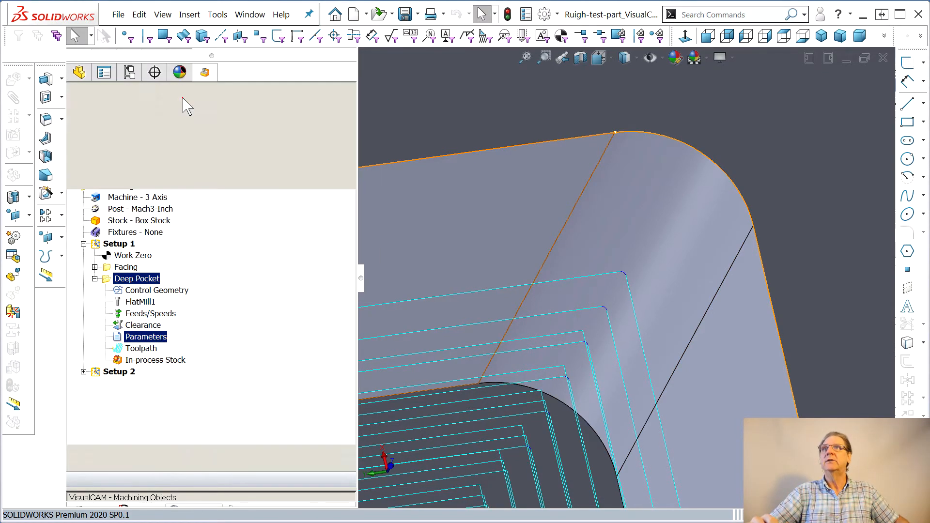
click(243, 137)
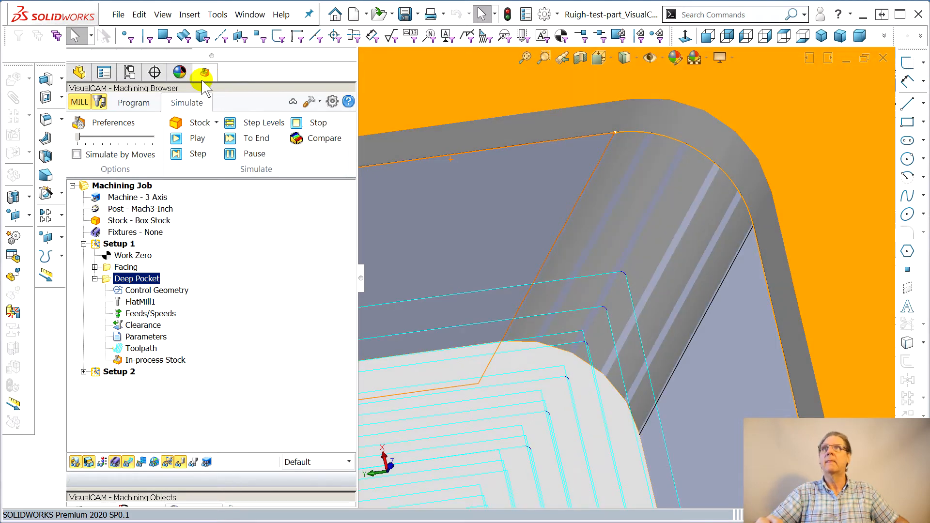
click(317, 138)
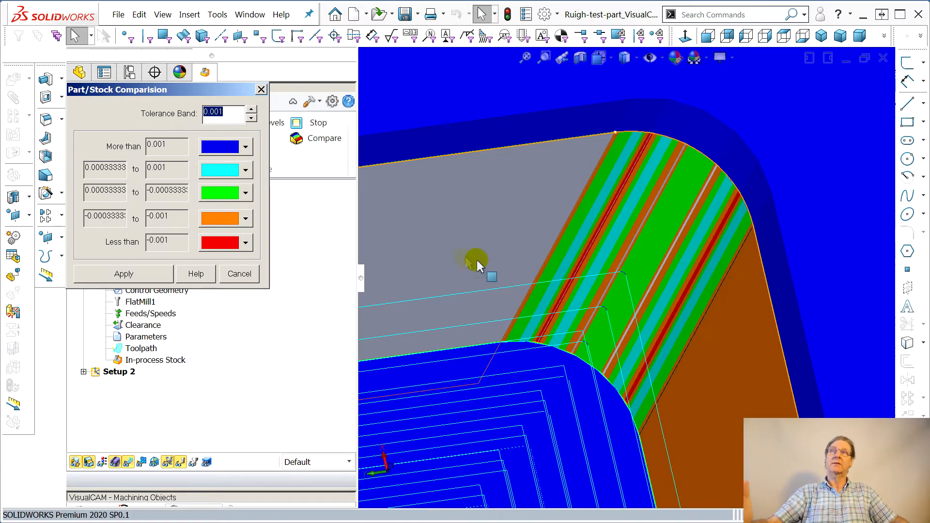
click(262, 90)
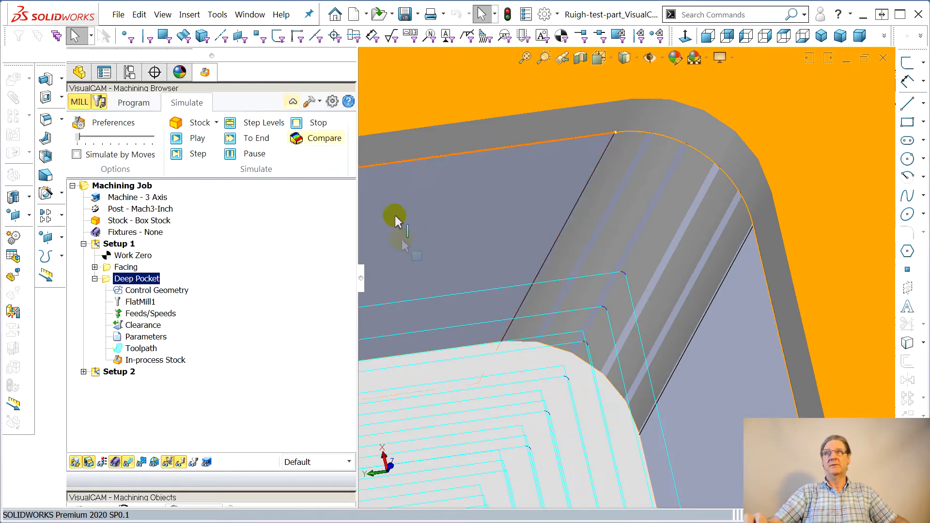
Start a new 2 1/2 Axis Pocketing operation in Setup 1
click(95, 279)
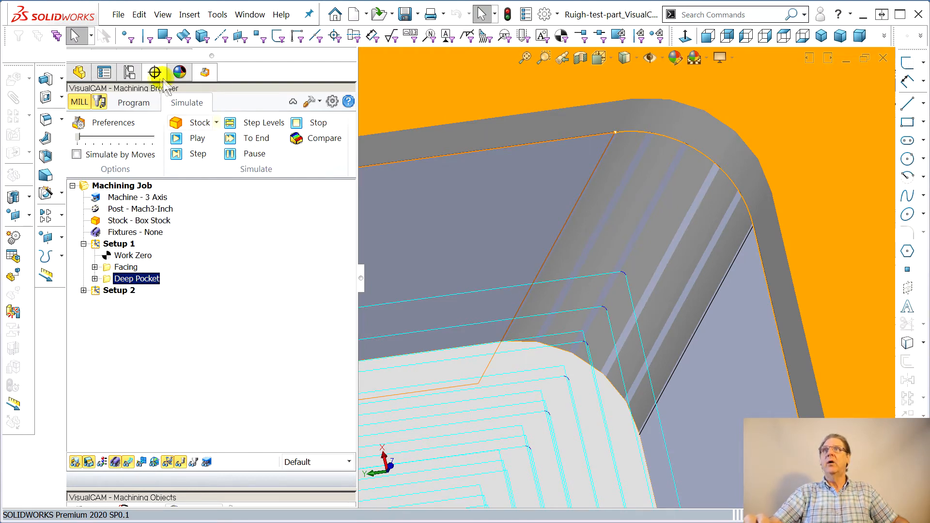
click(135, 100)
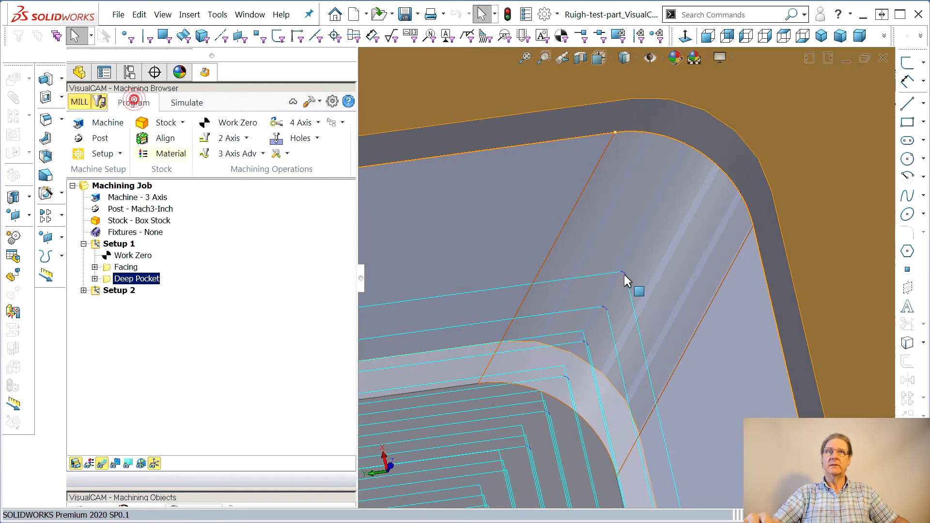
click(571, 365)
scroll(572, 357, up, 6)
scroll(571, 358, up, 6)
middle_drag(557, 431, 524, 422)
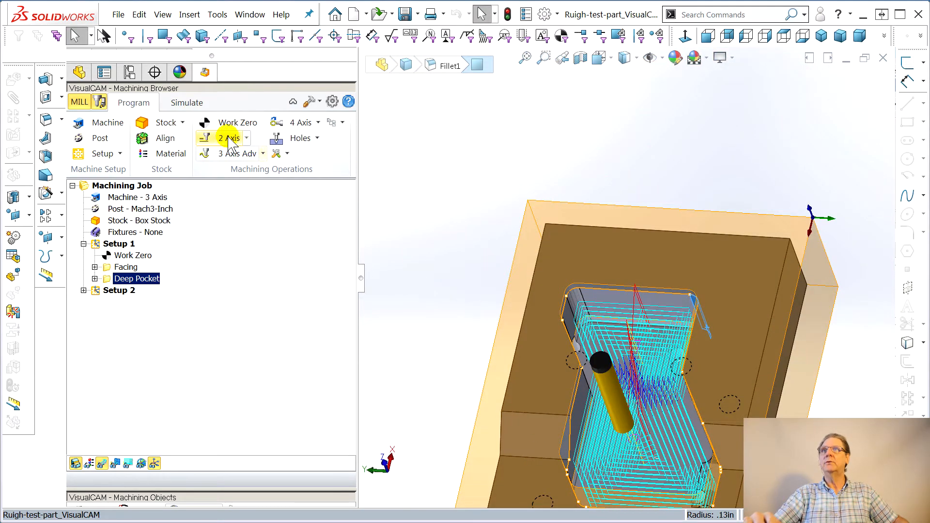
click(247, 138)
click(327, 163)
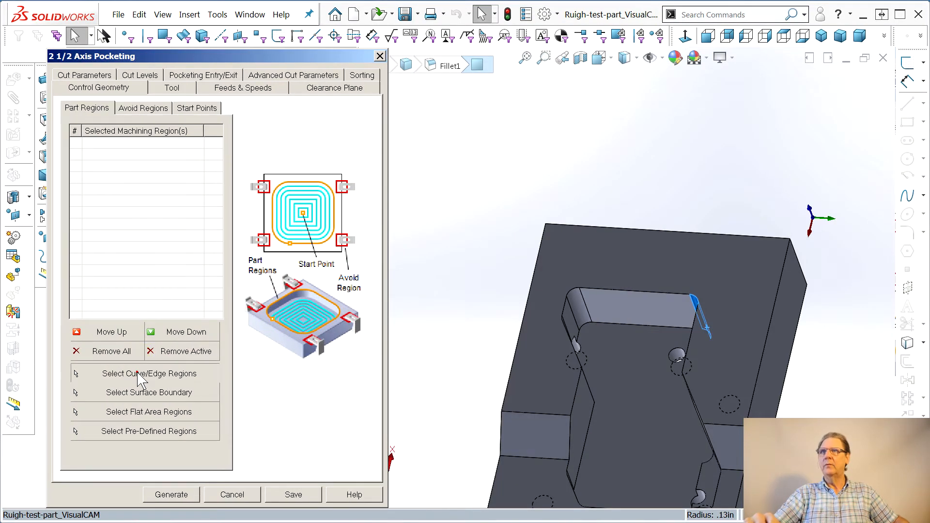
Select the Kludge sketch for CAM as the pocketing operation's part region
click(149, 373)
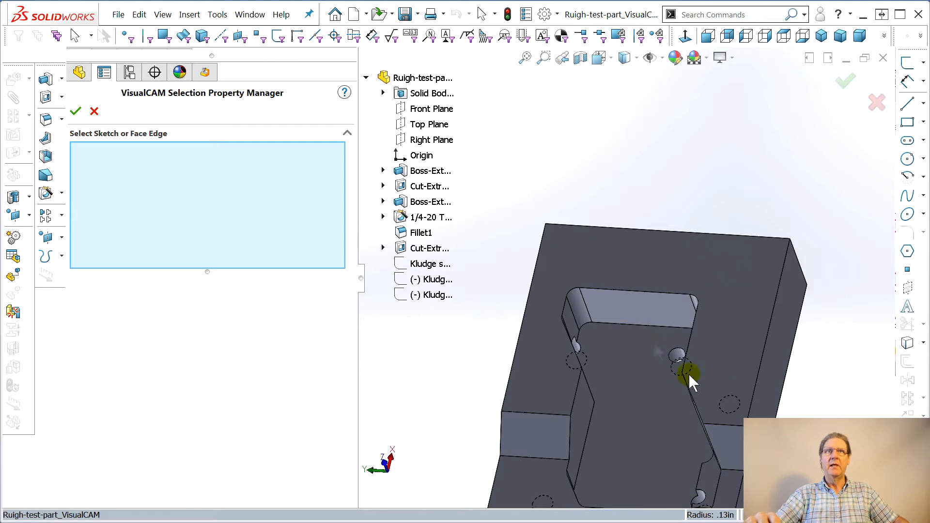
middle_drag(581, 368, 601, 364)
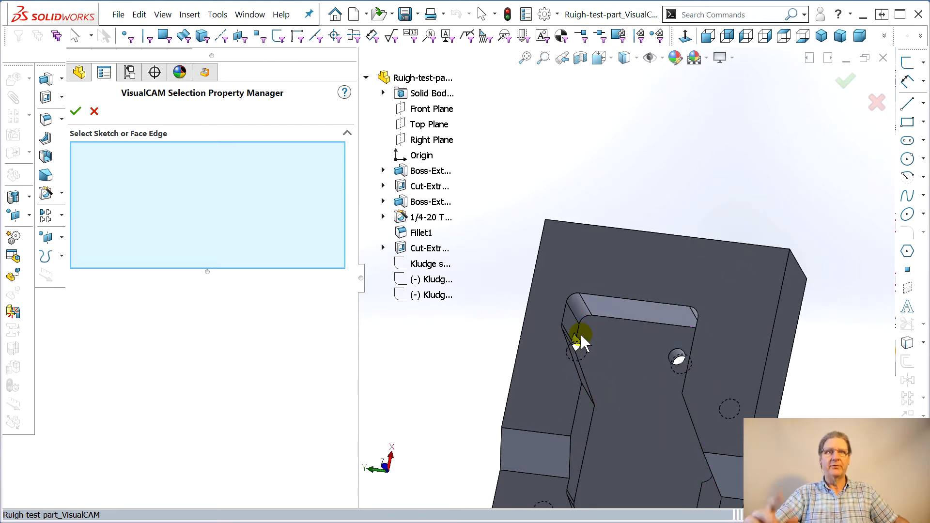
middle_drag(580, 339, 599, 408)
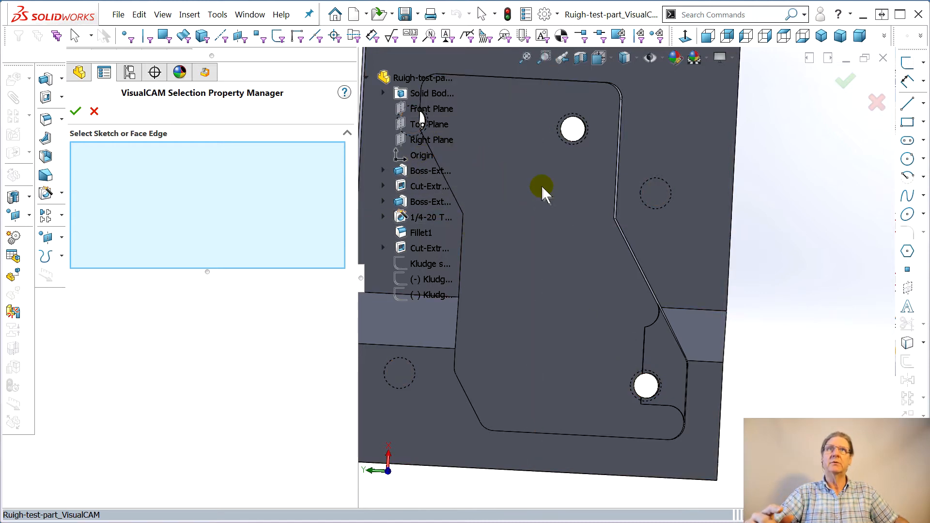
scroll(562, 199, up, 3)
middle_drag(567, 201, 537, 208)
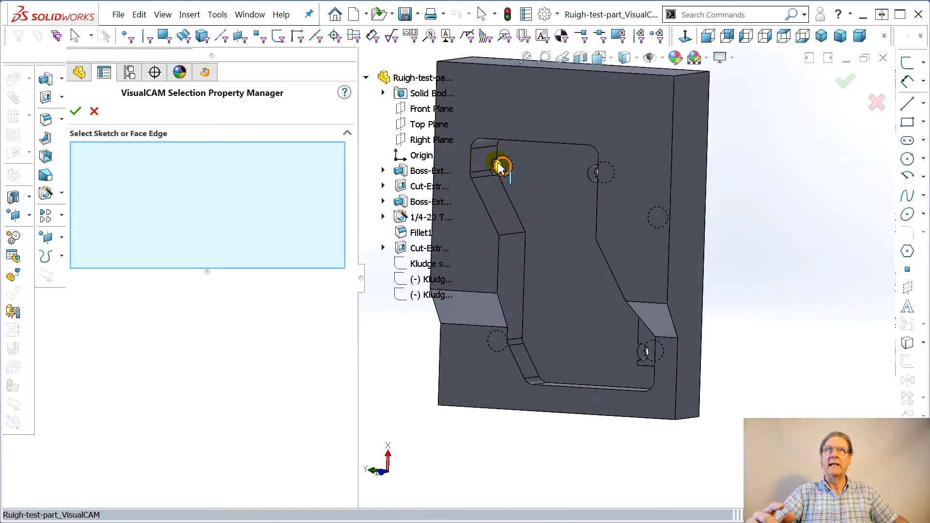
click(420, 264)
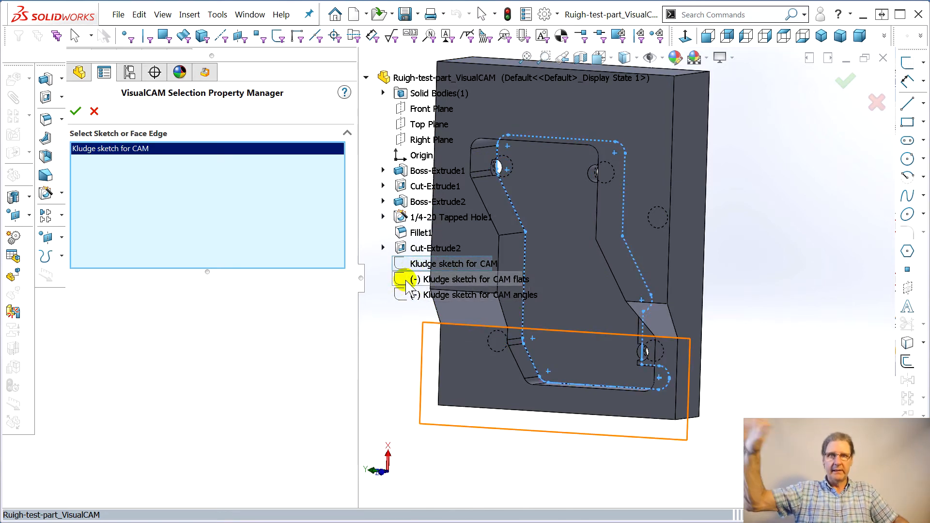
click(83, 116)
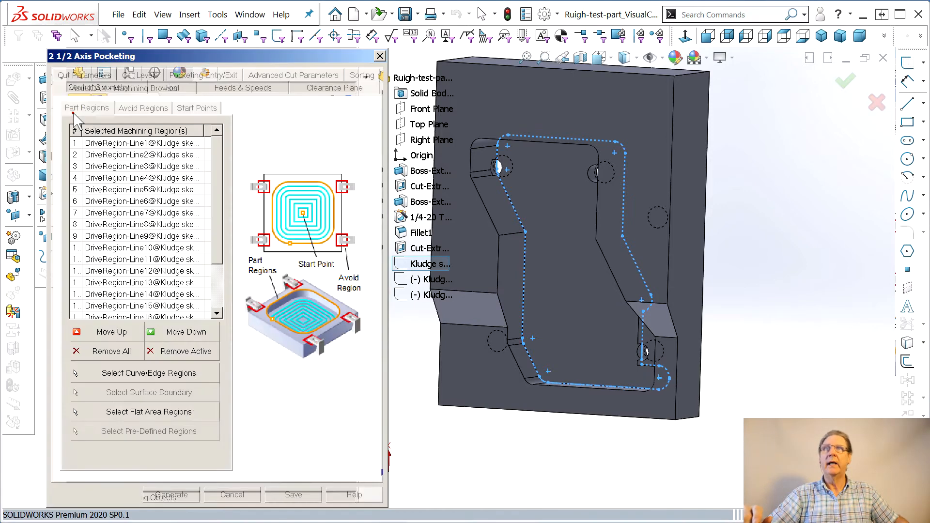
Review the FlatMill1 tool and set the pocket's stock allowance to 0.0025
mouse_move(557, 407)
middle_down()
mouse_move(562, 283)
mouse_move(548, 283)
middle_up()
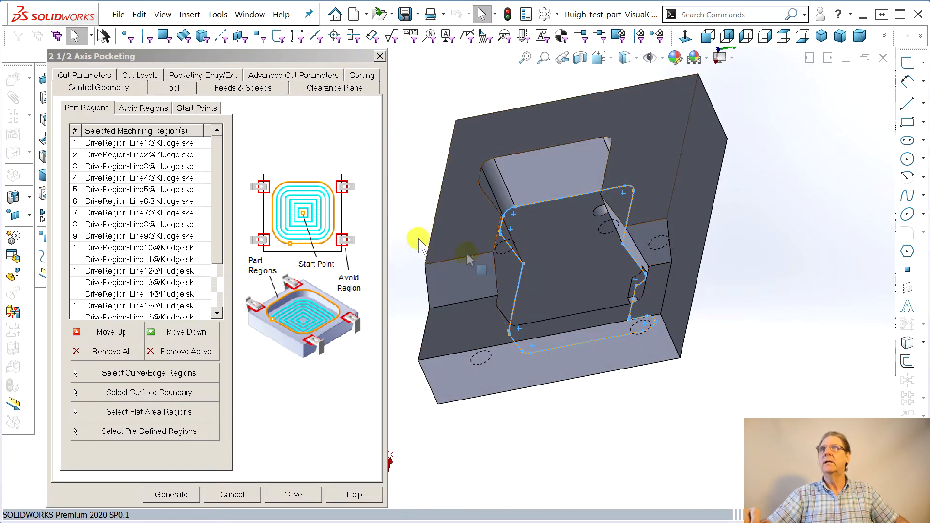
click(172, 88)
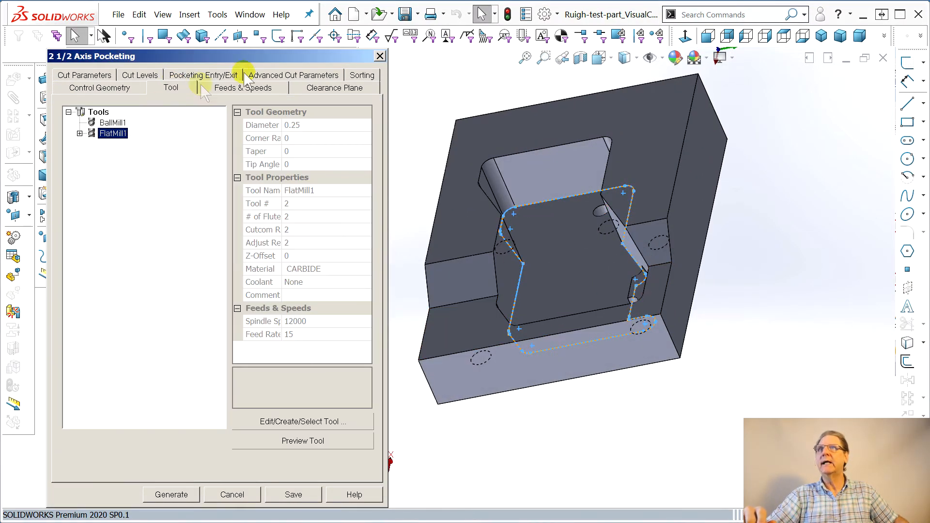
click(87, 75)
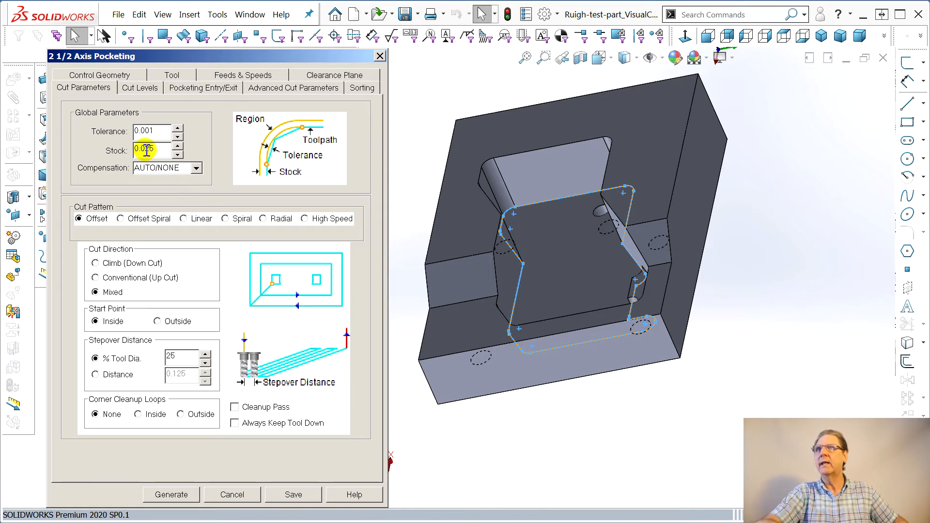
mouse_move(151, 151)
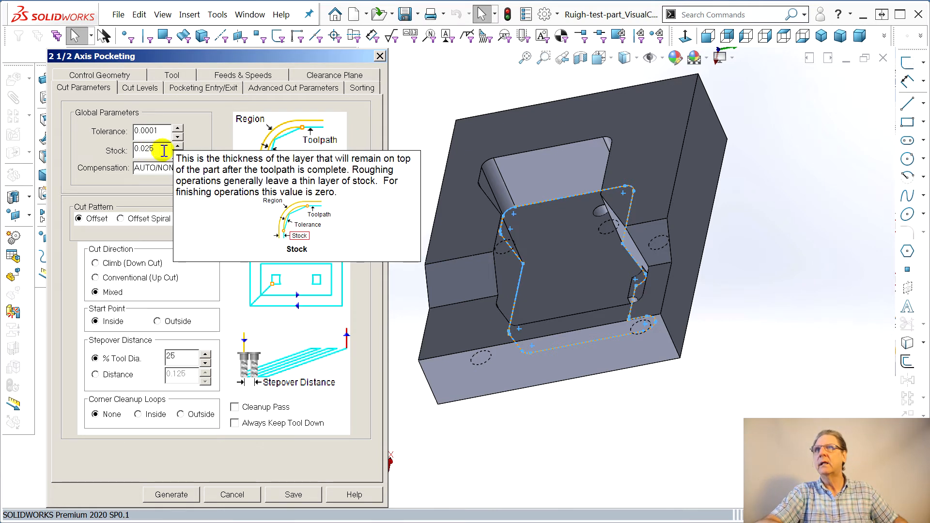
click(145, 150)
text(0)
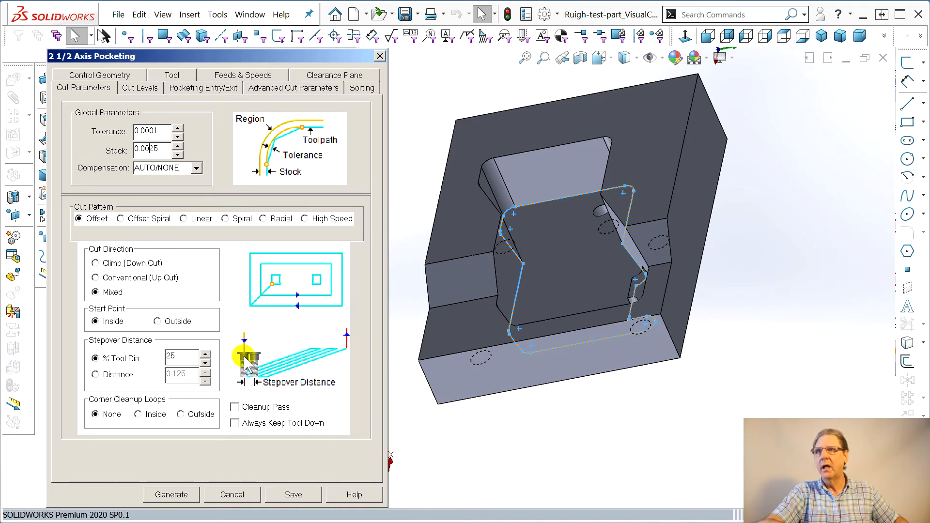
Place the cut geometry at the bottom and pick start and end points on the pocket wall to set the cut depth
click(139, 89)
middle_drag(506, 289, 568, 293)
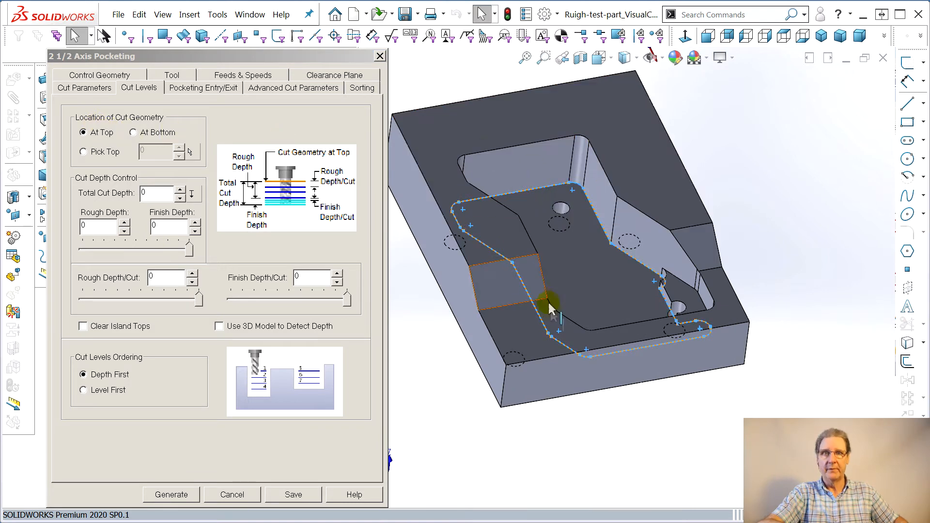
click(133, 133)
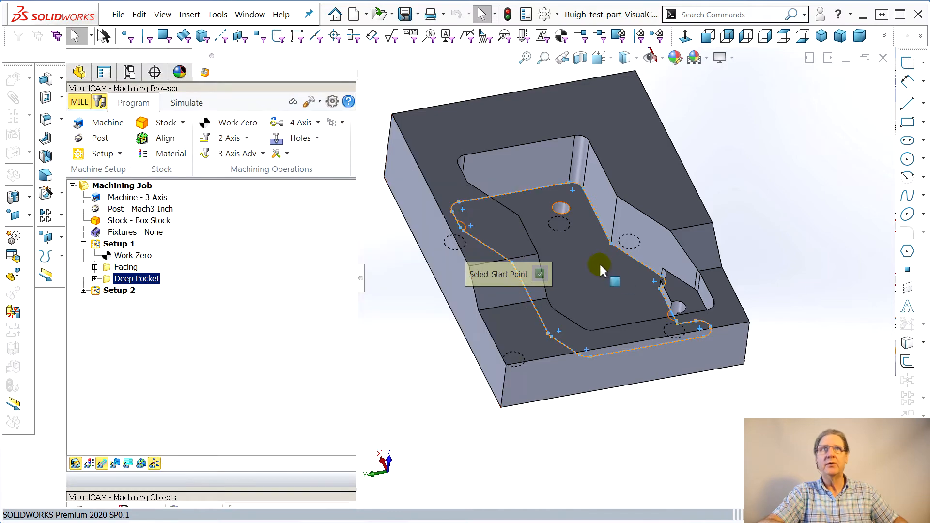
scroll(667, 289, down, 8)
scroll(651, 261, down, 5)
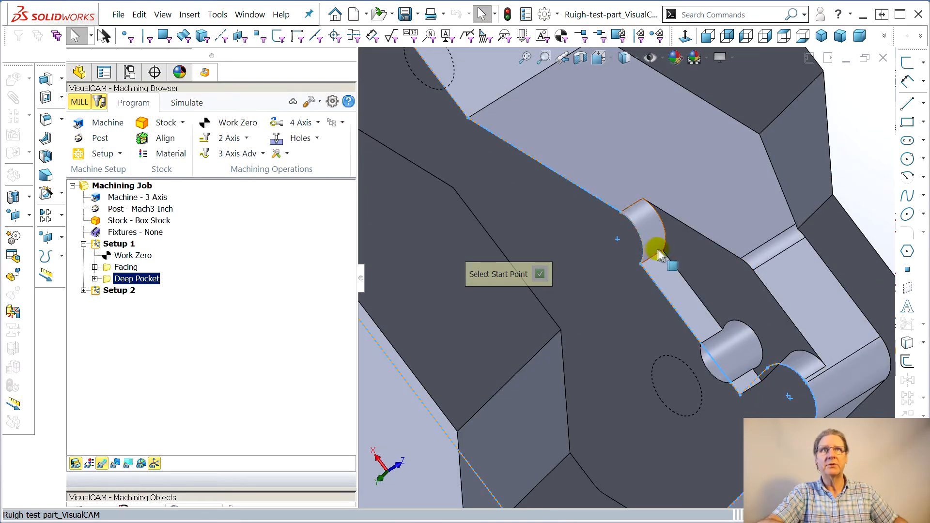
click(662, 251)
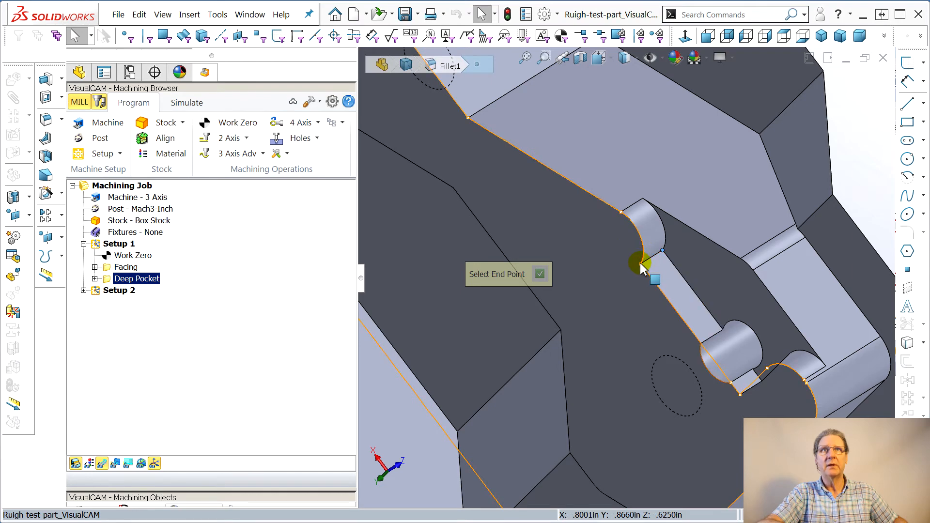
click(640, 267)
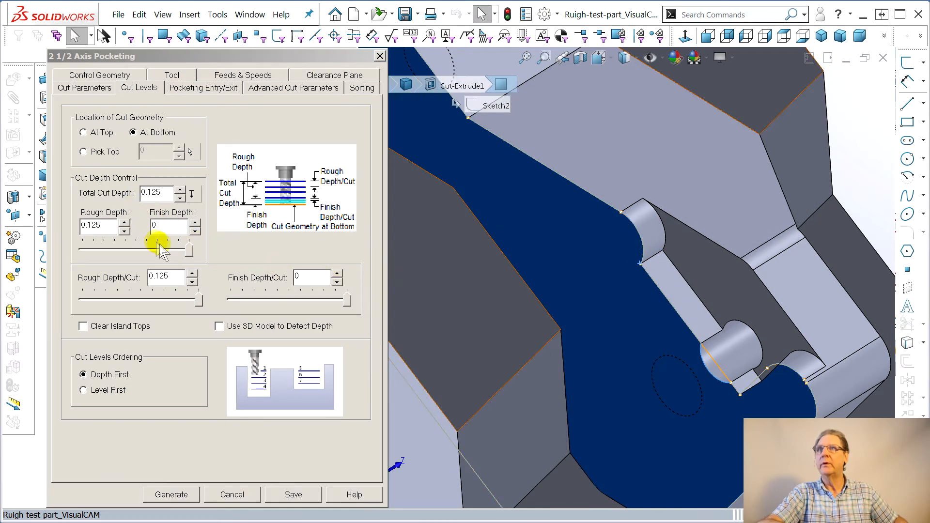
Split the cut depth into 0.0625 rough and 0.0625 finish depths and generate the pocketing toolpath
drag(189, 249, 130, 254)
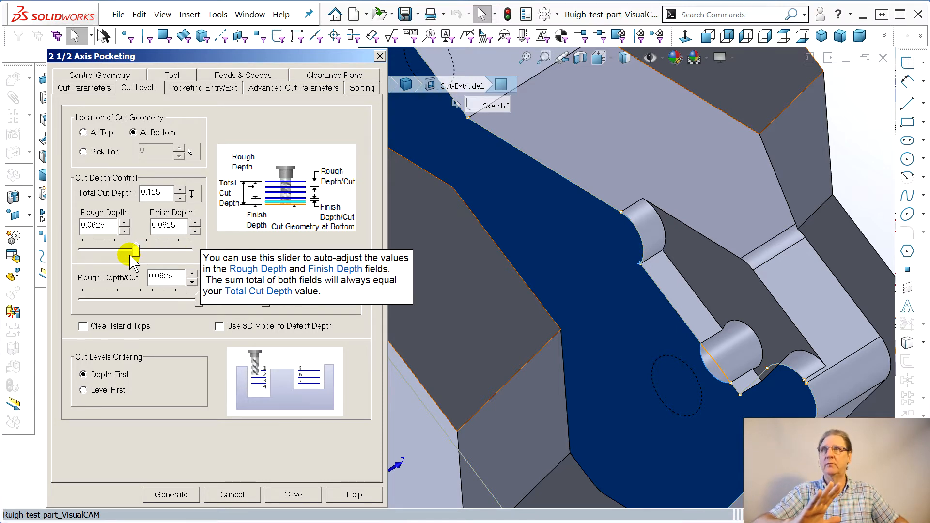
click(159, 495)
middle_drag(509, 425, 582, 357)
scroll(516, 236, up, 5)
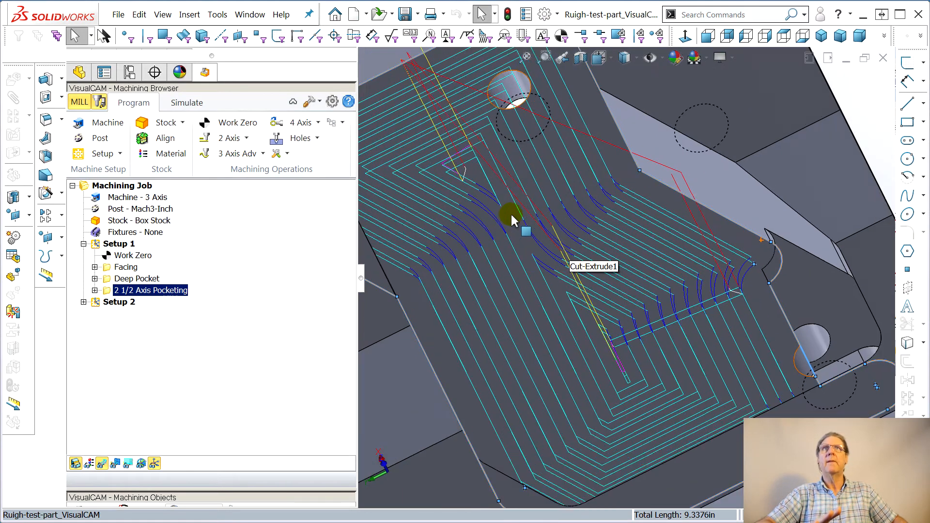
scroll(586, 145, down, 8)
scroll(571, 194, down, 3)
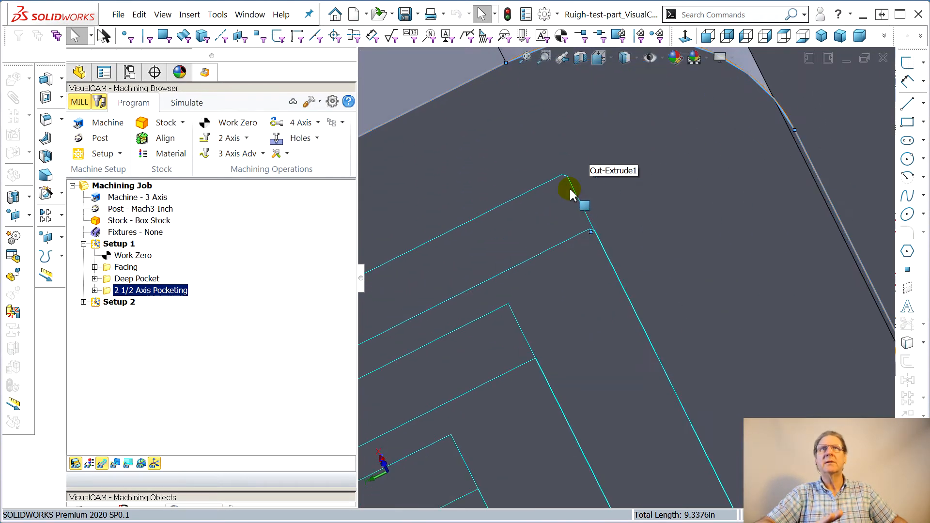
scroll(550, 284, down, 2)
scroll(550, 286, up, 3)
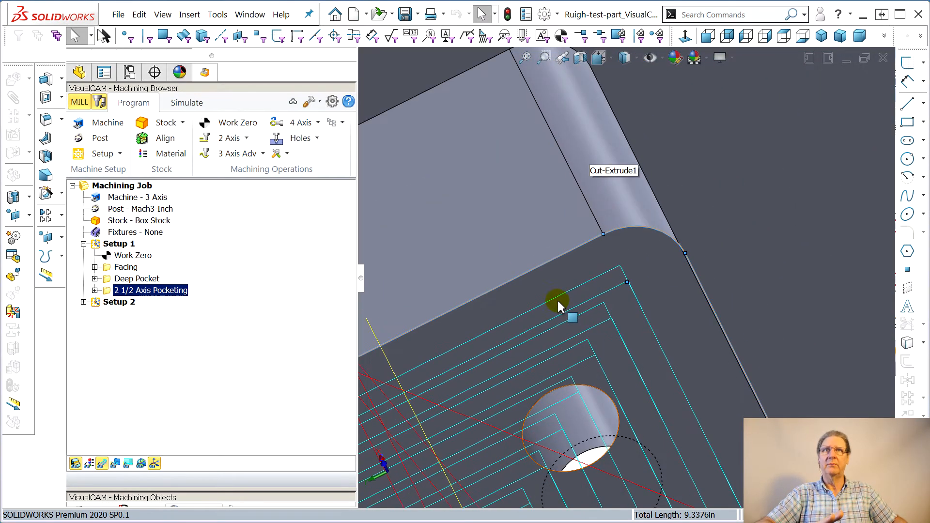
Open the pocketing operation's parameters and set the arc fitting tolerance to 0.0001
click(95, 291)
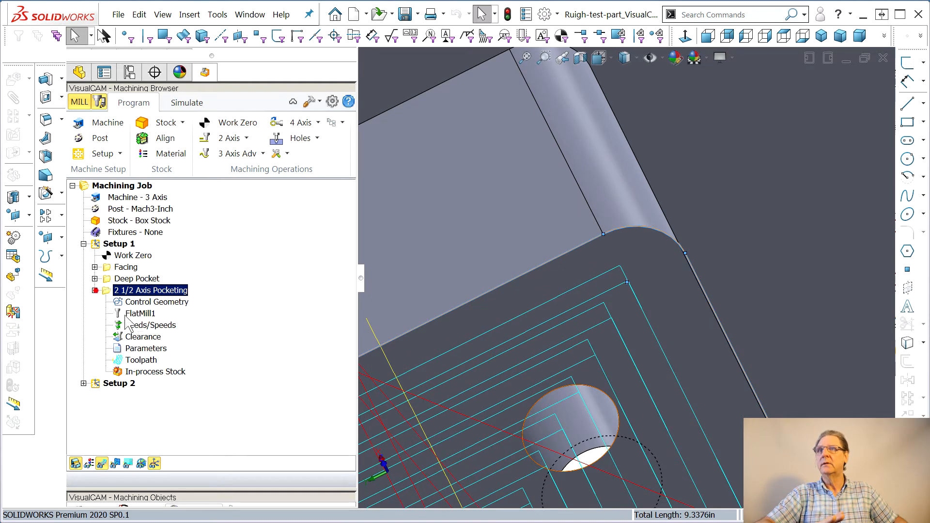
click(131, 352)
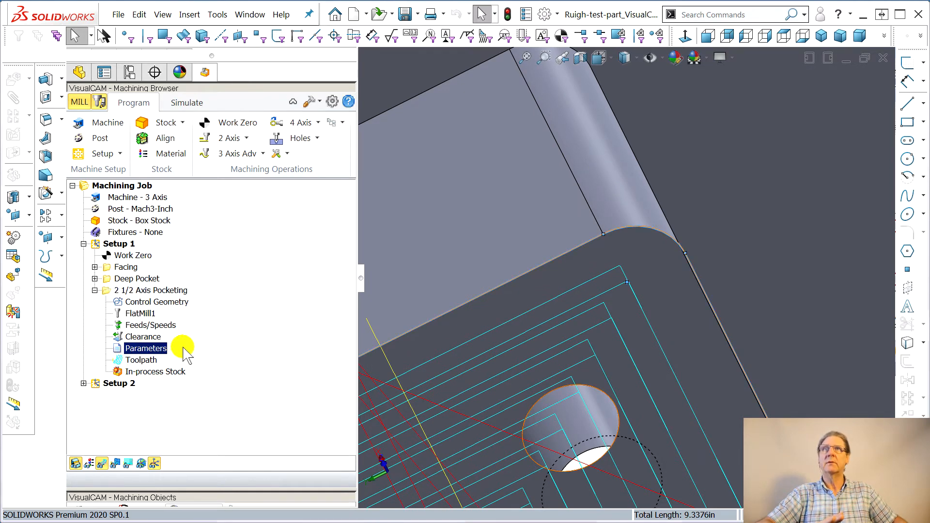
drag(929, 66, 161, 67)
click(276, 86)
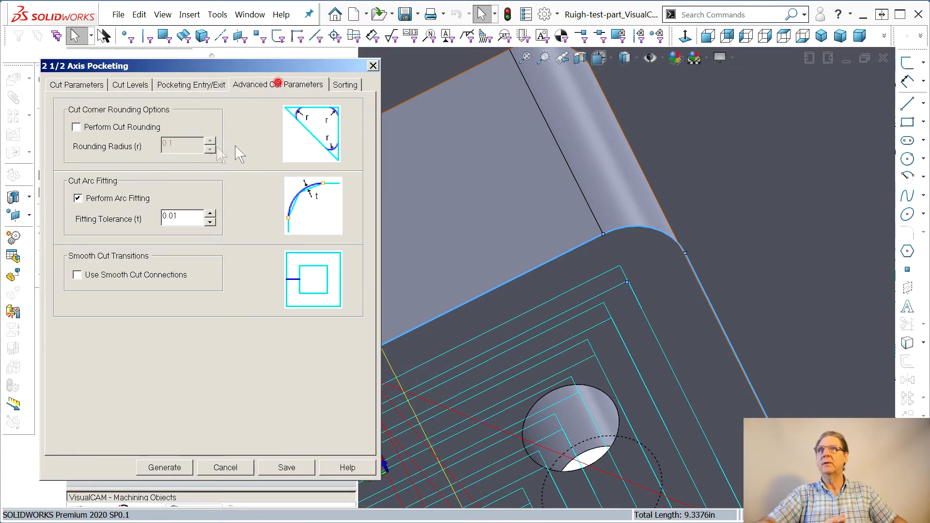
click(174, 215)
click(176, 221)
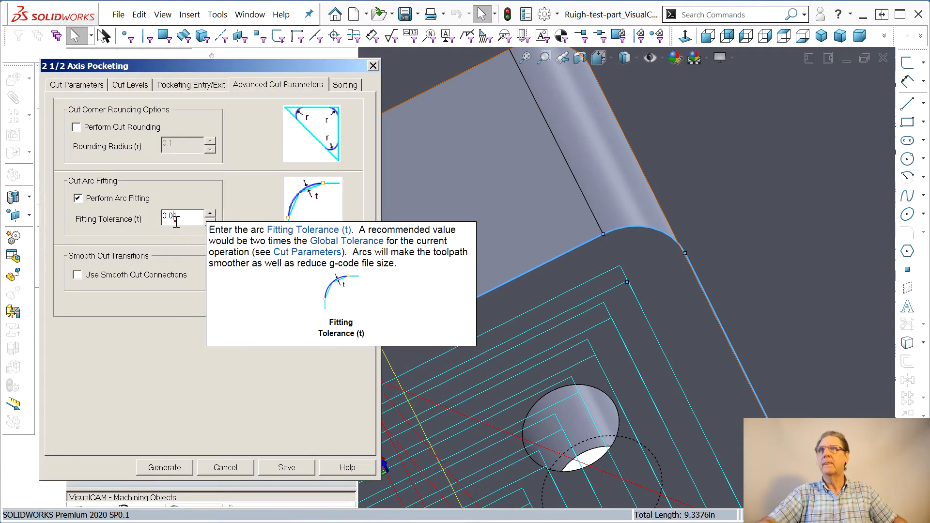
Set the pocketing stock allowance to 0 and regenerate the toolpath
click(85, 89)
mouse_move(147, 146)
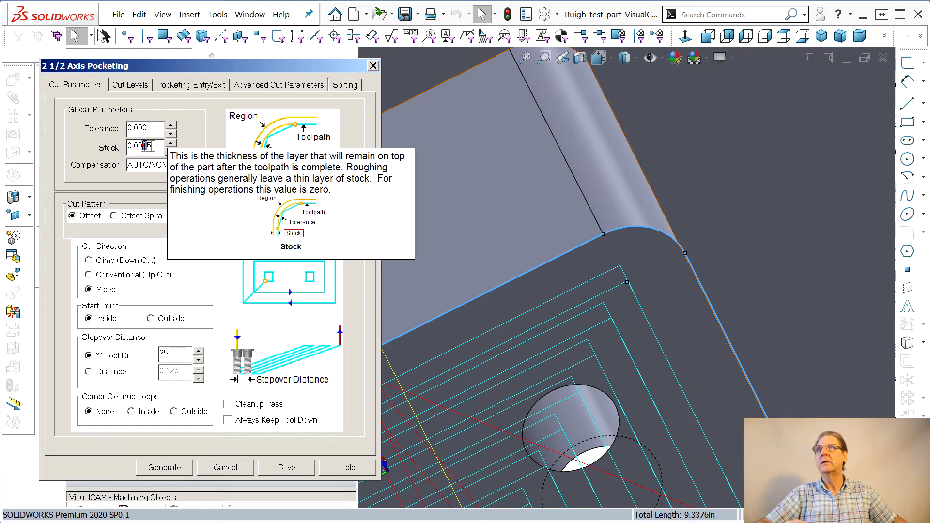
drag(144, 147, 151, 146)
text(0)
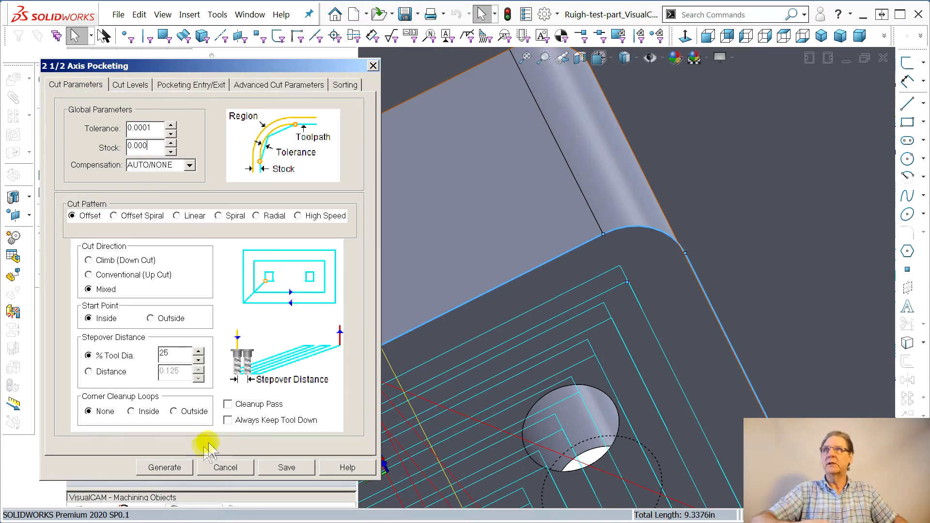
click(165, 468)
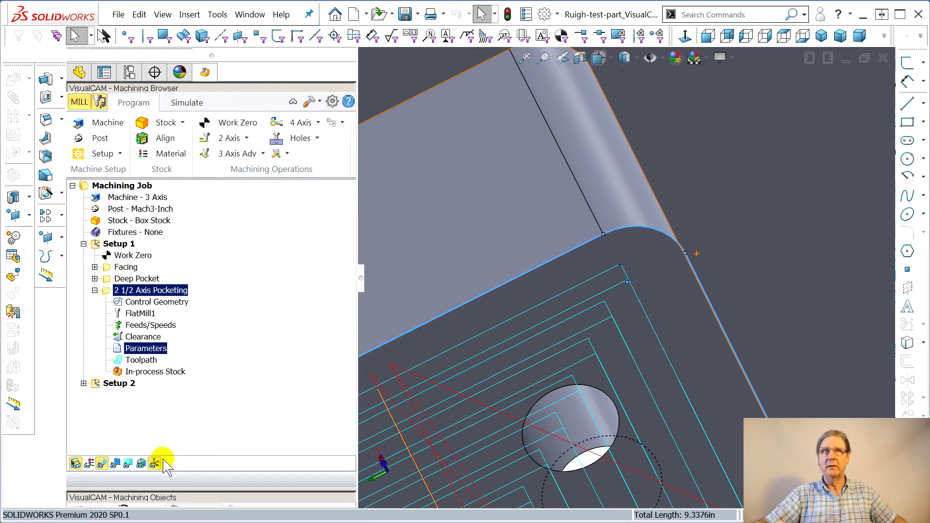
Inspect the regenerated pocket toolpath around the pocket's rounded corner
click(607, 273)
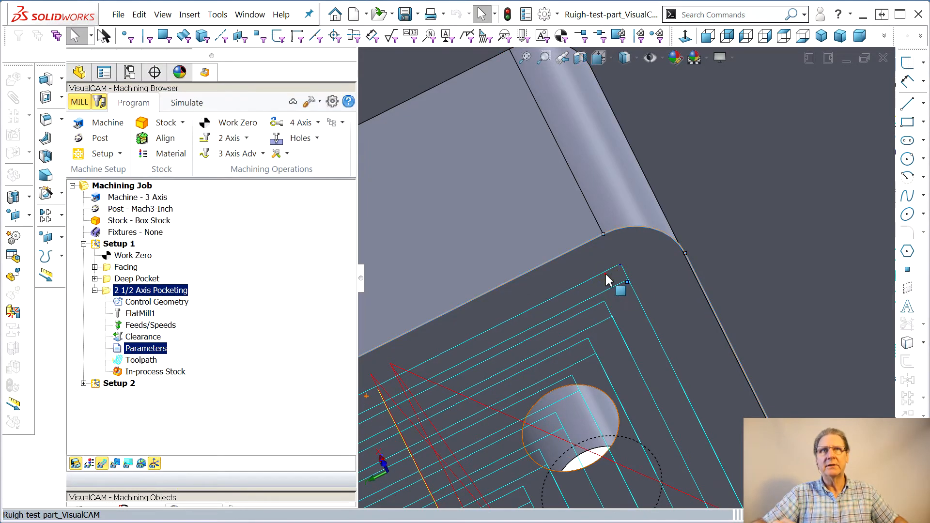
scroll(608, 272, down, 4)
middle_drag(609, 275, 633, 210)
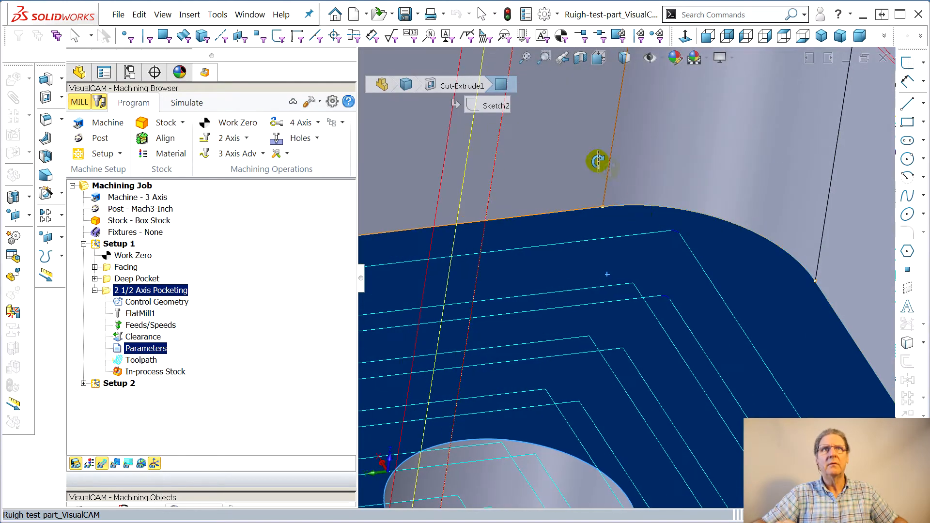
click(599, 170)
scroll(687, 245, down, 3)
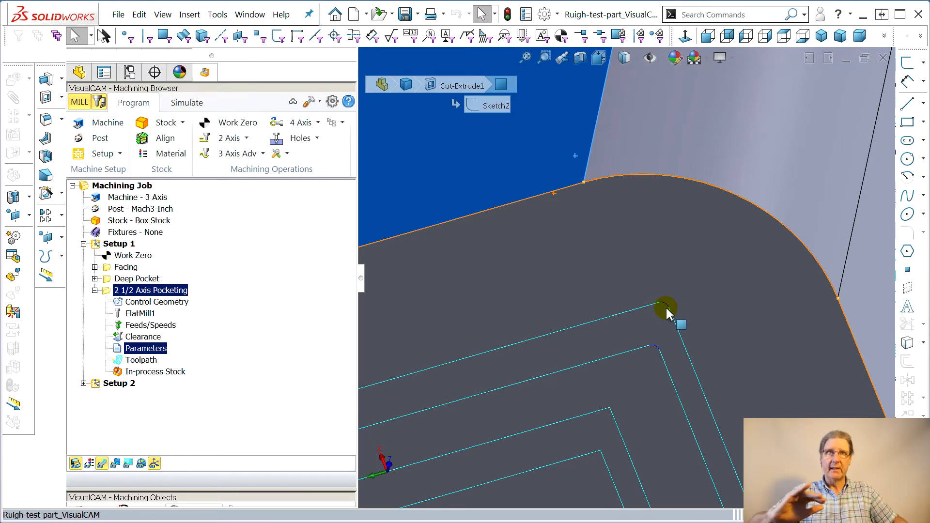
scroll(505, 282, down, 2)
scroll(630, 285, up, 7)
scroll(637, 289, up, 3)
scroll(637, 289, down, 2)
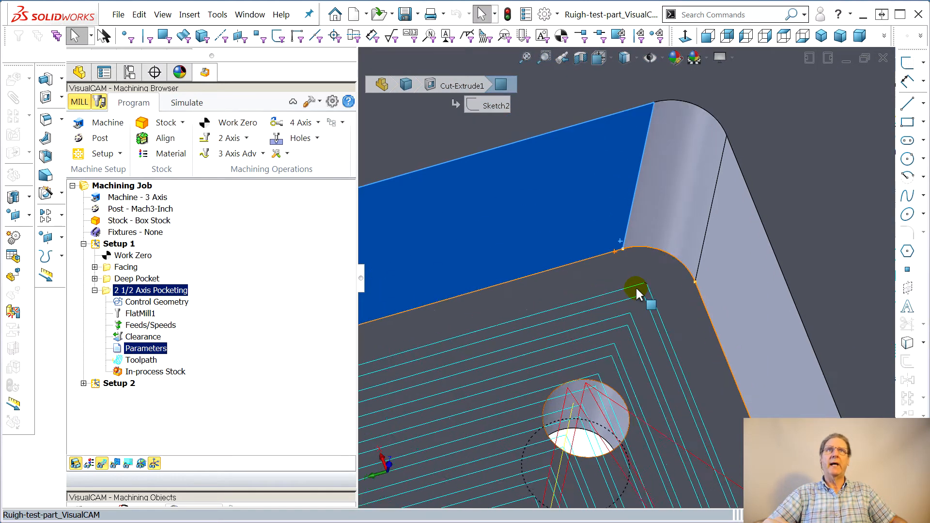
Simulate the machining and open the part/stock comparison
click(183, 106)
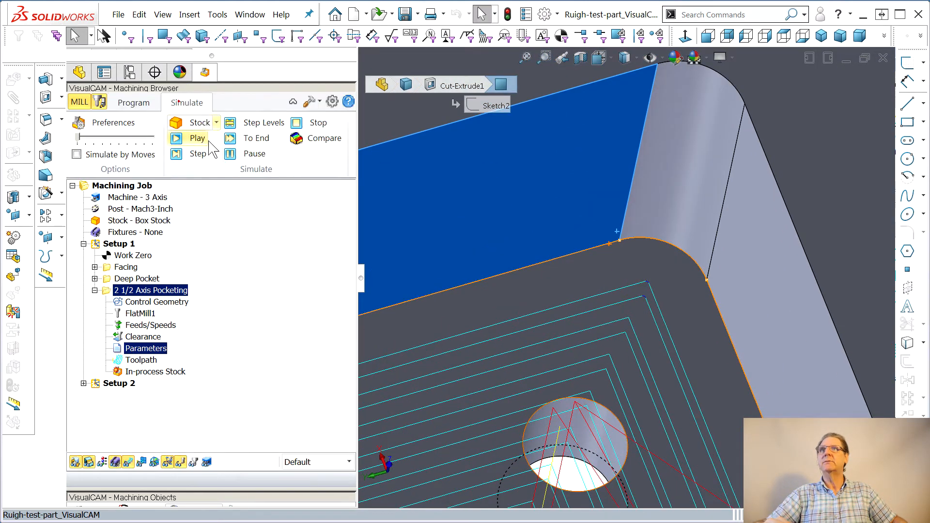
click(247, 138)
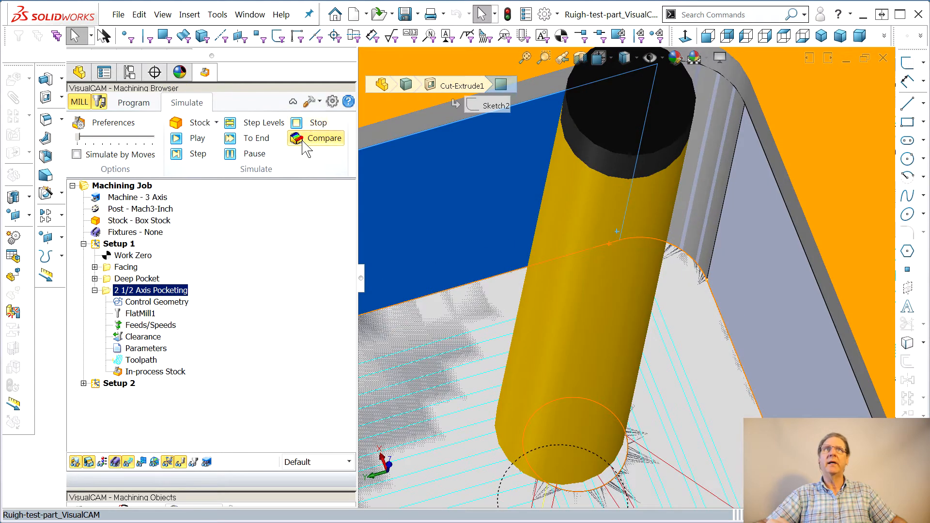
click(310, 139)
middle_drag(558, 285, 581, 274)
click(261, 89)
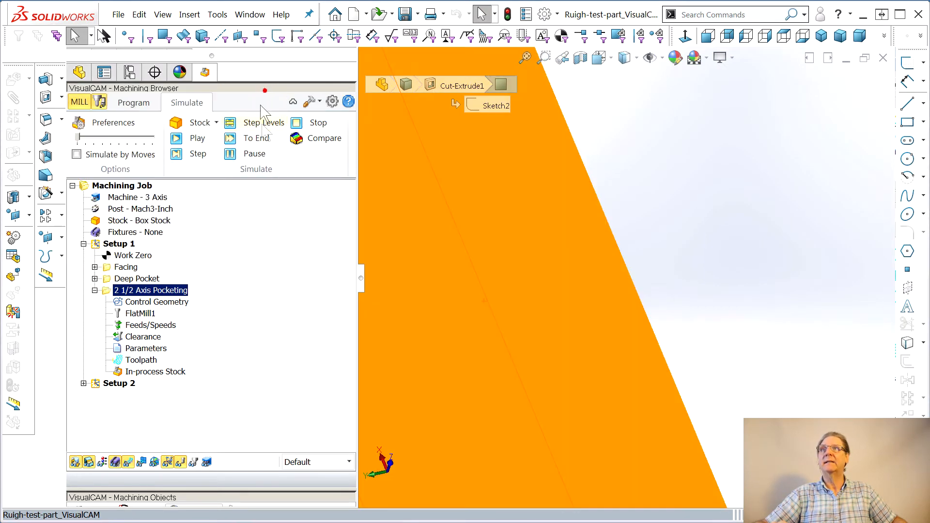
click(530, 56)
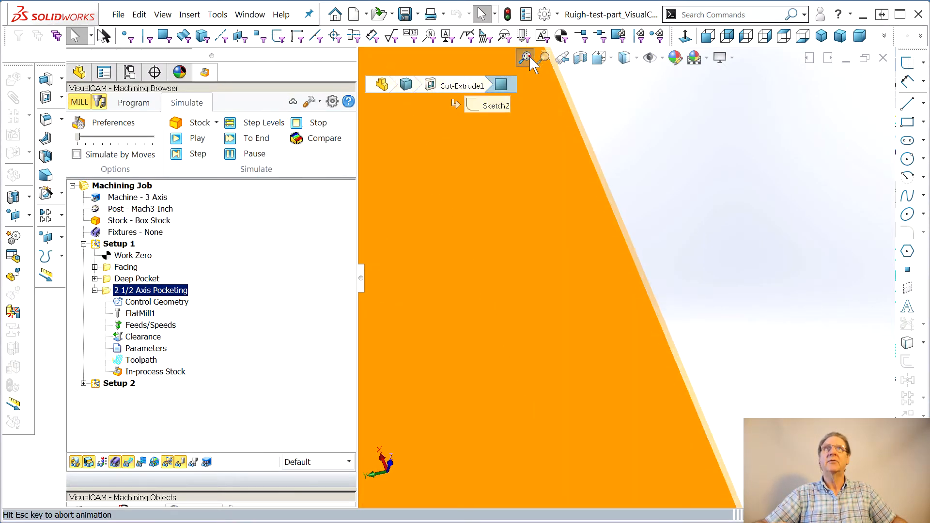
middle_drag(603, 278, 556, 259)
scroll(579, 248, down, 10)
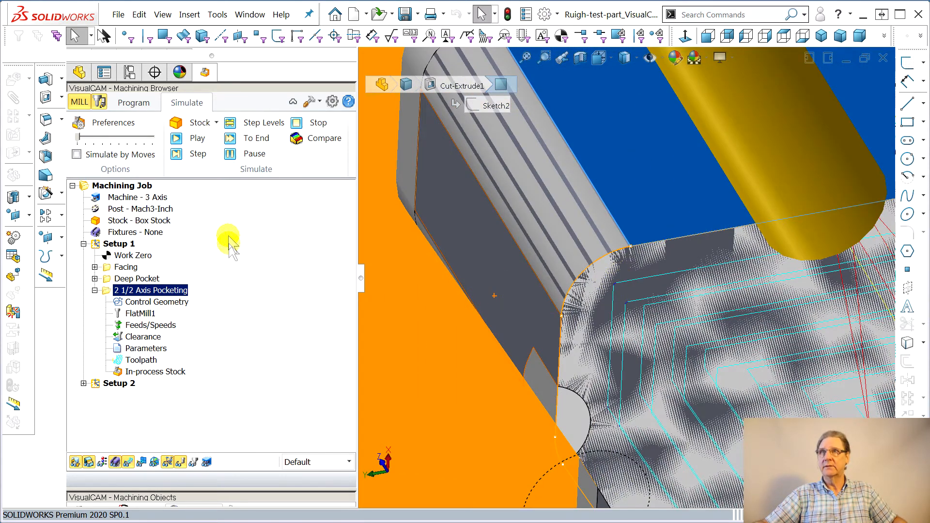
click(310, 138)
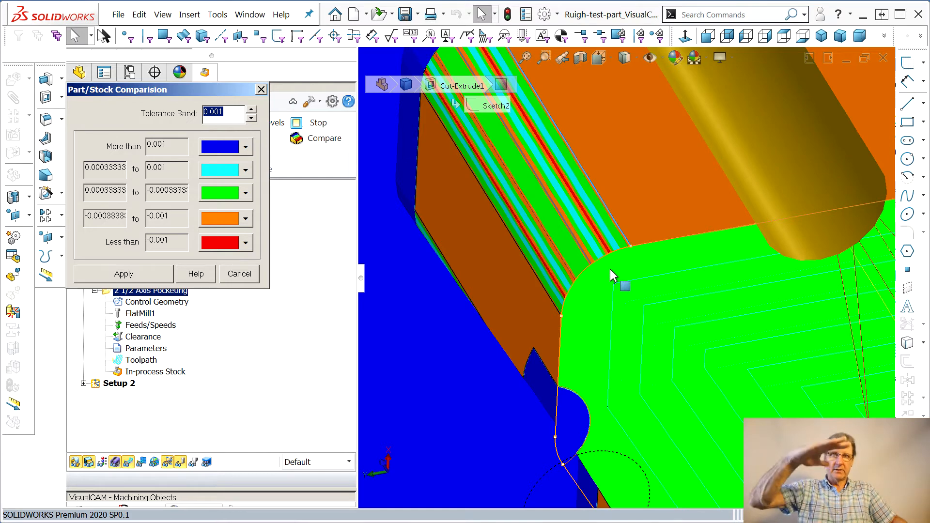
Examine the comparison colours on the pocket from several angles and close the comparison dialog
middle_drag(600, 277, 805, 353)
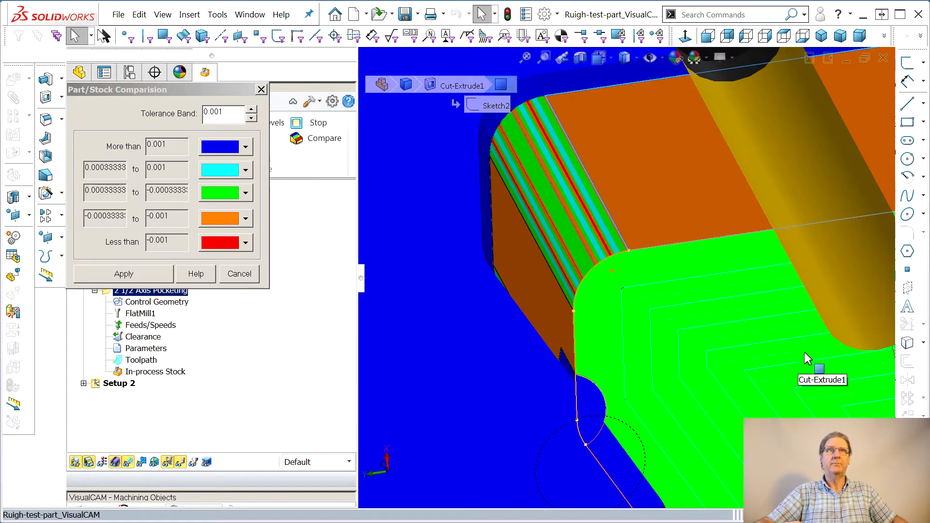
scroll(804, 354, up, 10)
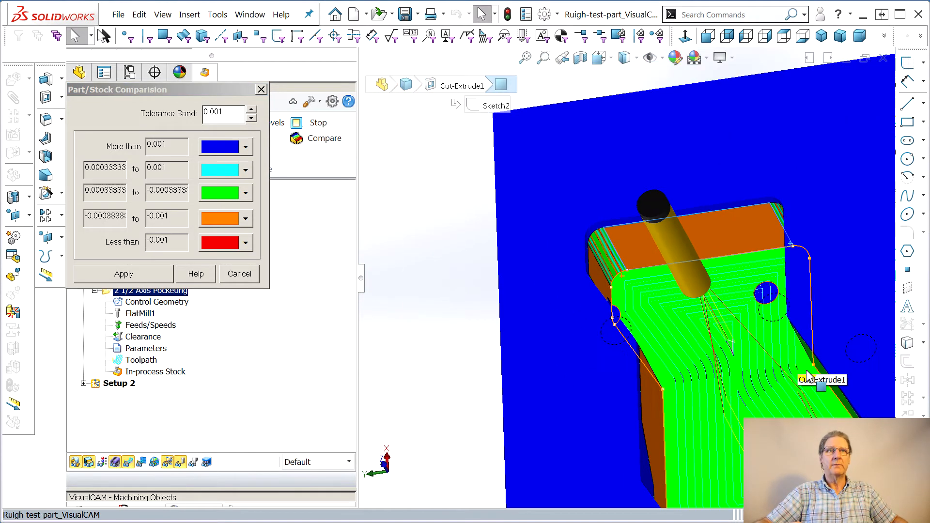
middle_drag(726, 339, 799, 341)
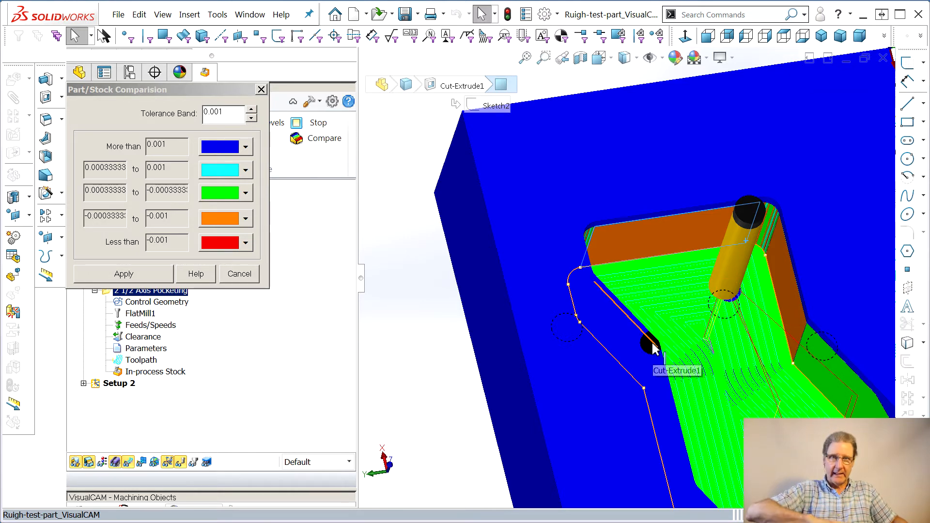
click(261, 89)
scroll(675, 473, up, 2)
middle_drag(715, 467, 651, 466)
Rename the 2 1/2 Axis Pocketing operation to Shallow Pocket
click(95, 290)
click(149, 290)
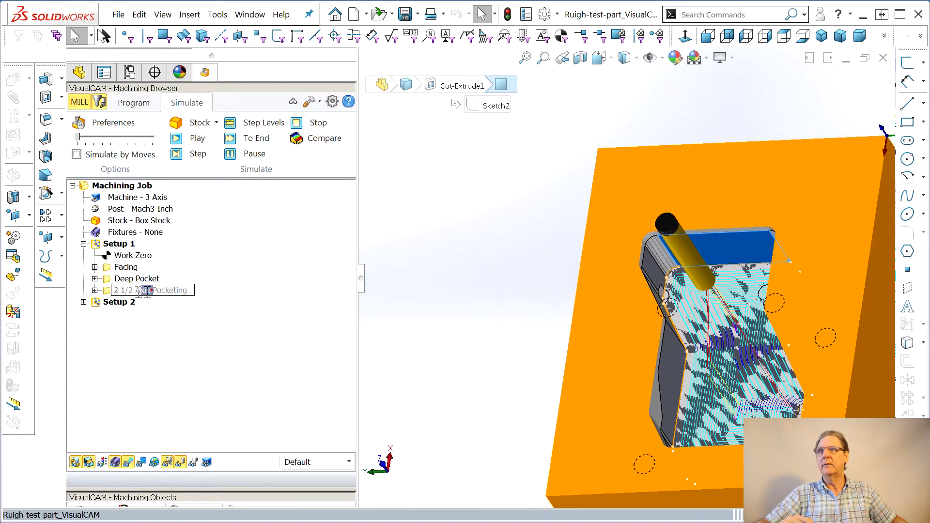
drag(151, 291, 78, 293)
text(Shallow)
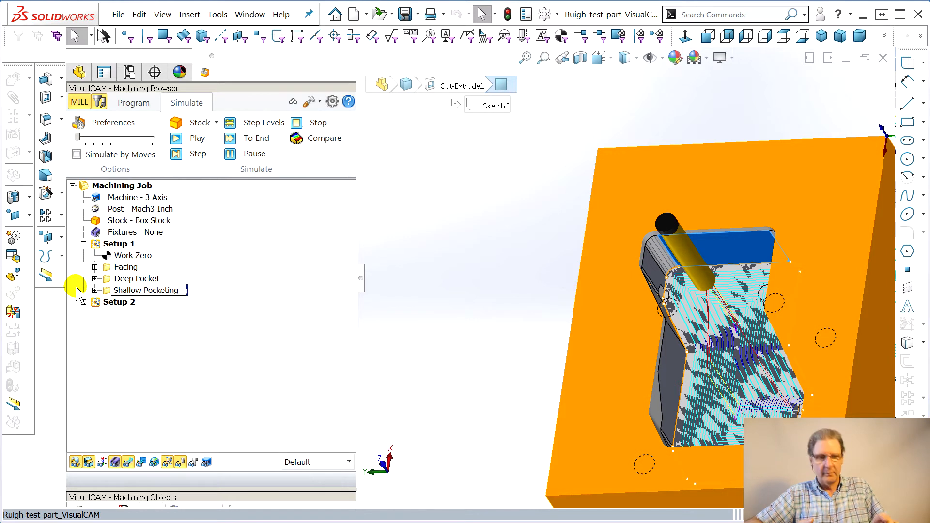
key(Delete)
key(Return)
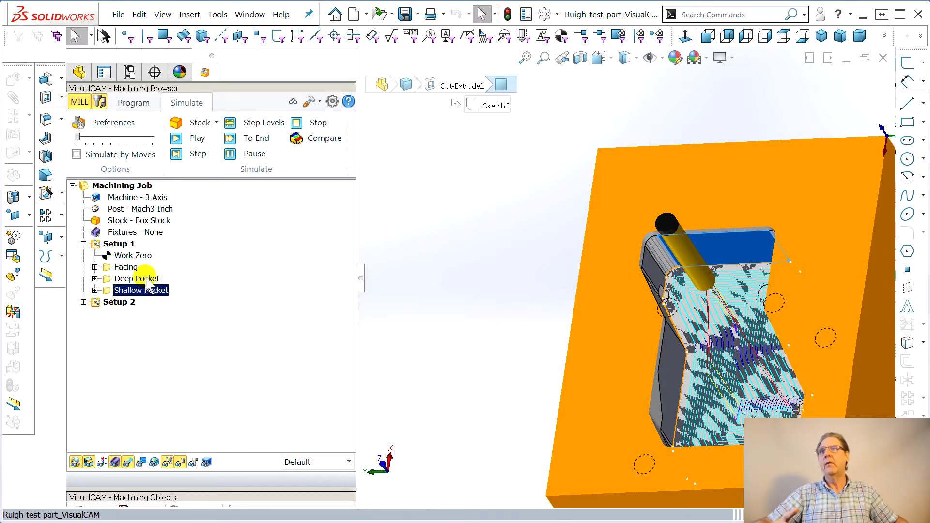
Create a 2 1/2 Axis Profiling operation after Facing and start selecting curve/edge regions
click(126, 268)
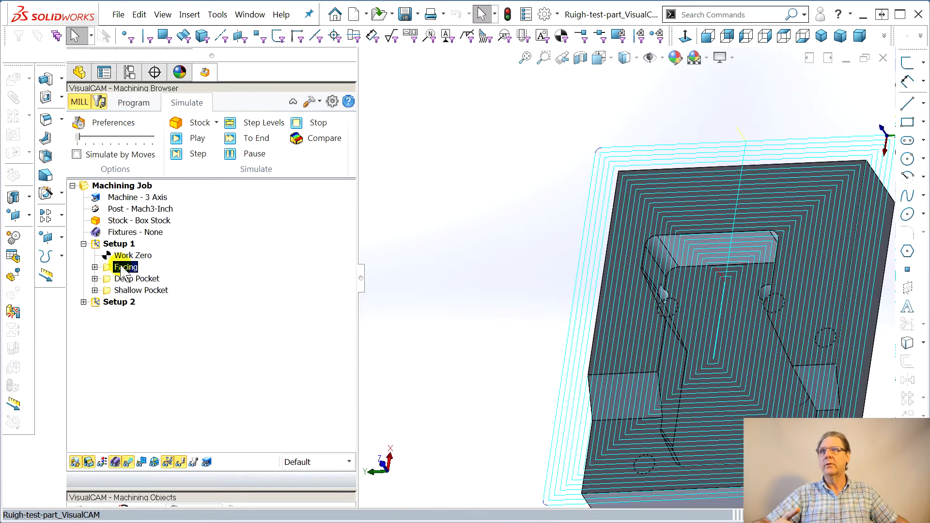
click(133, 102)
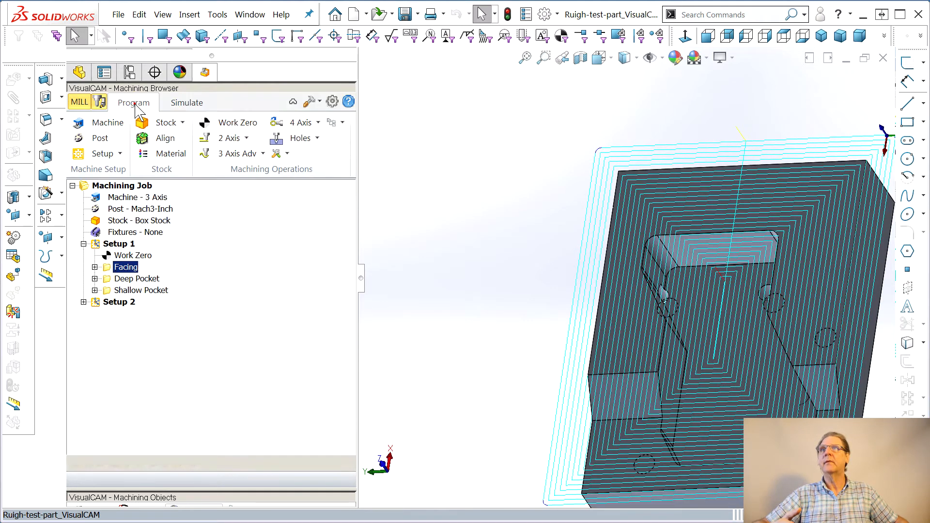
click(246, 138)
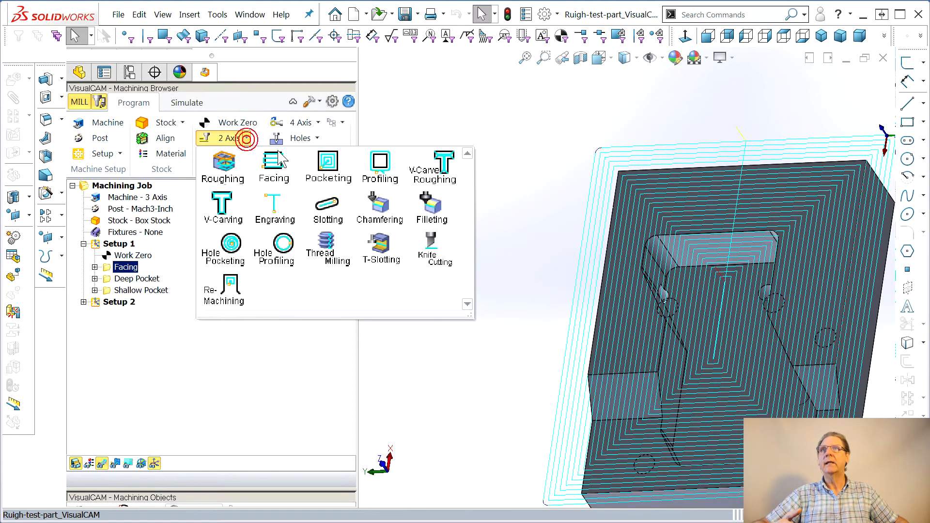
click(379, 165)
middle_drag(529, 338, 557, 323)
scroll(557, 324, up, 3)
scroll(767, 326, down, 3)
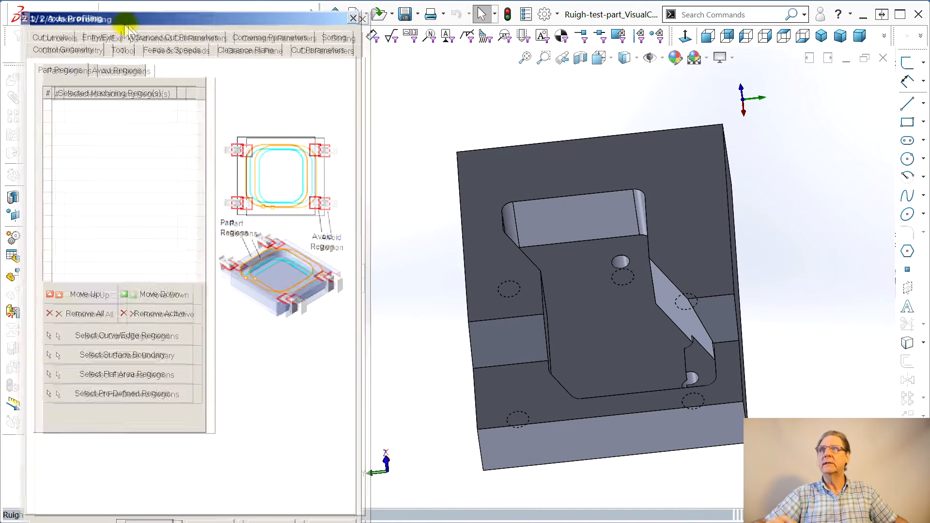
click(130, 338)
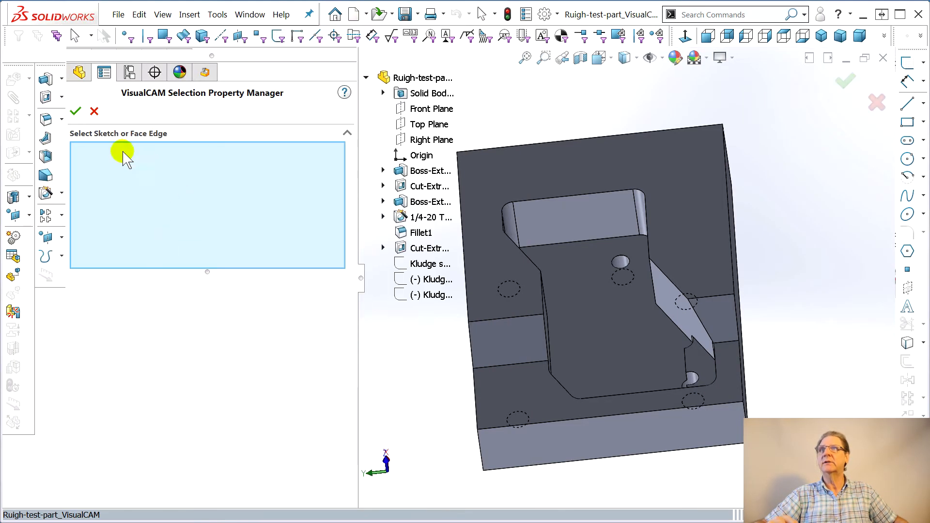
Select the eight outer edges around the part's top face as profiling regions and confirm
click(554, 142)
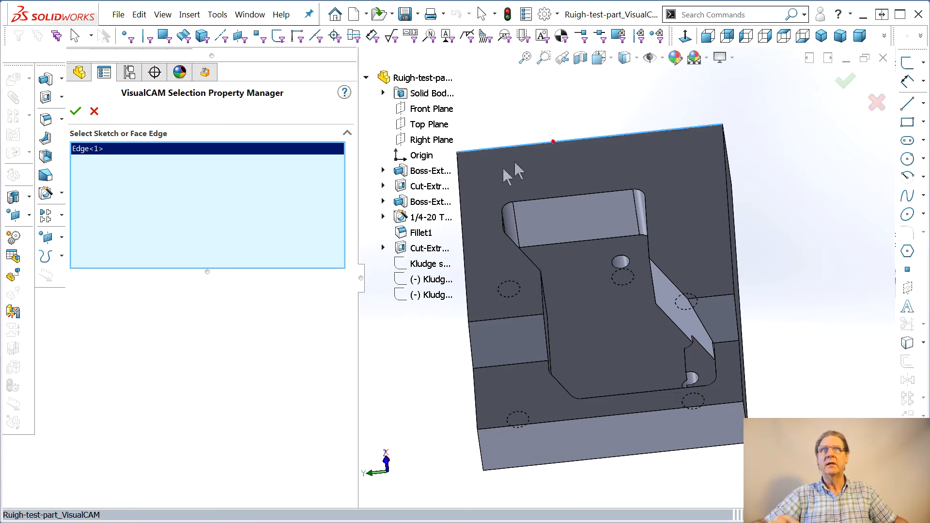
click(462, 216)
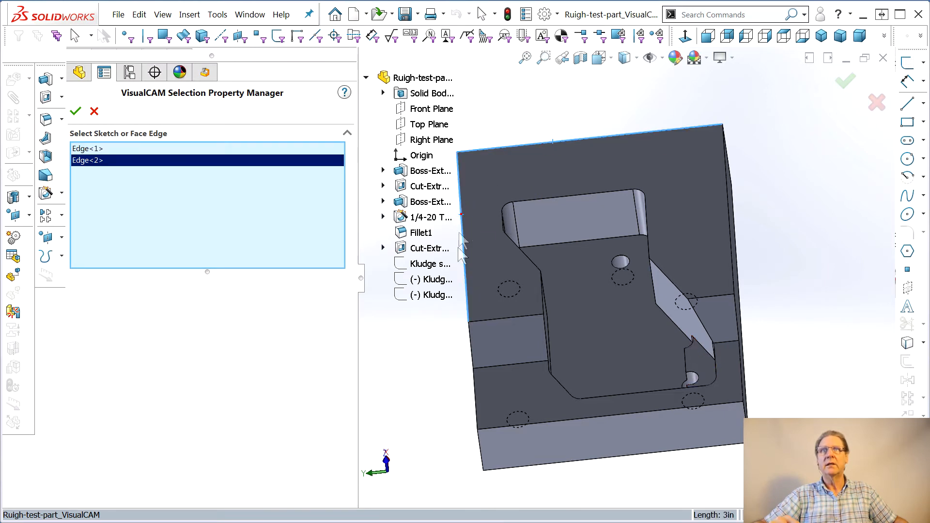
click(473, 348)
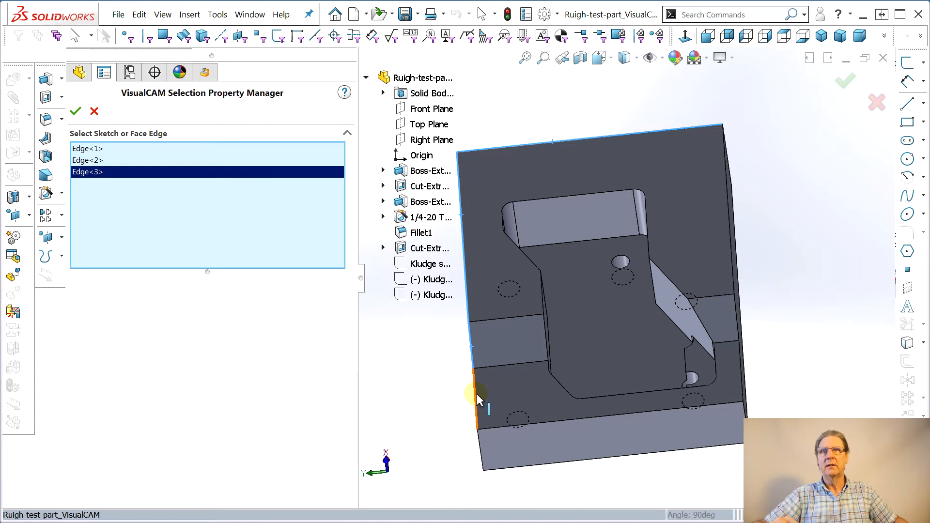
click(476, 395)
click(549, 422)
click(738, 388)
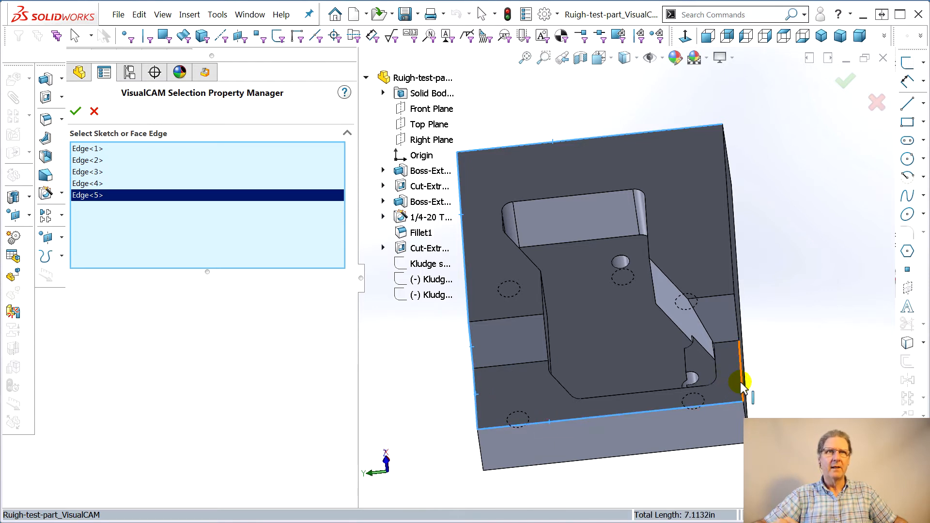
click(738, 321)
click(733, 262)
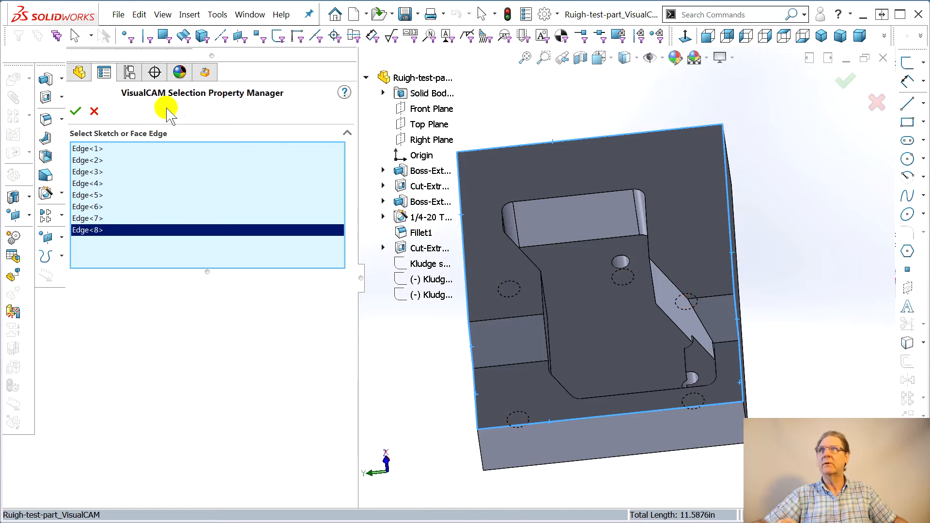
click(75, 111)
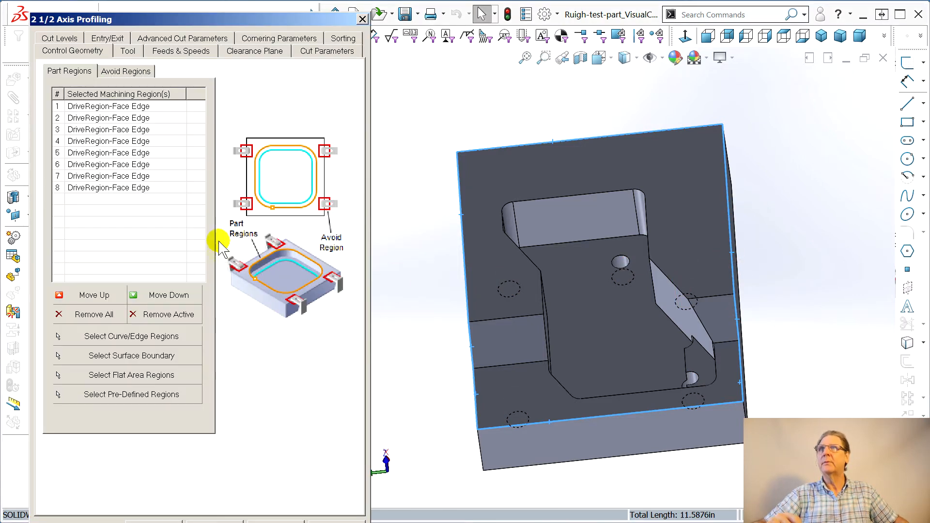
Set the profiling cut levels: total cut depth 1.02, rough and finish depth 0.51, and 0.102 depth per cut
click(127, 51)
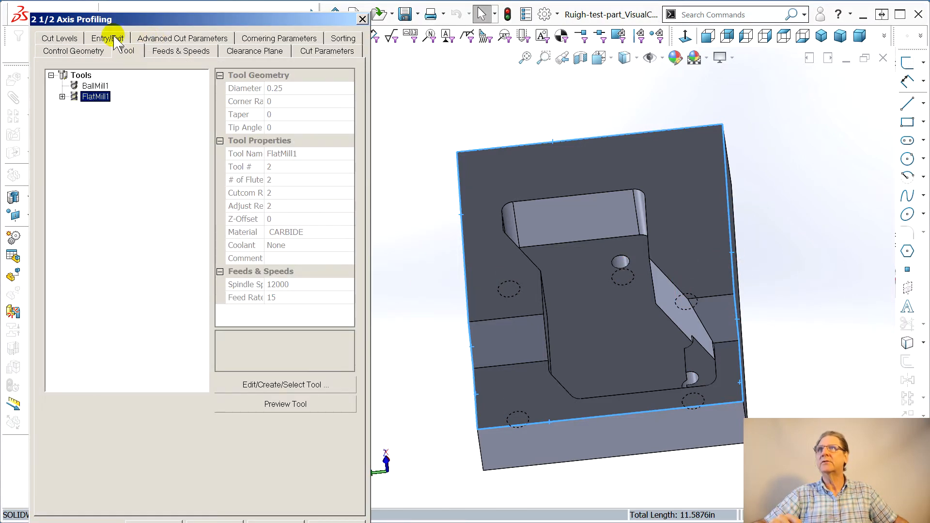
click(68, 40)
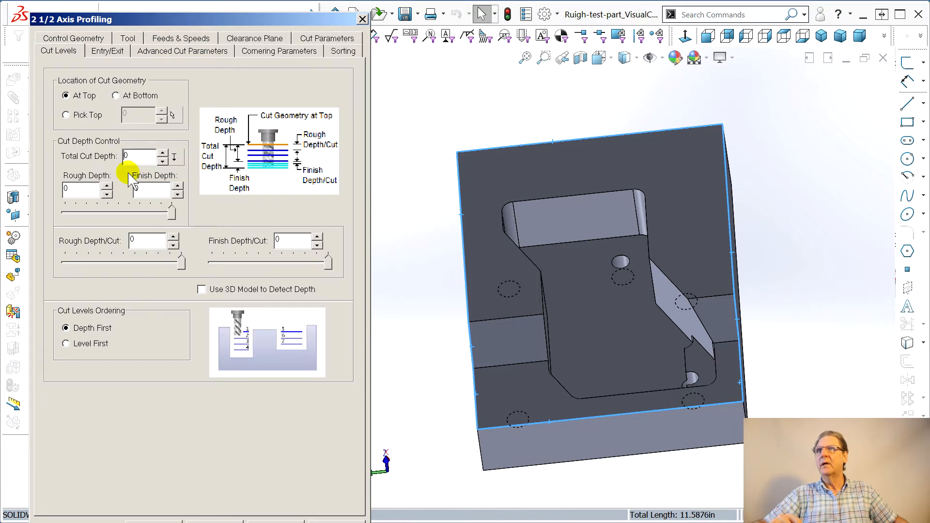
click(156, 160)
click(129, 154)
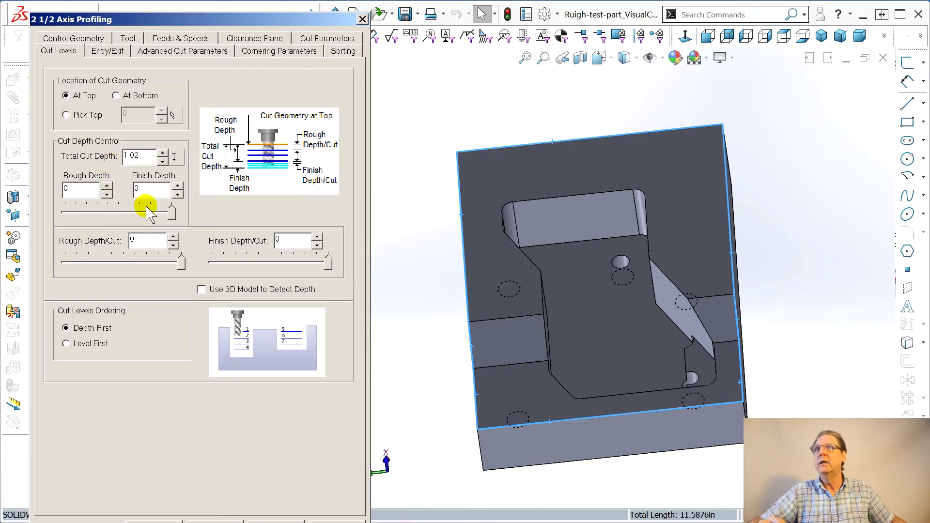
drag(172, 213, 118, 216)
drag(181, 264, 111, 266)
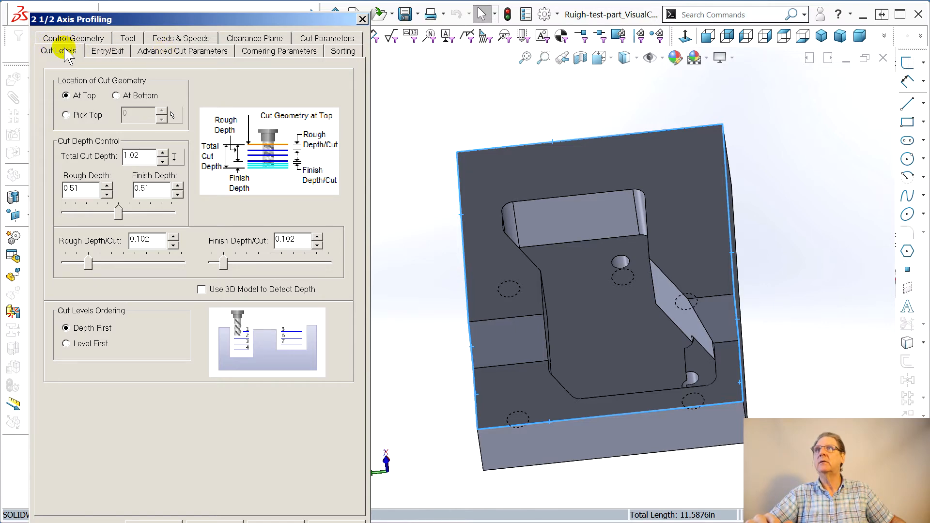
Set climb cut direction with total cut width and step/cut of 0.125, and generate the profiling toolpath
click(70, 36)
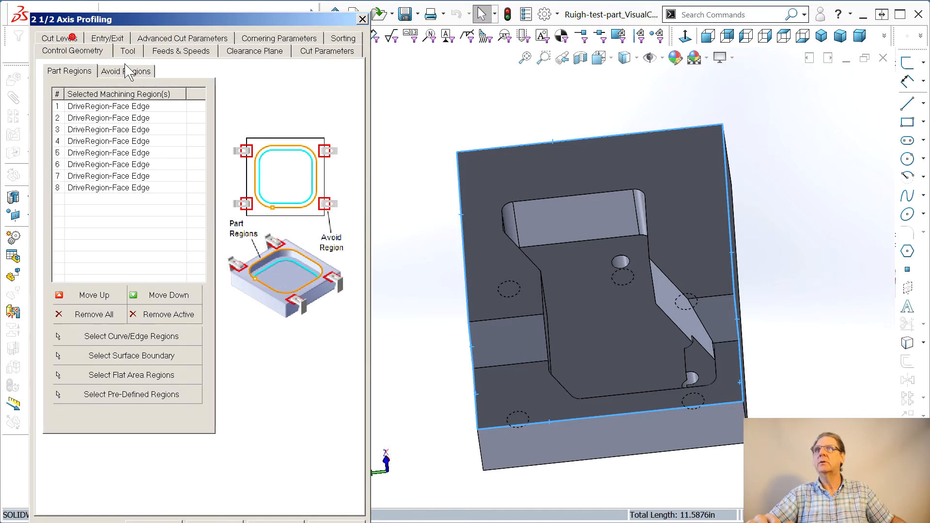
click(324, 52)
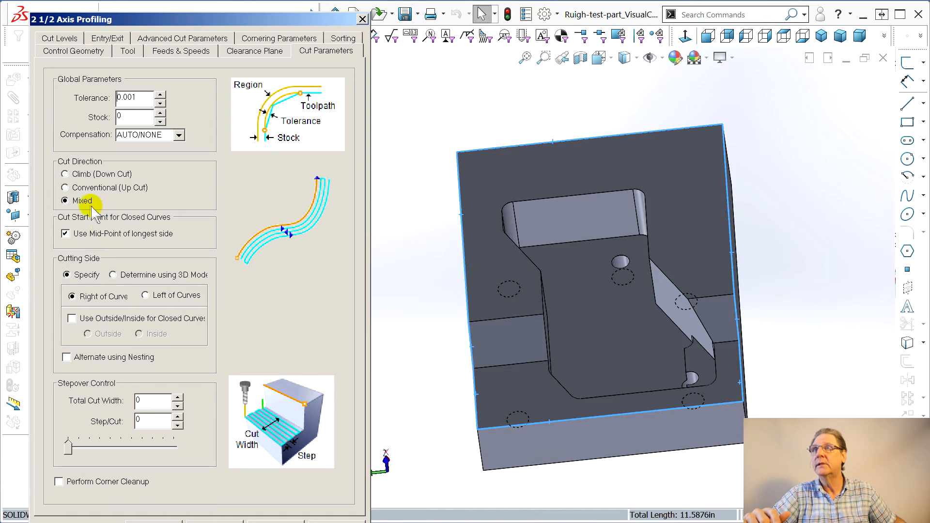
click(67, 175)
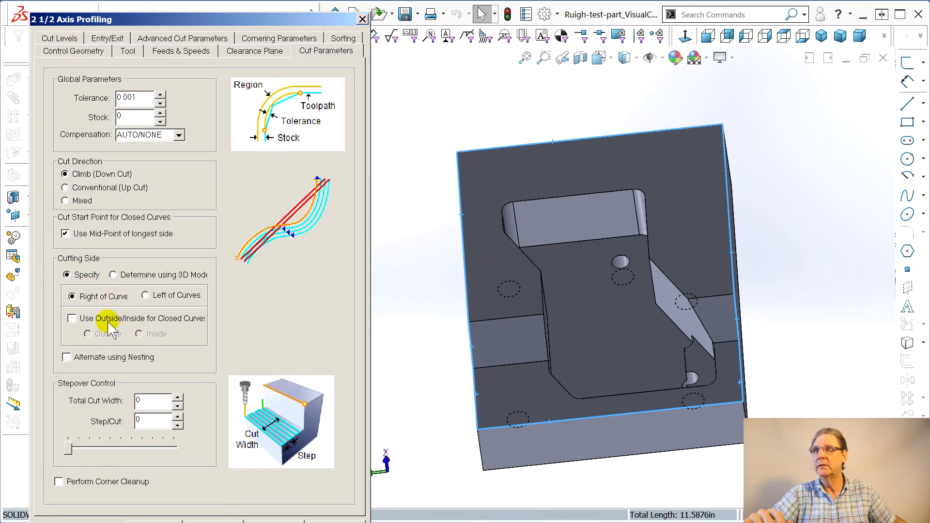
click(144, 400)
click(109, 401)
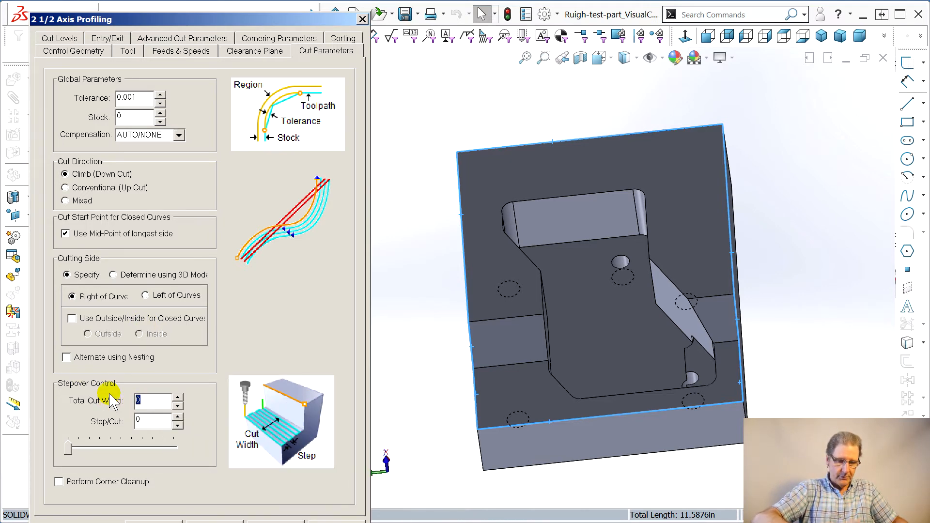
text(.125)
click(152, 420)
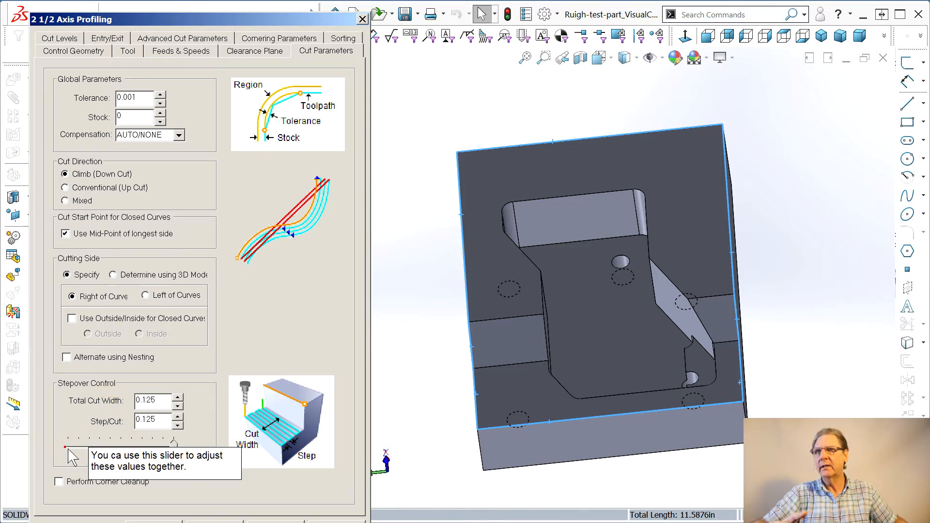
click(154, 522)
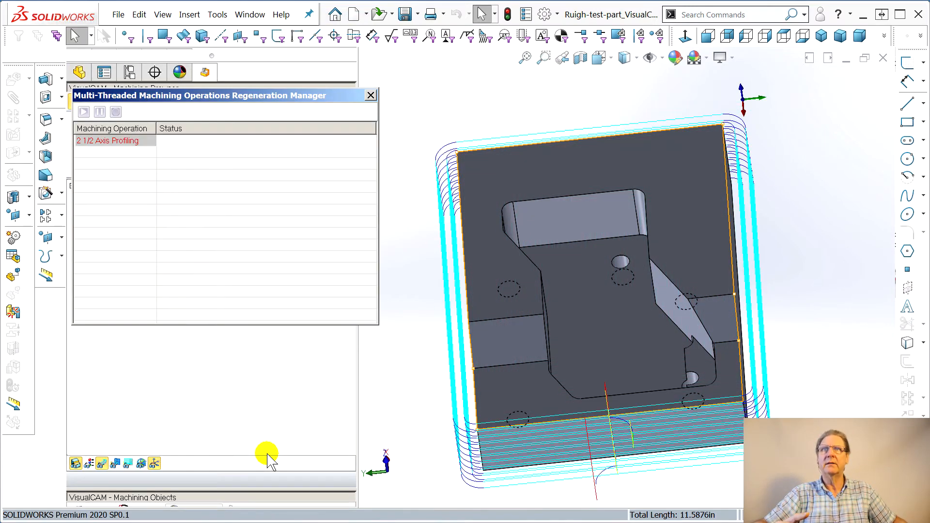
Rename the 2 1/2 Axis Profiling operation to Perimeter
middle_drag(503, 375, 501, 413)
middle_drag(554, 449, 544, 369)
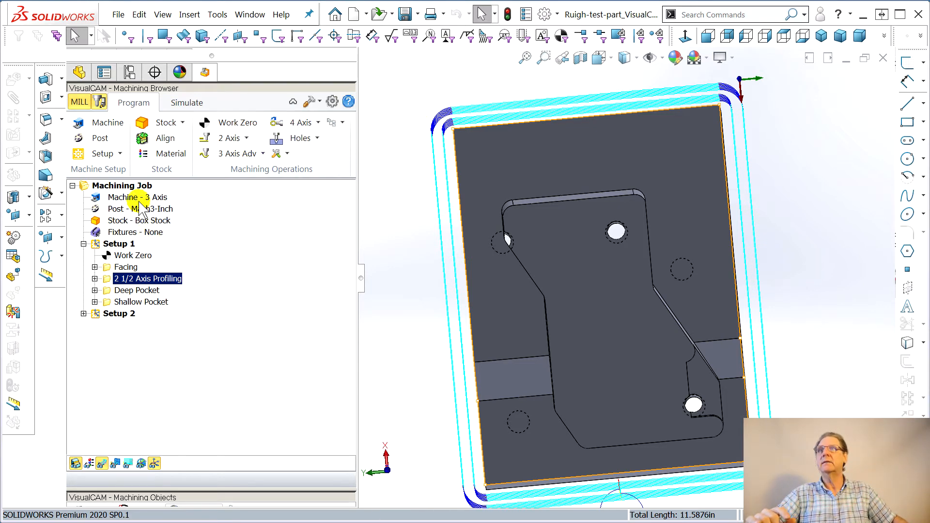
click(130, 222)
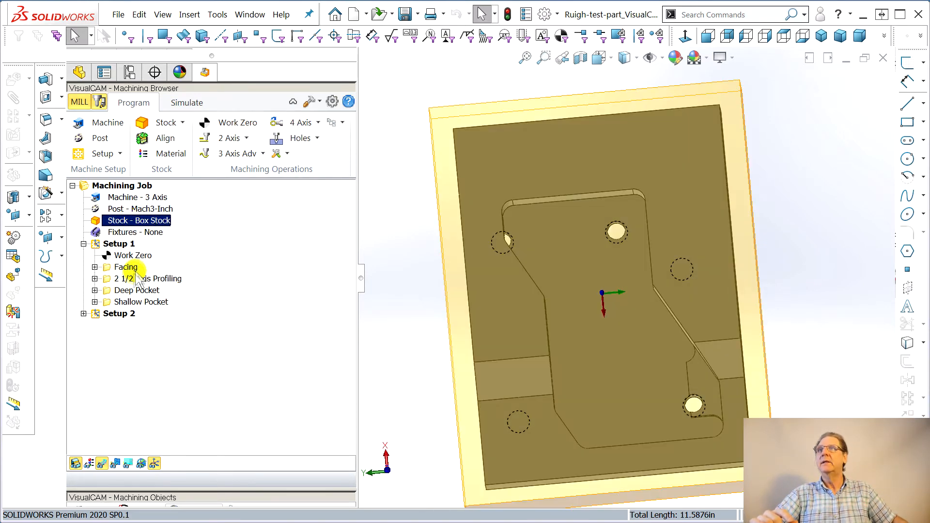
click(130, 279)
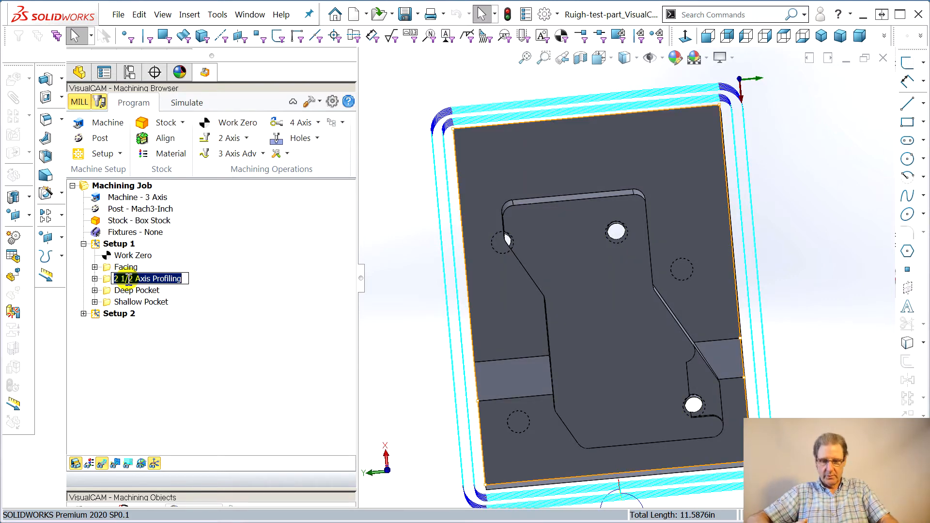
text(Perimeter)
key(Return)
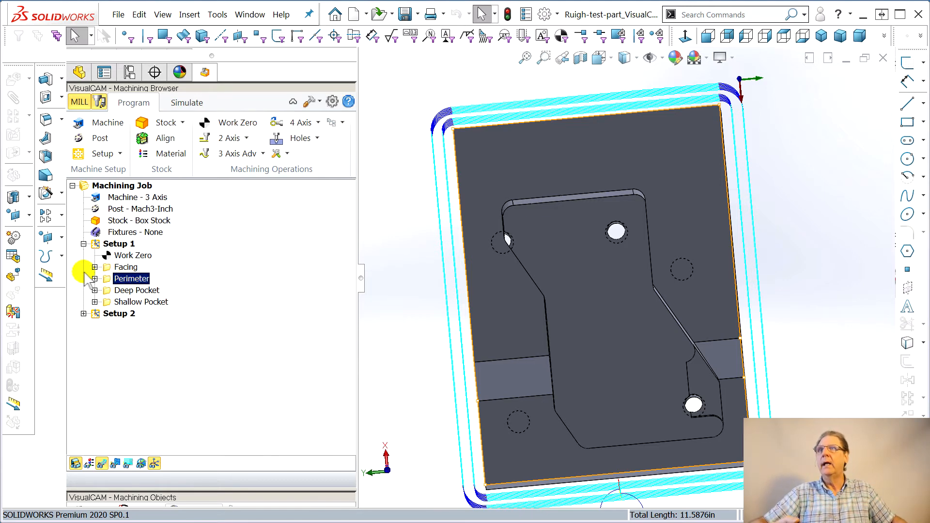
Reopen the Perimeter parameters, set the tolerance to 0.0001, and regenerate the toolpath
click(95, 279)
click(141, 338)
drag(403, 19, 139, 39)
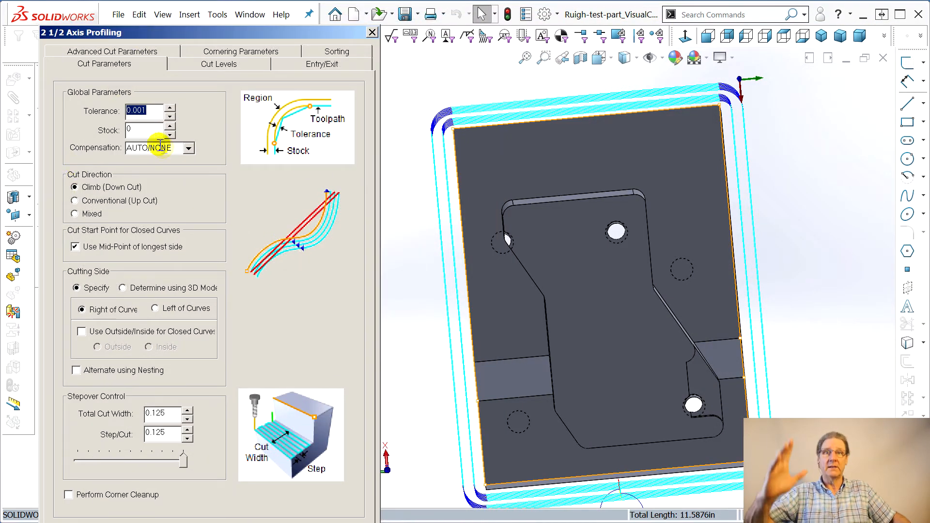
mouse_move(156, 136)
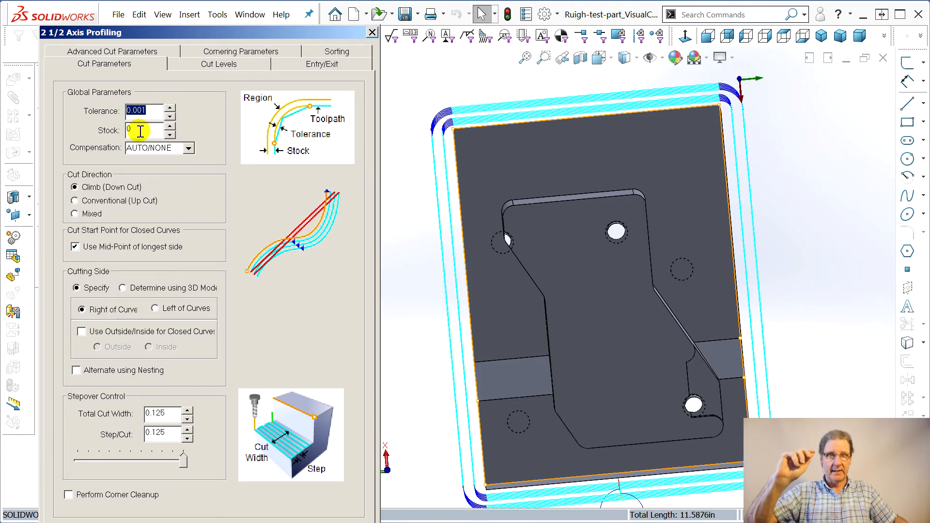
click(141, 111)
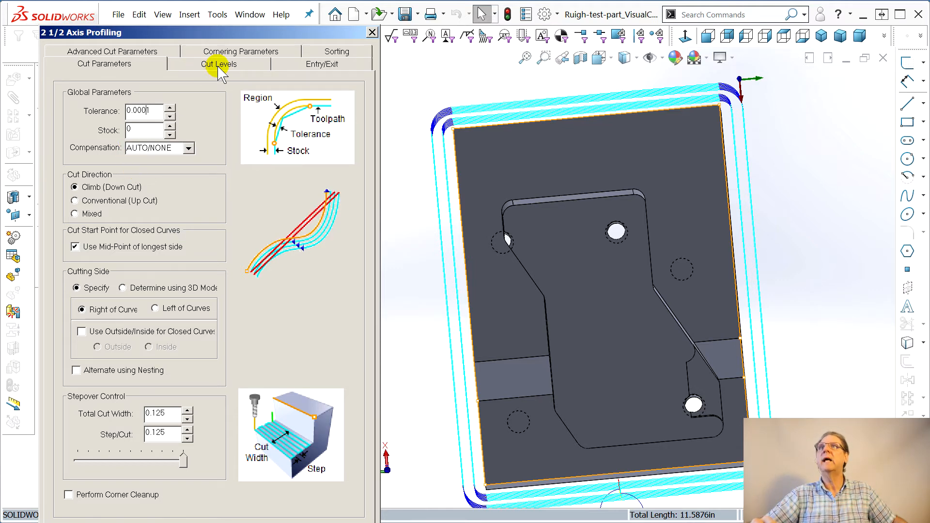
click(117, 51)
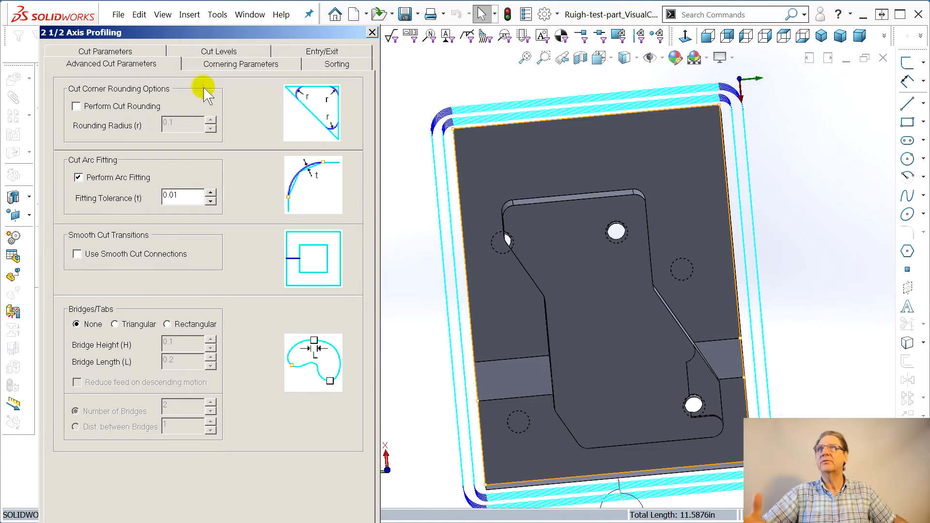
click(204, 522)
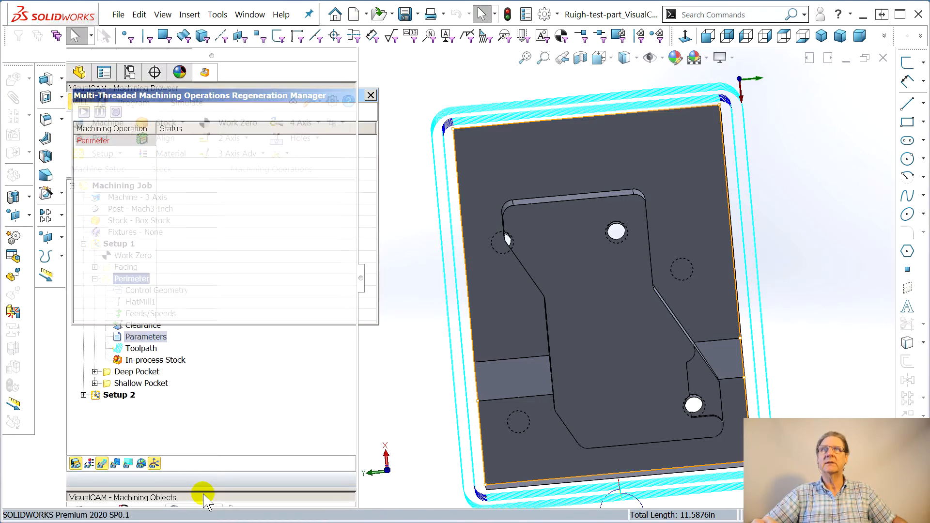
Simulate the Perimeter toolpath to the end and compare the stock against the part
middle_drag(411, 332, 415, 276)
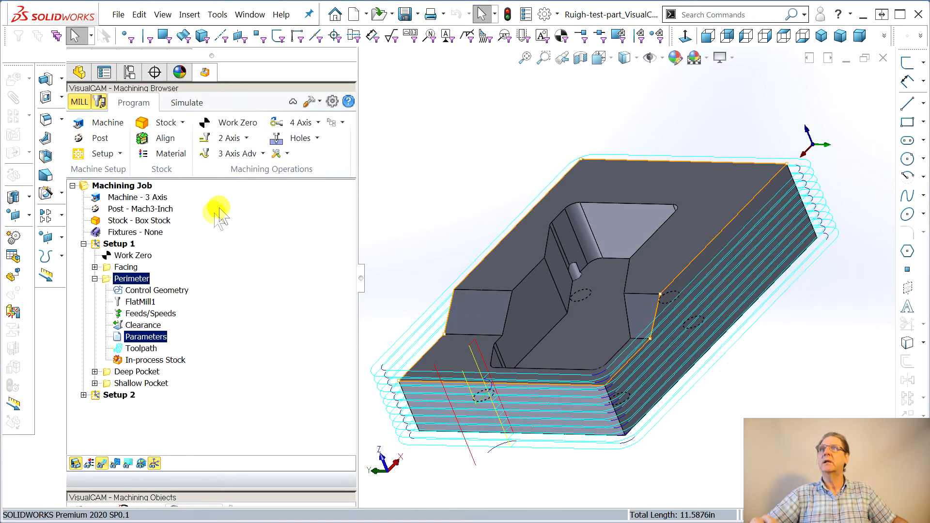
click(187, 103)
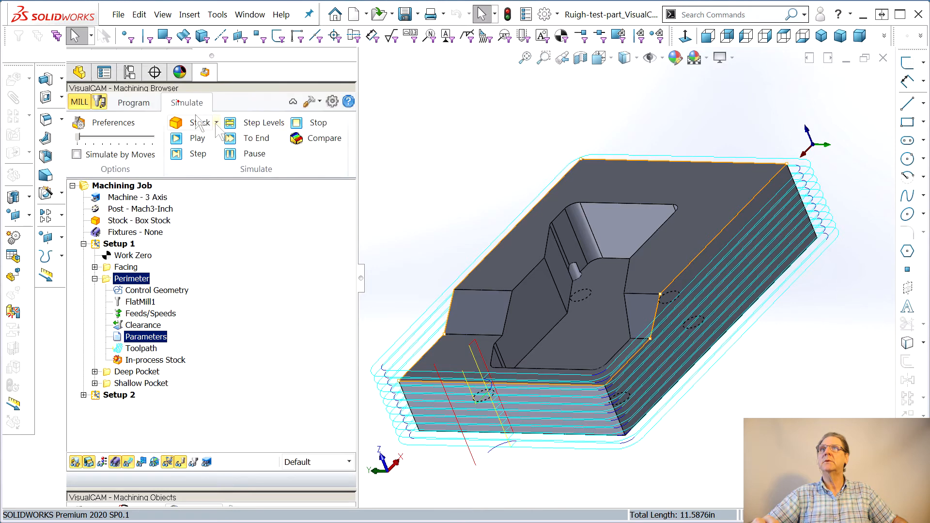
click(251, 140)
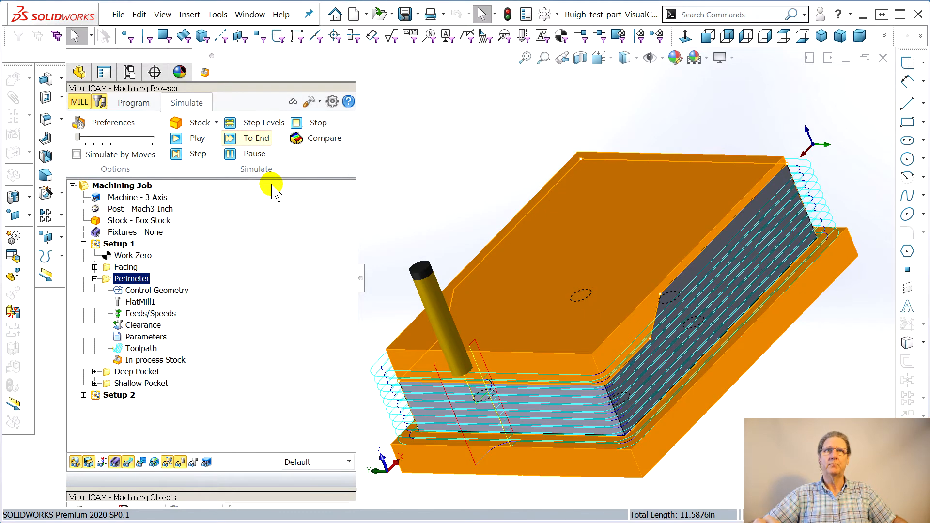
click(310, 141)
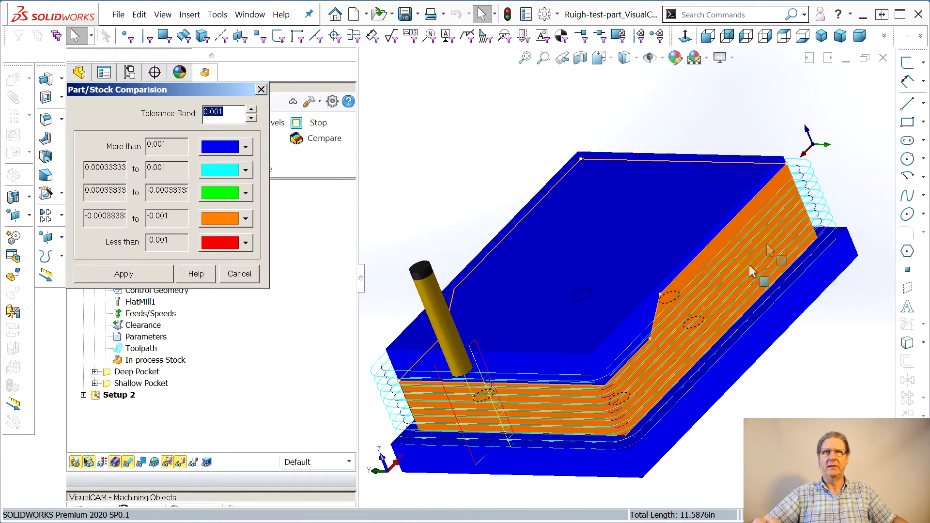
click(261, 89)
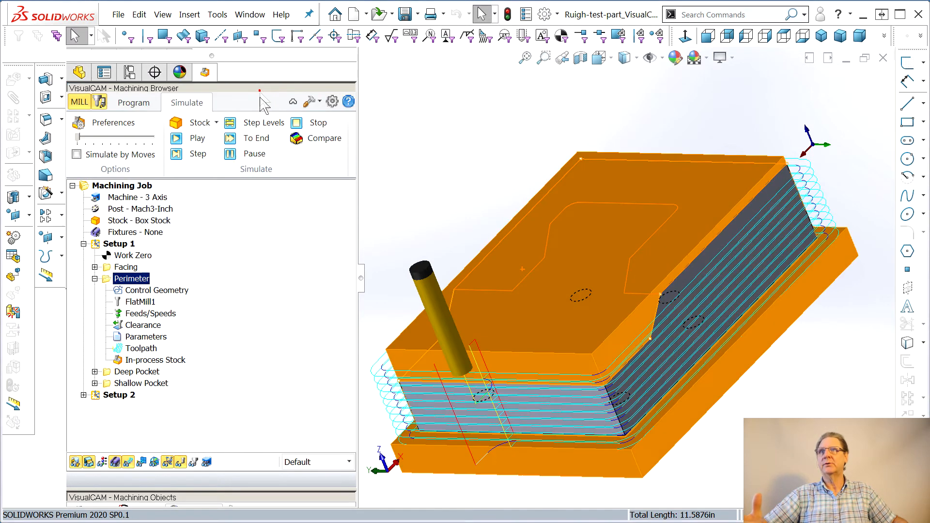
Simulate all of Setup 1 to the end and examine the part comparison from several angles
click(127, 254)
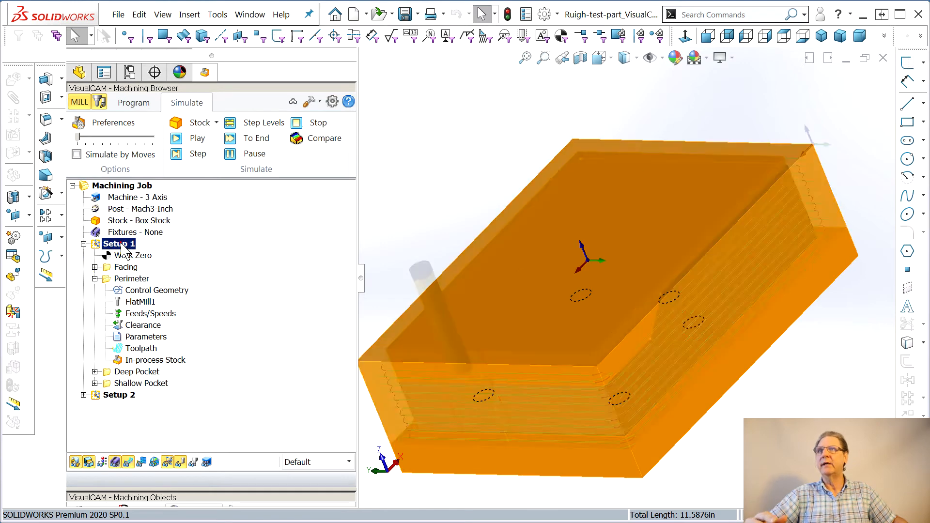
click(257, 139)
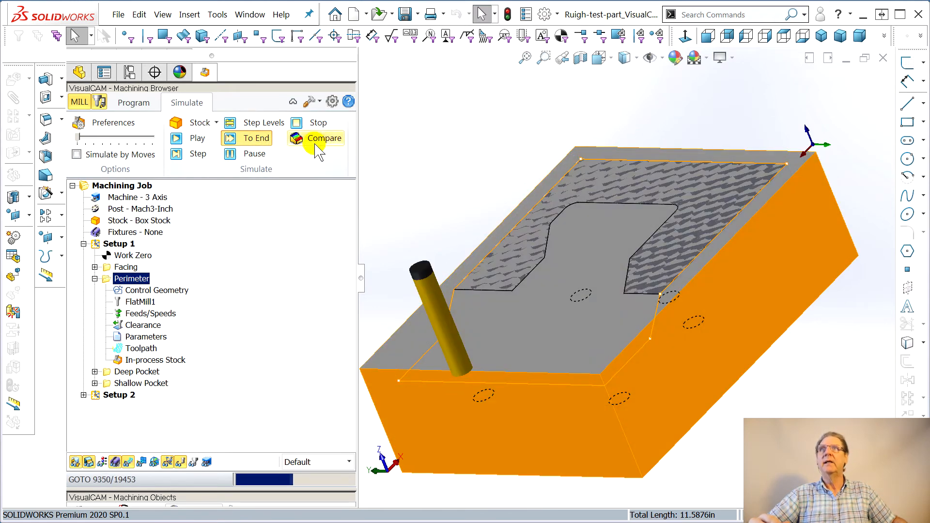
click(319, 139)
middle_drag(577, 328, 577, 304)
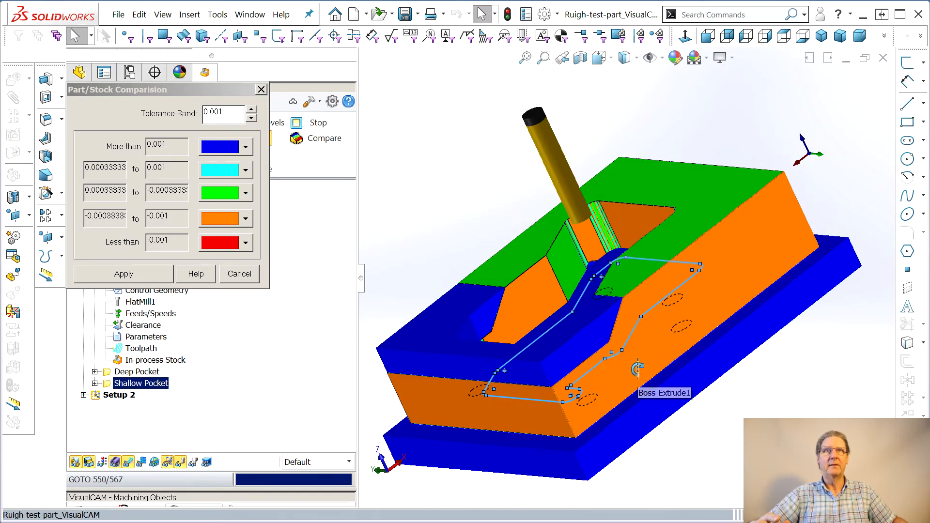
middle_drag(612, 388, 615, 354)
click(261, 89)
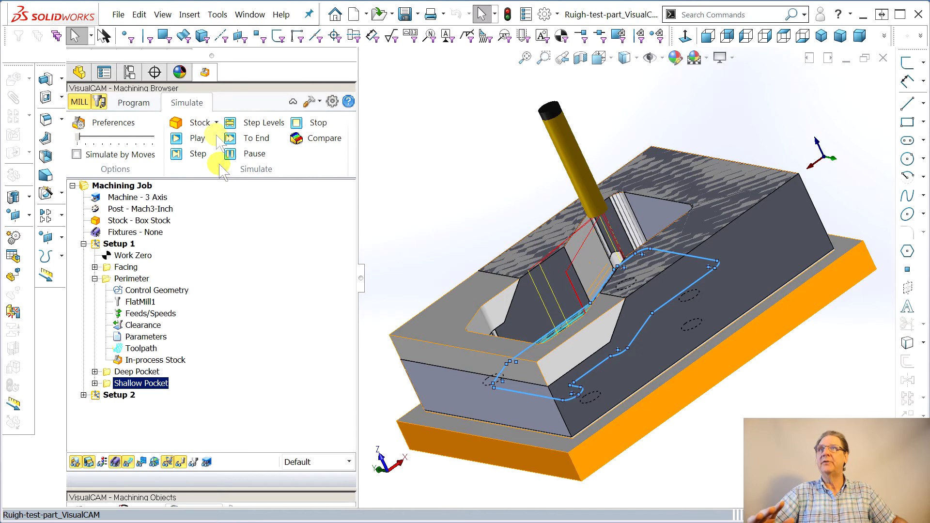
Create a 2 1/2 Axis Pocketing operation in Setup 1, replacing its regions with the Kludge sketch for CAM flats
click(141, 103)
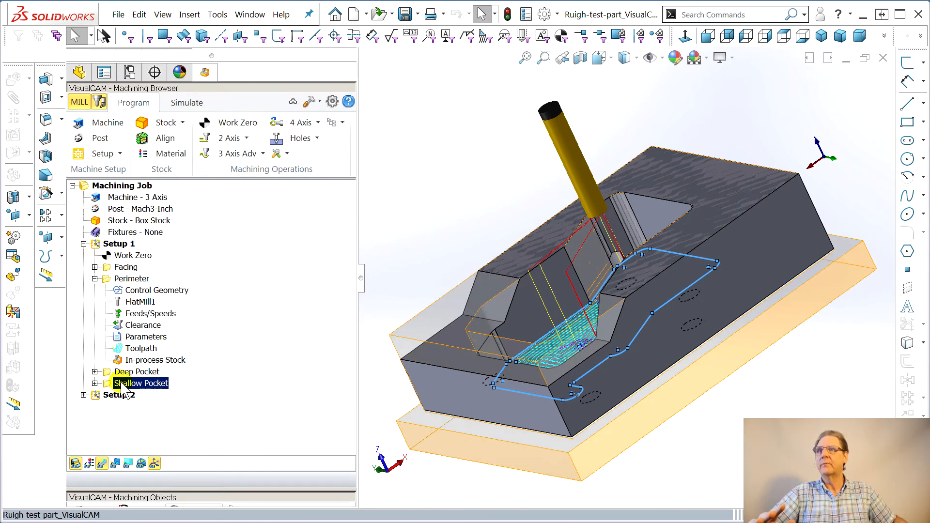
click(95, 279)
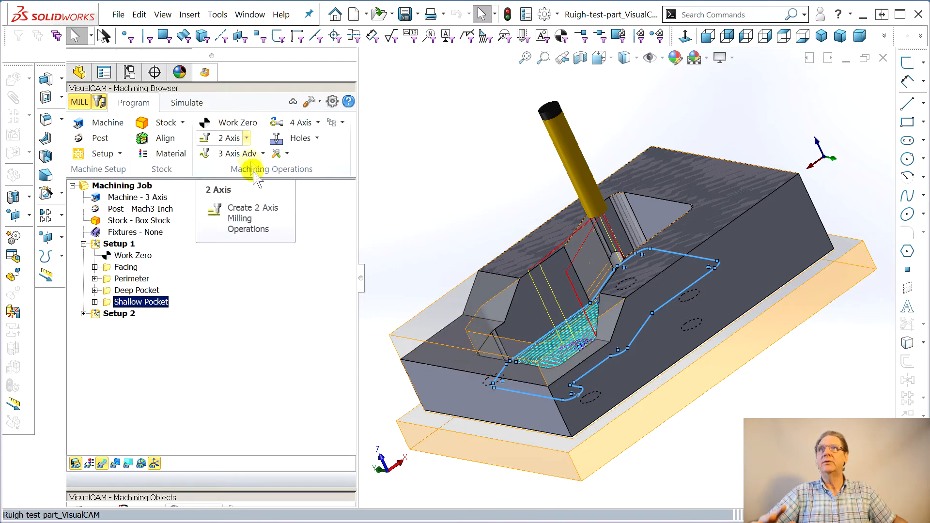
click(263, 154)
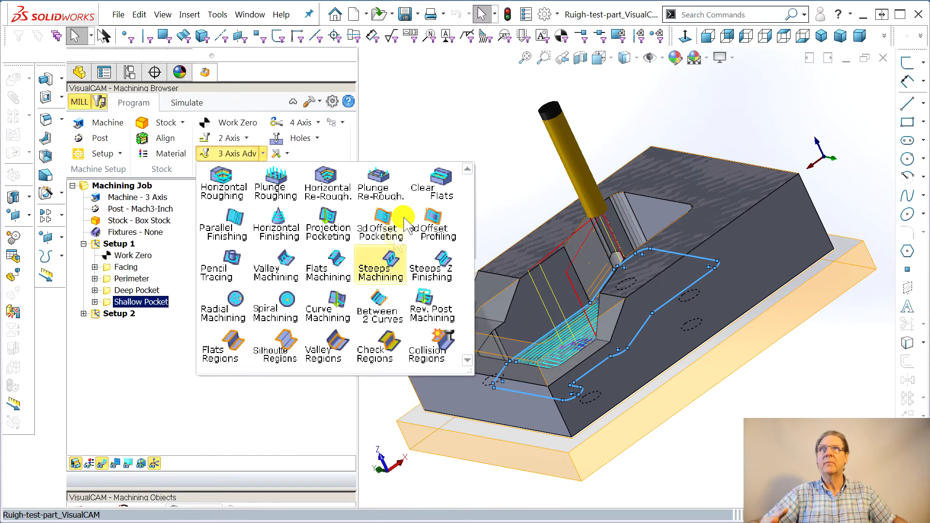
click(323, 154)
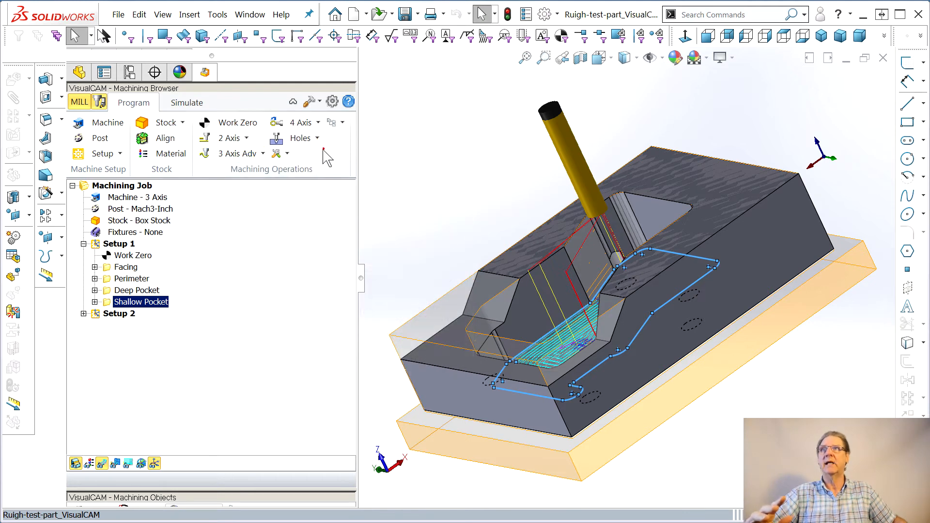
click(247, 139)
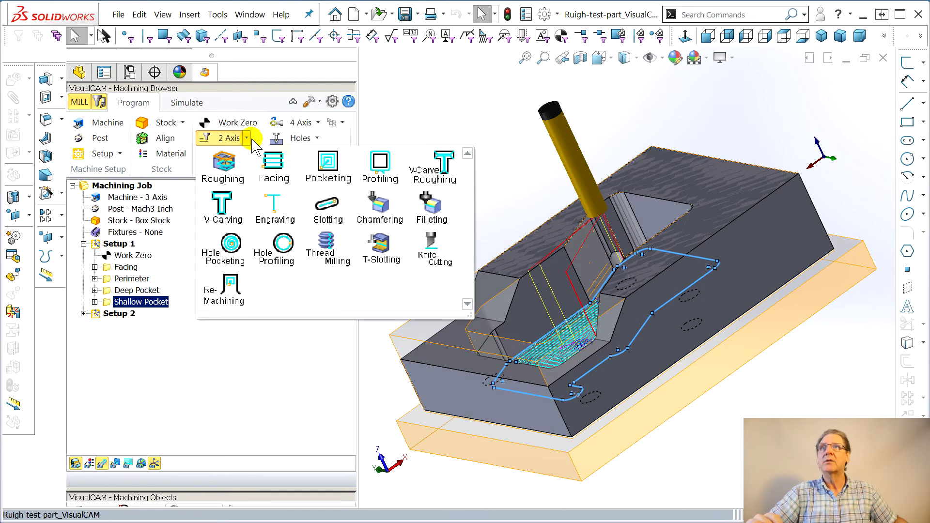
click(320, 159)
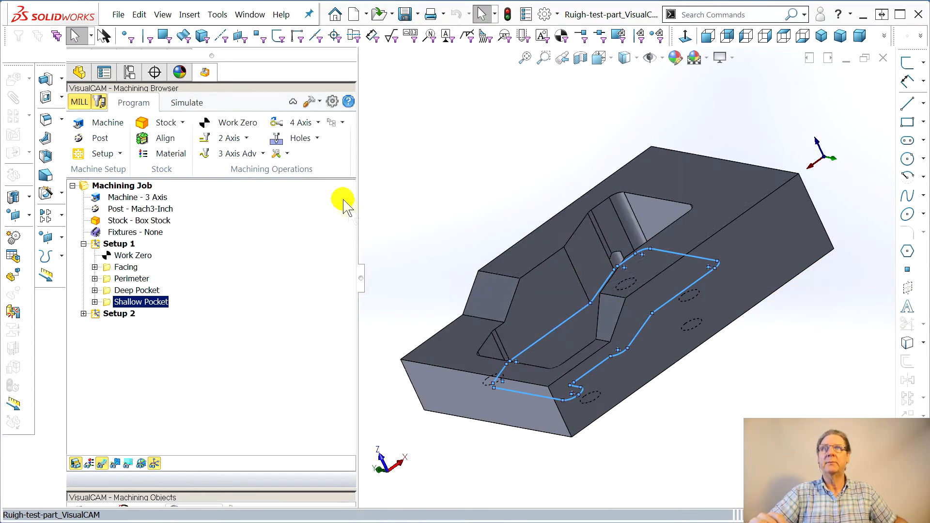
drag(802, 69, 285, 31)
click(223, 353)
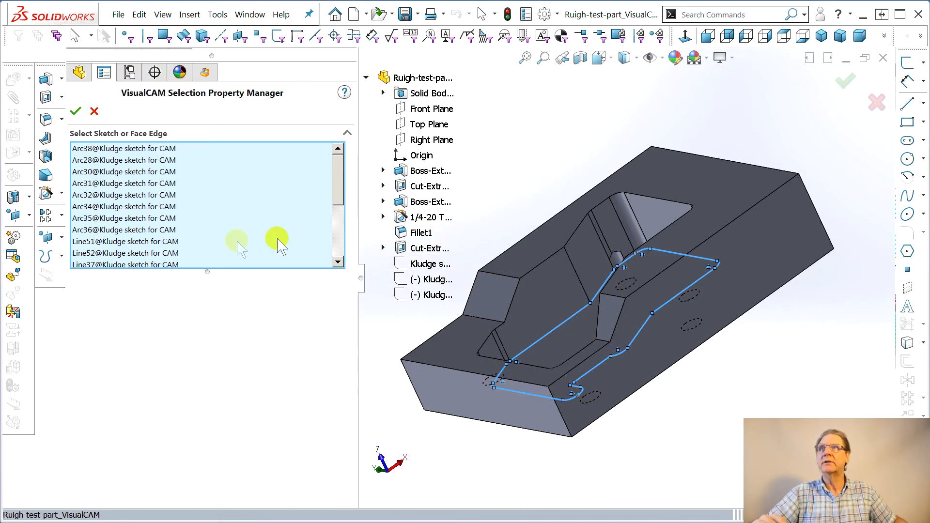
right_click(179, 184)
click(228, 196)
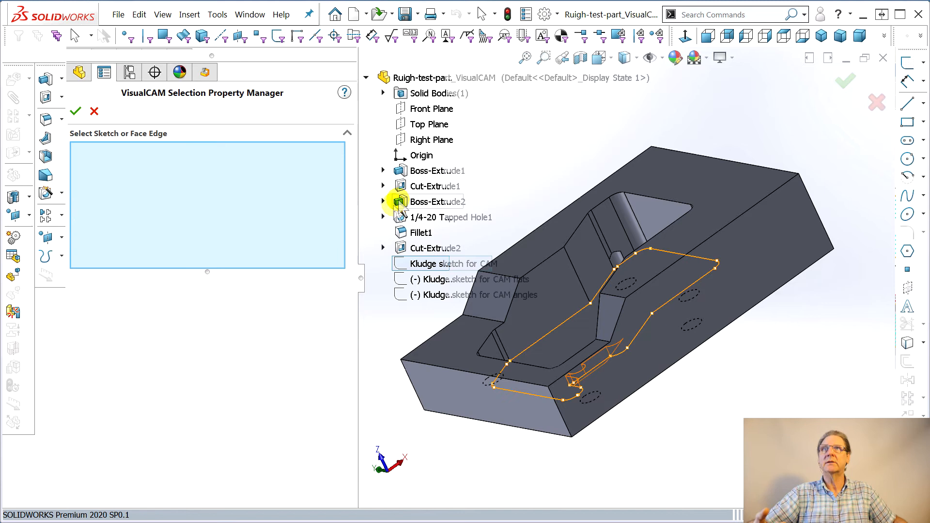
click(428, 281)
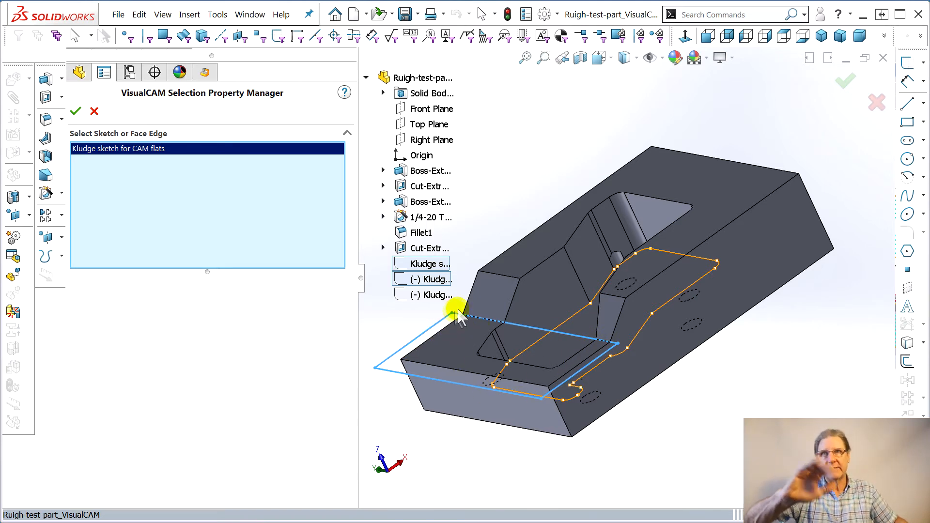
click(76, 111)
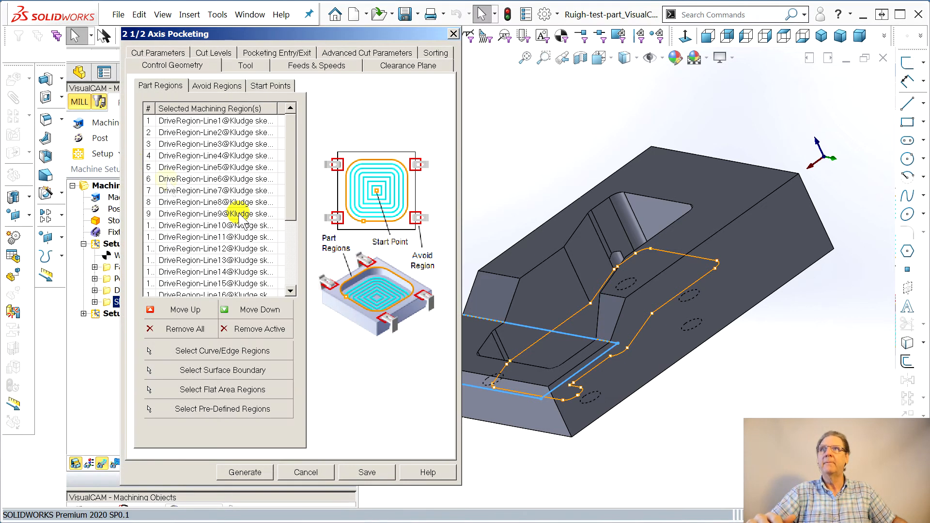
Review the pocketing tool and cut parameters, then generate the pocketing toolpath
click(246, 65)
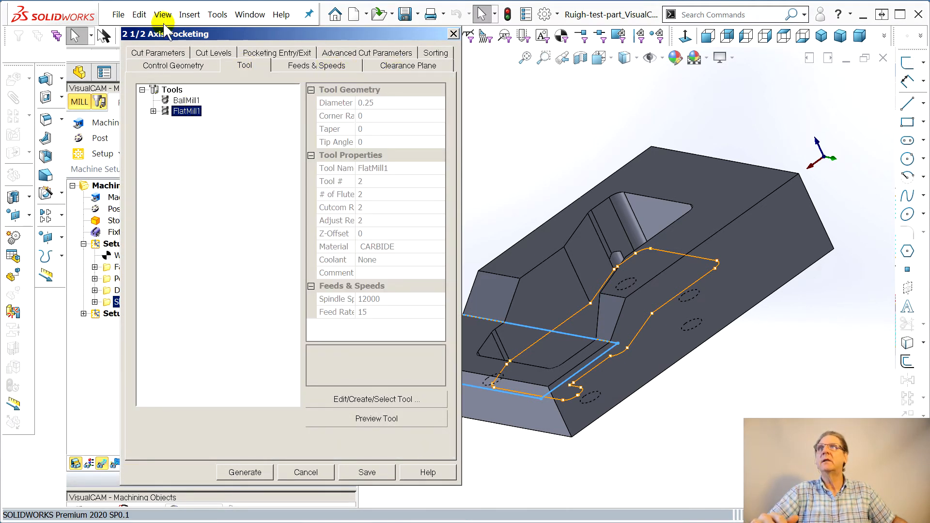
click(159, 54)
mouse_move(219, 127)
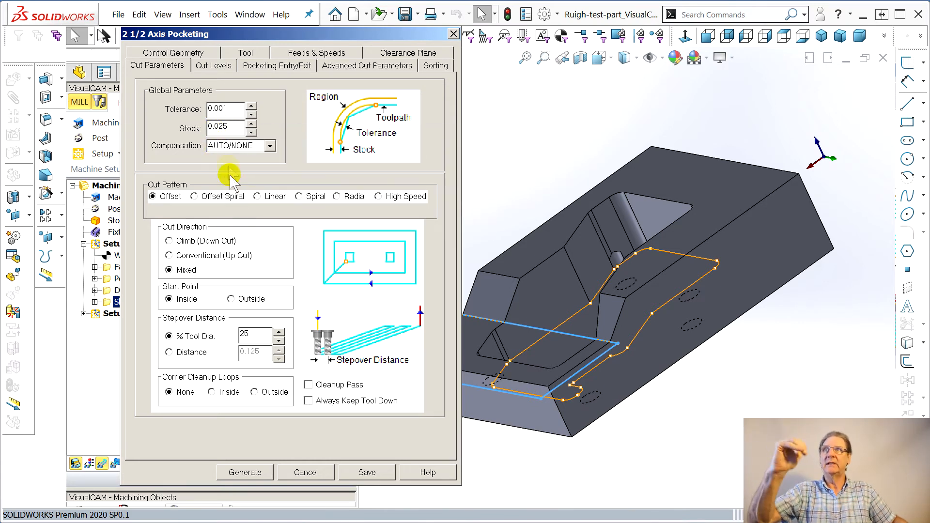
click(223, 106)
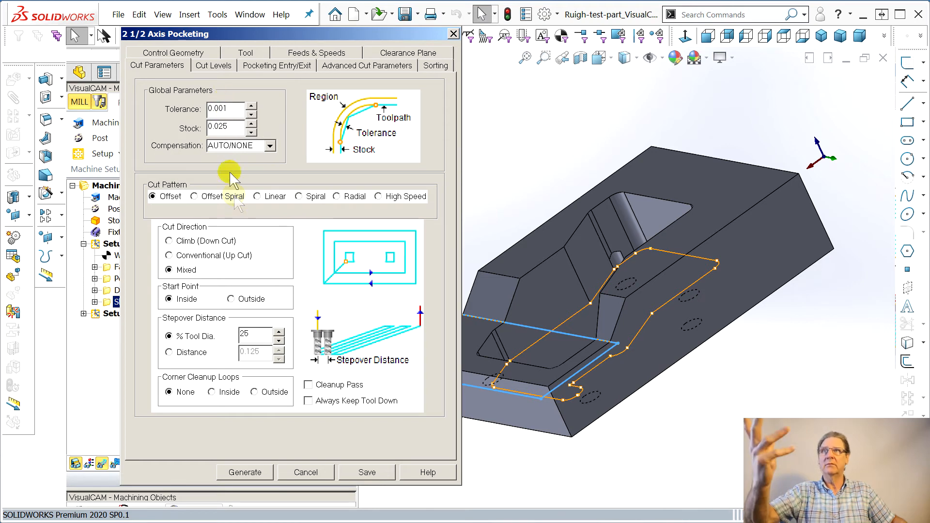
click(242, 471)
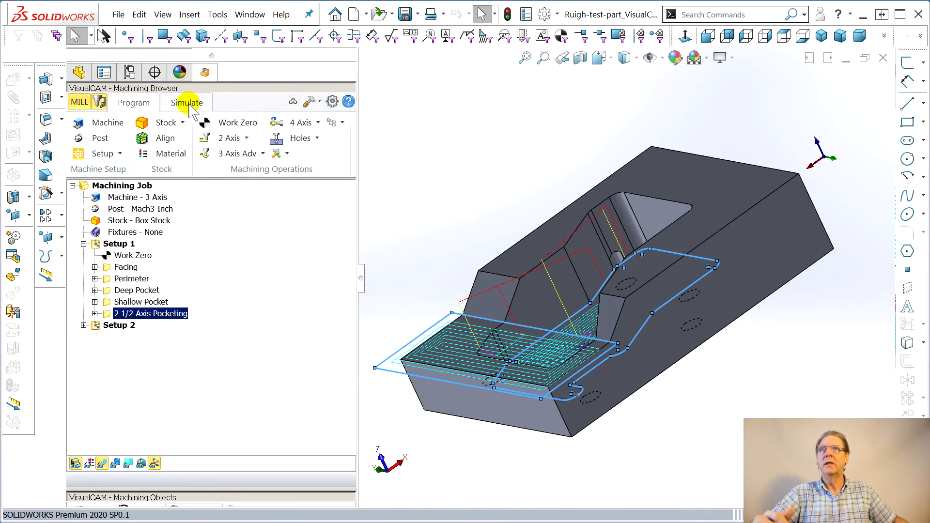
Rename the 2 1/2 Axis Pocketing operation to Flat
mouse_move(448, 235)
middle_down()
mouse_move(467, 208)
mouse_move(443, 218)
middle_up()
click(116, 314)
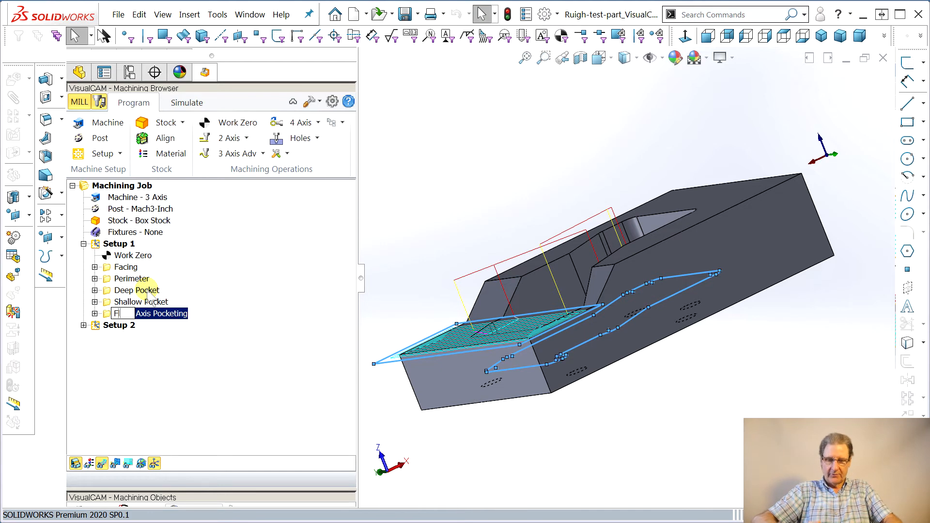
text(Flat)
key(Delete)
key(Return)
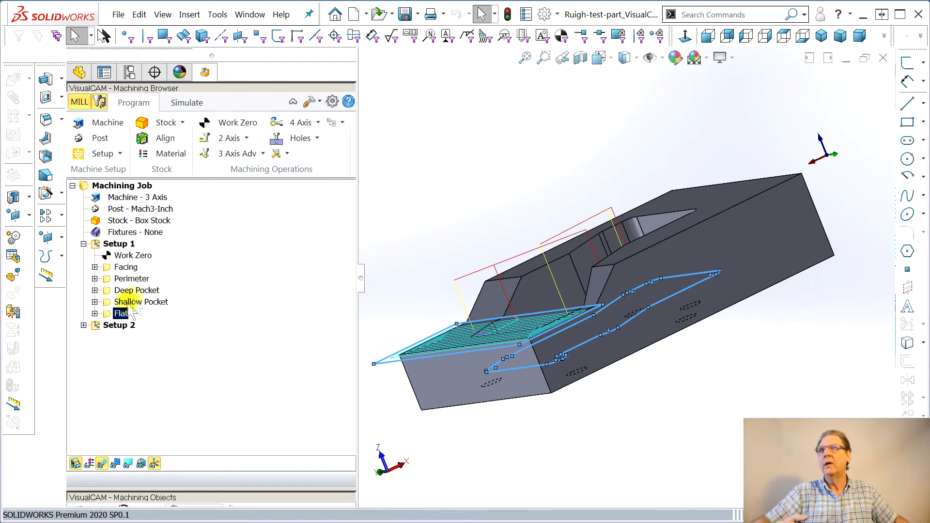
Open the Flat parameters and set the cut geometry location to At Bottom, picking the start and end points on the model
click(94, 314)
click(158, 371)
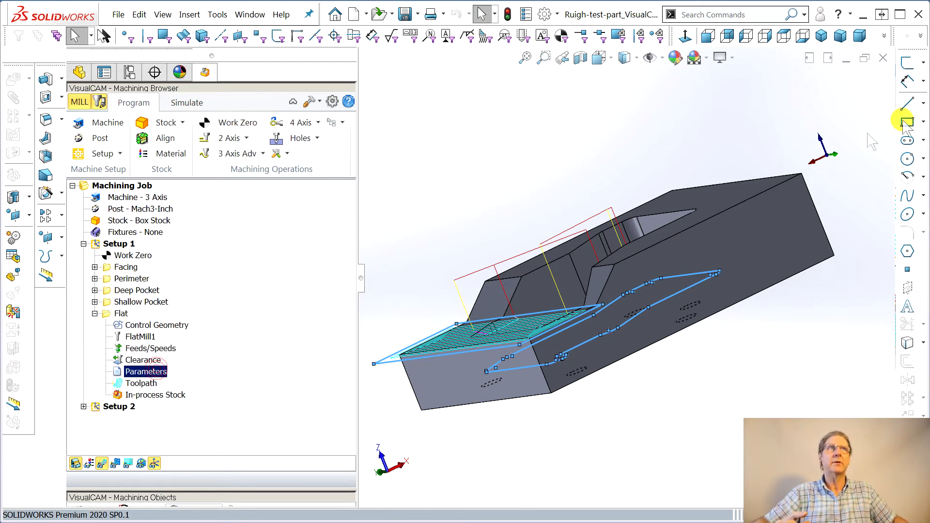
drag(654, 62, 183, 61)
click(130, 81)
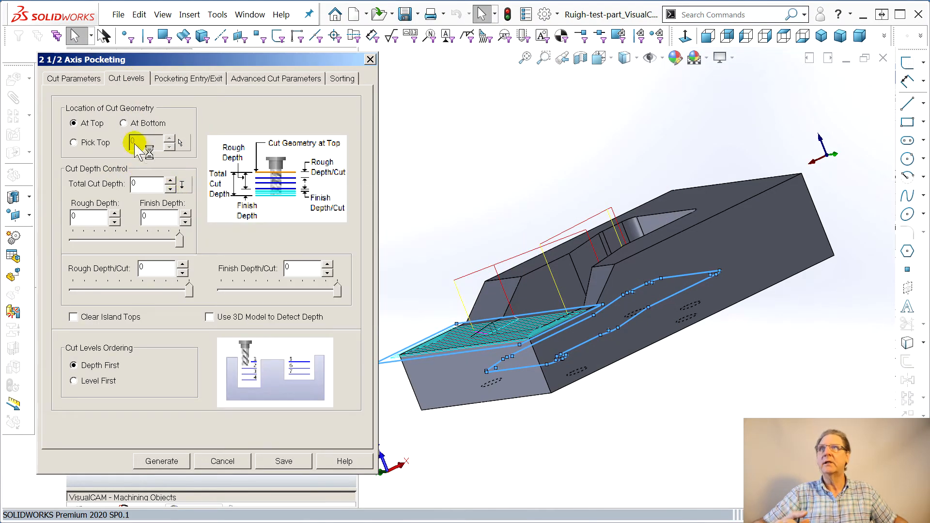
click(124, 124)
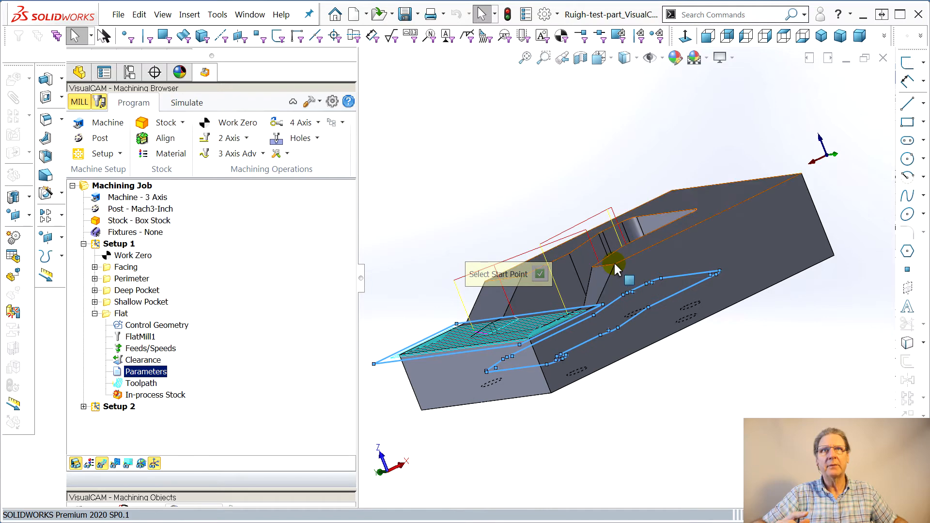
click(616, 265)
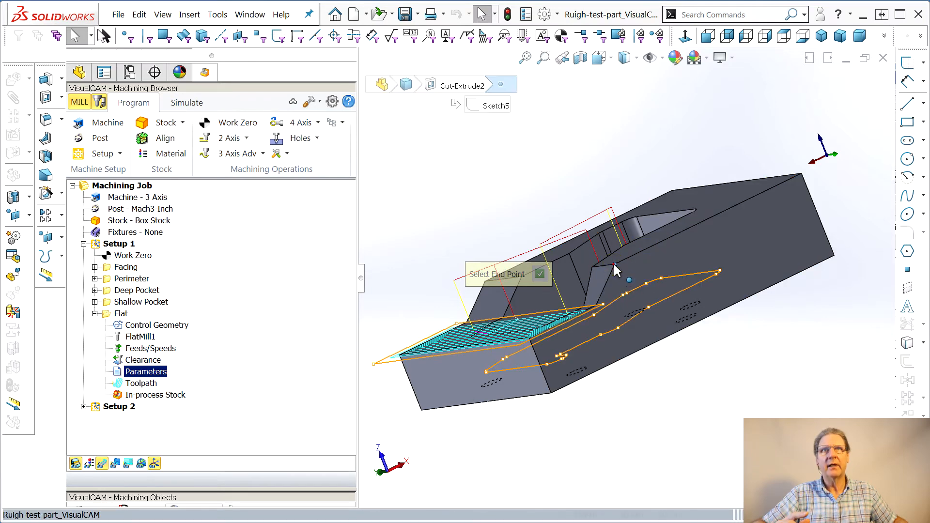
click(528, 337)
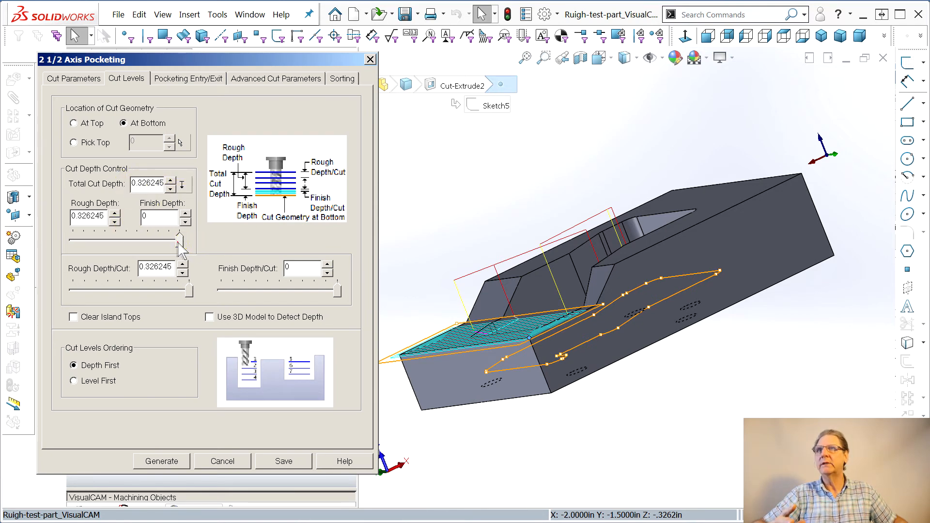
Set rough depth to 0.163123 and rough depth per cut to 0.0978786, then generate the Flat toolpath
drag(178, 242, 123, 239)
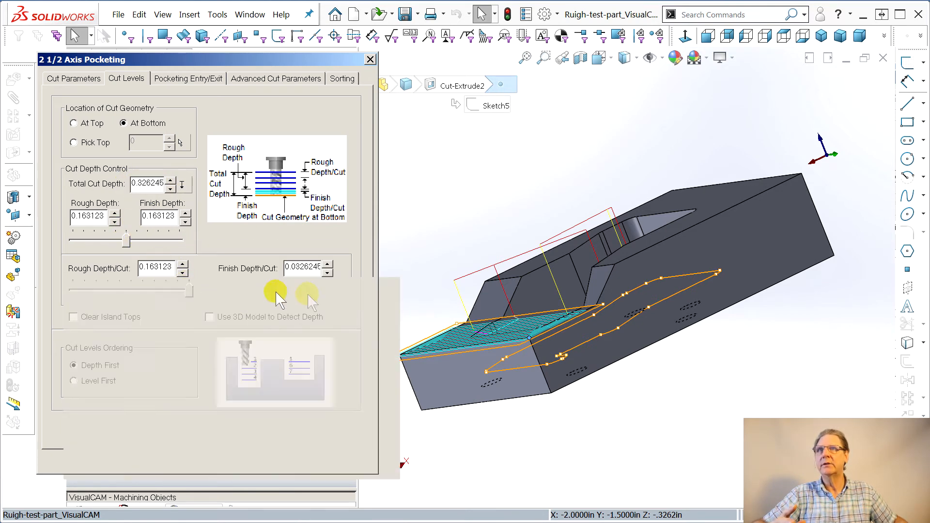
drag(189, 291, 131, 290)
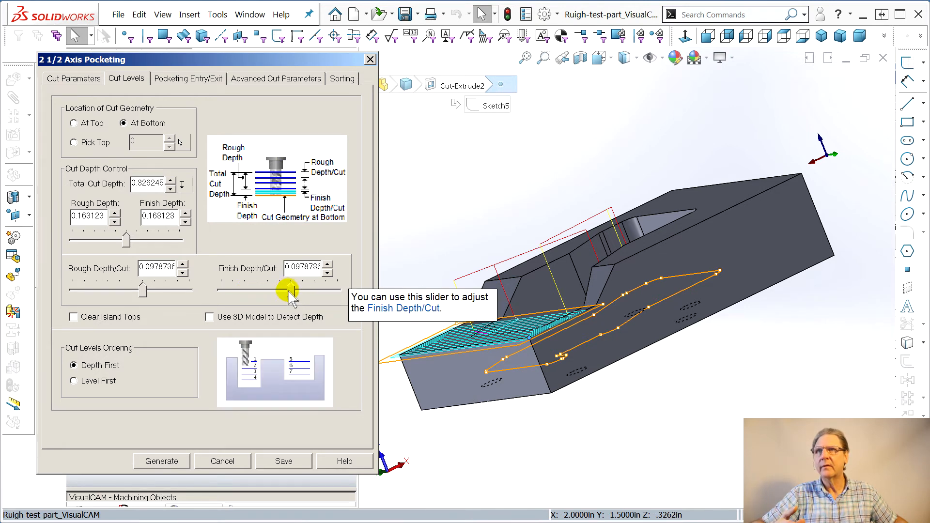
click(161, 460)
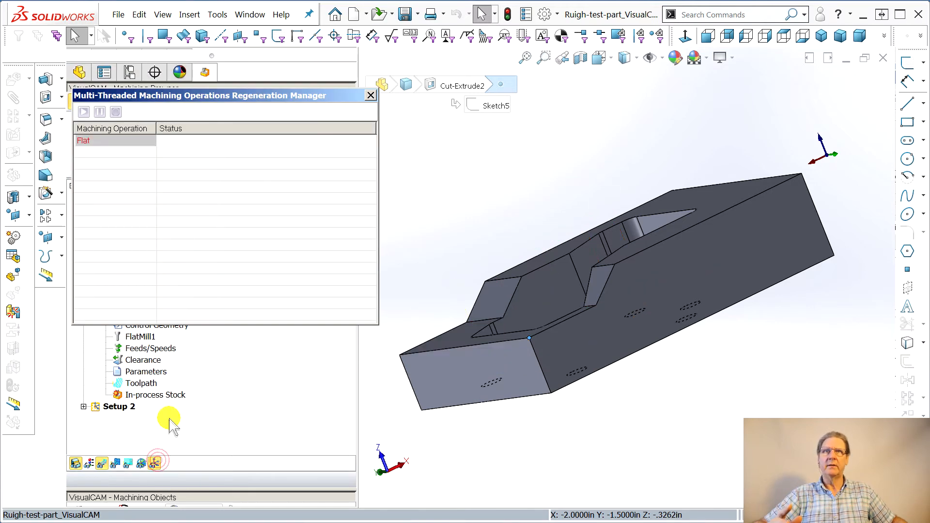
Create a Parallel Finishing operation, clearing its regions and selecting the two angled flat faces as flat area regions
middle_drag(779, 307, 737, 320)
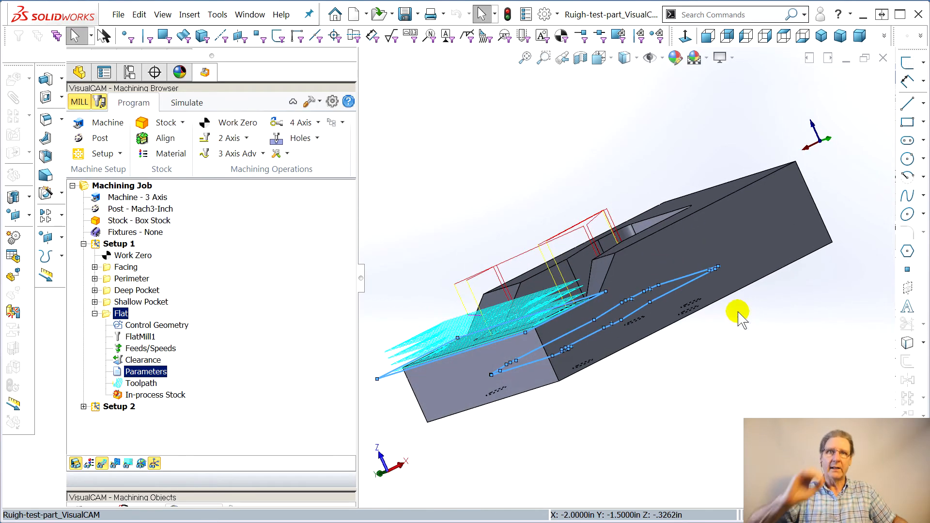
middle_drag(685, 332, 762, 400)
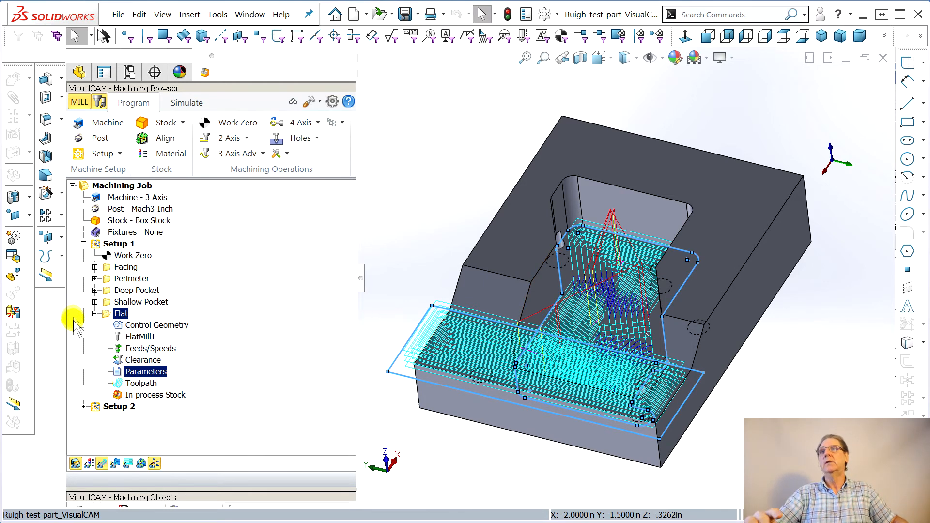
click(94, 313)
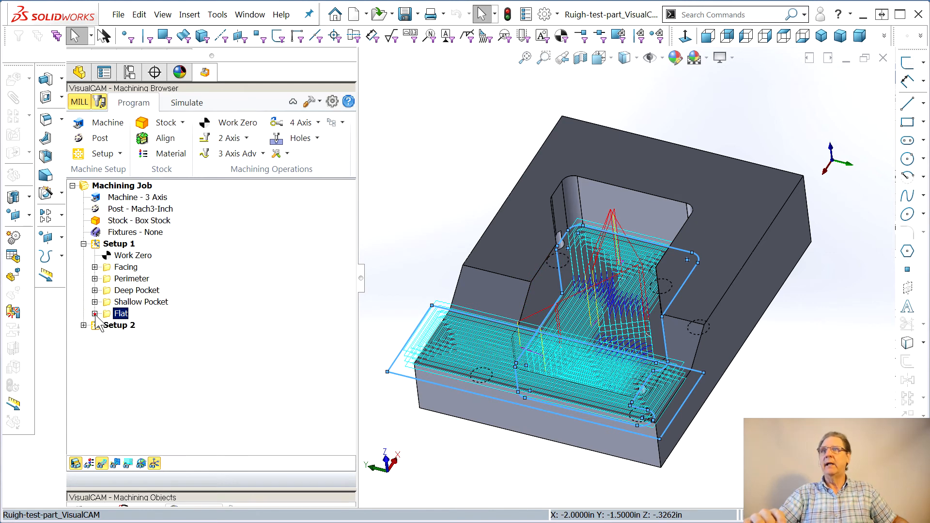
click(263, 154)
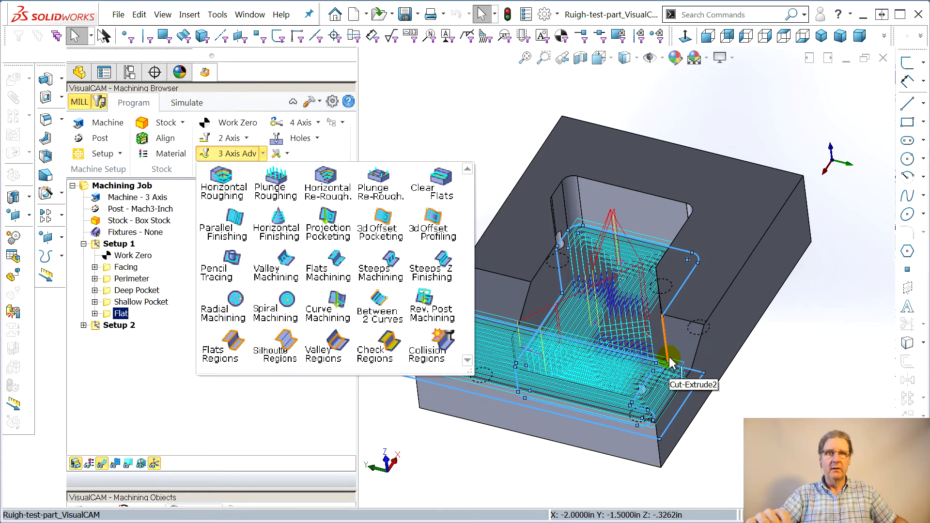
click(235, 229)
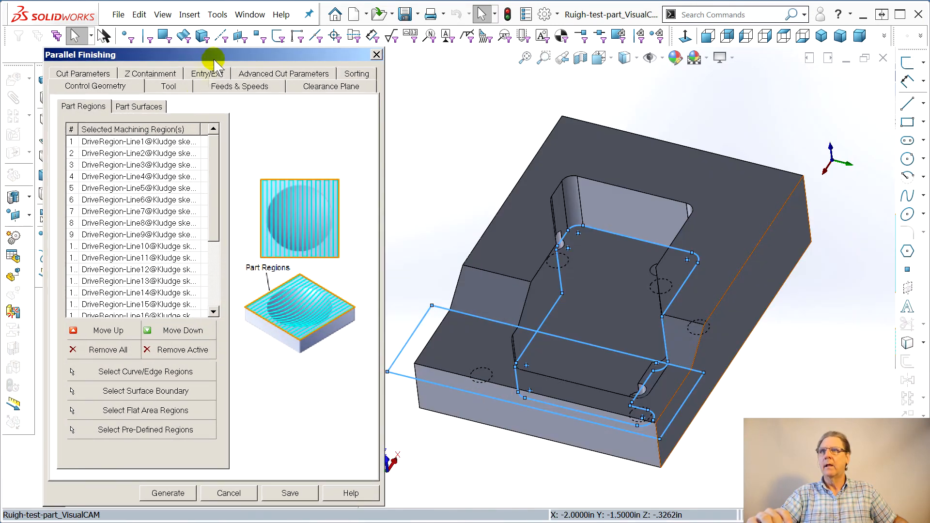
click(165, 350)
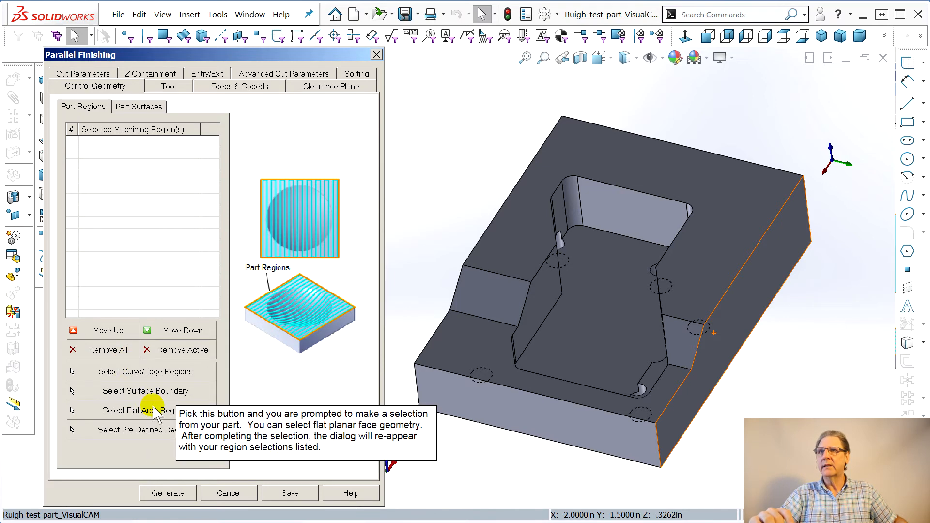
click(209, 416)
click(509, 310)
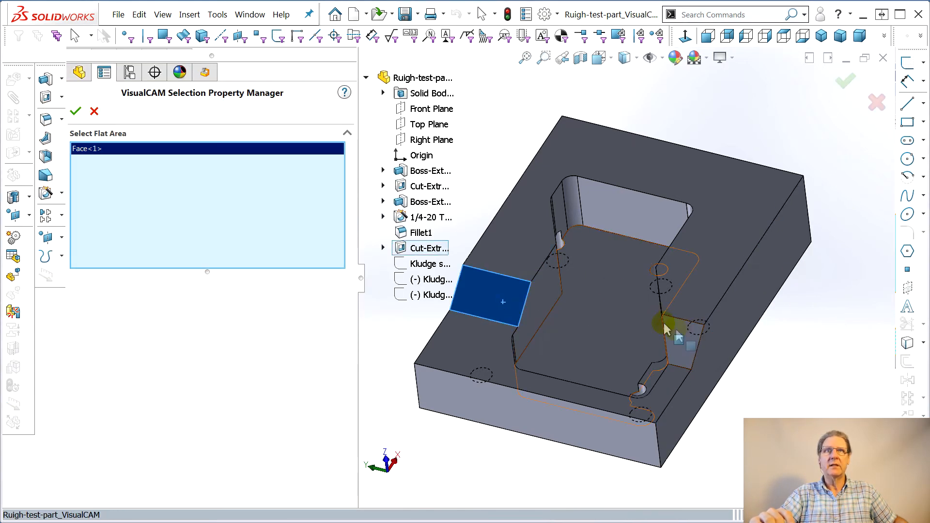
click(666, 357)
click(75, 111)
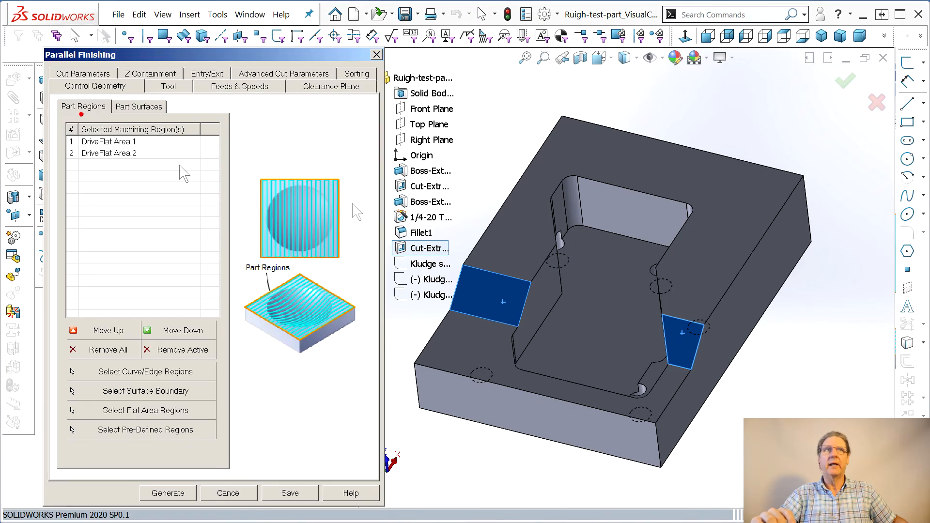
Add the Kludge sketch for CAM angles as curve/edge regions of the Parallel Finishing operation
click(127, 373)
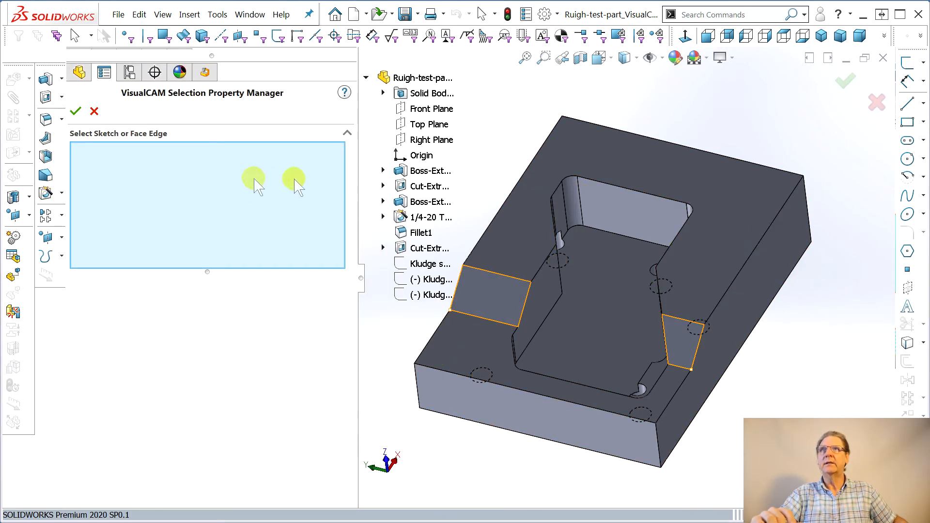
click(433, 304)
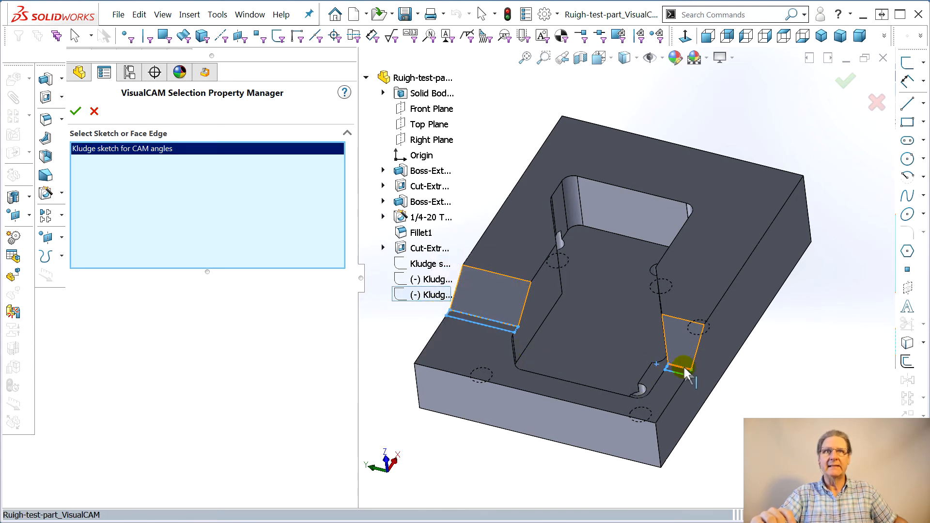
click(76, 115)
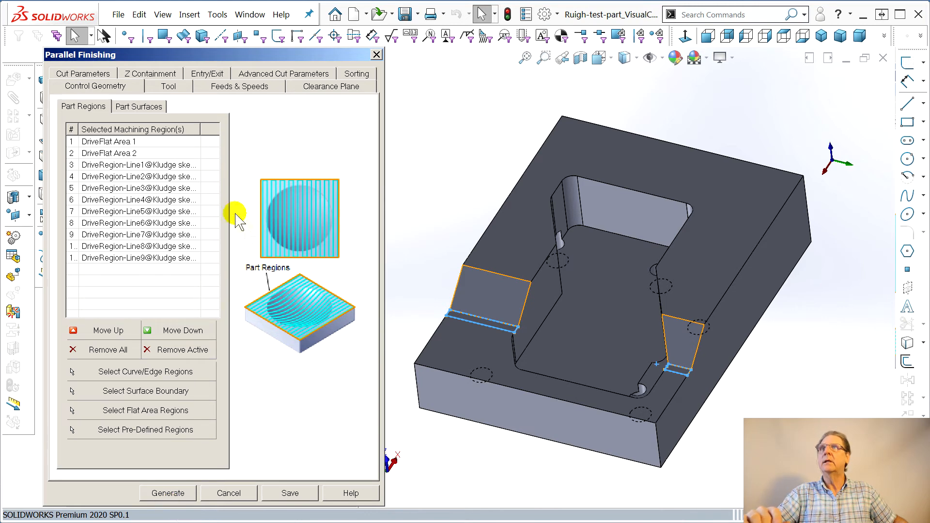
Assign BallMill1 as the Parallel Finishing tool and generate the toolpath
click(169, 86)
click(109, 121)
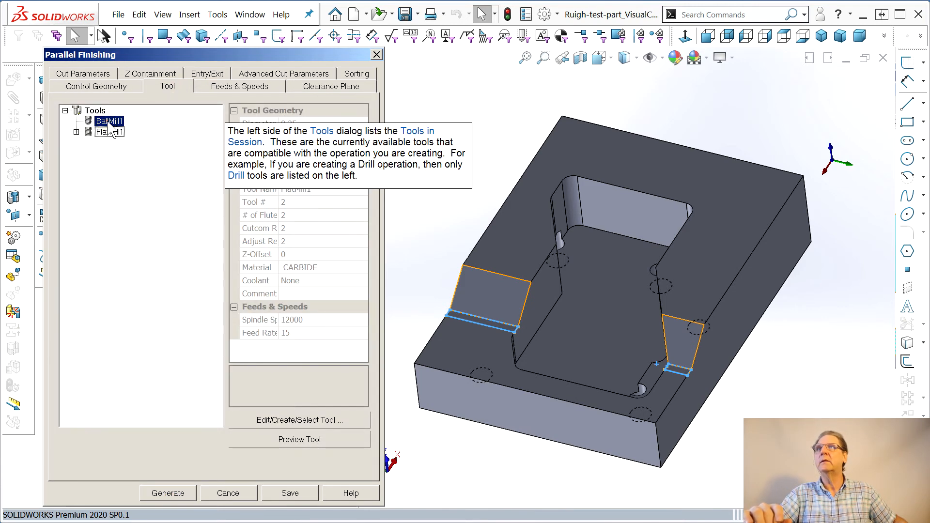
click(176, 493)
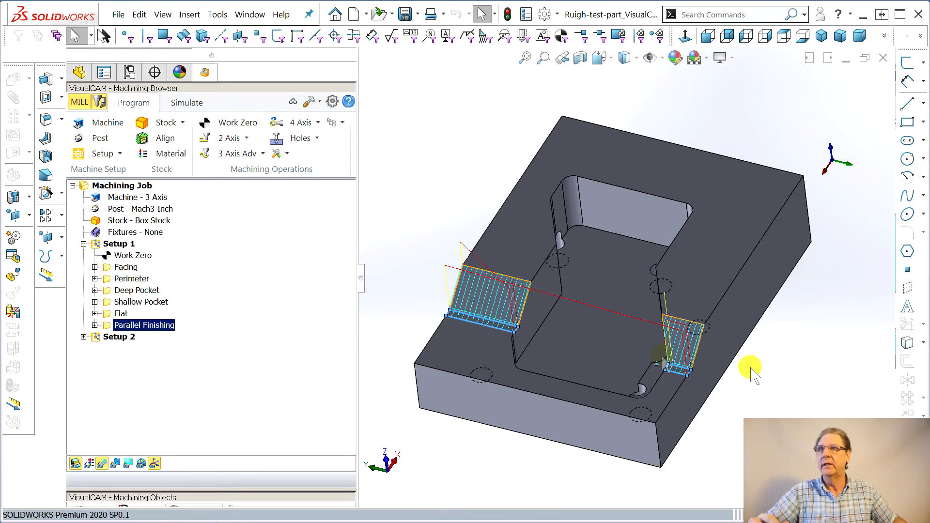
Reopen the Parallel Finishing parameters, set the angle of cuts to 90 and regenerate the toolpath
click(95, 326)
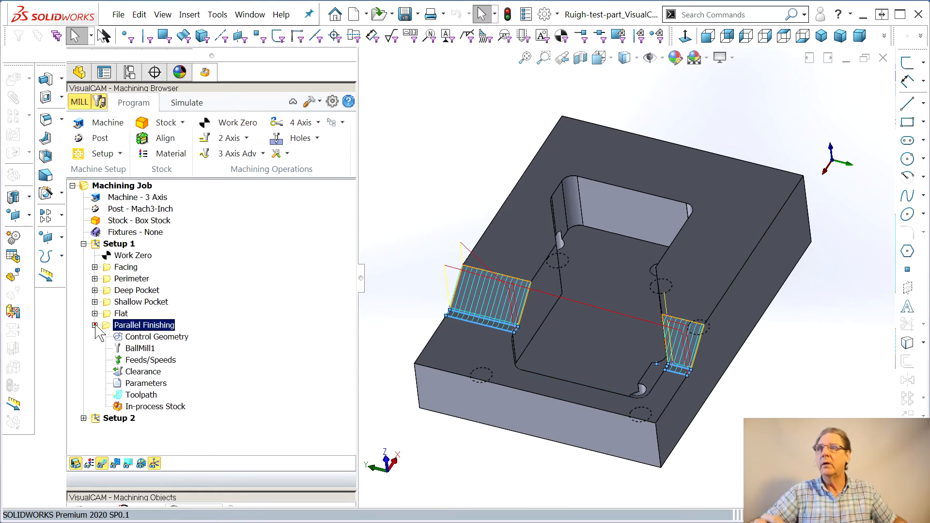
click(140, 386)
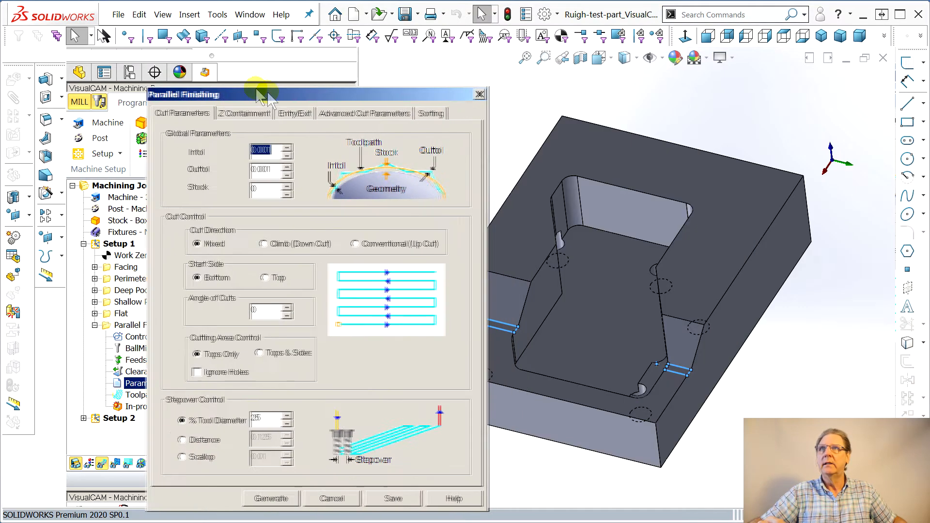
drag(267, 91, 184, 78)
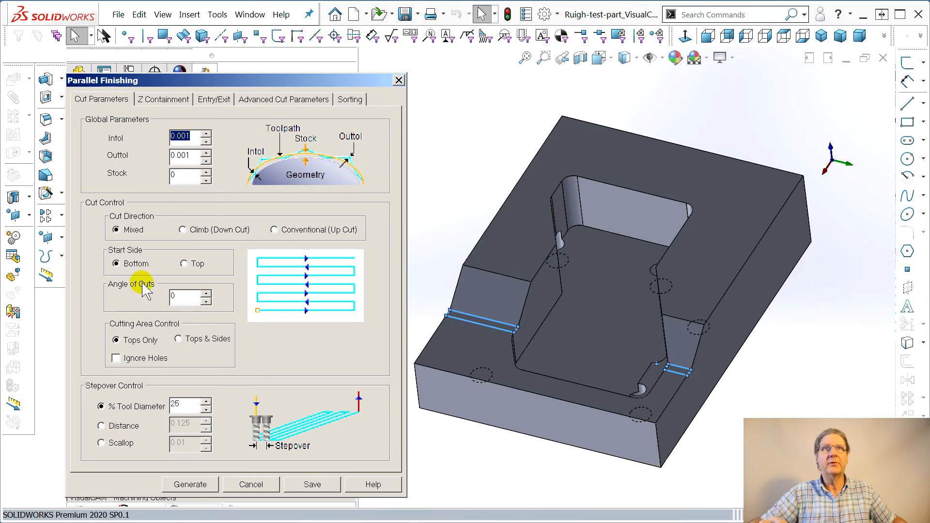
mouse_move(180, 303)
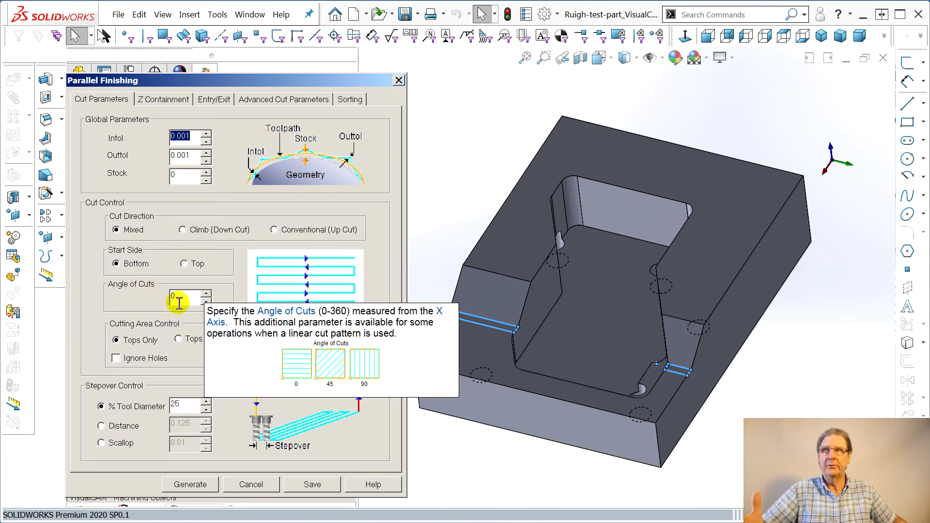
click(174, 312)
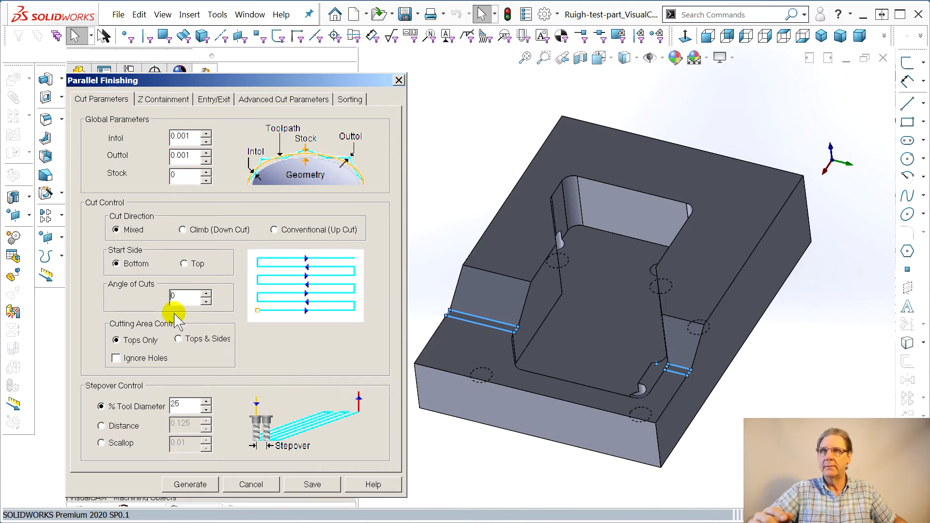
text(9)
click(170, 486)
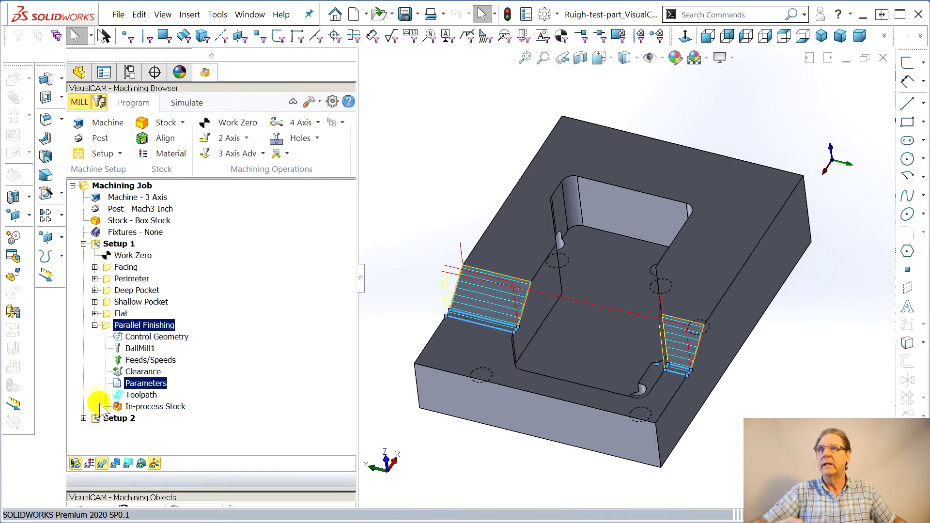
Switch the Parallel Finishing stepover control to Distance, set it to 0.01 and regenerate
click(796, 228)
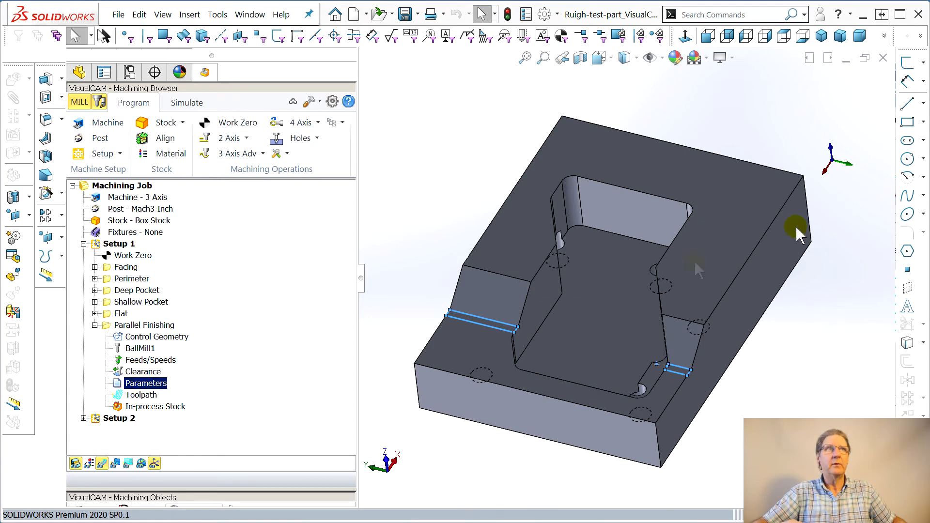
double_click(146, 383)
drag(370, 110, 245, 98)
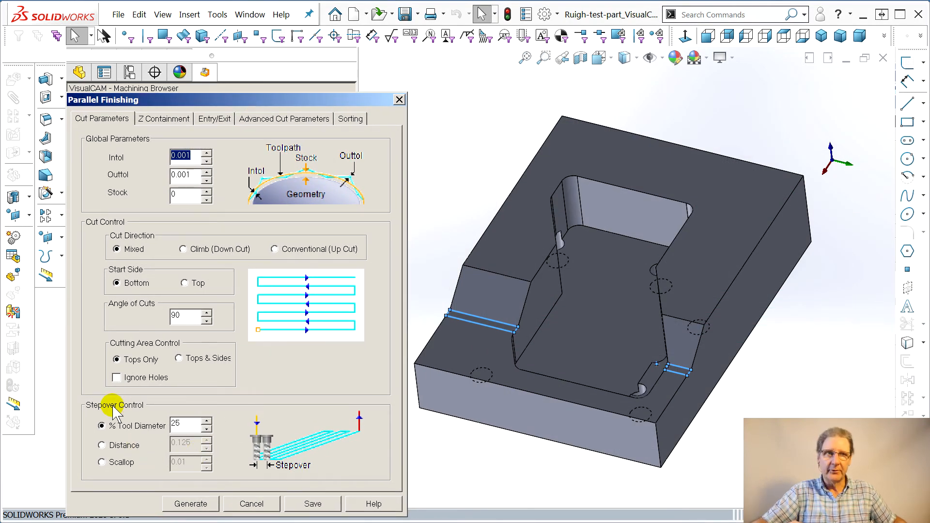
click(101, 445)
click(181, 441)
drag(179, 442, 201, 441)
text(01)
click(196, 504)
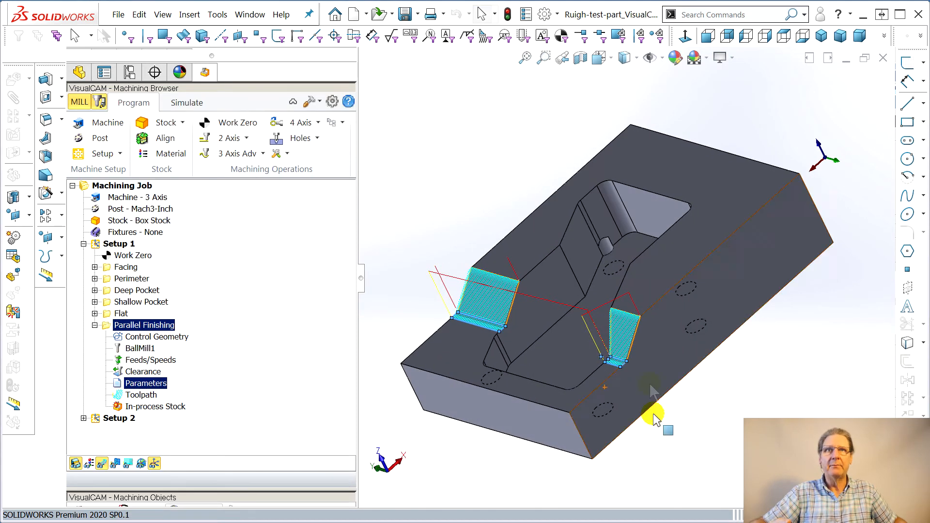
Examine the Parallel Finishing toolpath up close and run its material-removal simulation to the end
scroll(622, 369, down, 5)
middle_drag(605, 357, 679, 357)
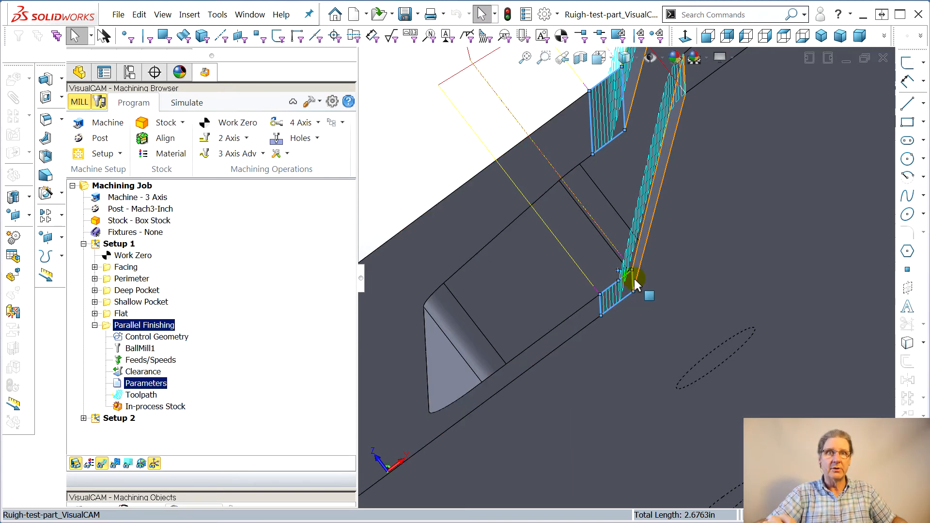
middle_drag(527, 356, 608, 356)
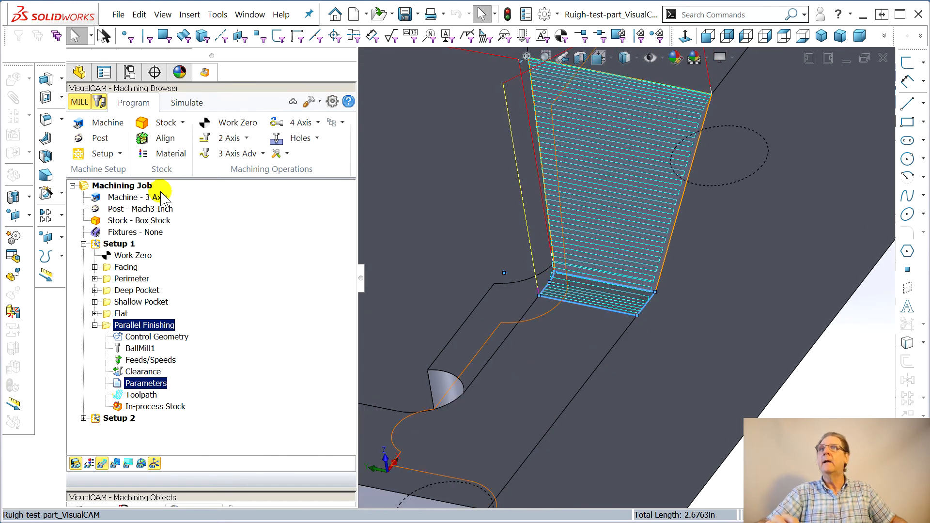
click(186, 101)
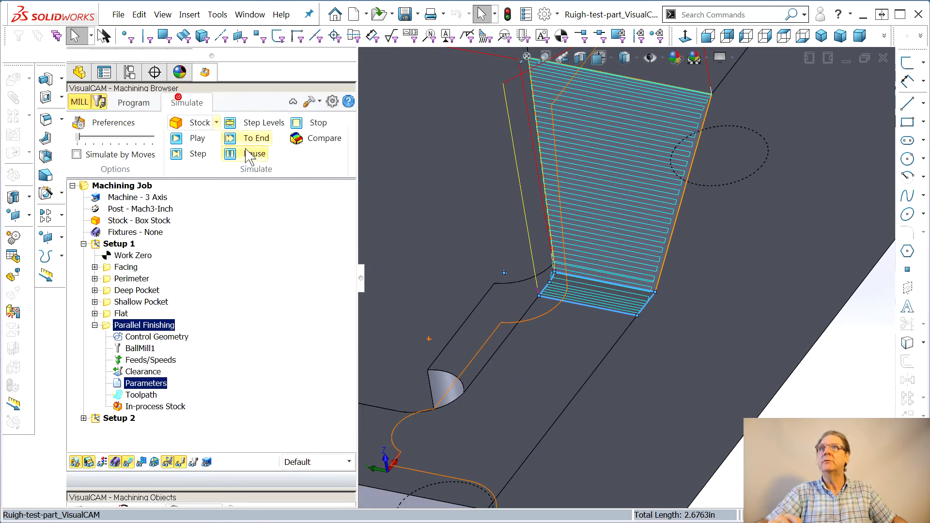
click(317, 139)
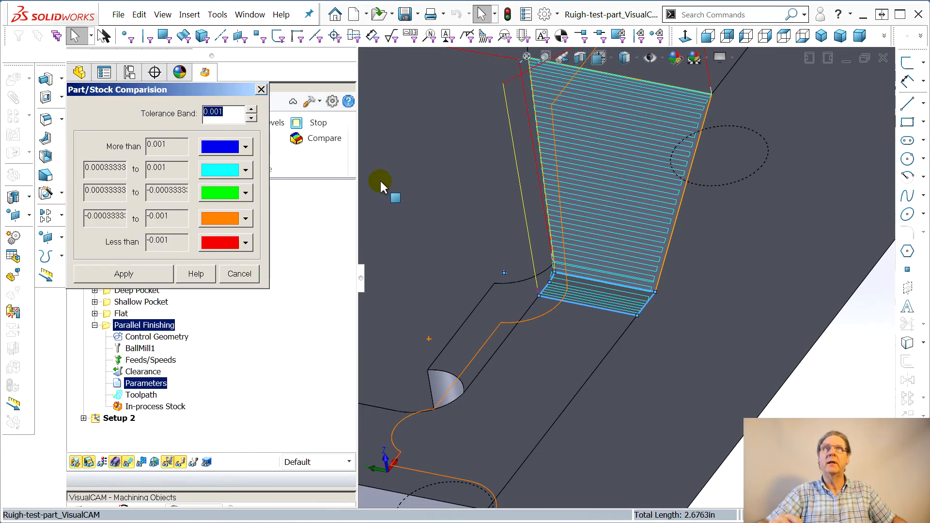
click(260, 89)
click(256, 139)
click(320, 138)
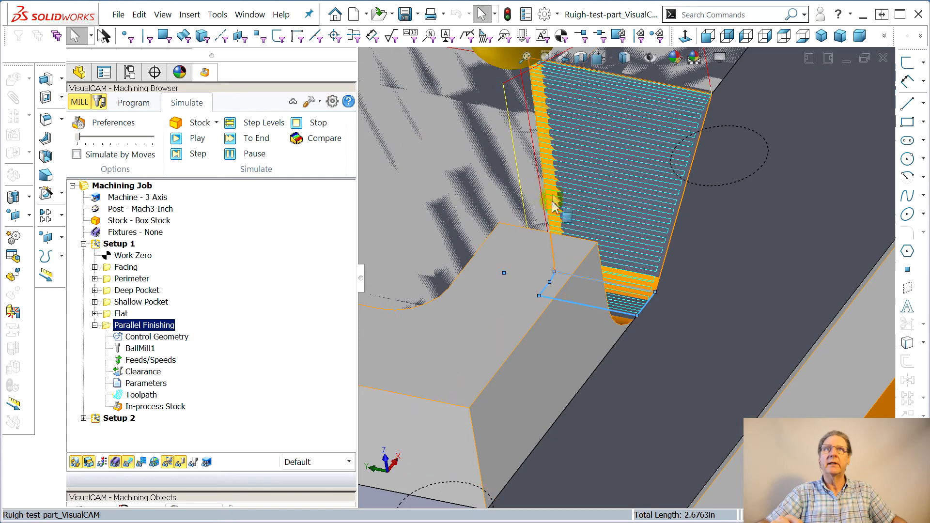
click(540, 123)
Simulate all of Setup 1 to the end and compare the machined stock against the part
click(95, 325)
click(121, 244)
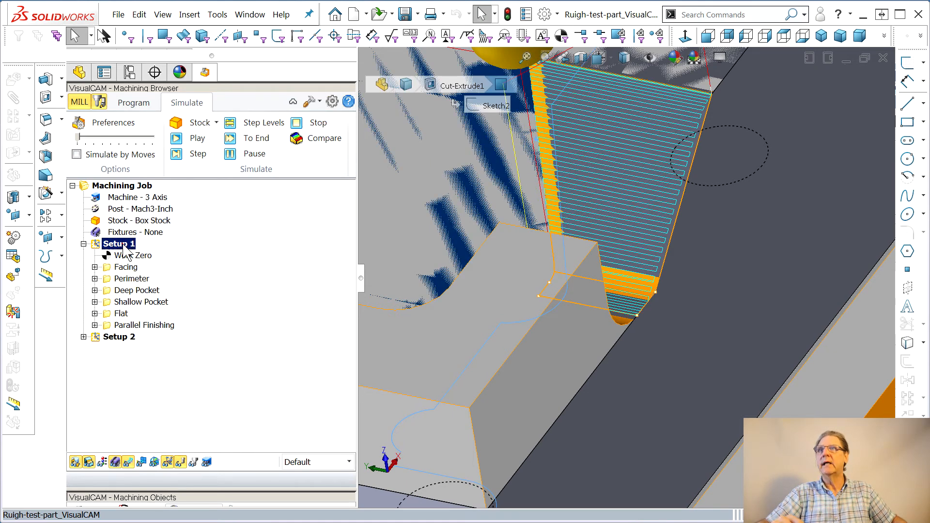
click(252, 139)
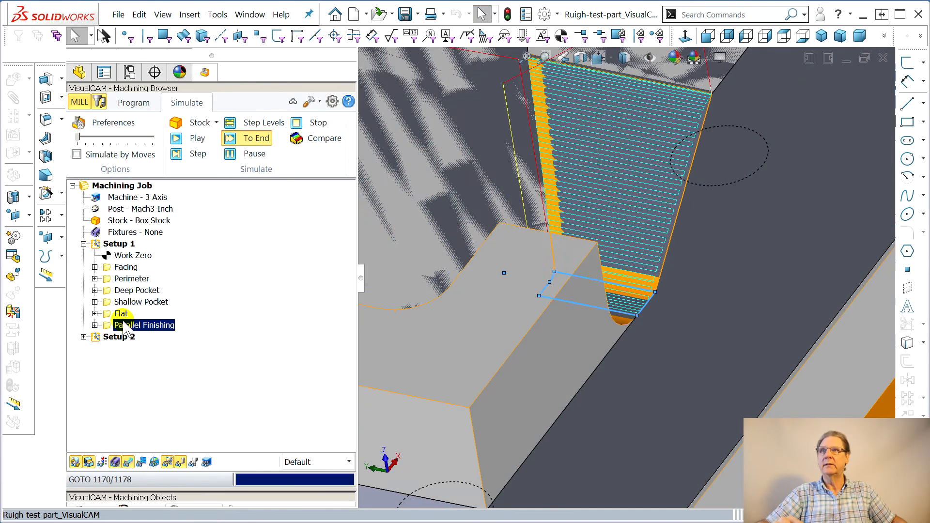
click(301, 139)
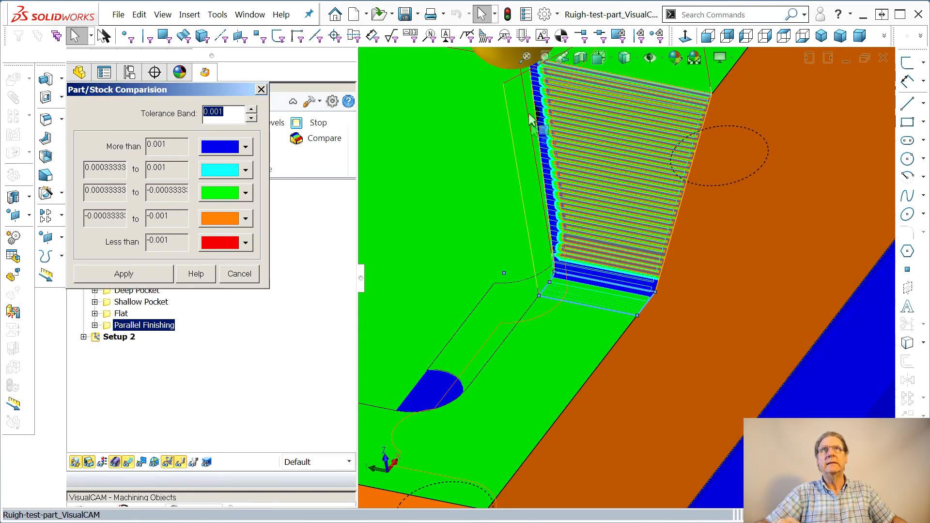
middle_drag(457, 197, 529, 207)
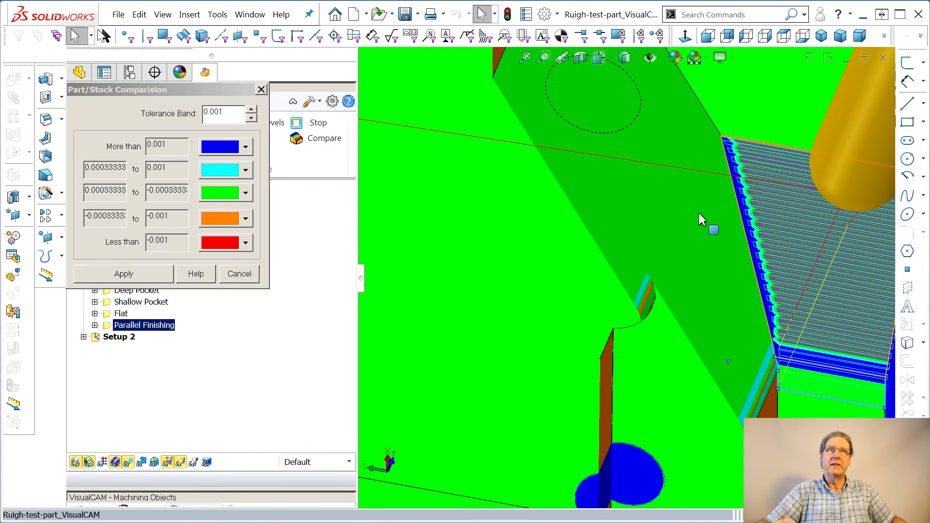
scroll(653, 257, up, 1)
scroll(653, 258, up, 4)
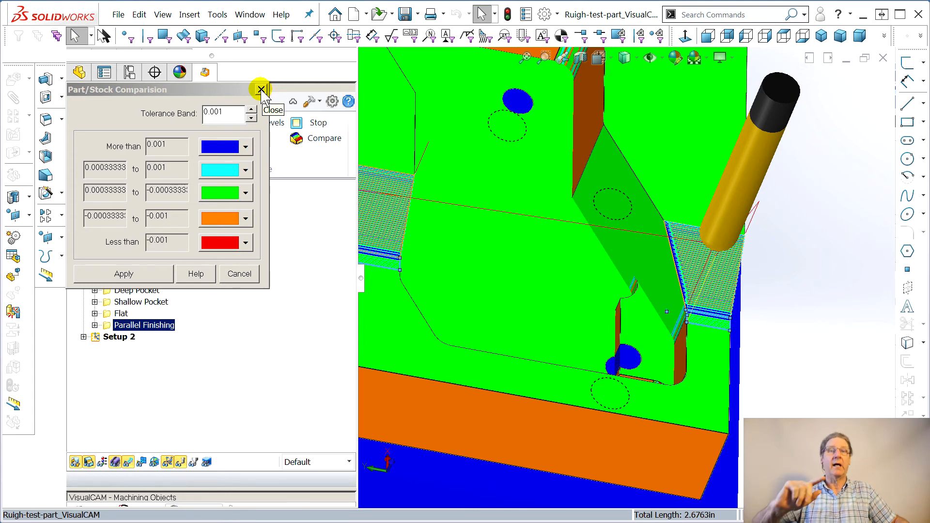
click(261, 89)
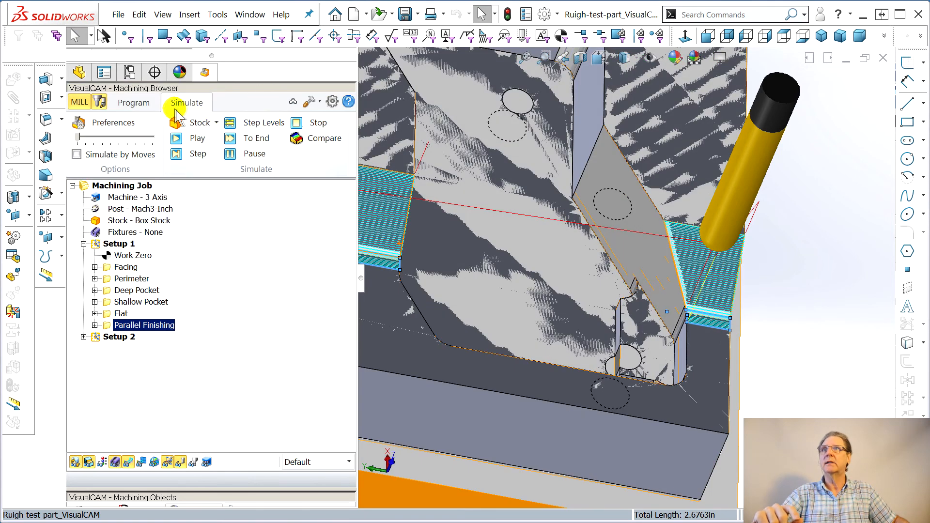
click(154, 103)
click(262, 153)
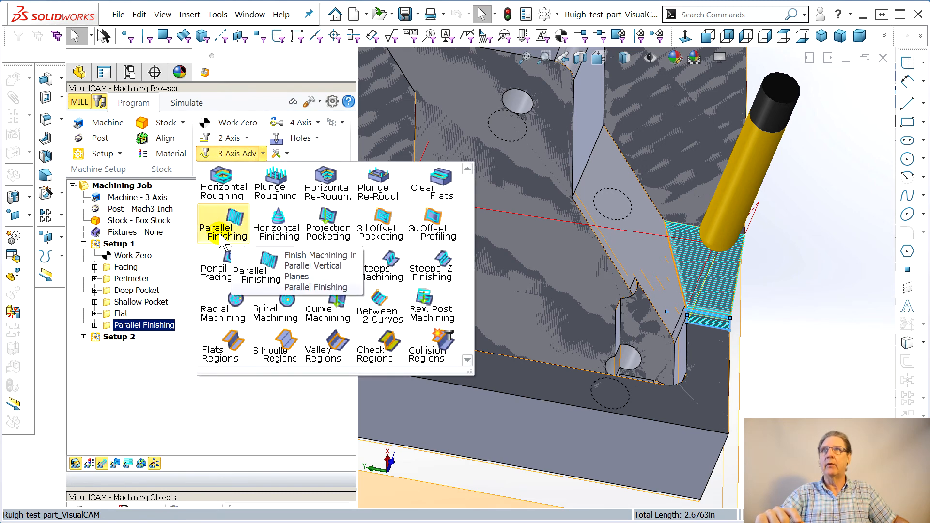
click(182, 408)
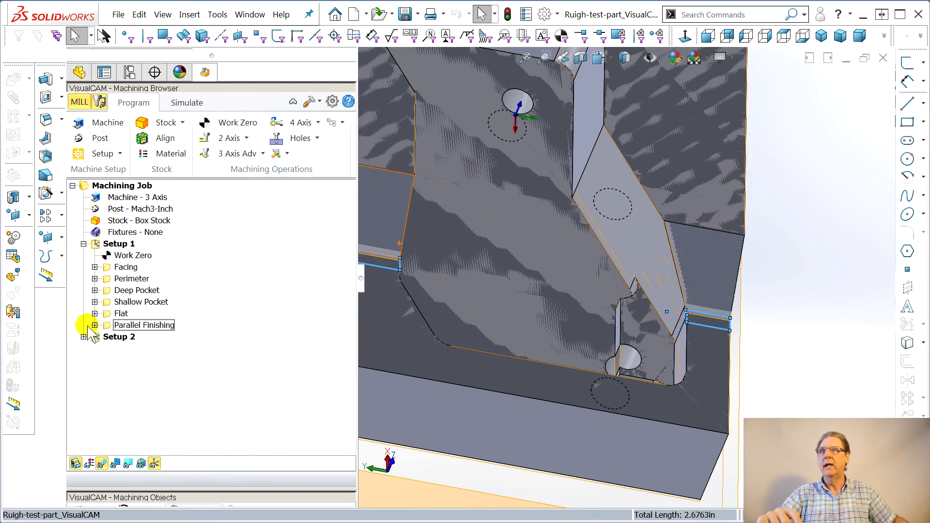
Set the Parallel Finishing cut connections to Linear with length 0.125 and angle 0, then regenerate the toolpath
click(94, 325)
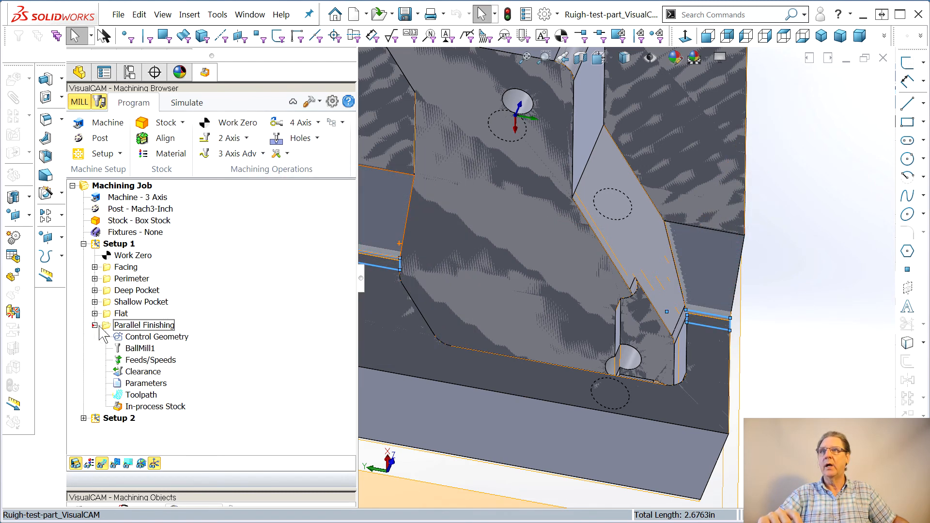
click(141, 384)
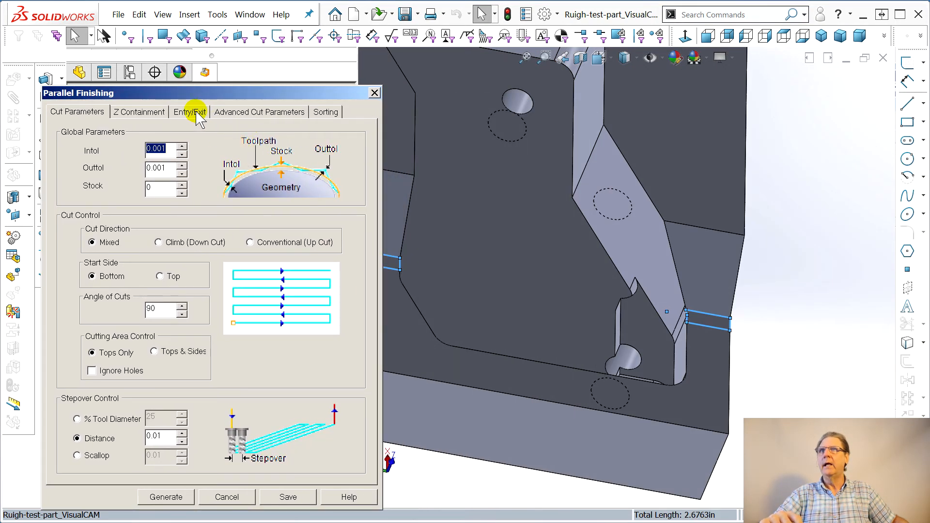
click(196, 112)
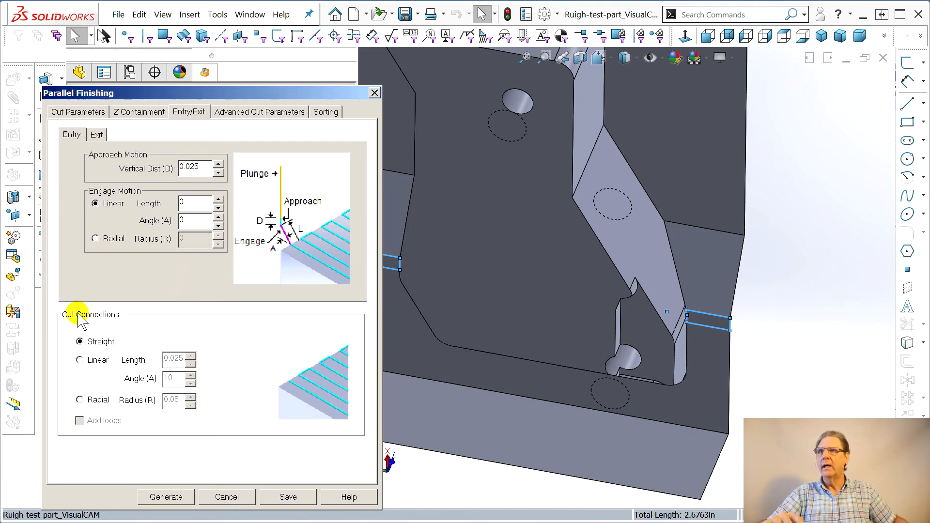
mouse_move(304, 371)
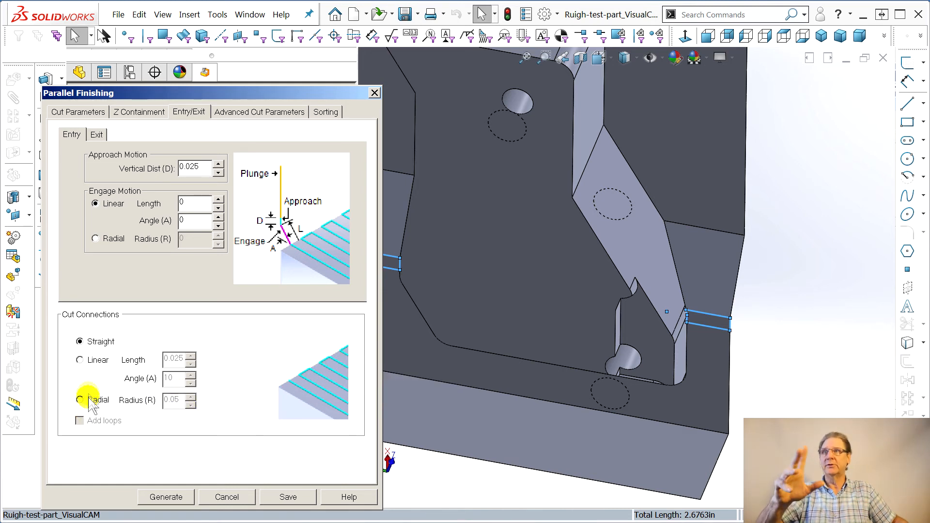
click(87, 362)
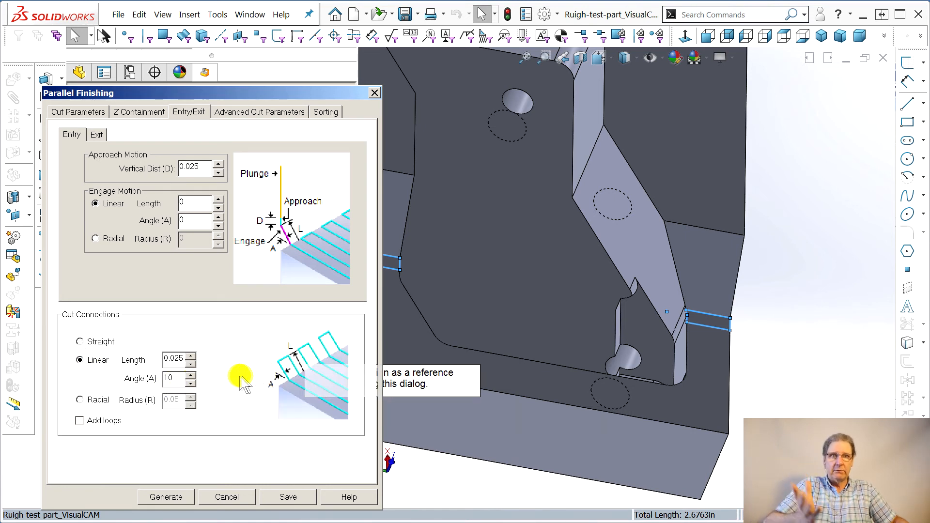
double_click(177, 379)
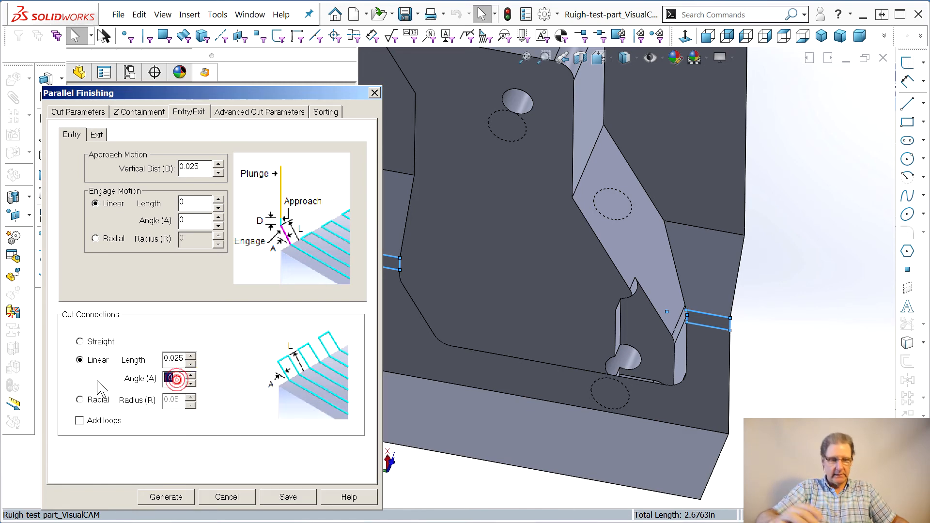
click(173, 359)
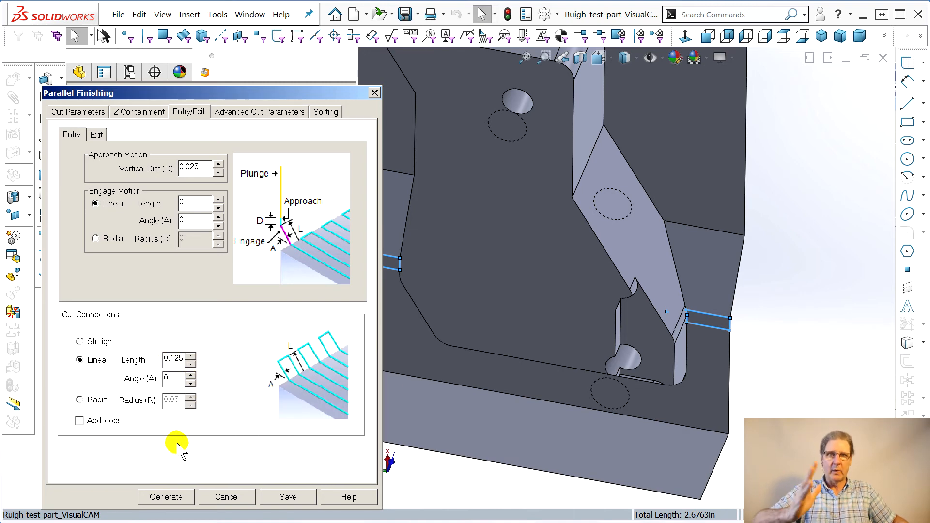
click(169, 499)
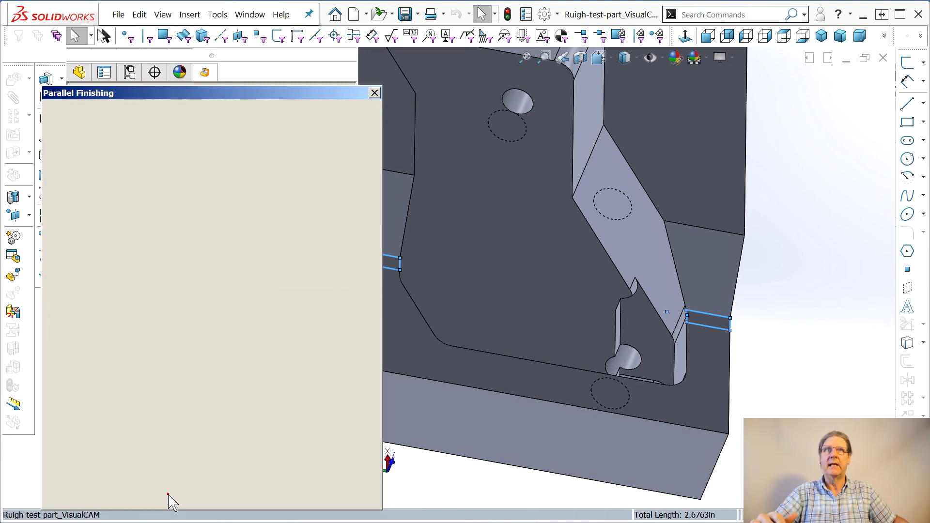
Inspect the regenerated toolpath, then hide toolpath display and select Setup 1
middle_drag(772, 378, 726, 393)
middle_drag(536, 419, 539, 371)
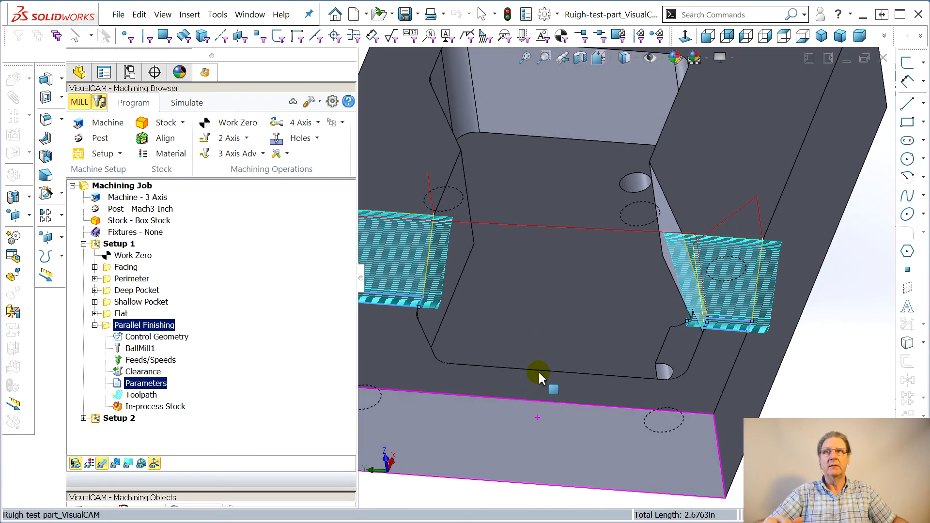
click(102, 464)
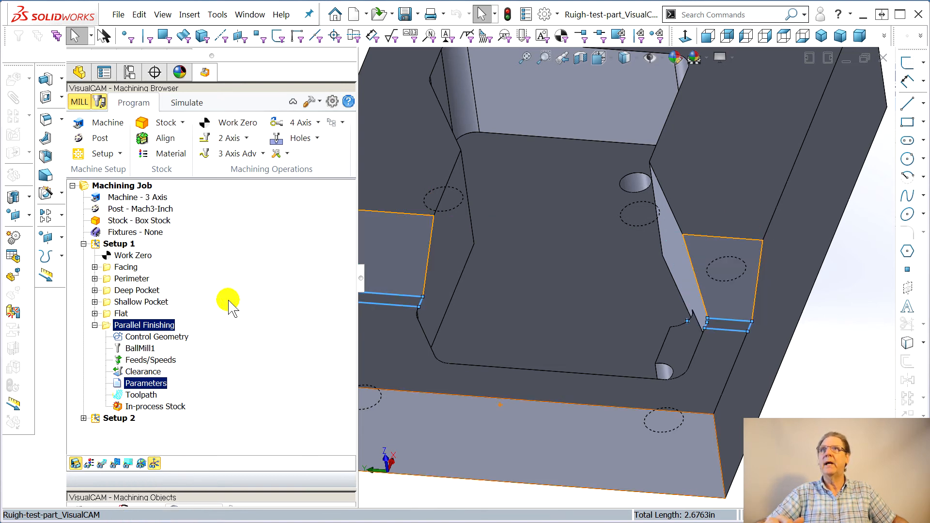
click(122, 243)
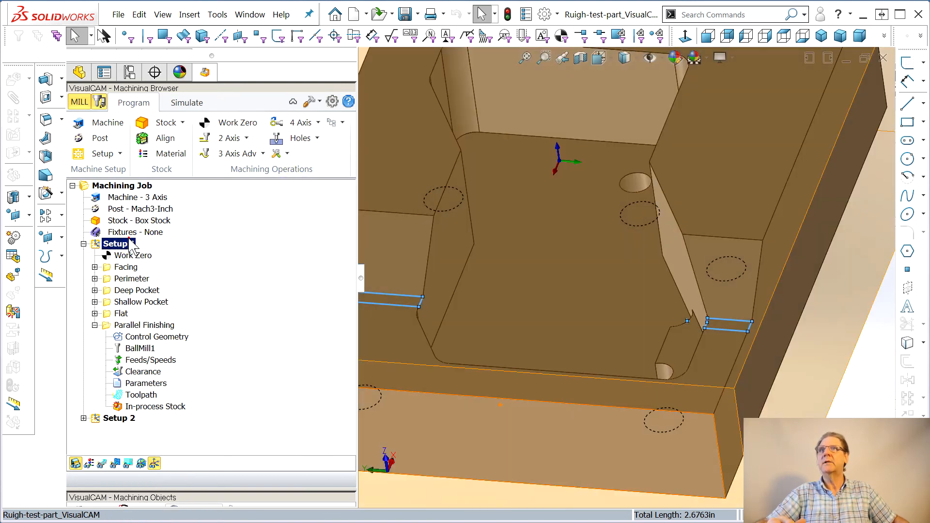
Re-simulate Setup 1 to the end with the revised finishing toolpath and compare the machined stock against the part
click(196, 104)
click(257, 139)
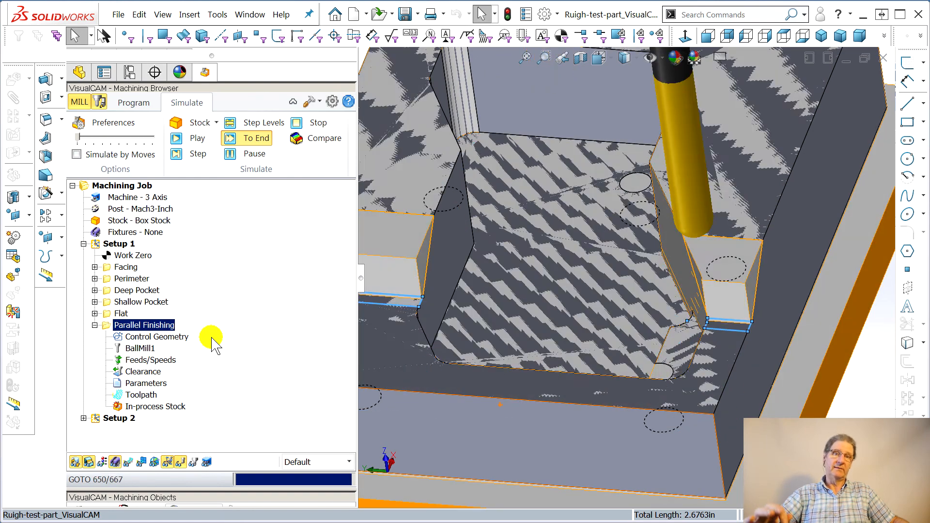
click(300, 140)
middle_drag(533, 385, 489, 373)
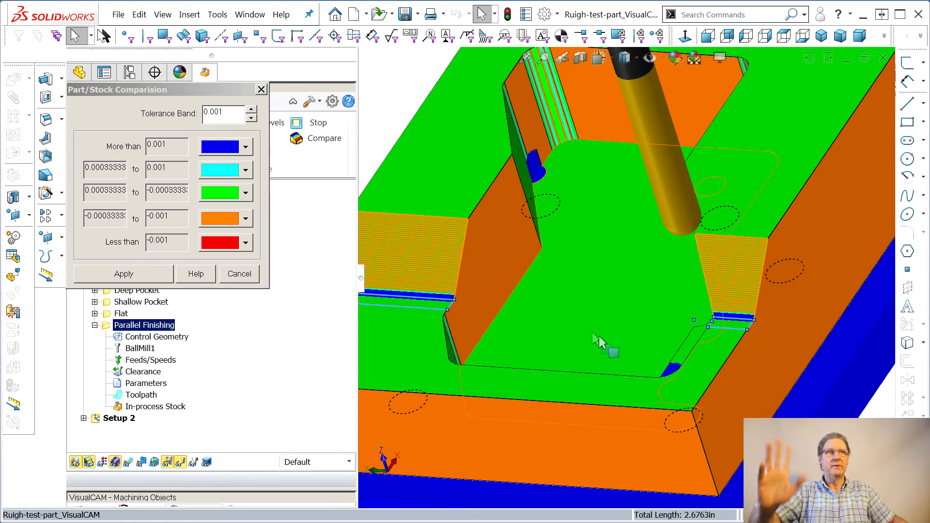
middle_drag(646, 363, 699, 350)
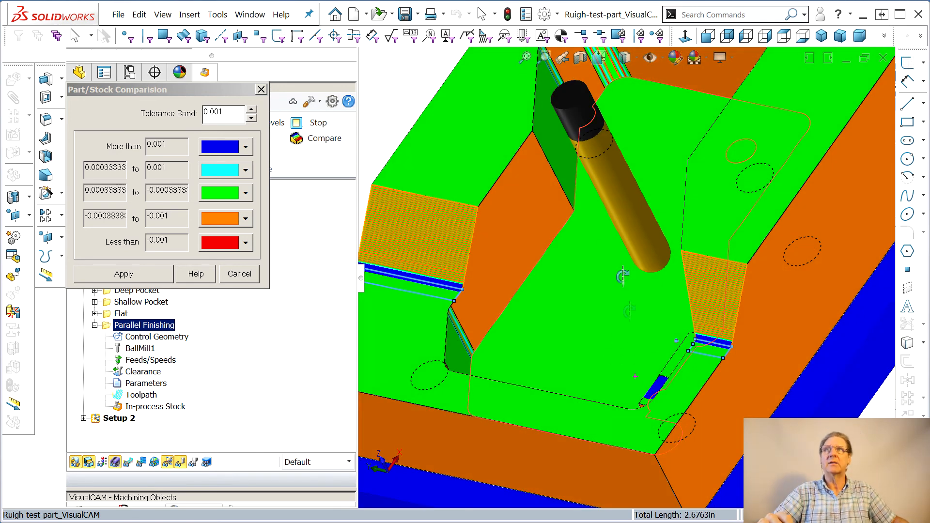
click(261, 89)
Select Setup 2 and simulate its machining to the end
click(83, 244)
click(114, 256)
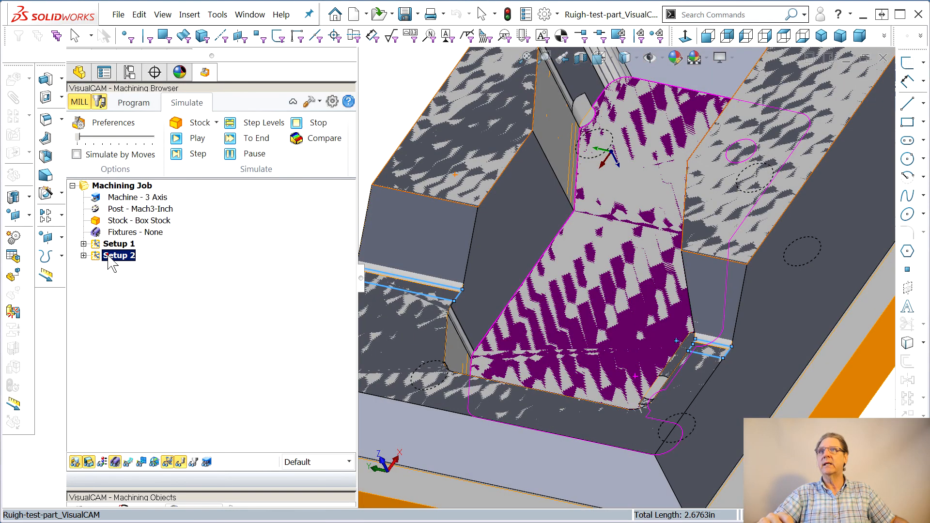
click(121, 187)
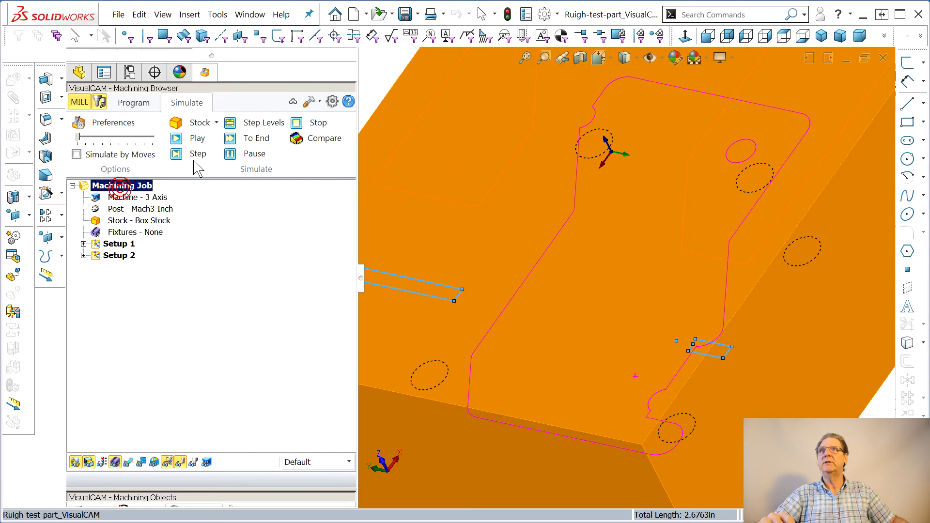
click(252, 141)
click(584, 341)
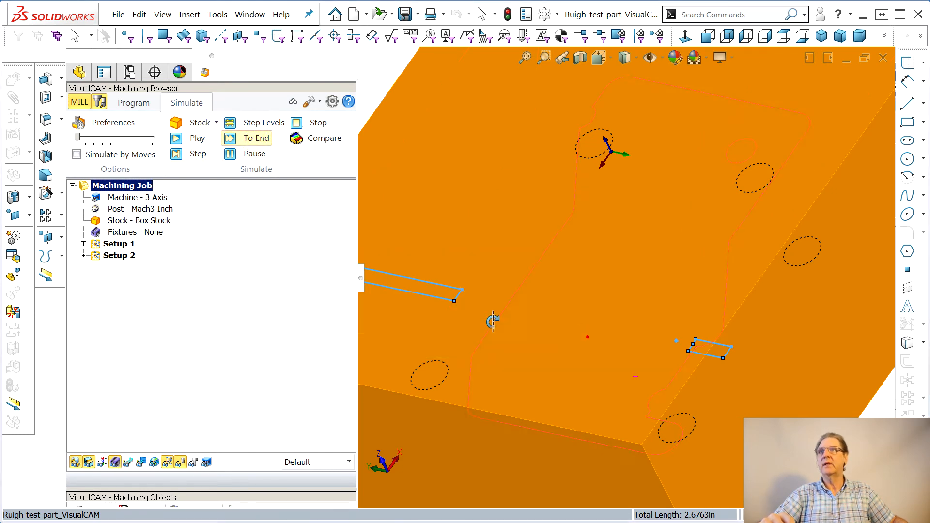
click(104, 255)
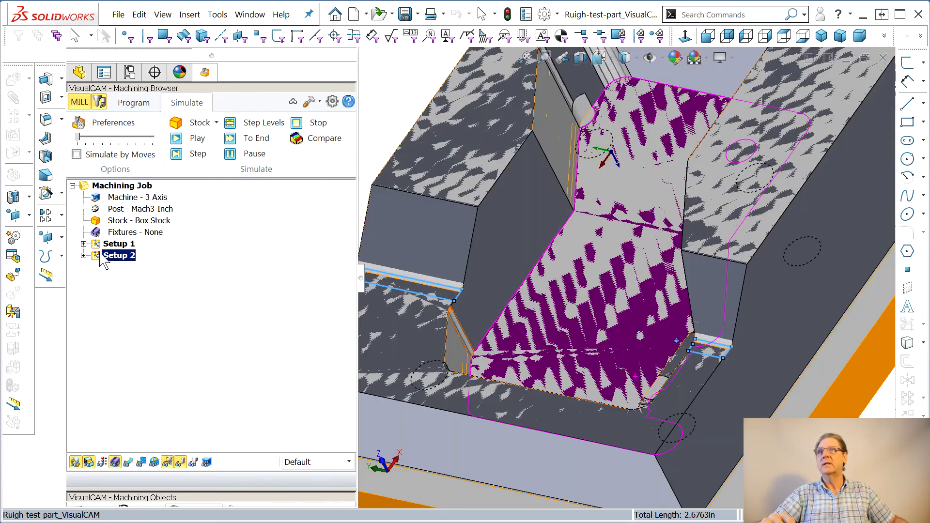
click(251, 140)
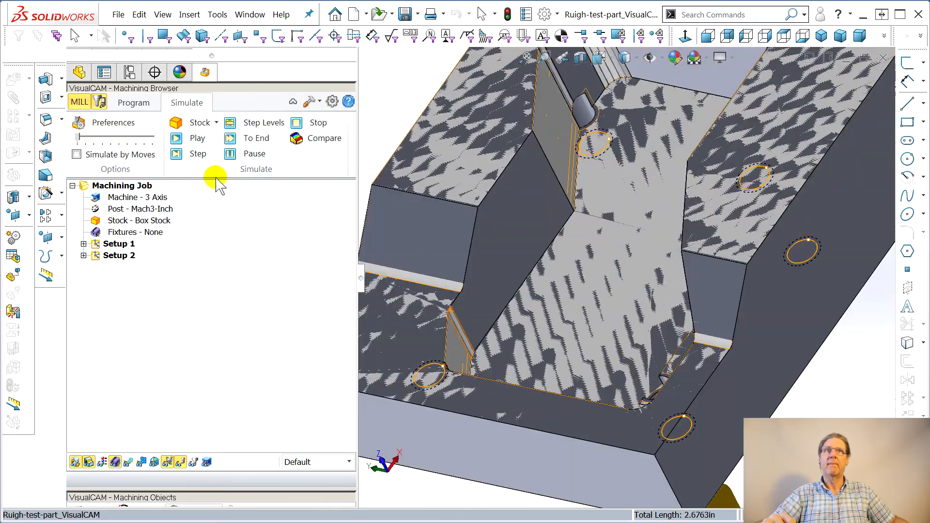
Compare the Setup 2 machined stock against the part and inspect the deviations around the pocket walls and holes
middle_drag(567, 301, 599, 305)
click(297, 138)
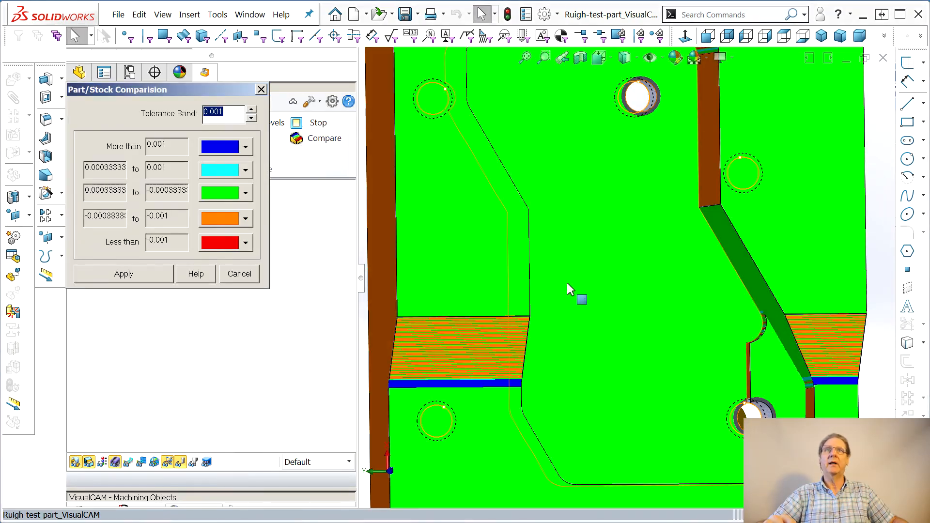
middle_drag(570, 289, 575, 193)
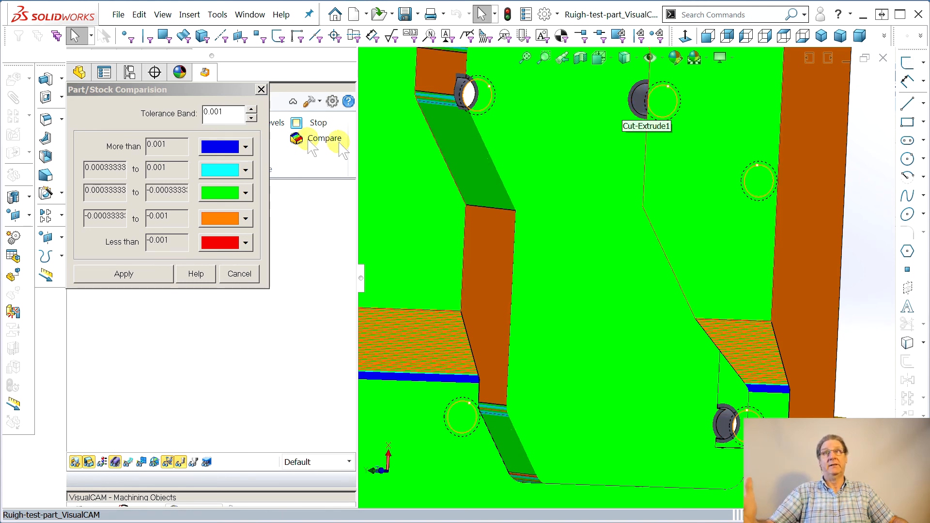
scroll(569, 383, up, 2)
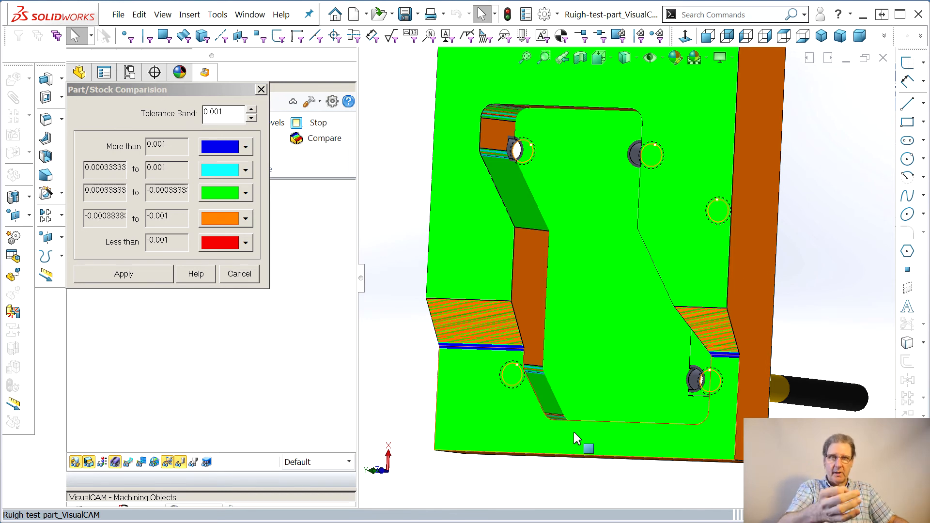
middle_drag(576, 448, 509, 183)
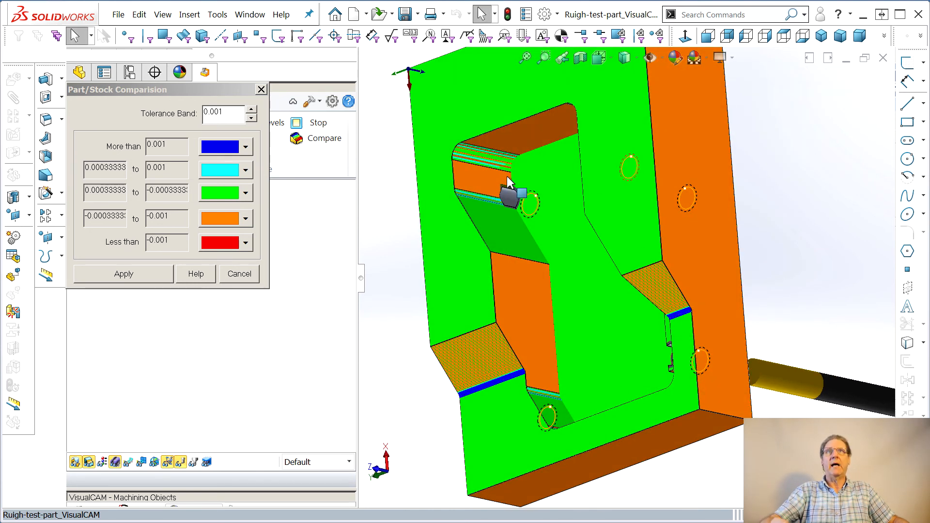
scroll(482, 177, down, 4)
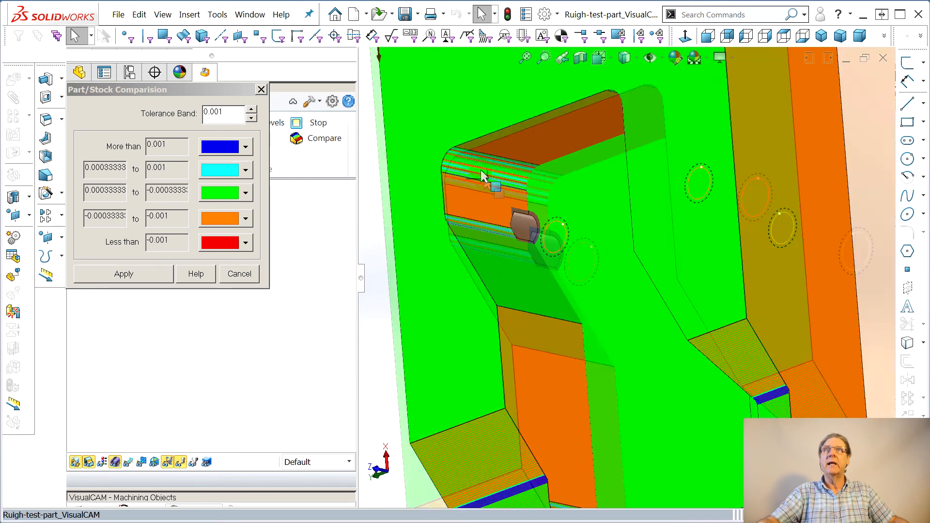
scroll(482, 174, down, 3)
scroll(642, 338, up, 1)
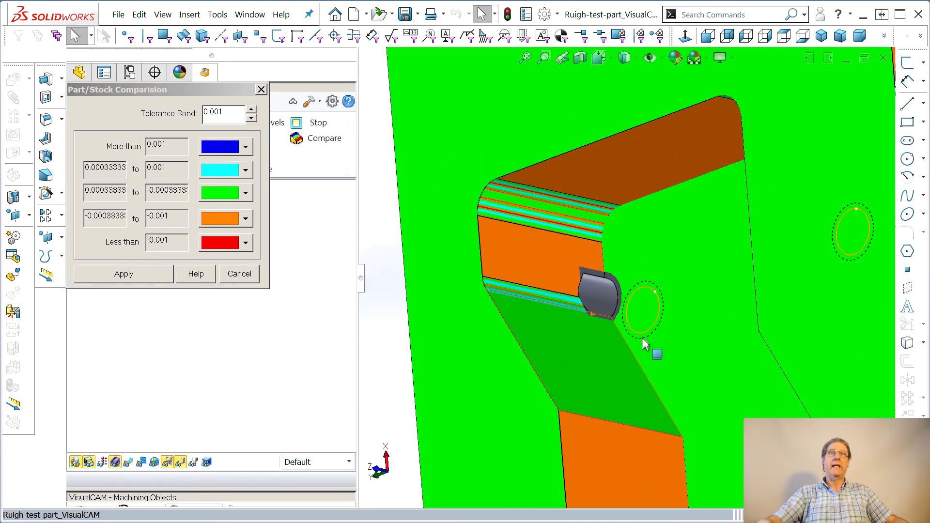
scroll(642, 338, up, 5)
mouse_move(718, 372)
middle_down()
mouse_move(744, 317)
mouse_move(732, 289)
middle_up()
click(261, 90)
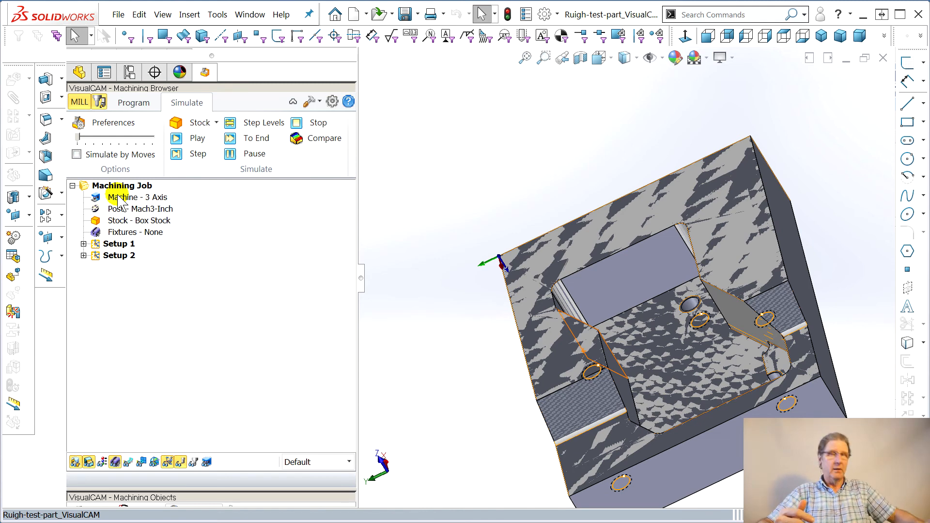
Open the machining objects features list and run Automatic Feature Detection using the pocket floor face
click(132, 102)
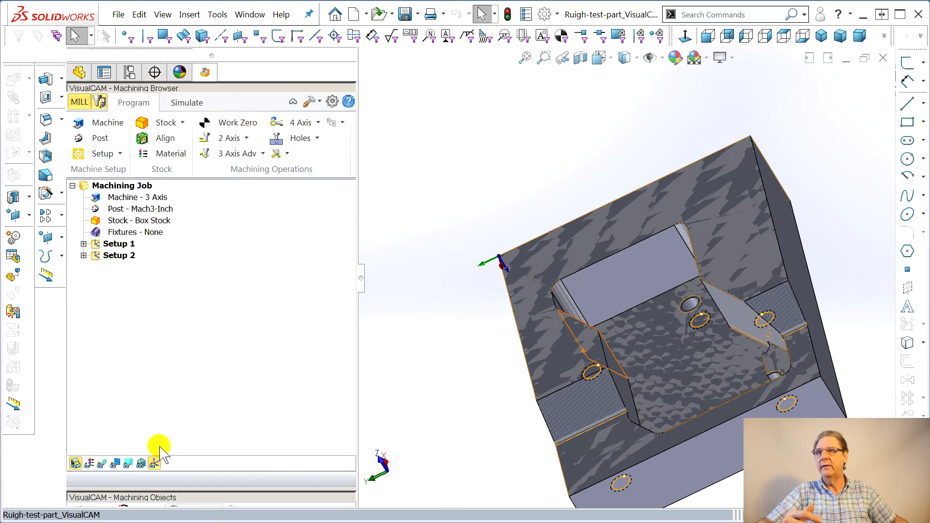
drag(160, 488, 145, 339)
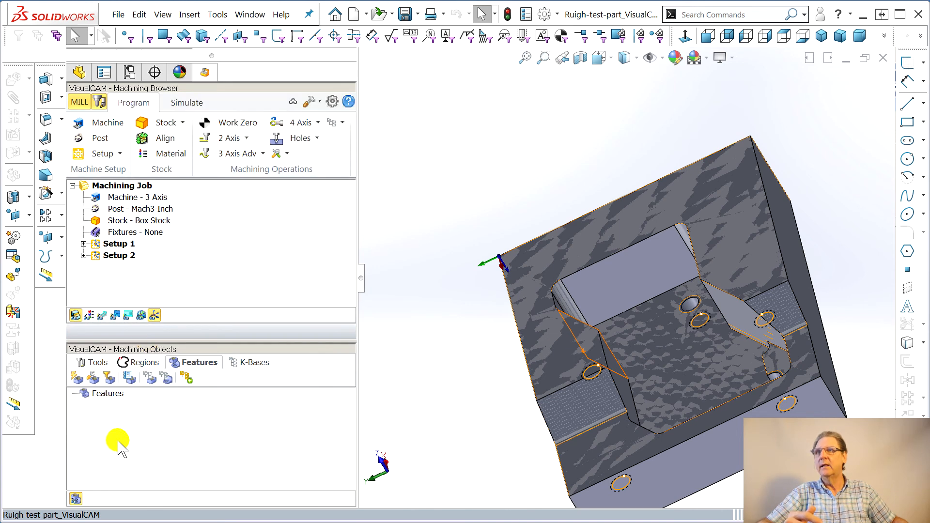
click(76, 378)
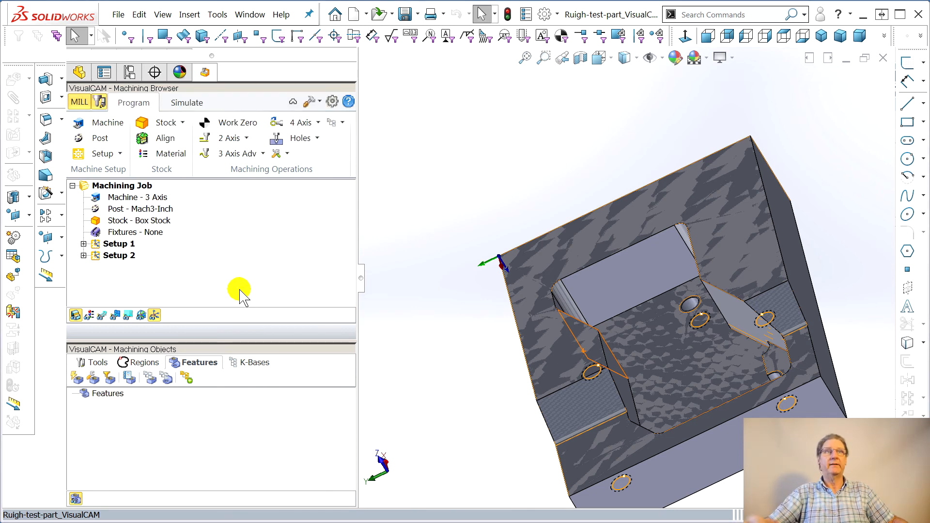
click(97, 378)
click(673, 361)
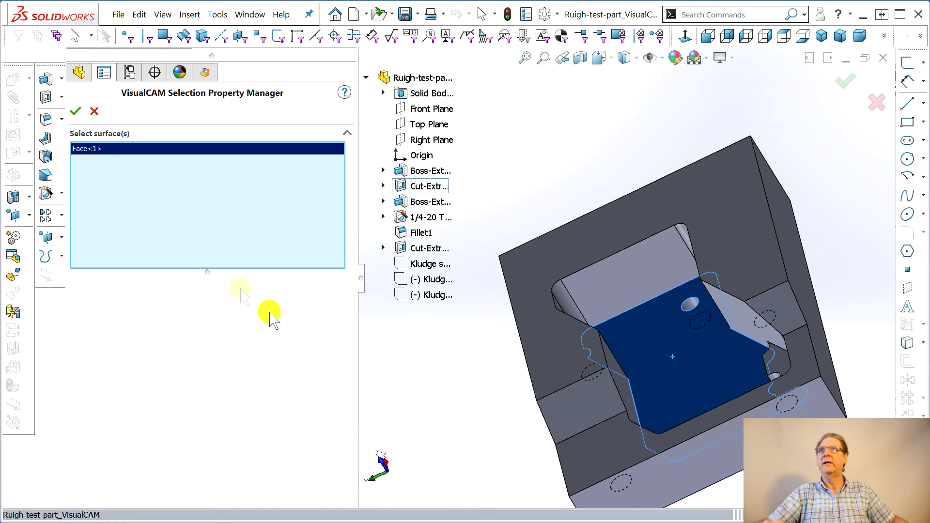
click(75, 111)
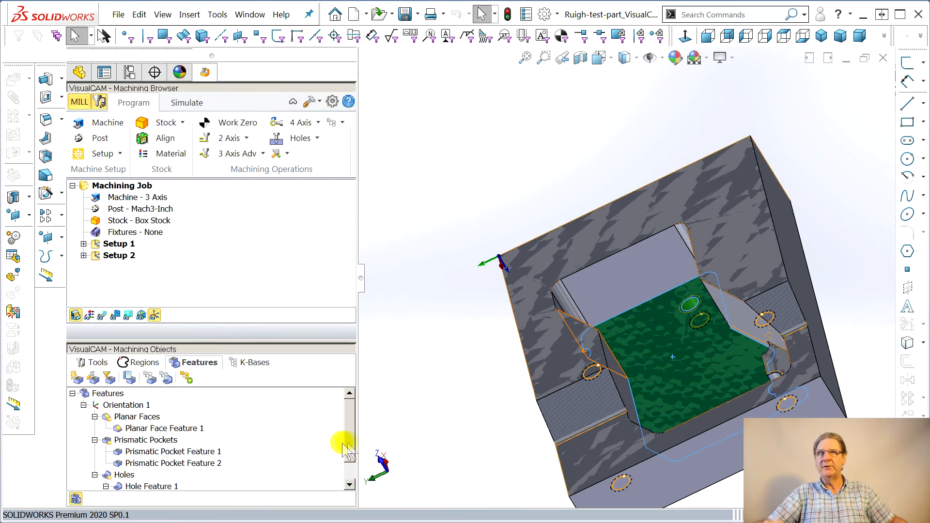
Select Hole Feature 1 among the detected features and examine it on the model
scroll(349, 445, down, 2)
click(148, 463)
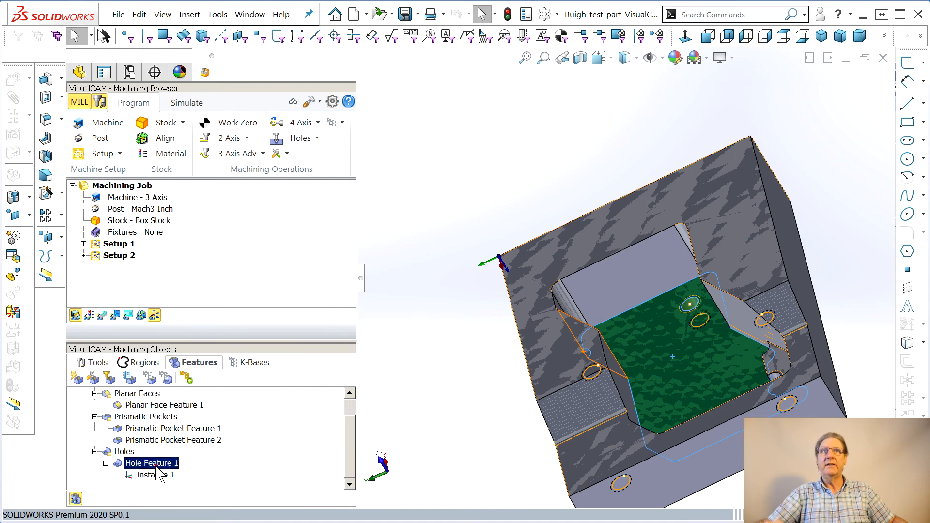
middle_drag(678, 368, 678, 432)
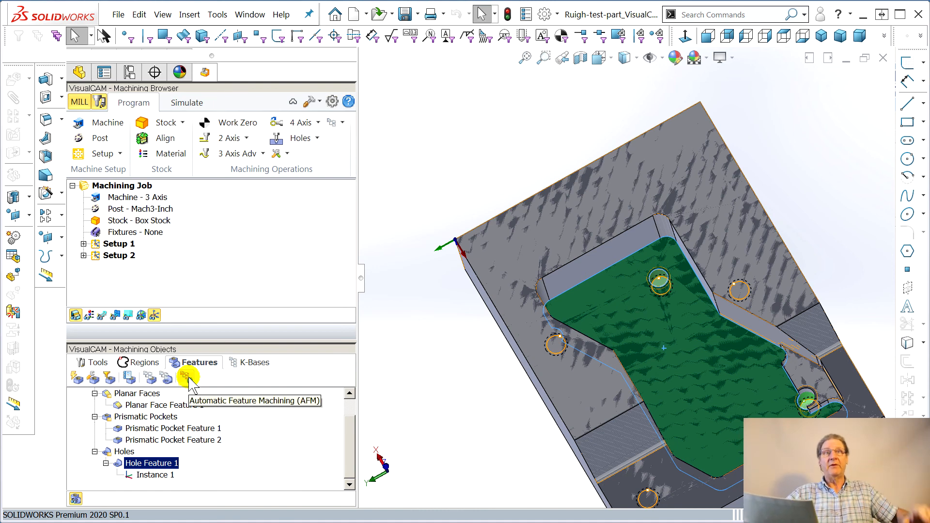
middle_drag(426, 436, 542, 435)
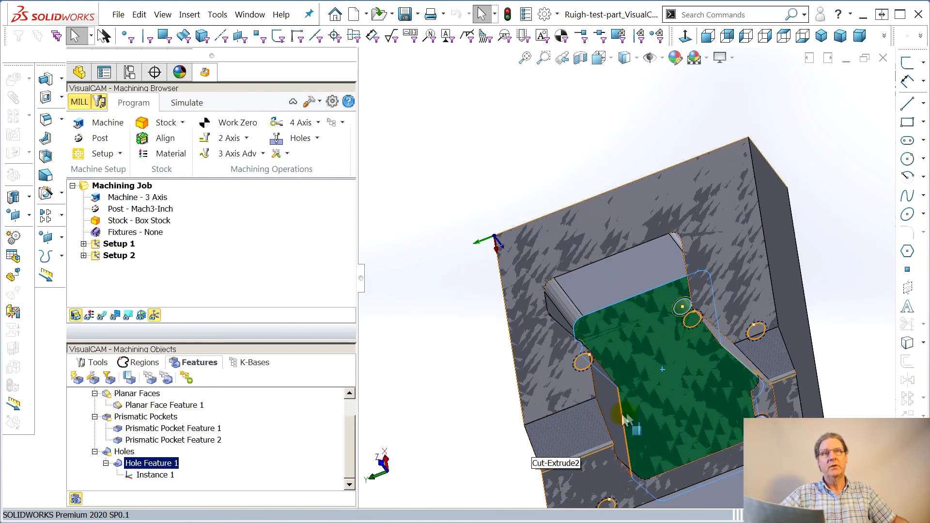